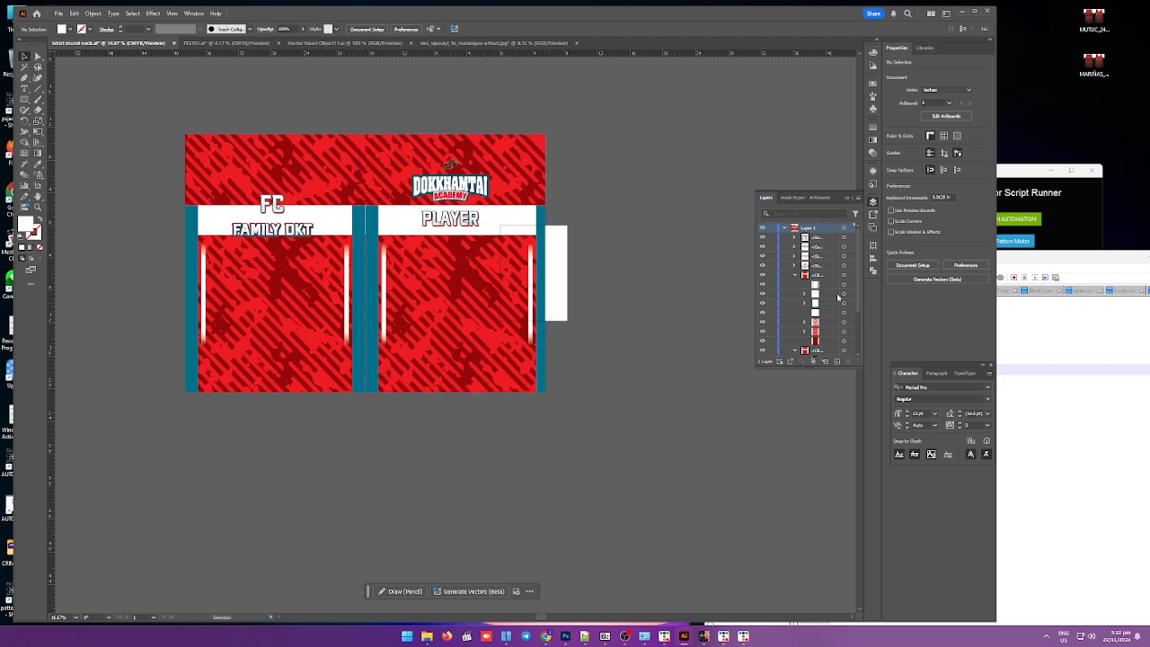
Step: Inside the right front panel's clip group, pull the pattern's right and left edges inward to fit the panel
{"action": "left_click_drag", "start_coordinate": [859, 301], "coordinate": [859, 351]}
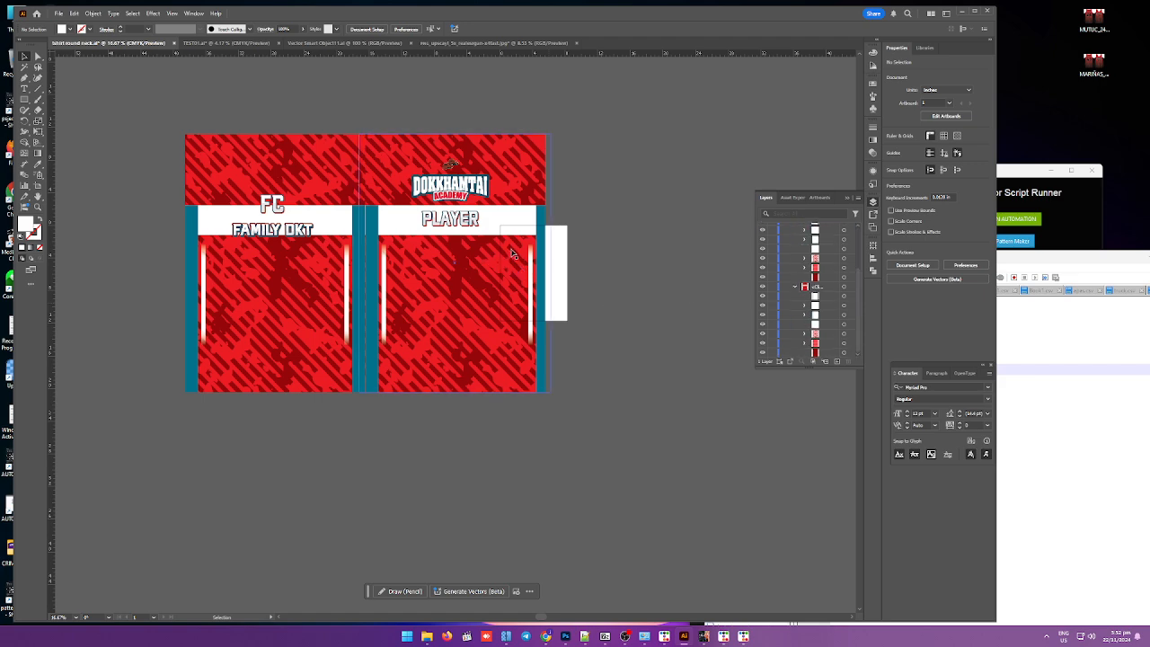
{"action": "double_click", "coordinate": [514, 247]}
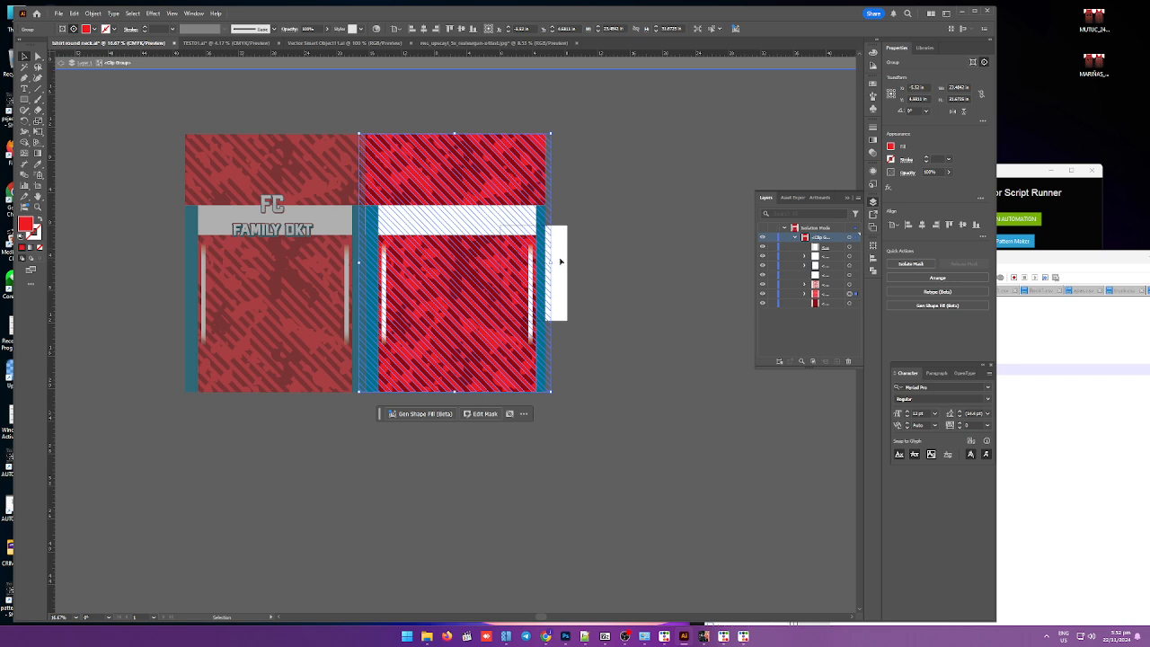
{"action": "left_click_drag", "start_coordinate": [551, 263], "coordinate": [544, 257]}
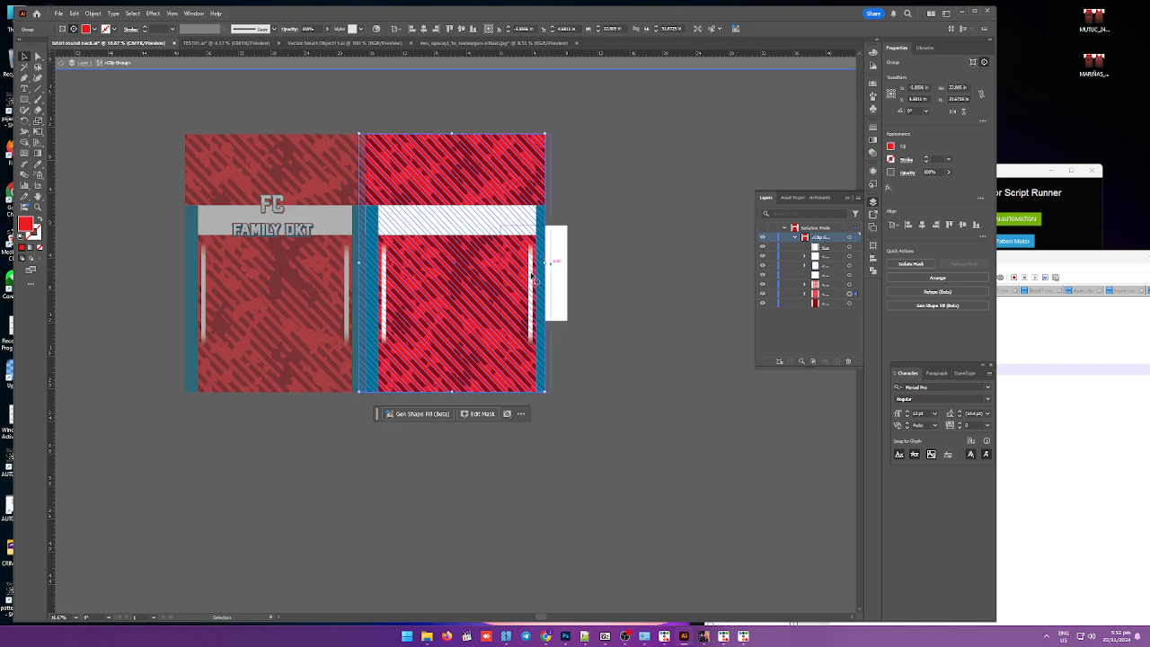
{"action": "scroll", "coordinate": [320, 284], "scroll_direction": "up", "scroll_amount": 2}
{"action": "left_click_drag", "start_coordinate": [400, 242], "coordinate": [411, 249]}
{"action": "scroll", "coordinate": [411, 248], "scroll_direction": "down", "scroll_amount": 2}
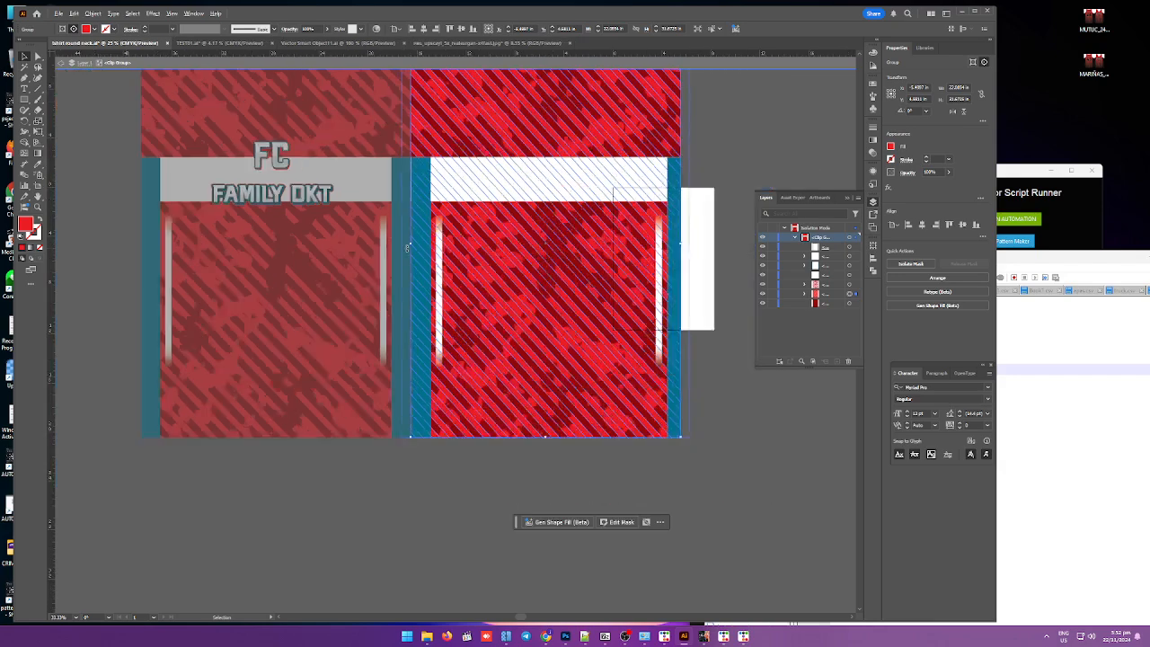
{"action": "key", "text": "Escape"}
{"action": "left_click", "coordinate": [352, 441]}
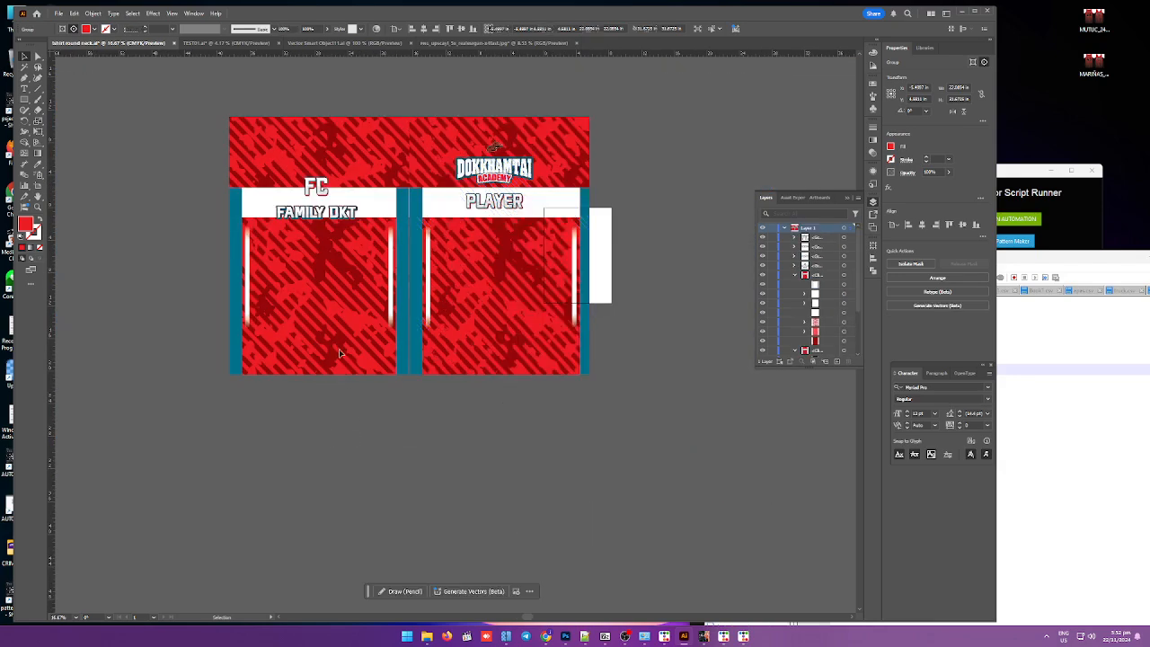
Step: Delete the left front panel's pattern clip group, leaving the FC FAMILY DKT text
{"action": "left_click", "coordinate": [344, 323]}
{"action": "left_click", "coordinate": [221, 285]}
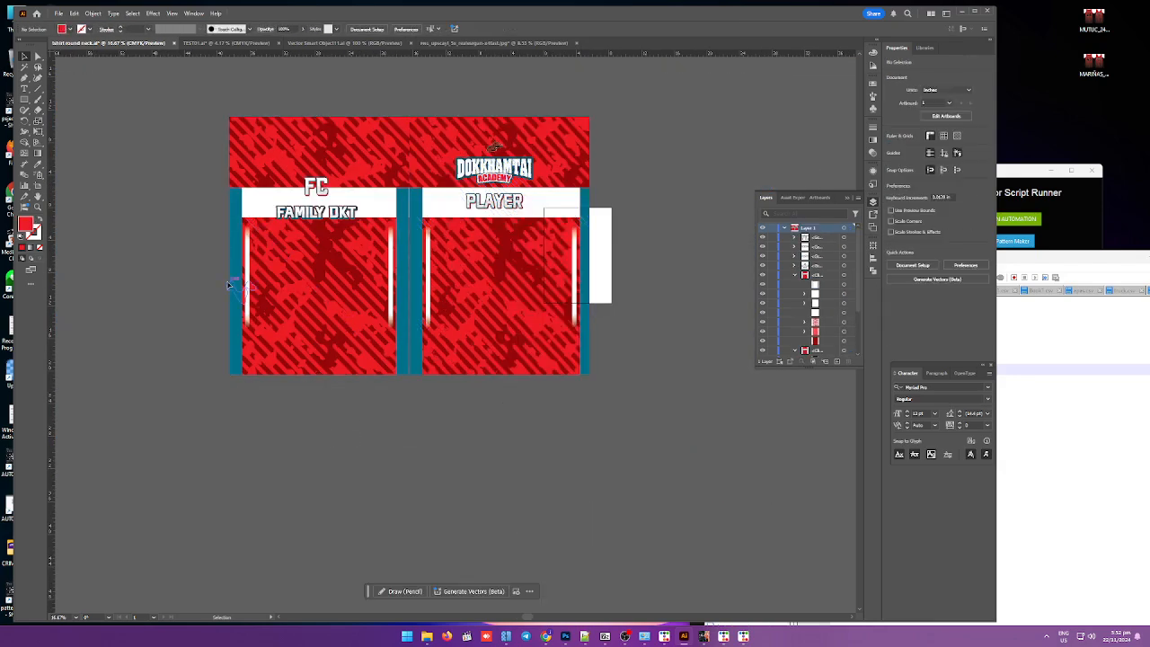
{"action": "left_click", "coordinate": [314, 285]}
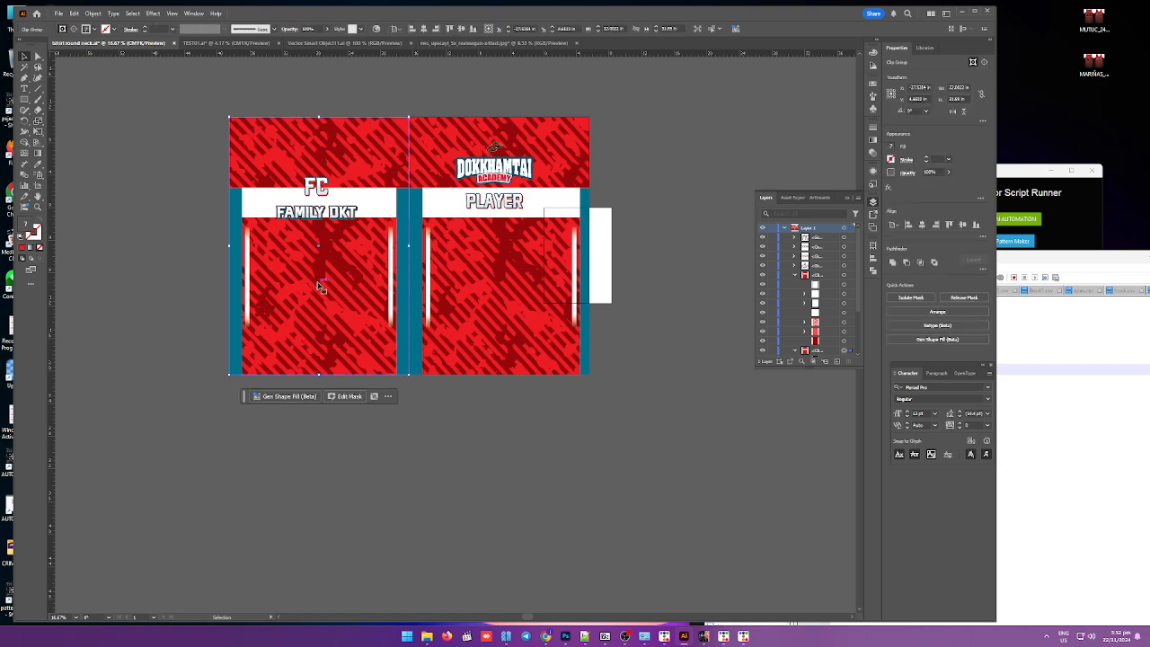
{"action": "key", "text": "Delete"}
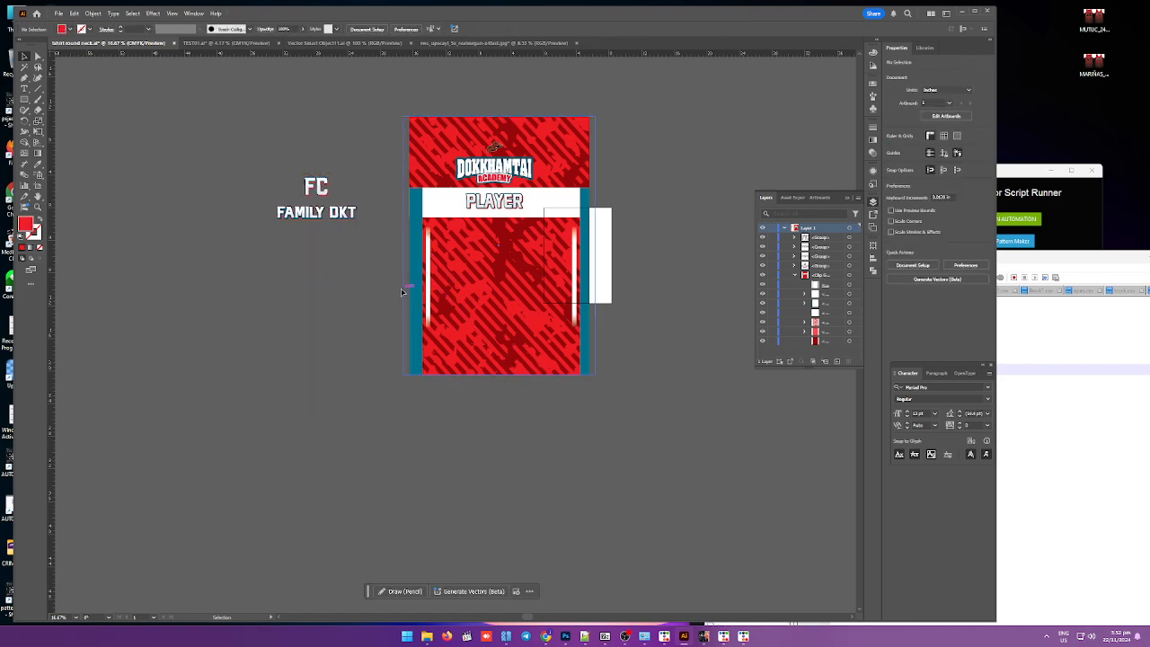
Step: Enlarge the Layers panel so the full layer list of the jersey is visible
{"action": "left_click", "coordinate": [415, 285]}
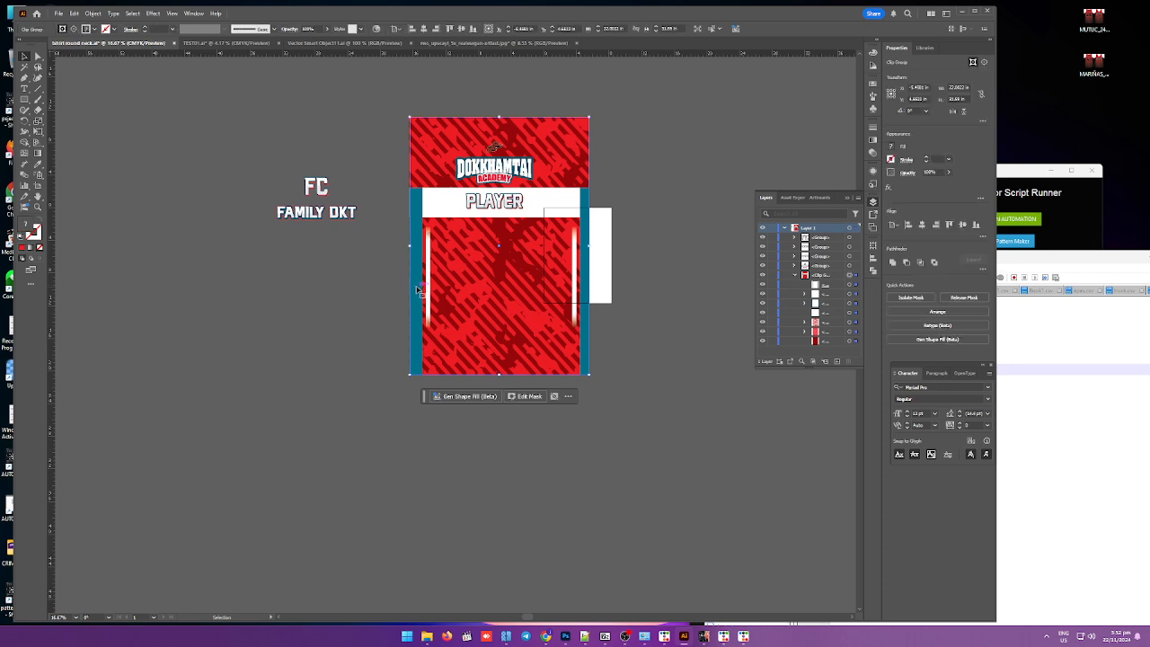
{"action": "left_click", "coordinate": [395, 292]}
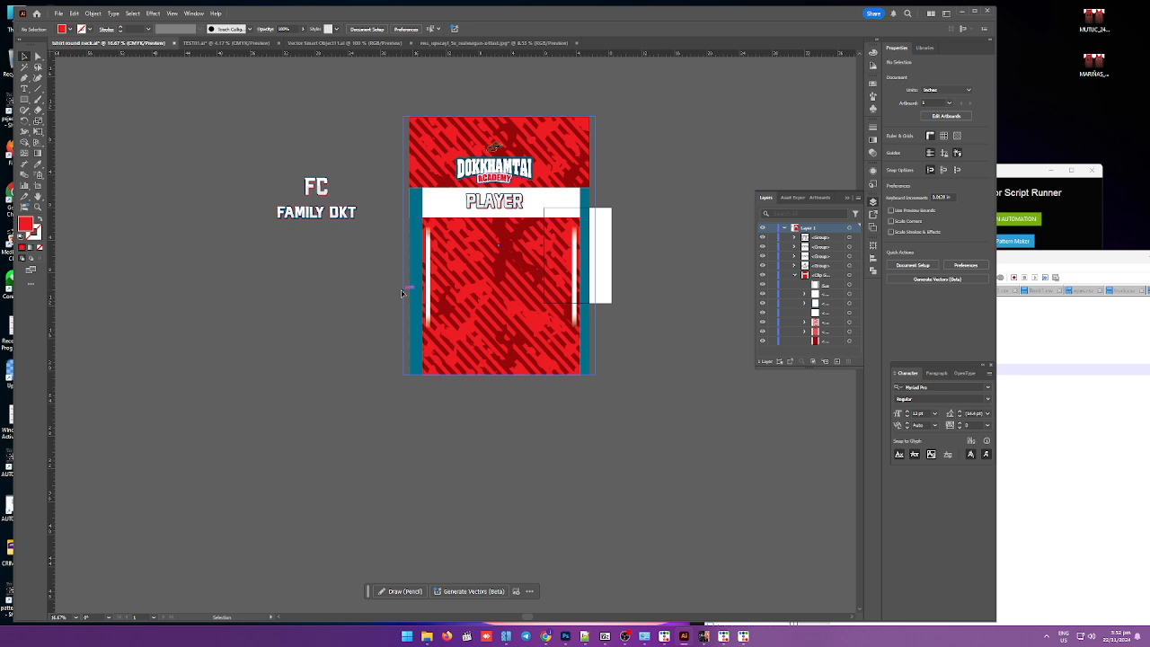
{"action": "left_click", "coordinate": [37, 58]}
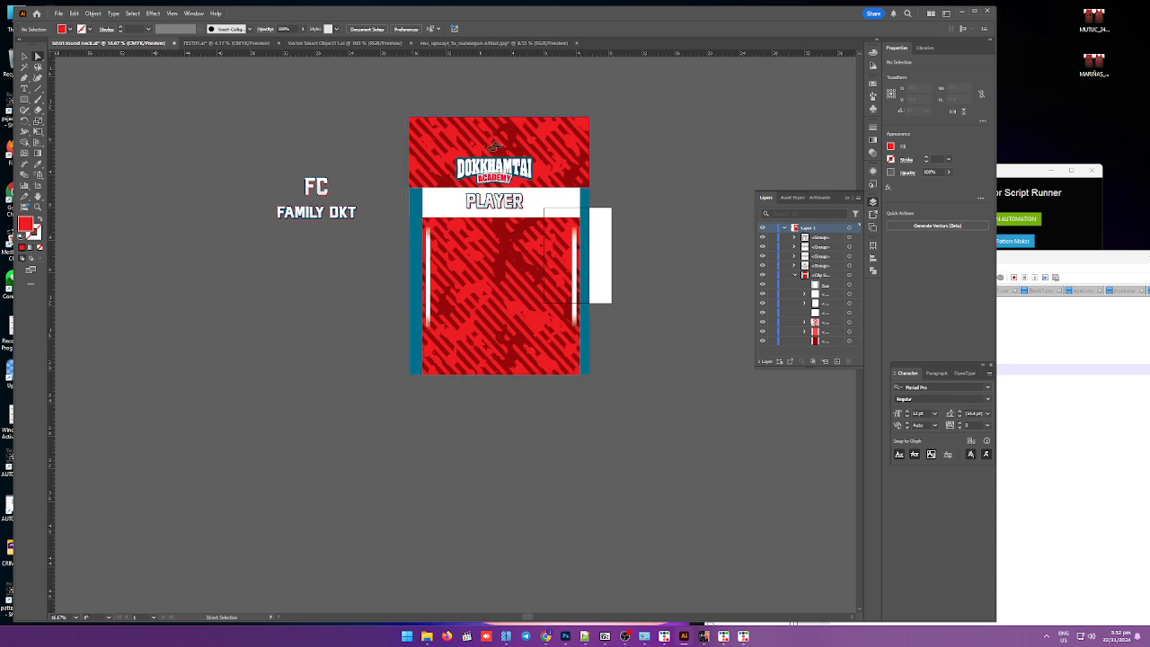
{"action": "left_click_drag", "start_coordinate": [810, 364], "coordinate": [809, 546]}
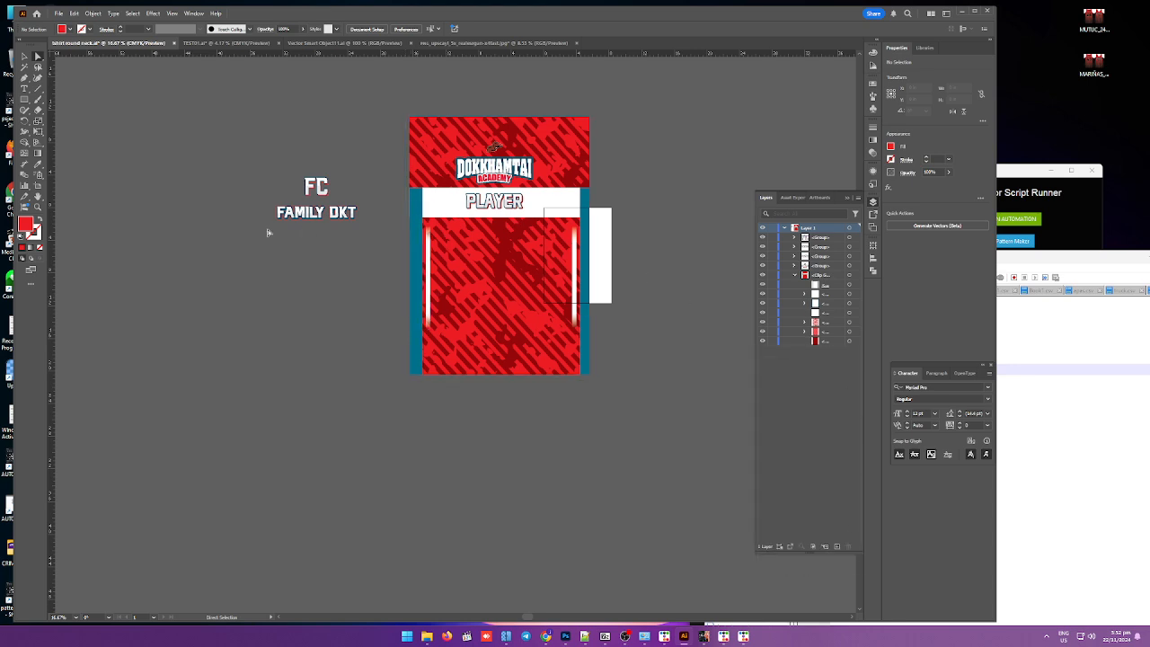
{"action": "left_click", "coordinate": [24, 57]}
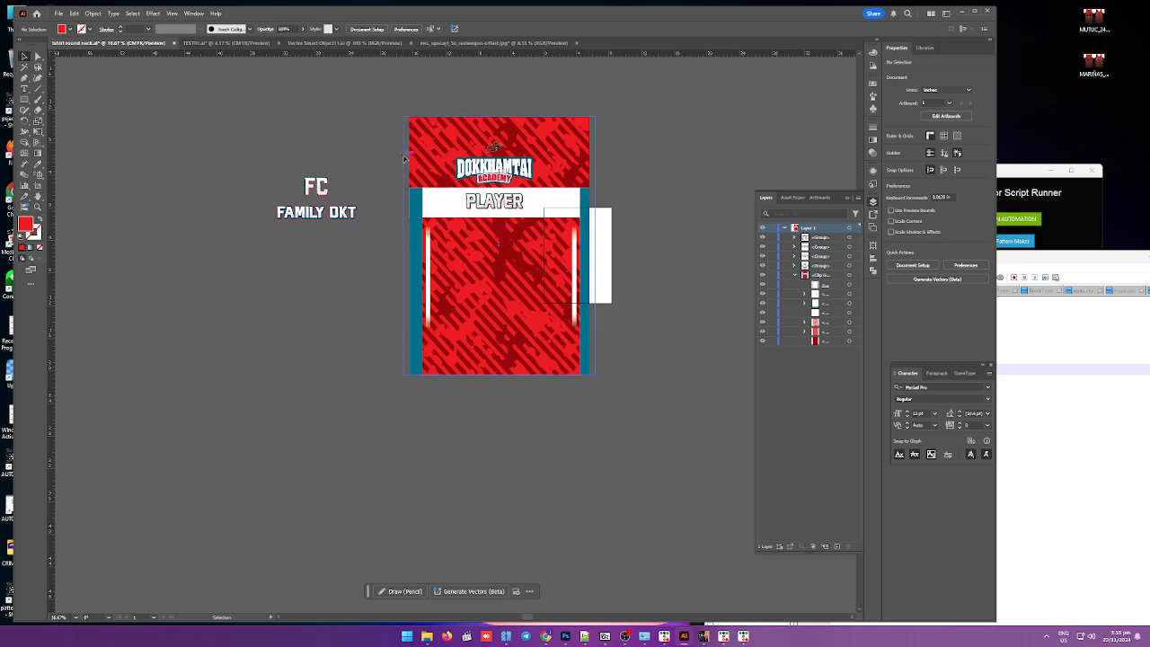
Step: Inside the remaining panel's clip group, nudge the mask's left edge slightly inward, then leave isolation mode
{"action": "double_click", "coordinate": [406, 151]}
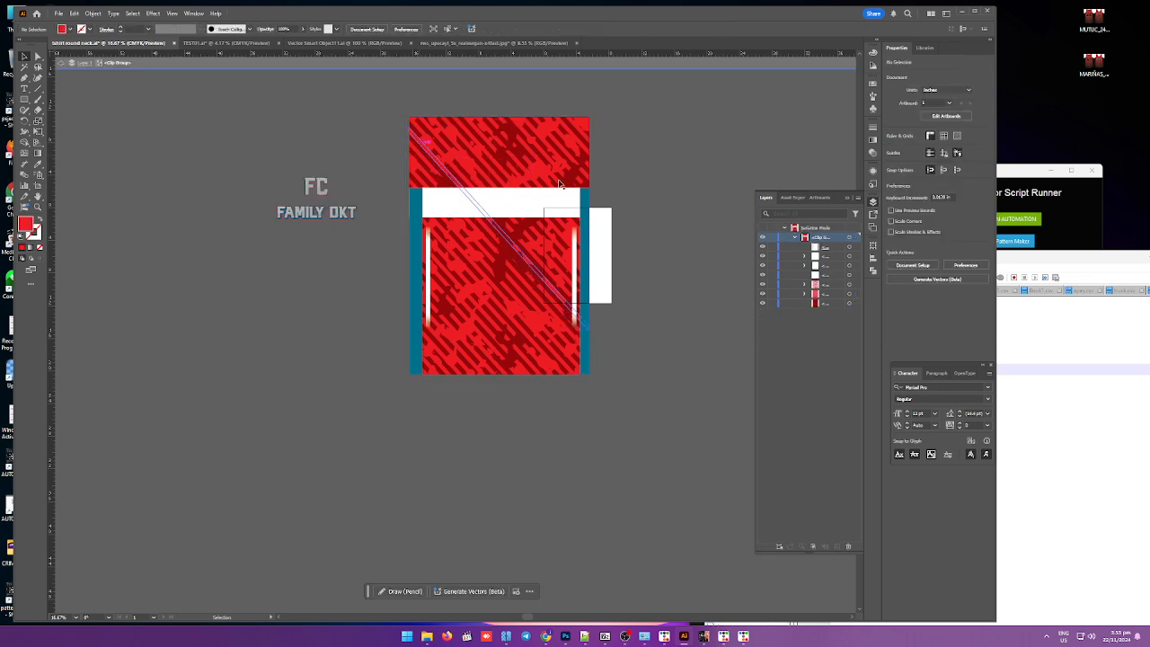
{"action": "left_click", "coordinate": [853, 247]}
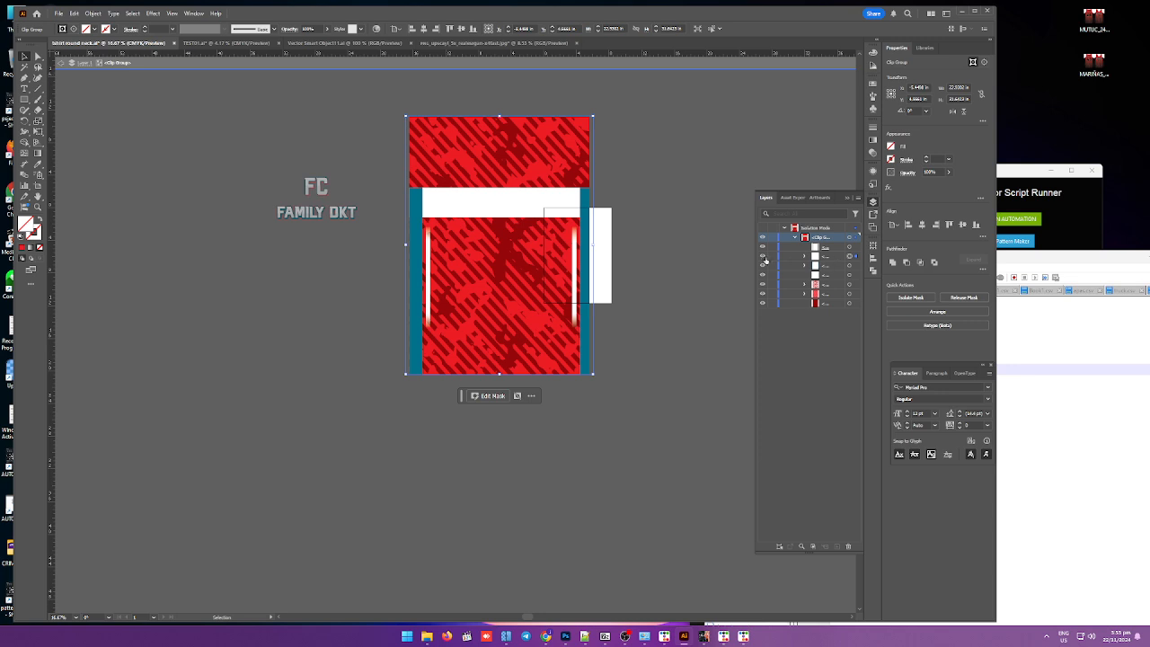
{"action": "key", "text": "ctrl+shift+a"}
{"action": "left_click", "coordinate": [848, 256]}
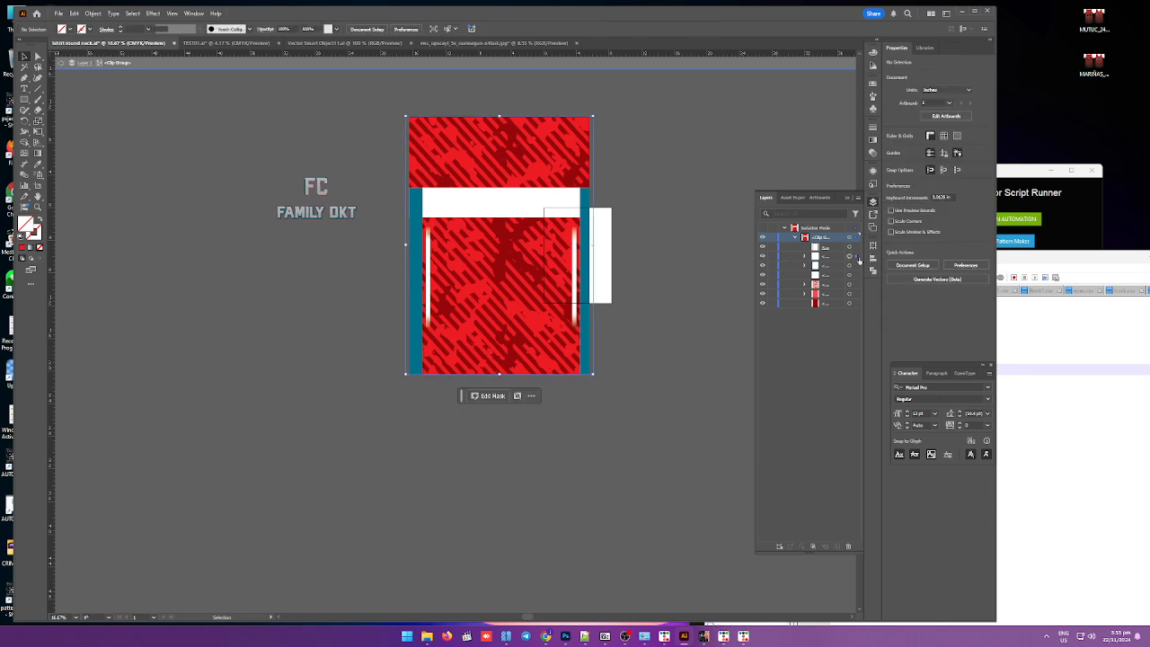
{"action": "left_click_drag", "start_coordinate": [405, 244], "coordinate": [411, 244]}
{"action": "key", "text": "Escape"}
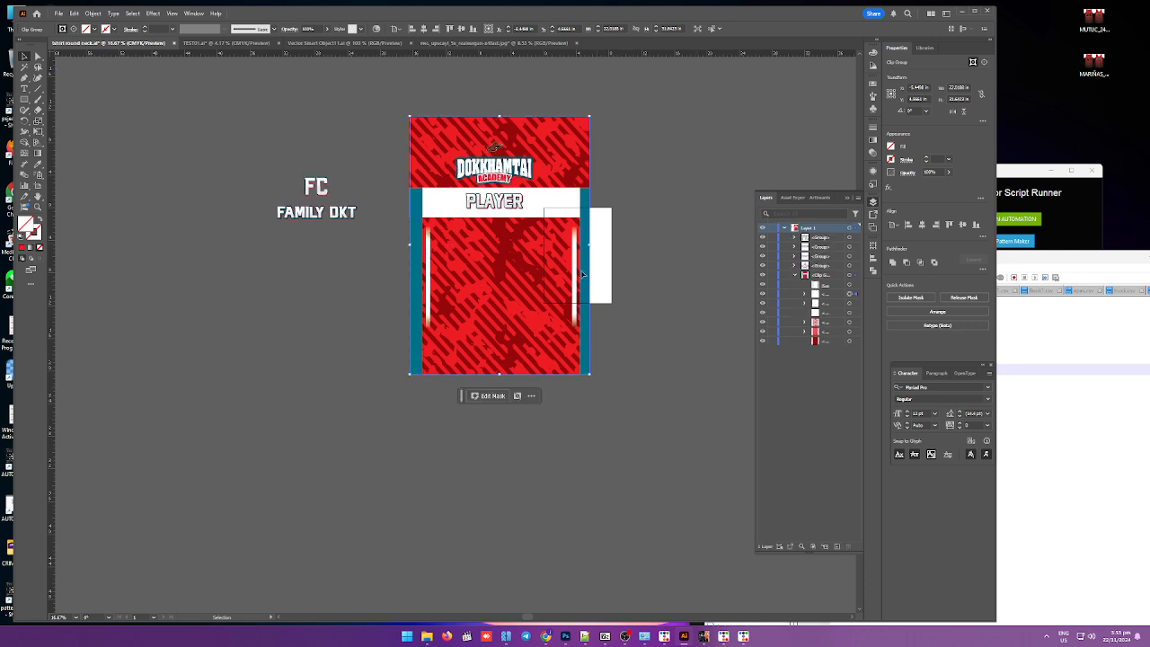
{"action": "left_click", "coordinate": [524, 277]}
{"action": "left_click", "coordinate": [385, 262]}
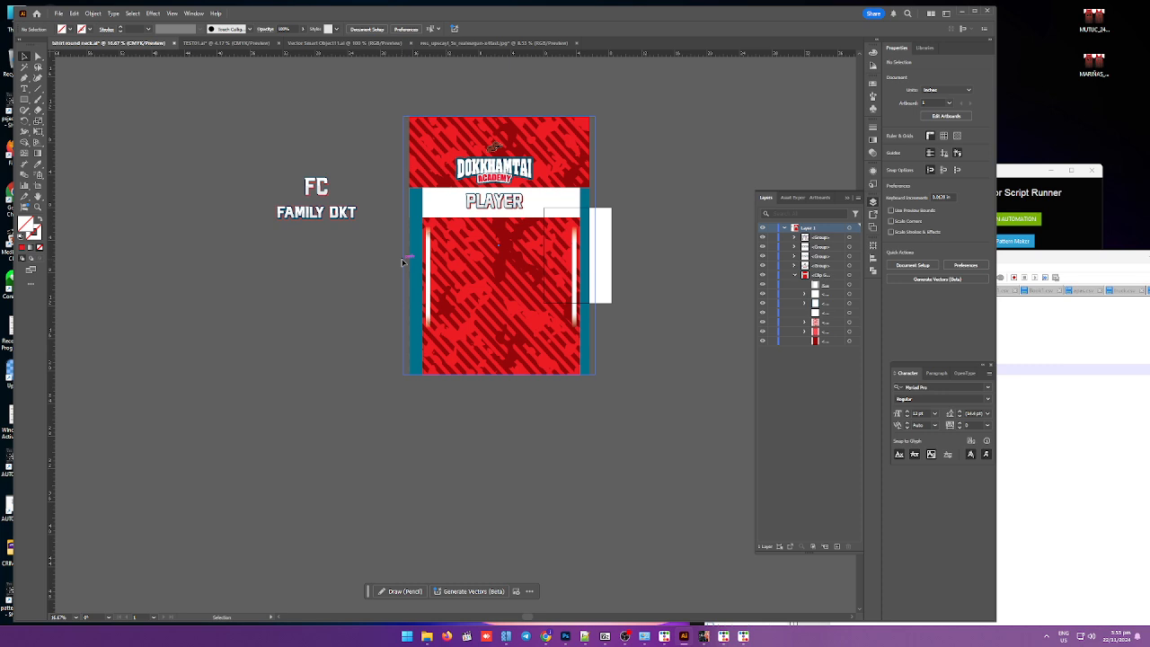
Step: Select the white band behind PLAYER and pull its right edge in to meet the blue side strip
{"action": "left_click", "coordinate": [850, 296]}
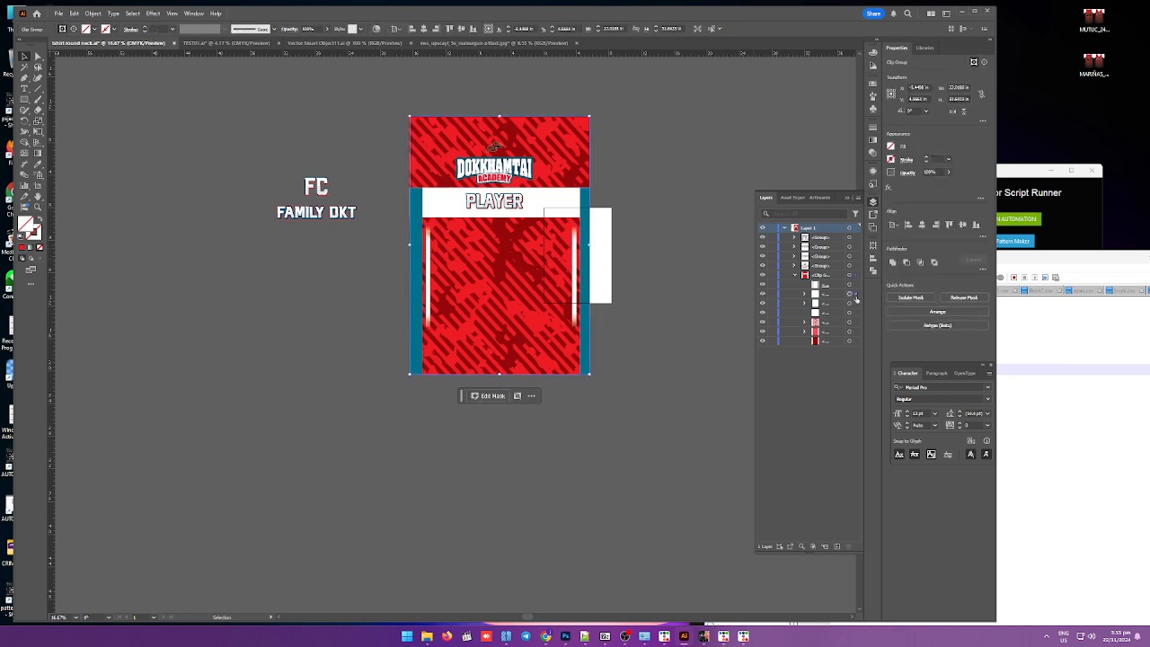
{"action": "left_click", "coordinate": [855, 313]}
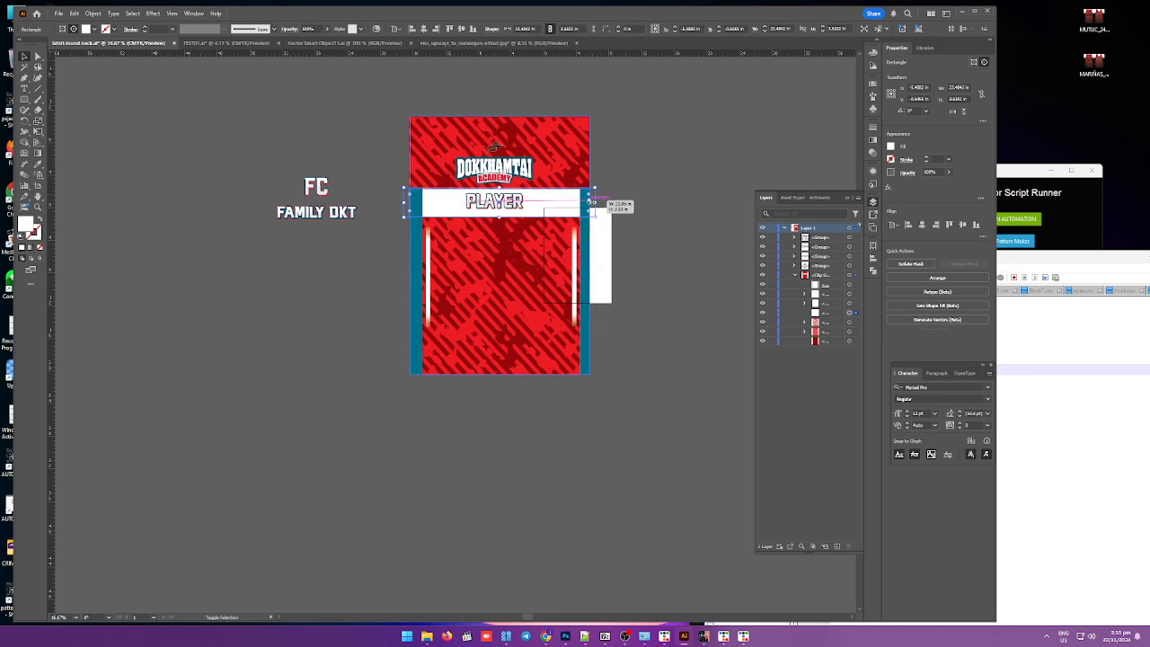
{"action": "scroll", "coordinate": [593, 204], "scroll_direction": "up", "scroll_amount": 4}
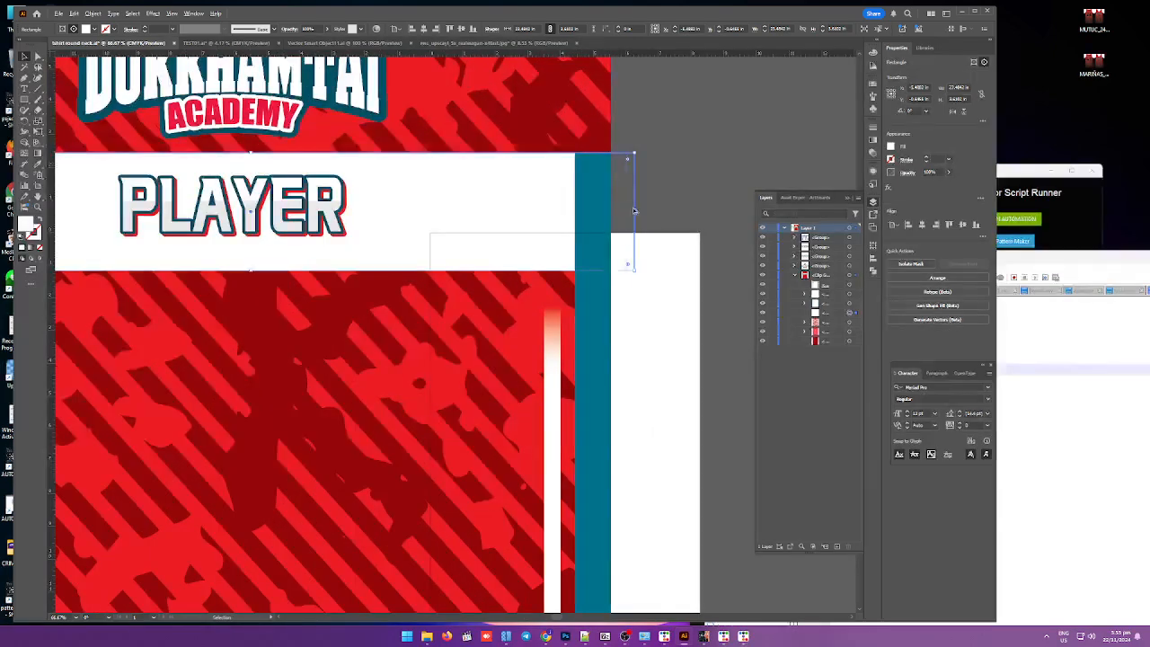
{"action": "left_click_drag", "start_coordinate": [634, 211], "coordinate": [611, 215]}
{"action": "scroll", "coordinate": [612, 215], "scroll_direction": "down", "scroll_amount": 3}
{"action": "left_click", "coordinate": [304, 236]}
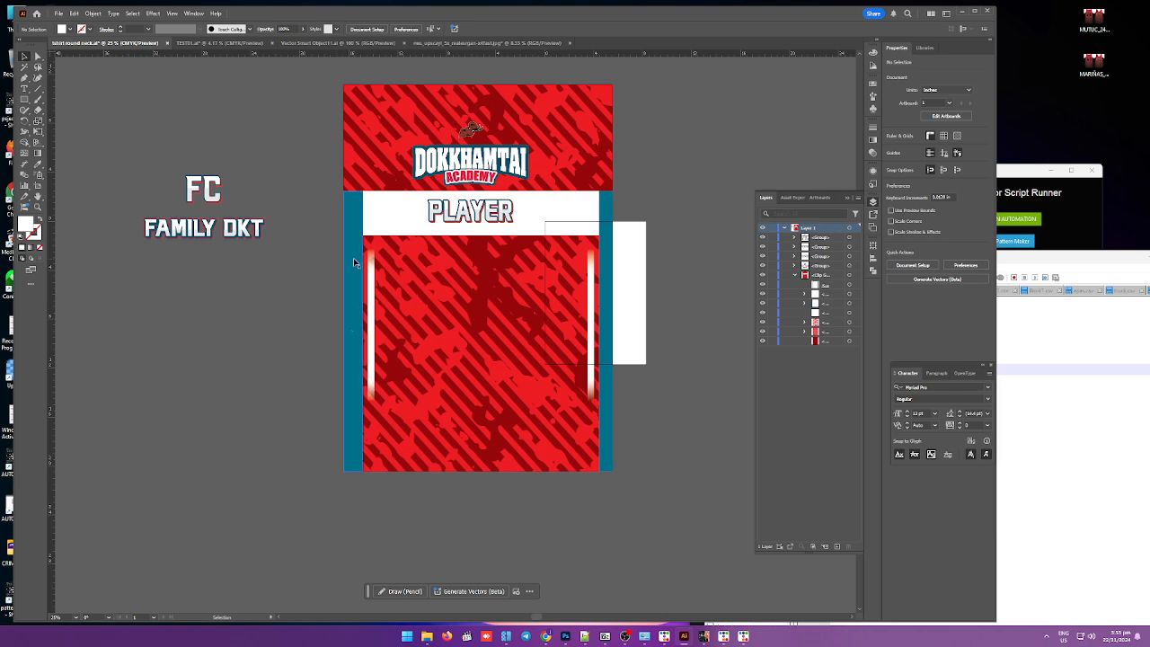
Step: Try dragging the right blue side strip group slightly left inside the clip group, then undo it
{"action": "left_click", "coordinate": [353, 258]}
{"action": "left_click", "coordinate": [642, 461]}
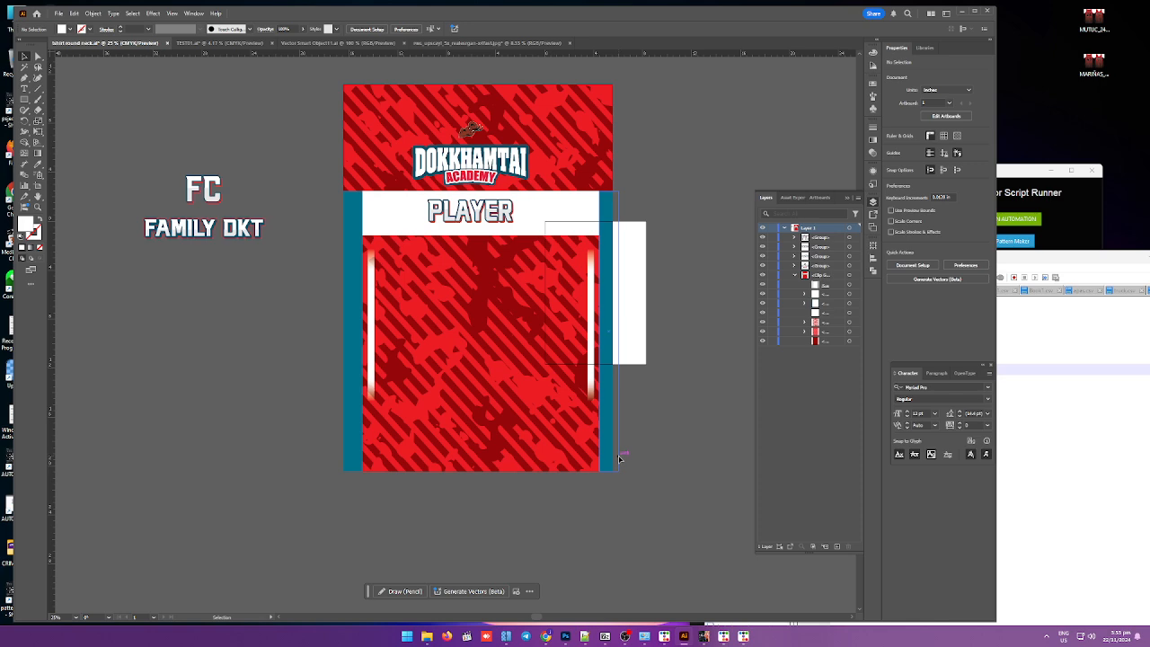
{"action": "double_click", "coordinate": [607, 390]}
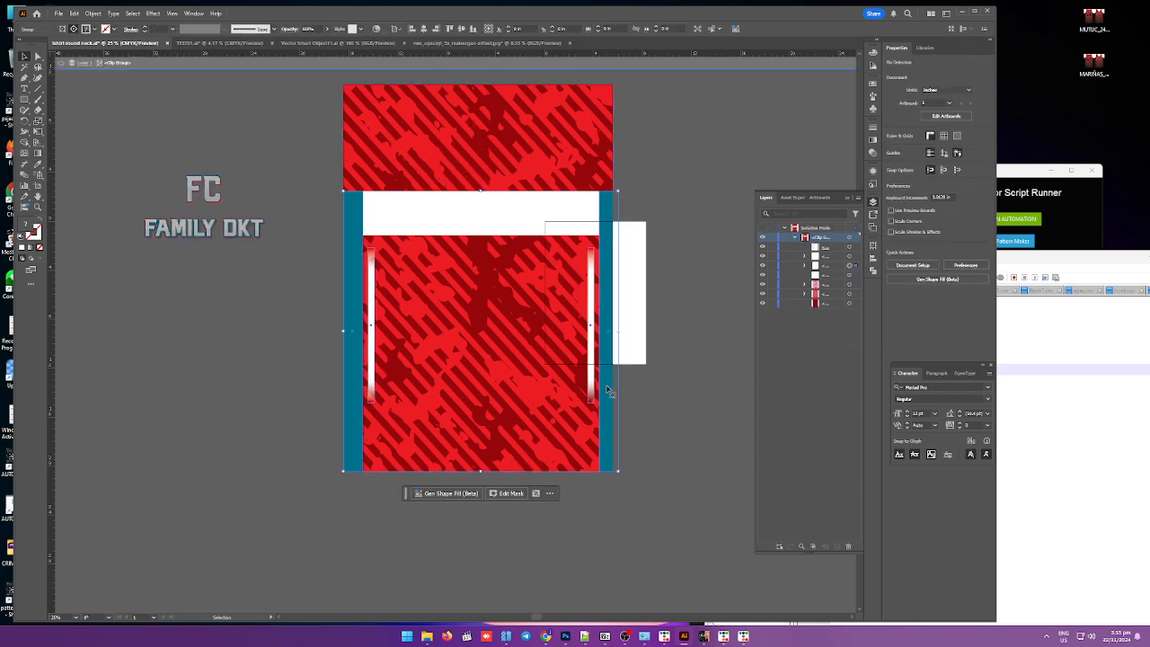
{"action": "double_click", "coordinate": [633, 333]}
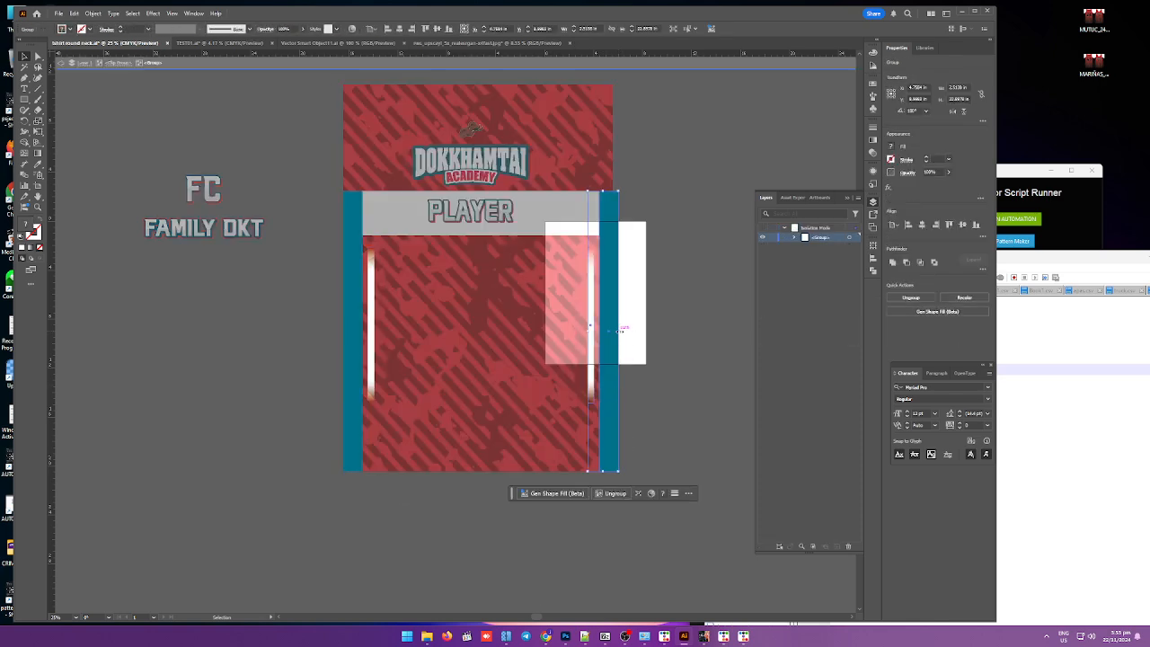
{"action": "left_click_drag", "start_coordinate": [618, 330], "coordinate": [612, 330]}
{"action": "left_click", "coordinate": [346, 323]}
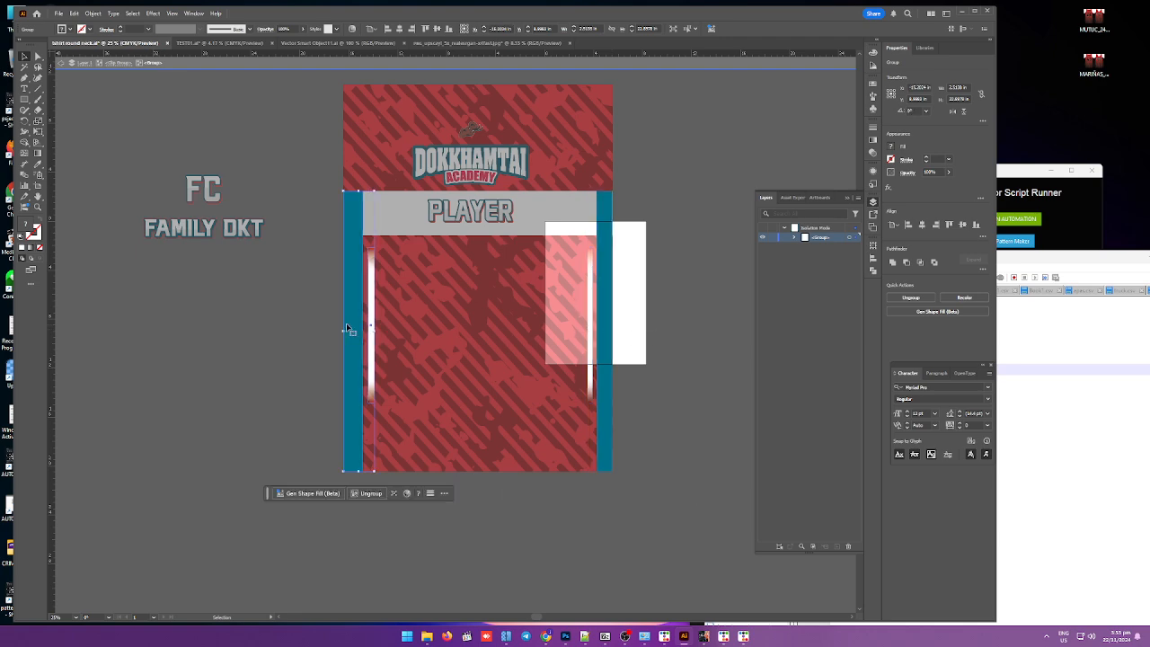
{"action": "left_click", "coordinate": [706, 323]}
{"action": "double_click", "coordinate": [659, 333]}
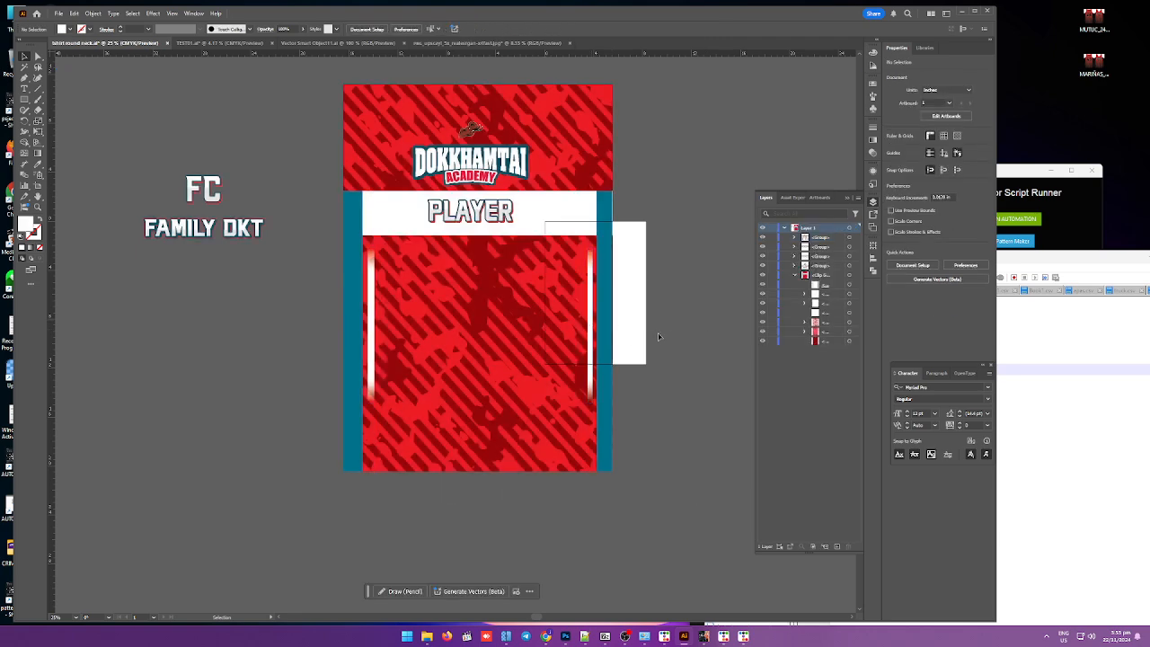
{"action": "key", "text": "ctrl+z"}
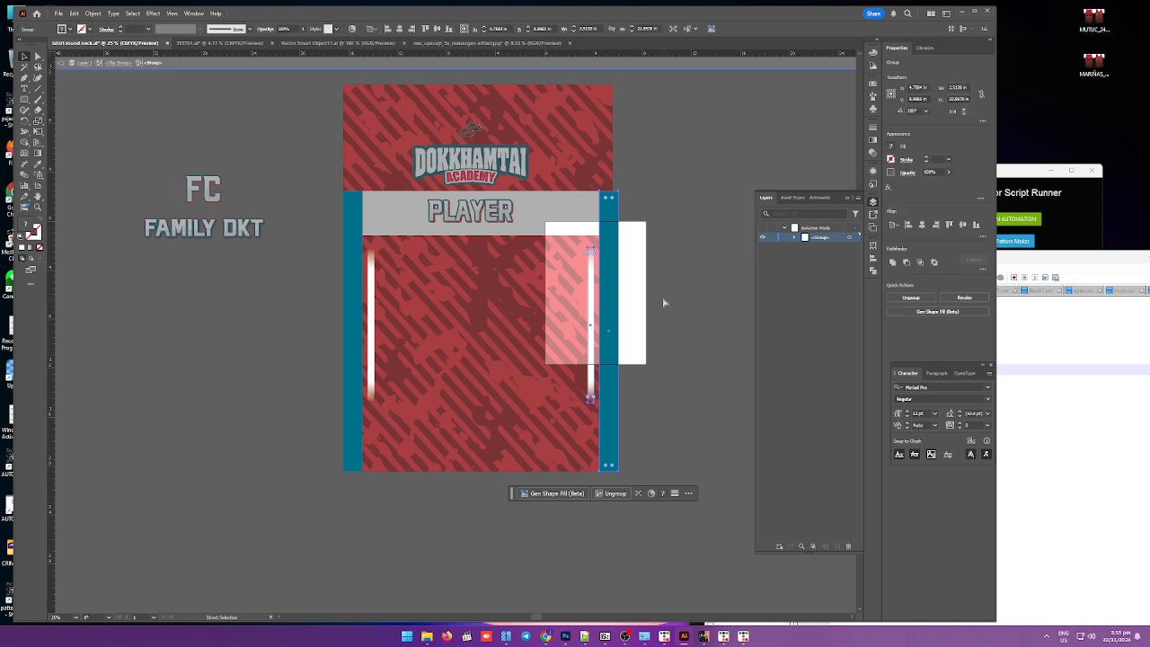
Step: Nudge the right blue side strip and white stripe group six steps left, then exit isolation mode
{"action": "key", "text": "Left"}
{"action": "key", "text": "Left"}
{"action": "key", "text": "Left"}
{"action": "key", "text": "Left"}
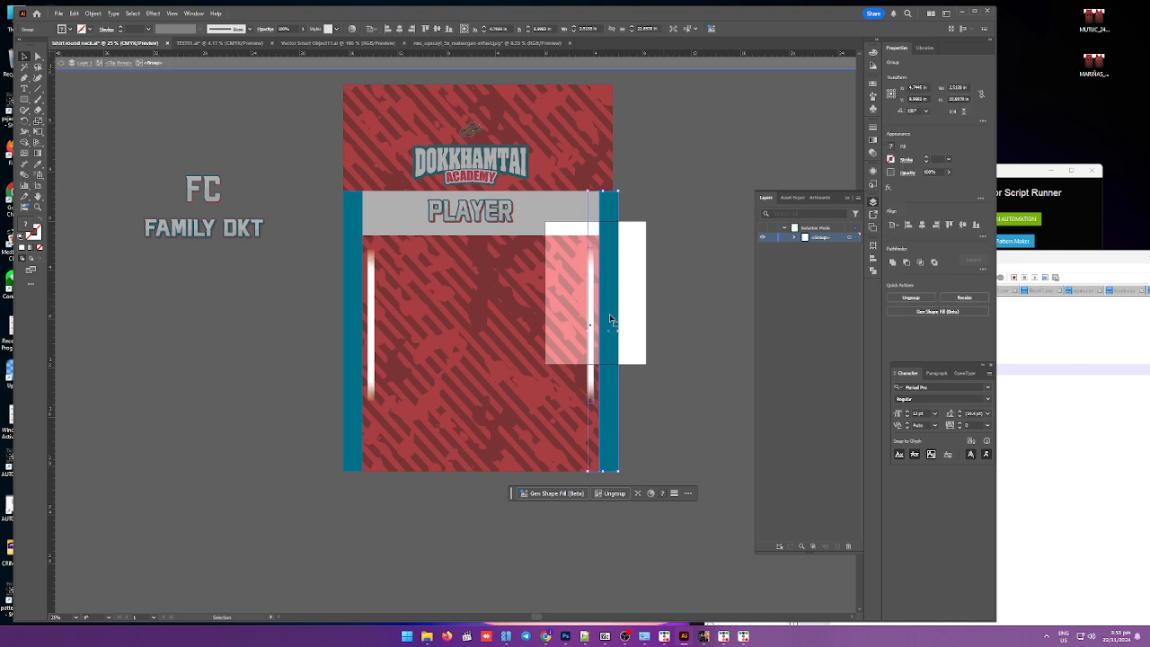
{"action": "key", "text": "Left"}
{"action": "key", "text": "Left"}
{"action": "key", "text": "Left"}
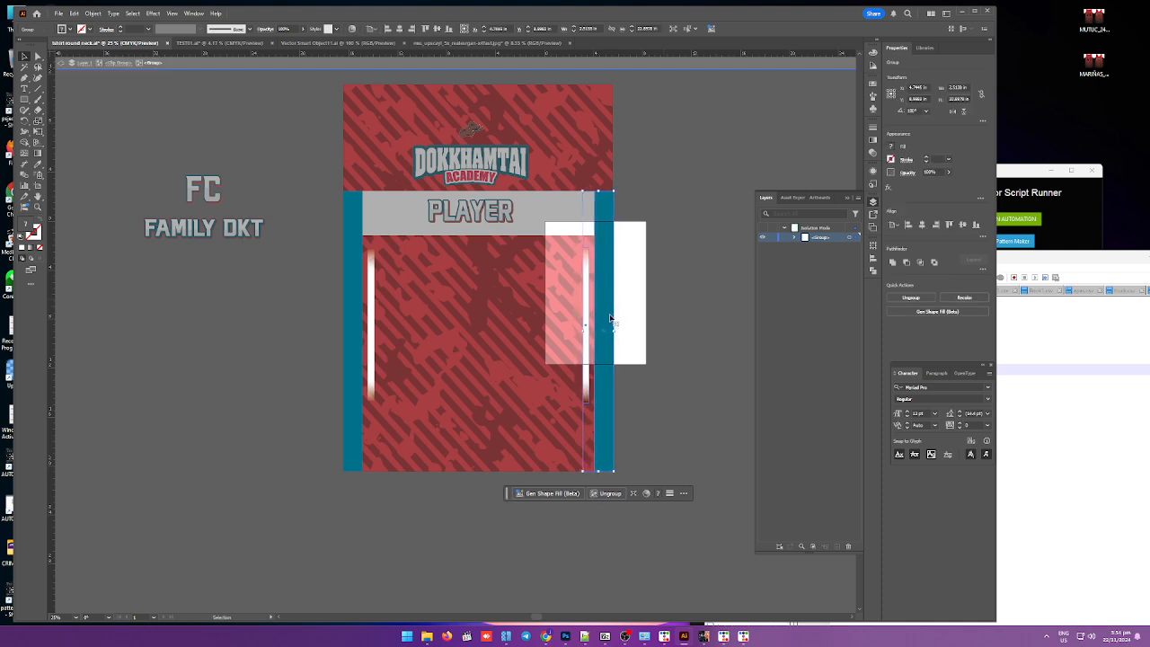
{"action": "double_click", "coordinate": [691, 329]}
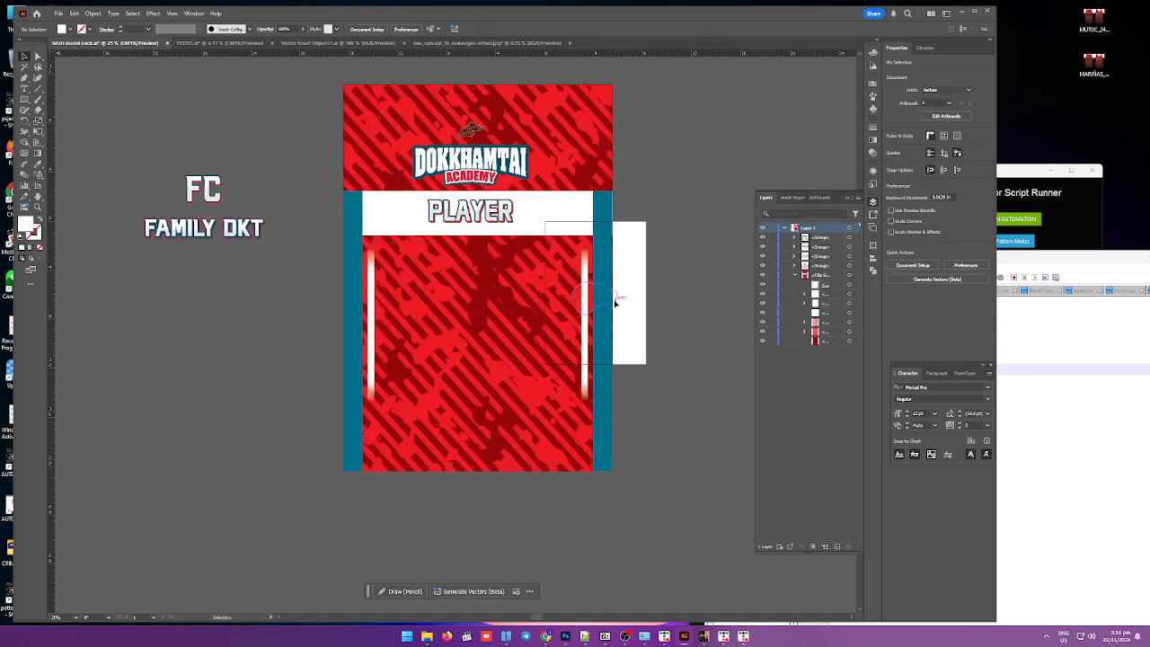
Step: Inside the clip group, drag the pattern's left edge inward to line up with the panel's left edge
{"action": "double_click", "coordinate": [582, 301]}
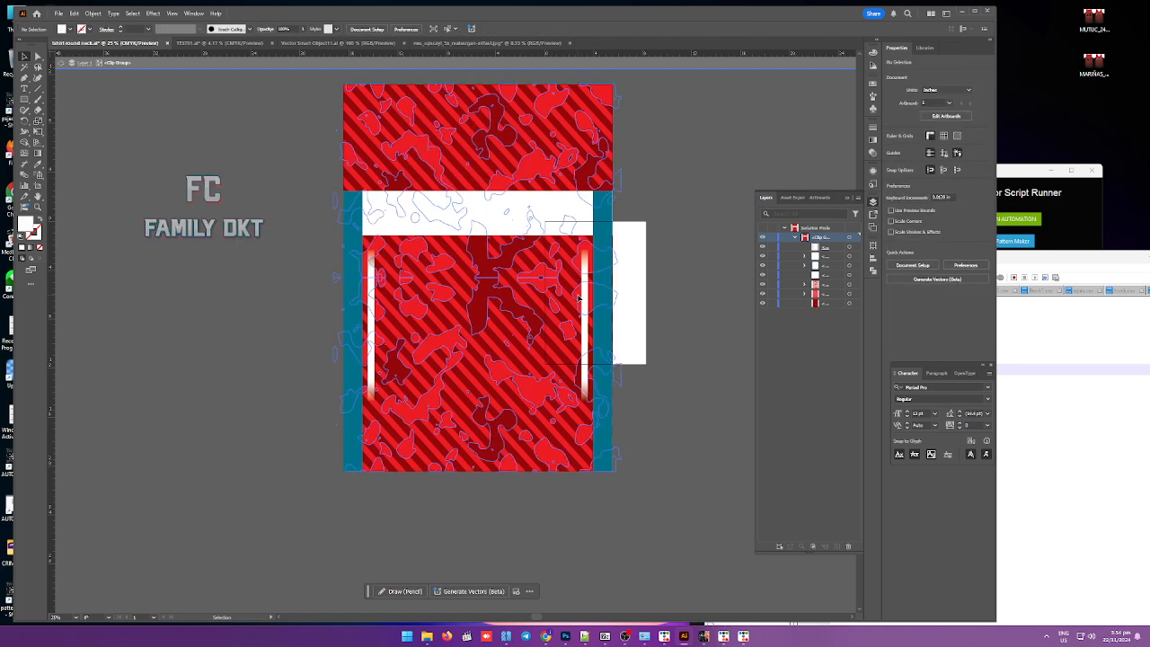
{"action": "left_click", "coordinate": [580, 299]}
{"action": "left_click_drag", "start_coordinate": [613, 278], "coordinate": [613, 278]}
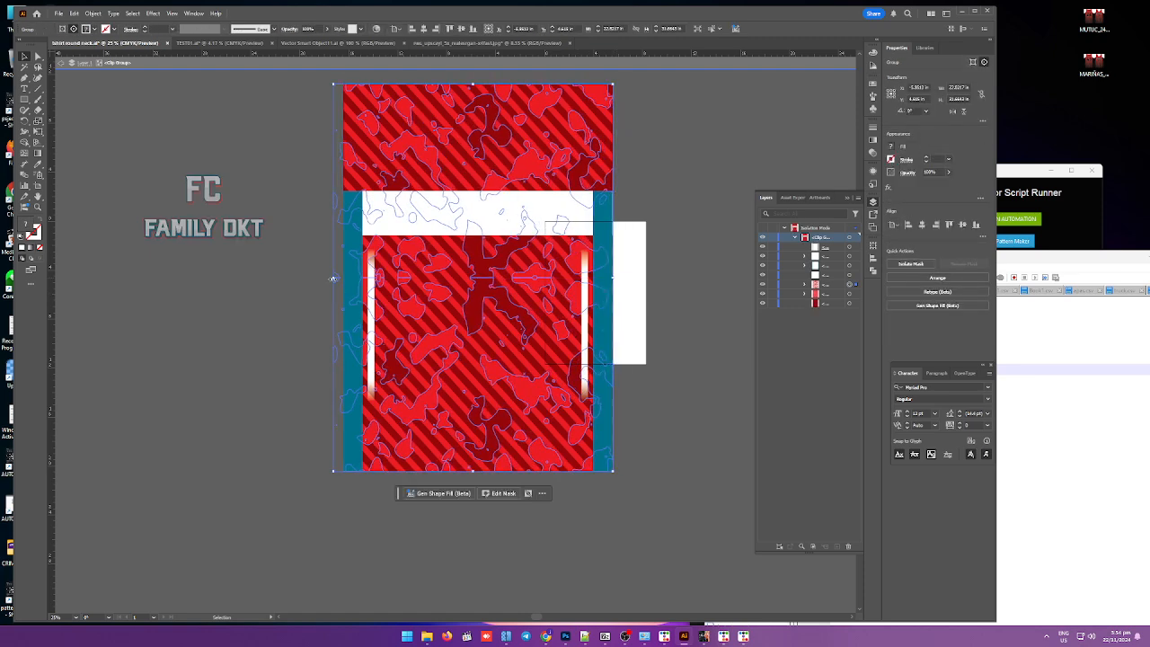
{"action": "left_click_drag", "start_coordinate": [333, 277], "coordinate": [342, 277]}
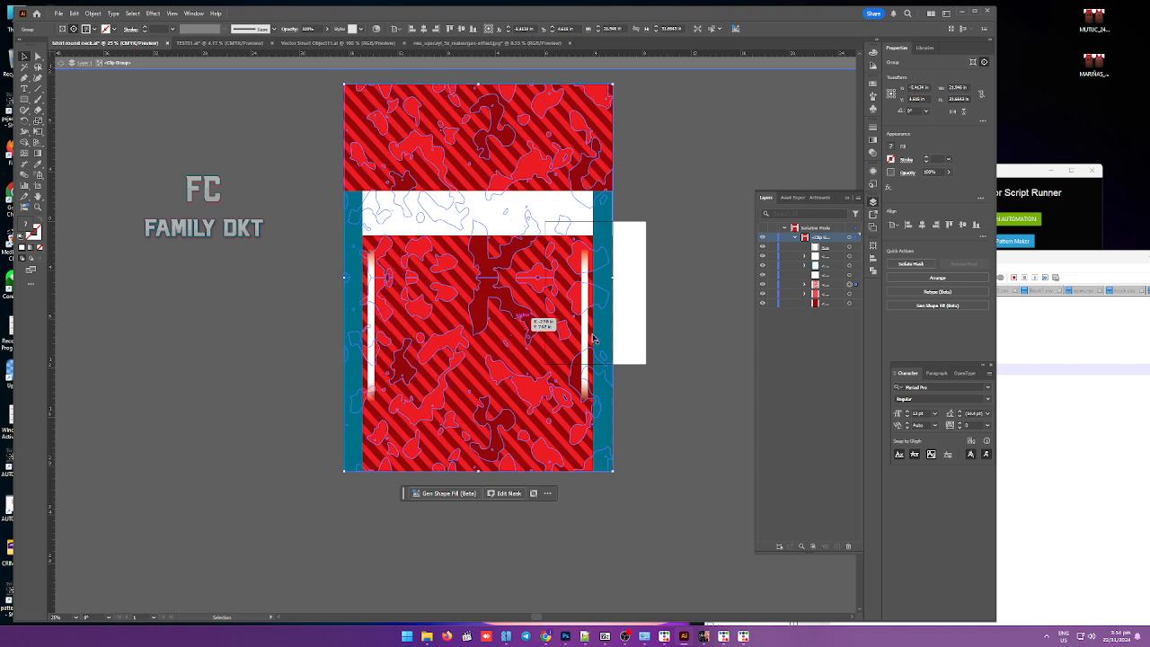
{"action": "scroll", "coordinate": [314, 303], "scroll_direction": "up", "scroll_amount": 3}
{"action": "left_click_drag", "start_coordinate": [391, 247], "coordinate": [390, 248]}
{"action": "scroll", "coordinate": [375, 271], "scroll_direction": "down", "scroll_amount": 4}
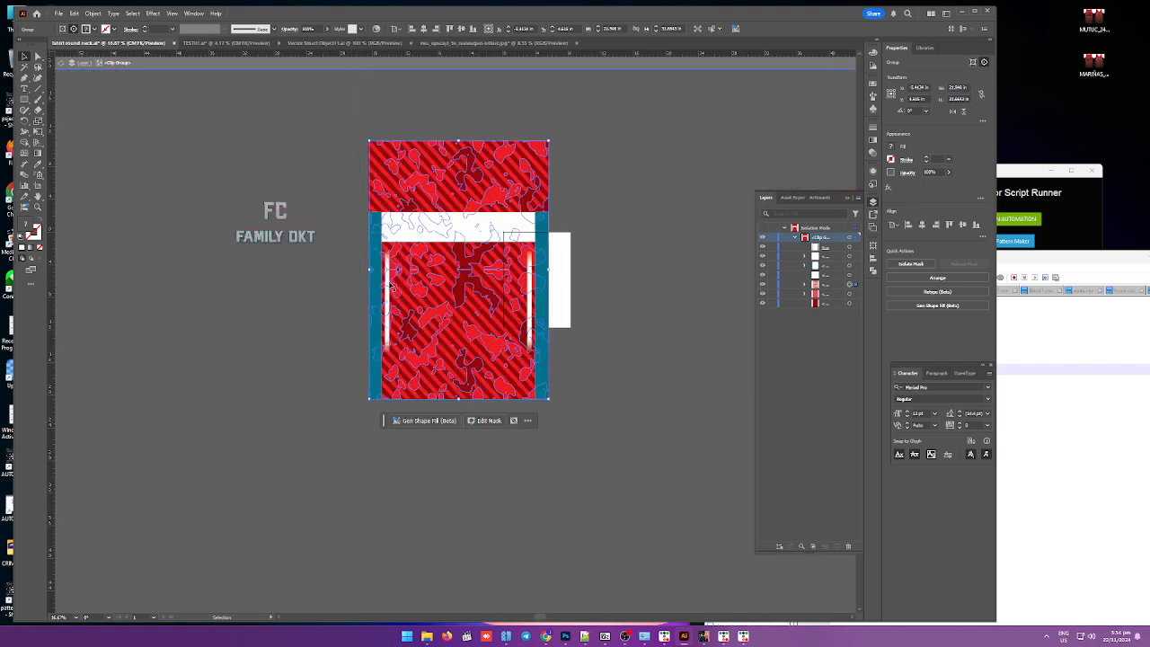
Step: Re-enter the clip group and pull the pattern rectangle's right and left edges inward to meet the blue side strips
{"action": "double_click", "coordinate": [605, 281]}
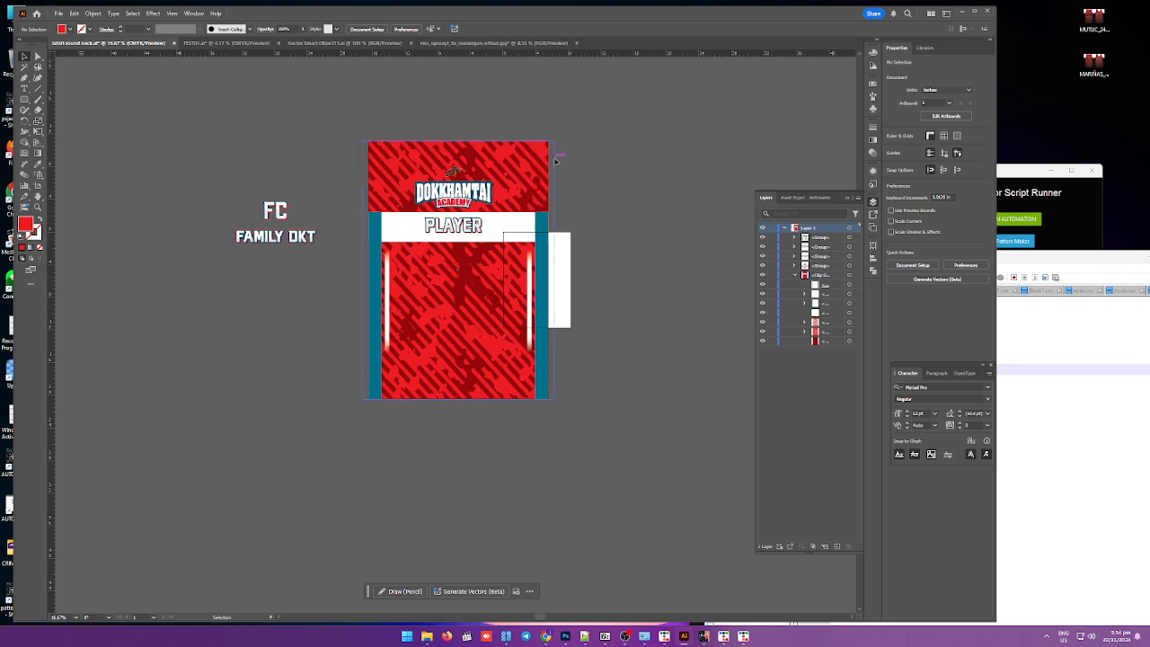
{"action": "scroll", "coordinate": [554, 321], "scroll_direction": "up", "scroll_amount": 3}
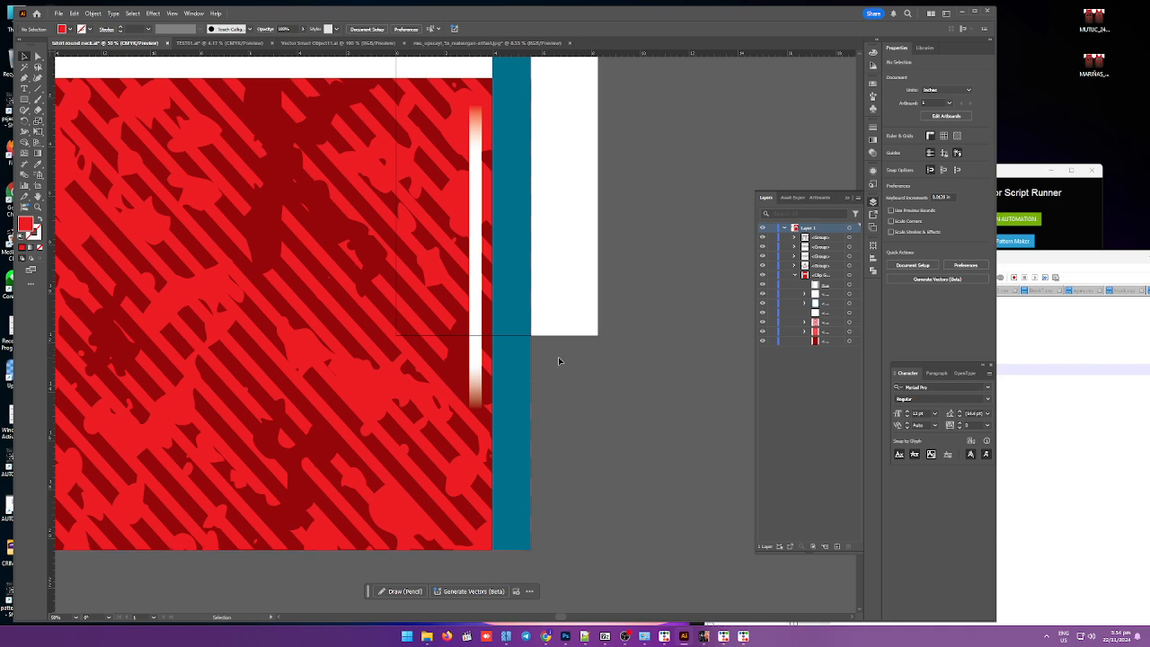
{"action": "scroll", "coordinate": [524, 403], "scroll_direction": "down", "scroll_amount": 3}
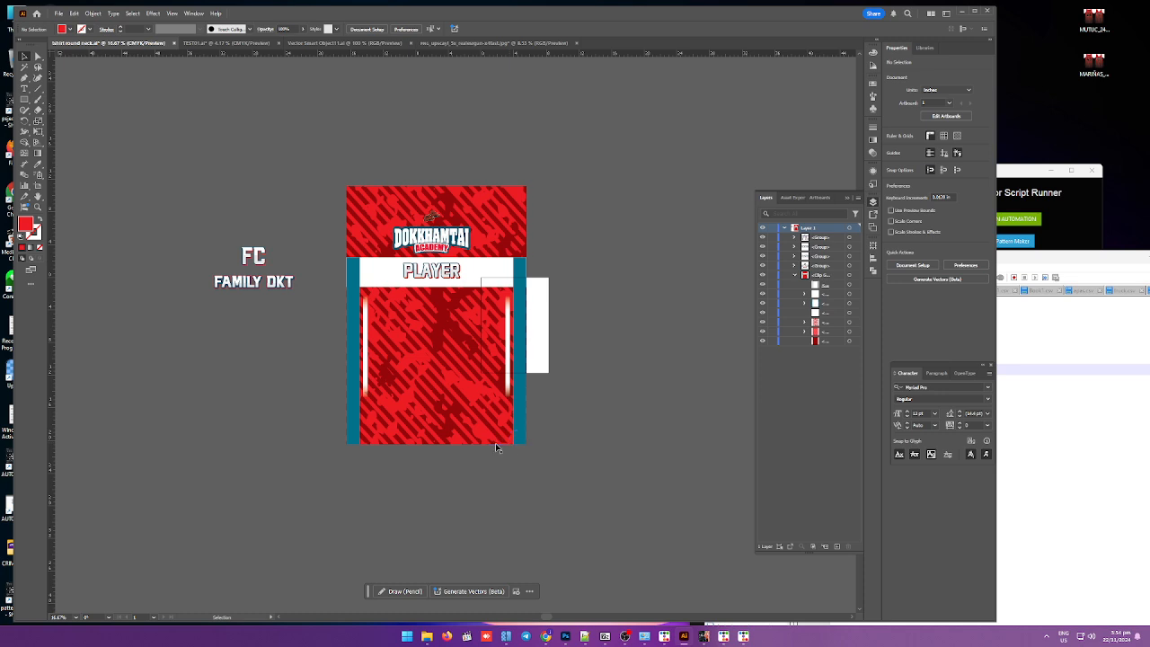
{"action": "double_click", "coordinate": [527, 413]}
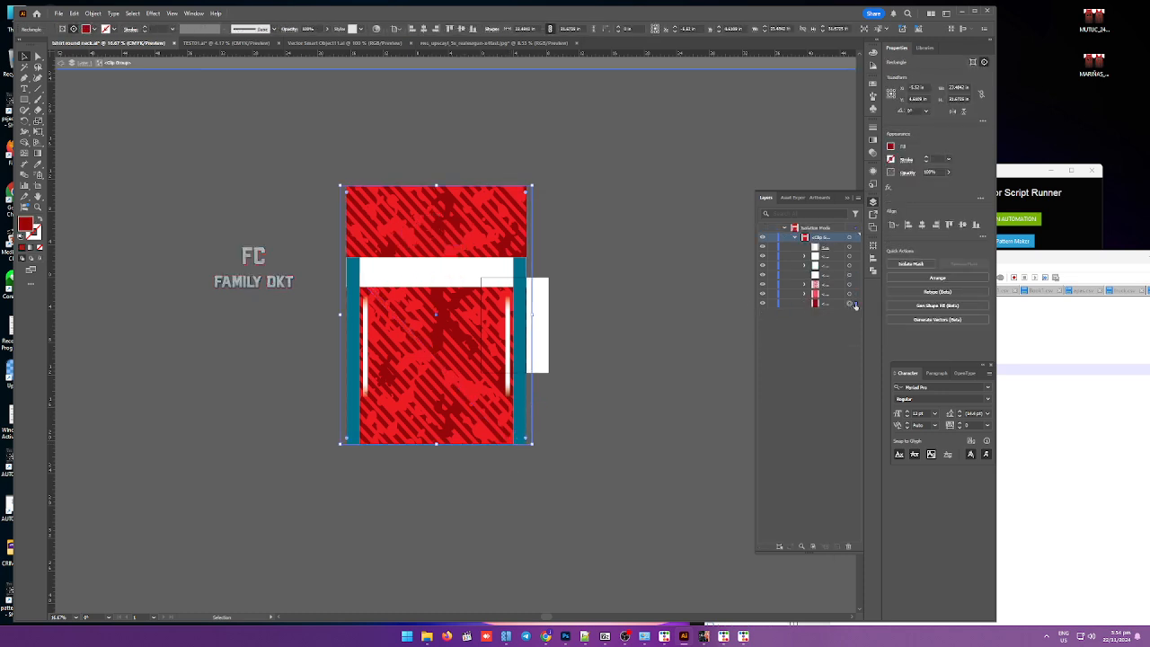
{"action": "left_click_drag", "start_coordinate": [532, 316], "coordinate": [525, 316]}
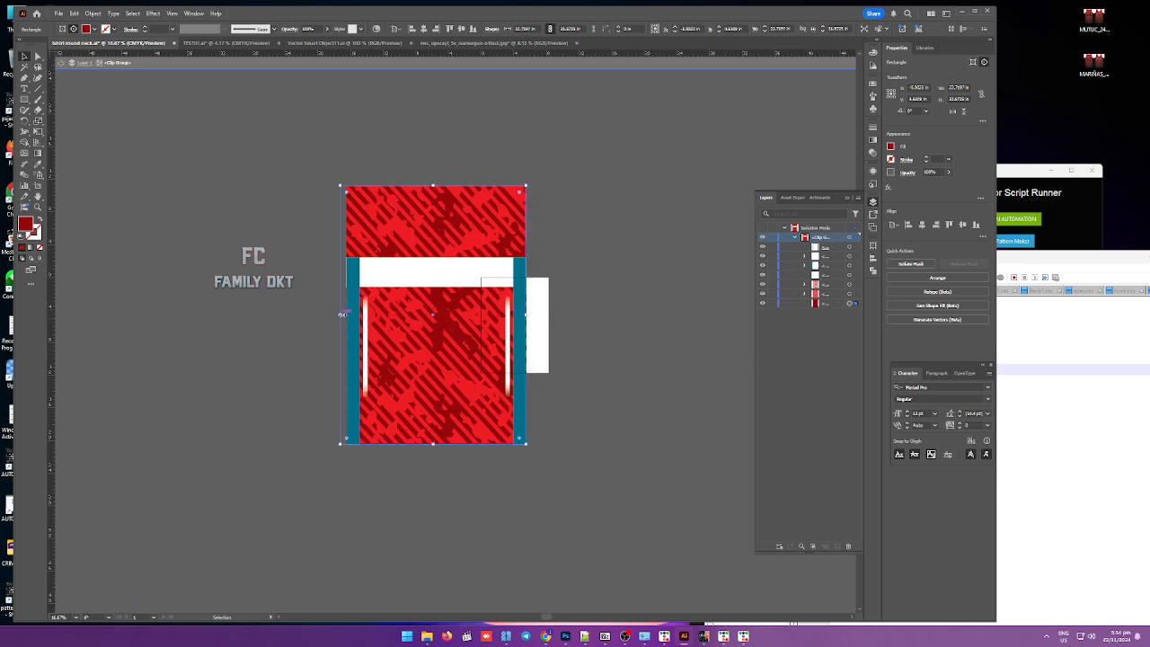
{"action": "left_click_drag", "start_coordinate": [341, 314], "coordinate": [349, 315]}
{"action": "left_click", "coordinate": [666, 360]}
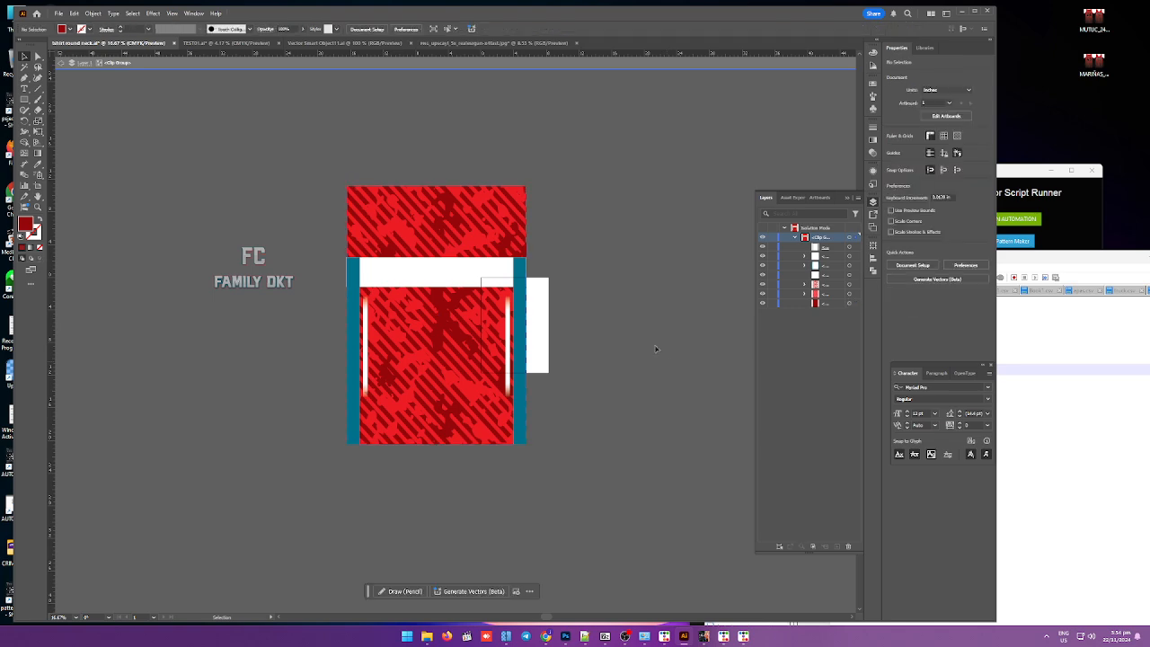
Step: Zoom in to inspect the pattern's left edge against the blue side strip
{"action": "scroll", "coordinate": [353, 215], "scroll_direction": "up", "scroll_amount": 2}
{"action": "left_click", "coordinate": [338, 203]}
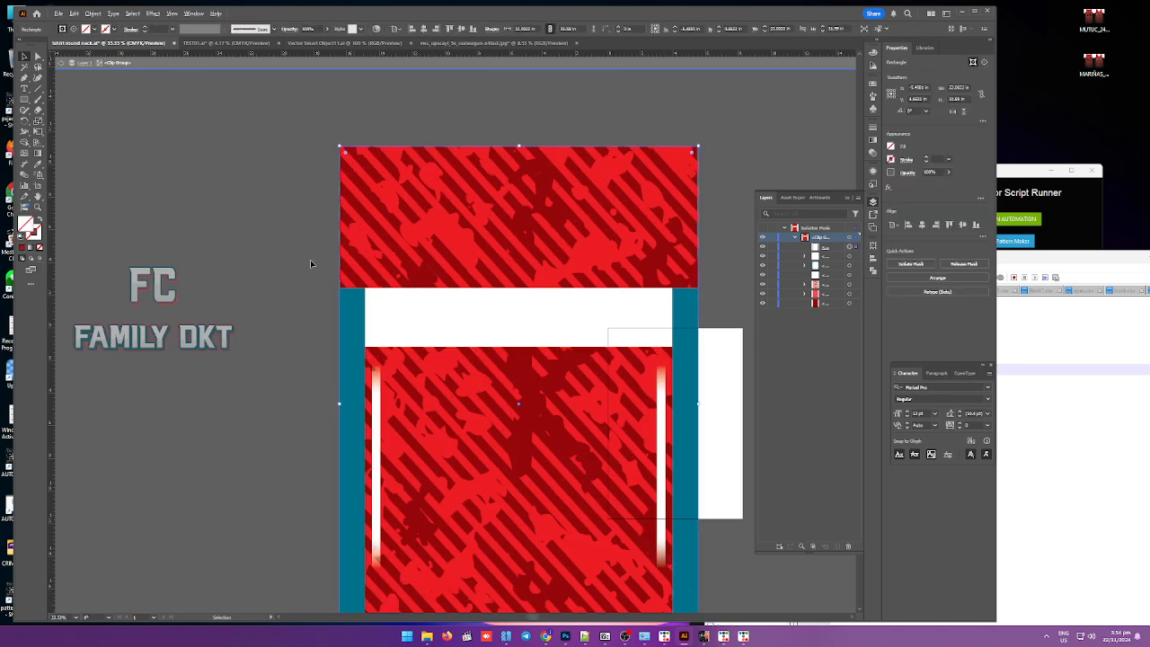
{"action": "scroll", "coordinate": [313, 260], "scroll_direction": "up", "scroll_amount": 4}
{"action": "scroll", "coordinate": [344, 271], "scroll_direction": "down", "scroll_amount": 3}
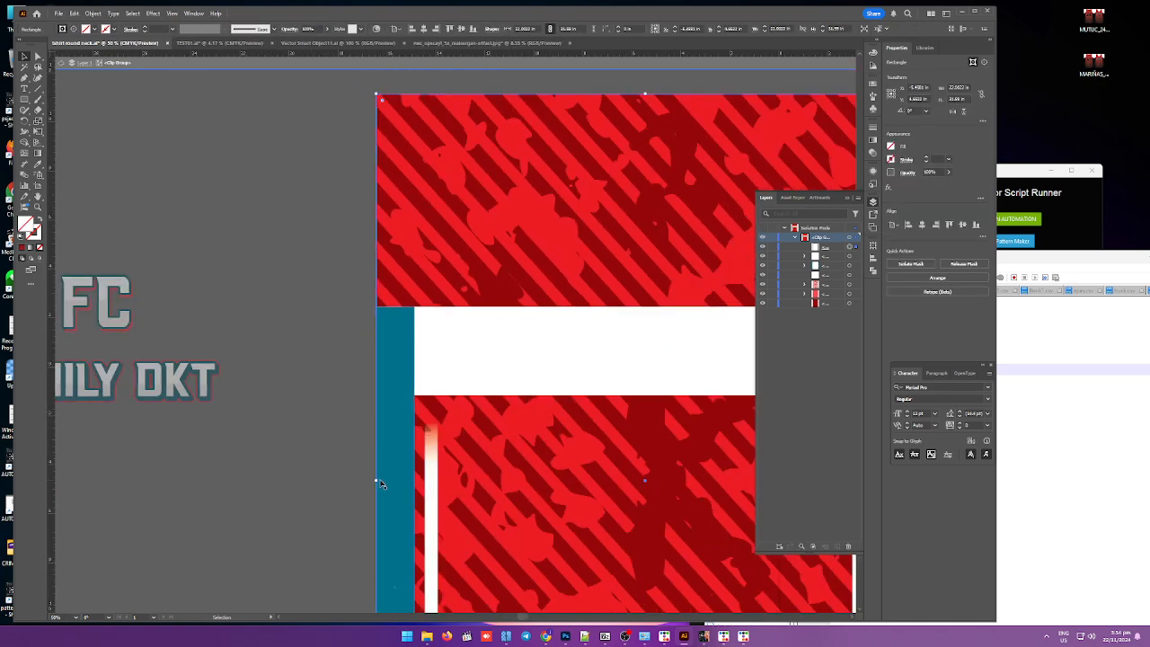
{"action": "left_click_drag", "start_coordinate": [376, 480], "coordinate": [376, 484]}
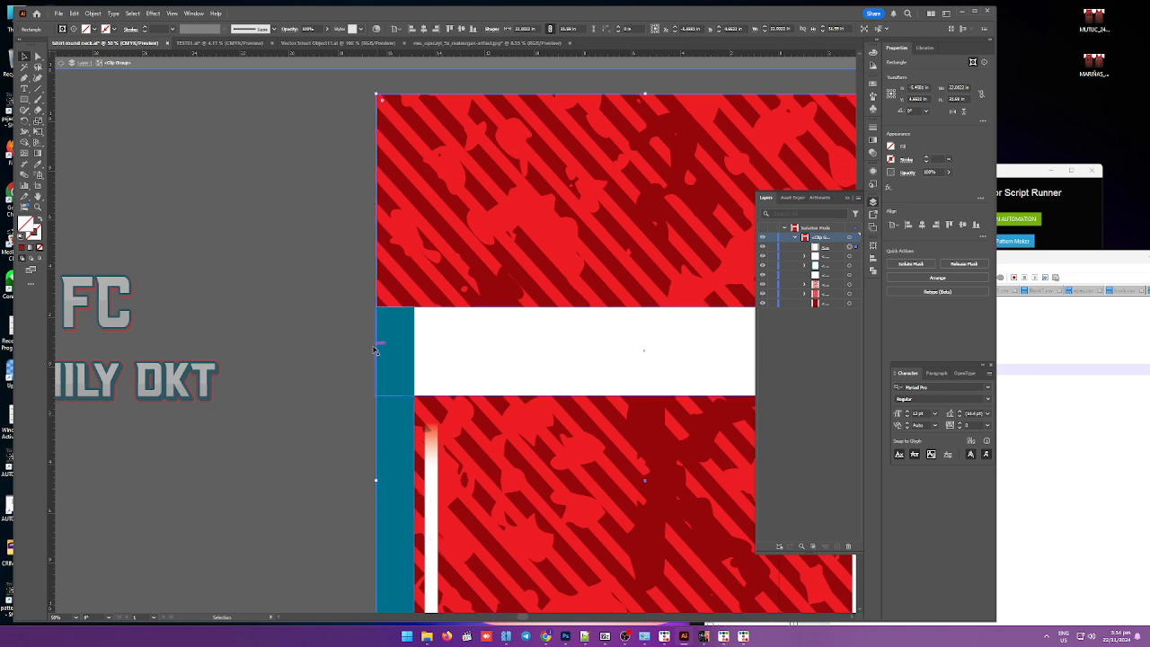
{"action": "scroll", "coordinate": [362, 324], "scroll_direction": "down", "scroll_amount": 2}
{"action": "scroll", "coordinate": [362, 324], "scroll_direction": "down", "scroll_amount": 1}
{"action": "scroll", "coordinate": [355, 293], "scroll_direction": "up", "scroll_amount": 6}
{"action": "left_click", "coordinate": [370, 294]}
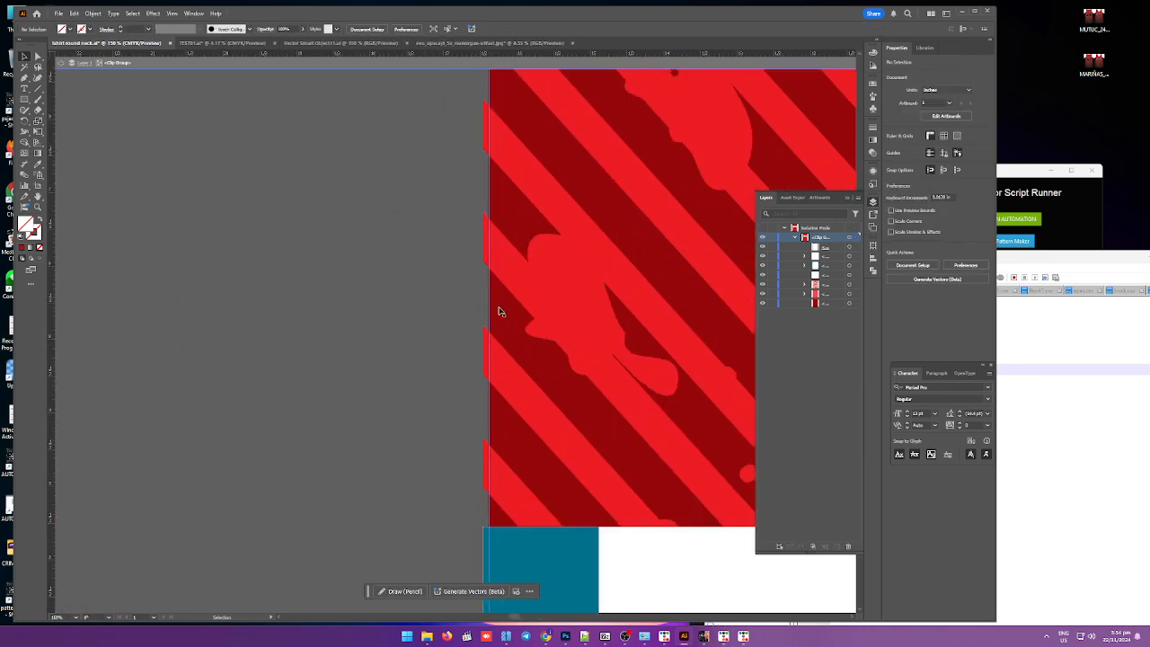
Step: Isolate the pattern rectangle and extend its right edge slightly outward to the blue strip's outer edge, then exit isolation
{"action": "left_click", "coordinate": [508, 312]}
{"action": "double_click", "coordinate": [508, 313]}
{"action": "scroll", "coordinate": [508, 320], "scroll_direction": "down", "scroll_amount": 4}
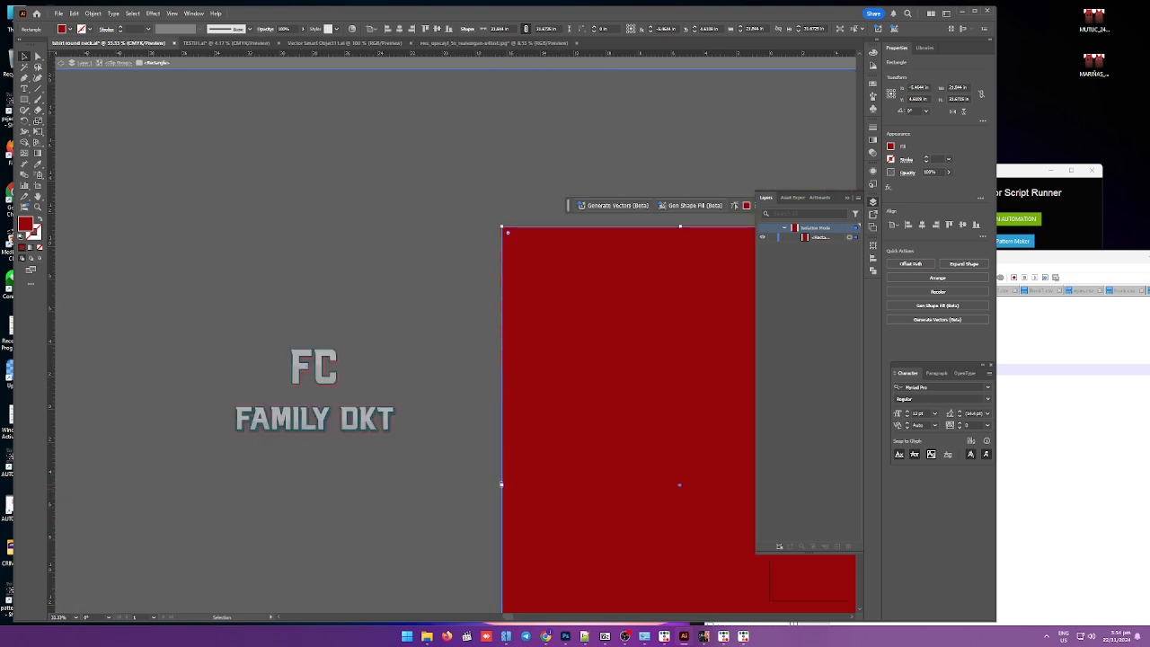
{"action": "left_click_drag", "start_coordinate": [502, 486], "coordinate": [502, 487]}
{"action": "double_click", "coordinate": [436, 396]}
{"action": "scroll", "coordinate": [468, 346], "scroll_direction": "down", "scroll_amount": 3}
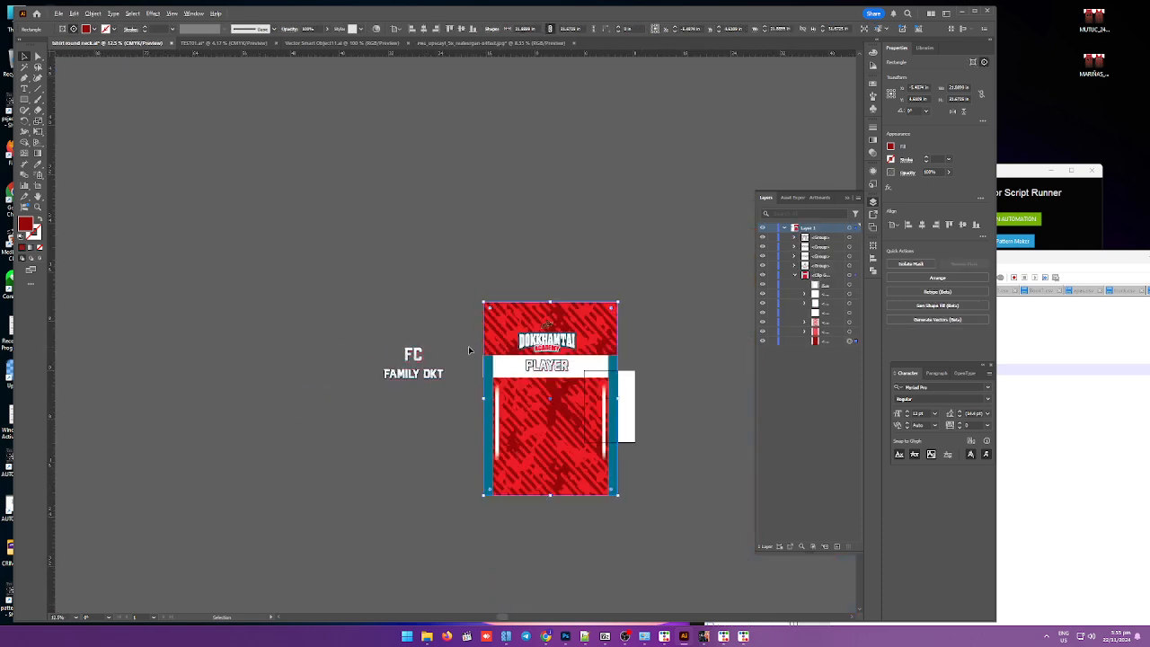
{"action": "scroll", "coordinate": [622, 329], "scroll_direction": "up", "scroll_amount": 5}
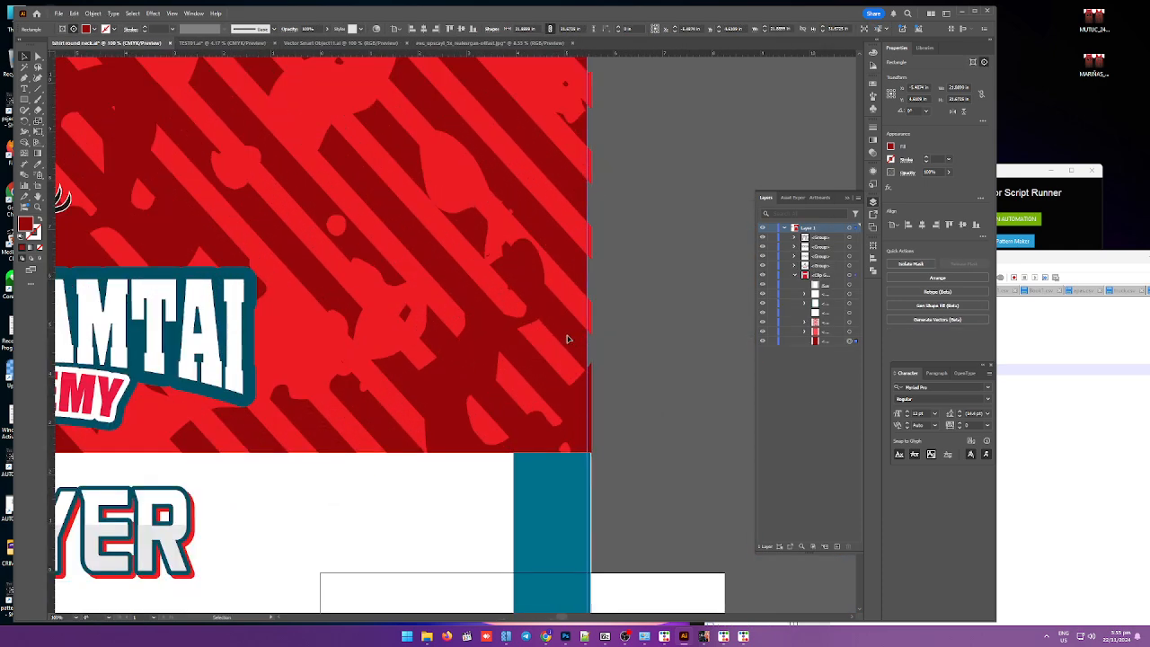
{"action": "double_click", "coordinate": [567, 339]}
{"action": "double_click", "coordinate": [568, 340]}
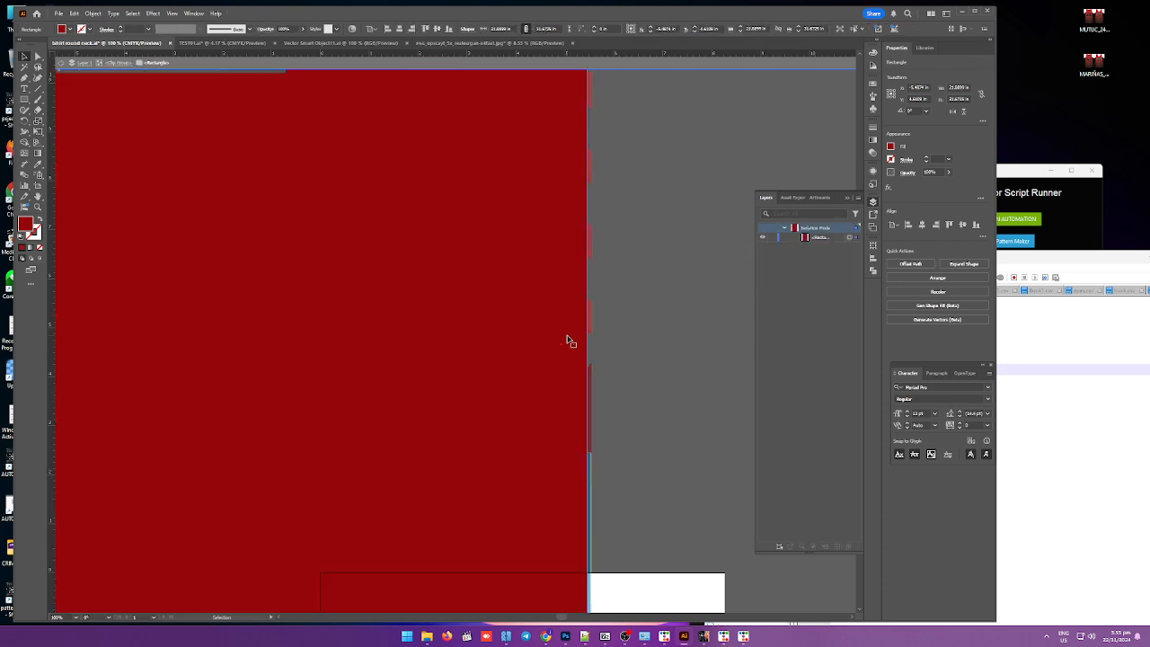
{"action": "scroll", "coordinate": [570, 386], "scroll_direction": "down", "scroll_amount": 3}
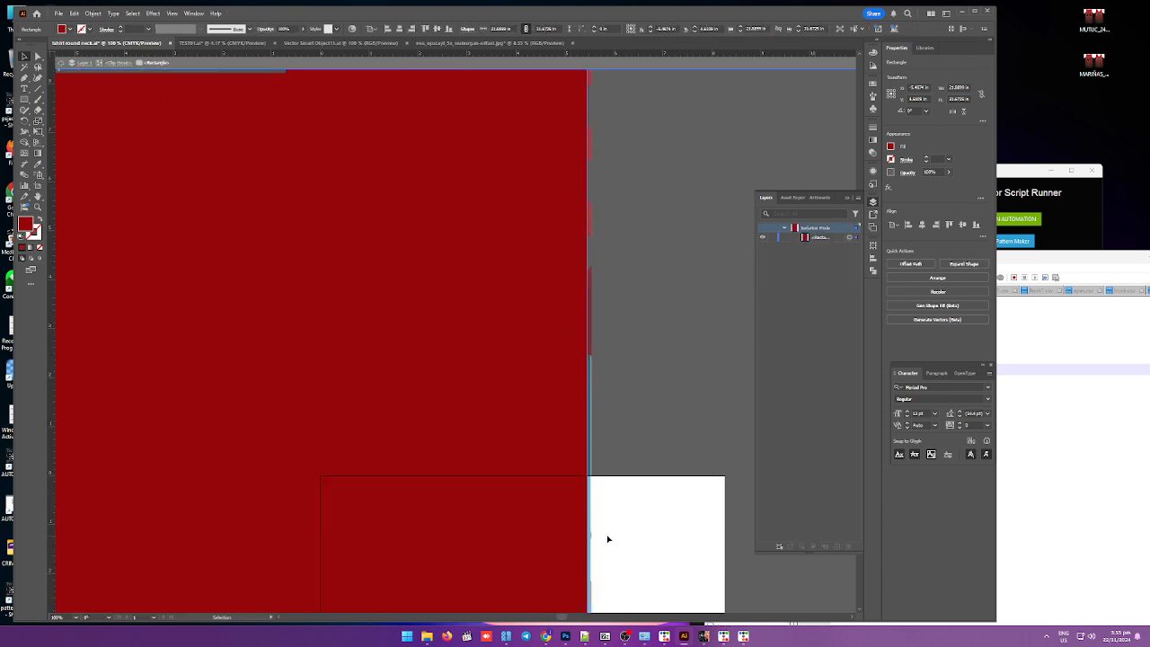
{"action": "scroll", "coordinate": [579, 504], "scroll_direction": "down", "scroll_amount": 3}
{"action": "scroll", "coordinate": [588, 502], "scroll_direction": "down", "scroll_amount": 2}
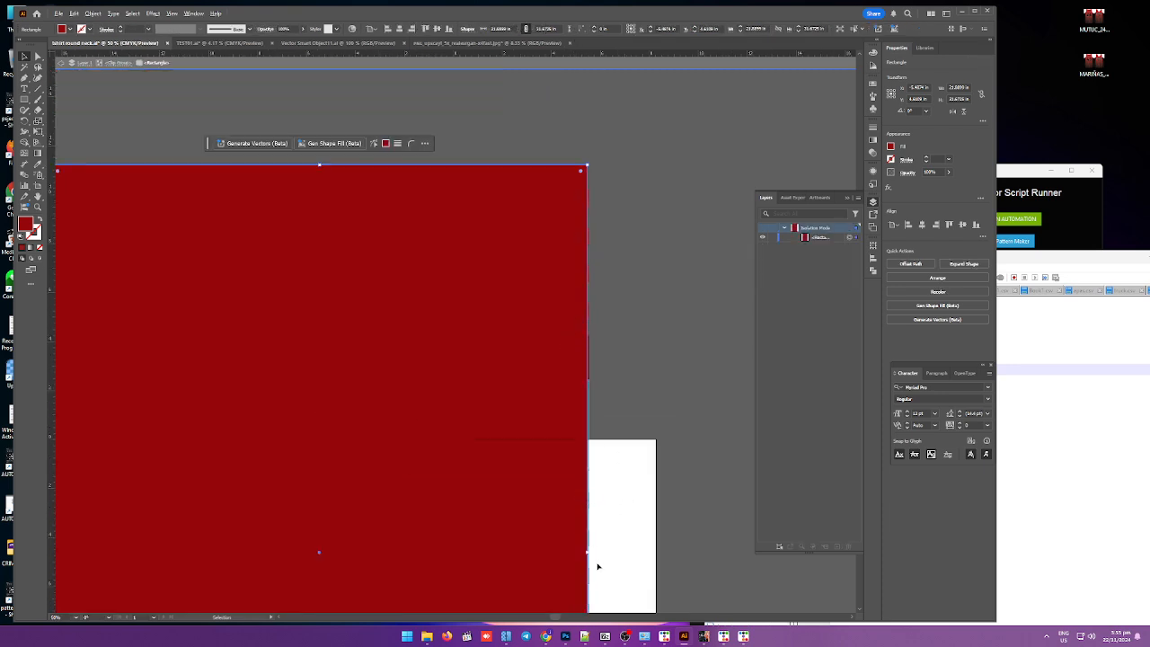
{"action": "scroll", "coordinate": [597, 565], "scroll_direction": "up", "scroll_amount": 3}
{"action": "left_click_drag", "start_coordinate": [569, 520], "coordinate": [577, 519]}
{"action": "scroll", "coordinate": [576, 519], "scroll_direction": "down", "scroll_amount": 3}
{"action": "key", "text": "Escape"}
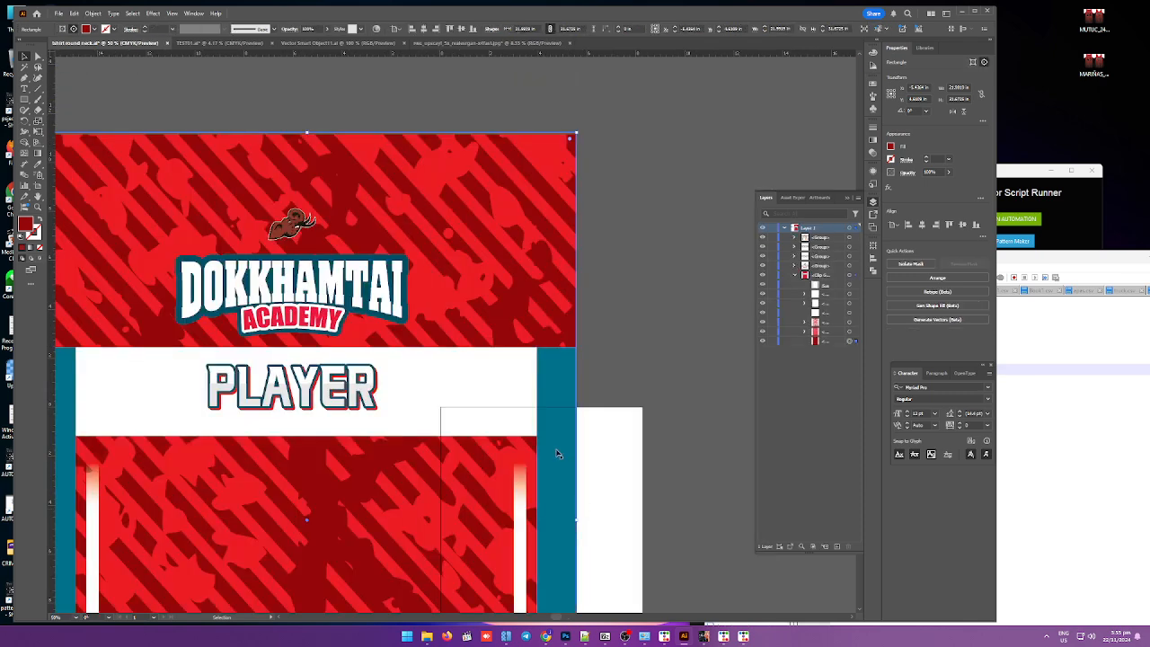
{"action": "left_click", "coordinate": [606, 294]}
Step: Inspect the pattern's upper right edge and its layer at high zoom
{"action": "scroll", "coordinate": [578, 293], "scroll_direction": "up", "scroll_amount": 1}
{"action": "scroll", "coordinate": [577, 293], "scroll_direction": "up", "scroll_amount": 2}
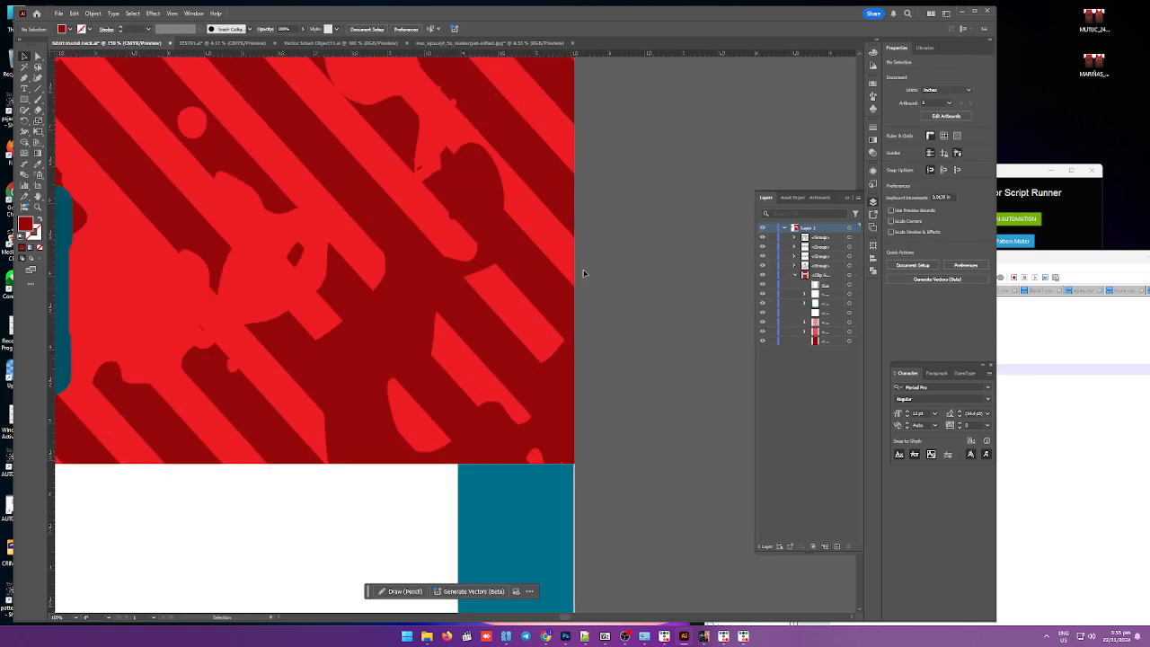
{"action": "scroll", "coordinate": [576, 270], "scroll_direction": "up", "scroll_amount": 2}
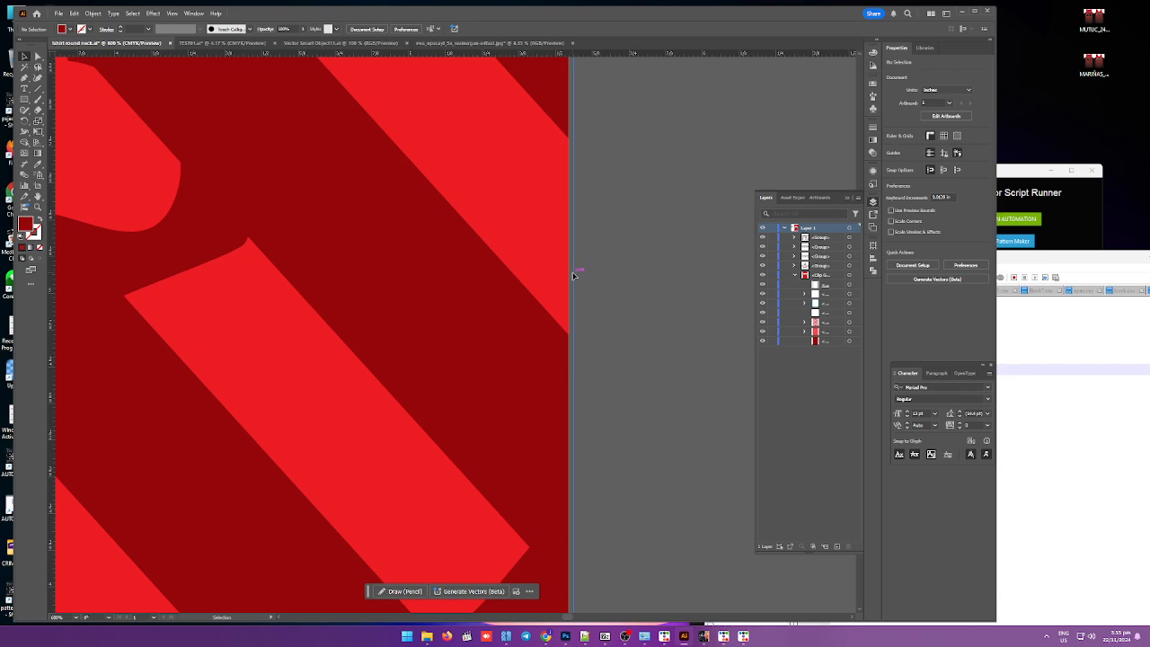
{"action": "scroll", "coordinate": [574, 275], "scroll_direction": "down", "scroll_amount": 8}
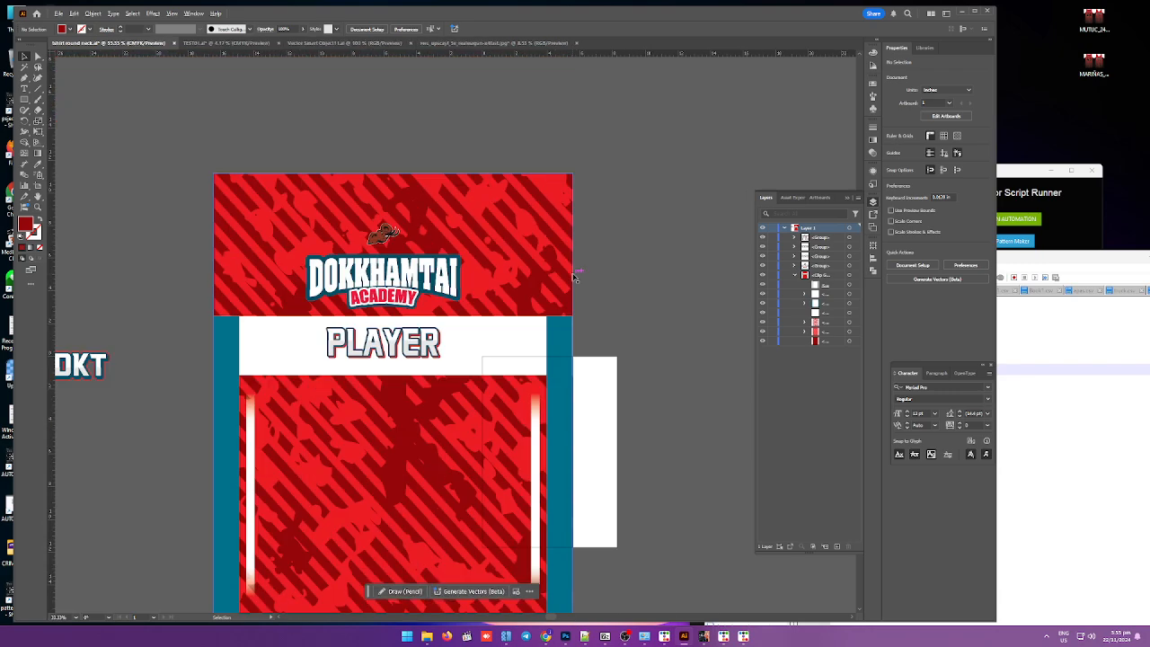
{"action": "scroll", "coordinate": [589, 250], "scroll_direction": "up", "scroll_amount": 6}
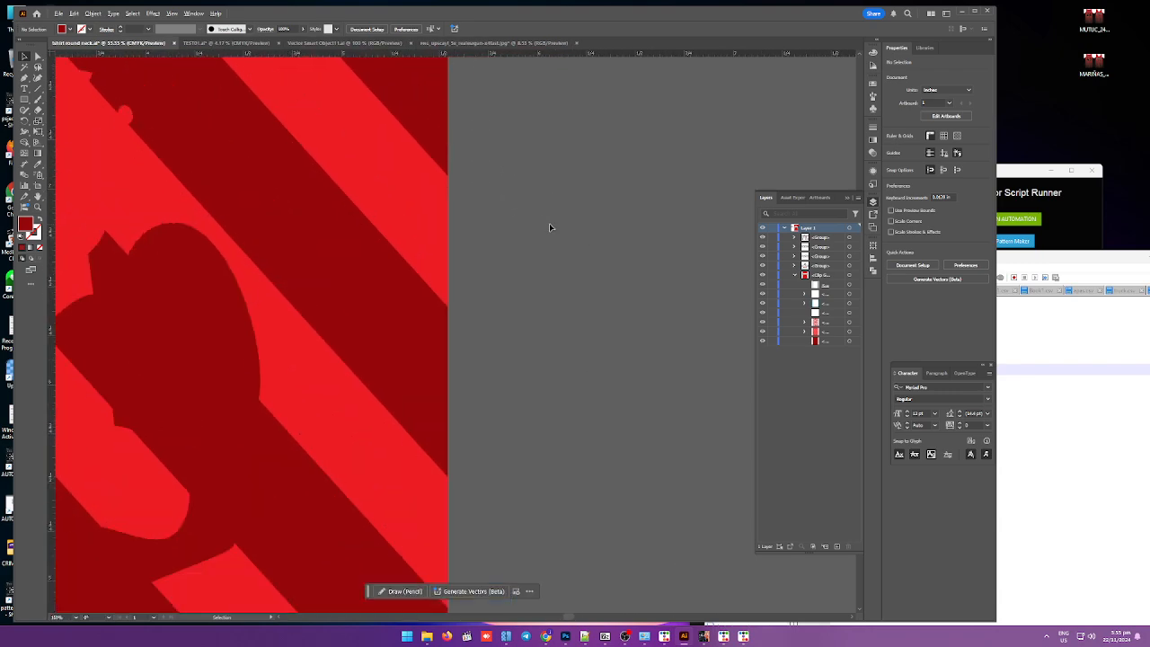
{"action": "left_click", "coordinate": [450, 242]}
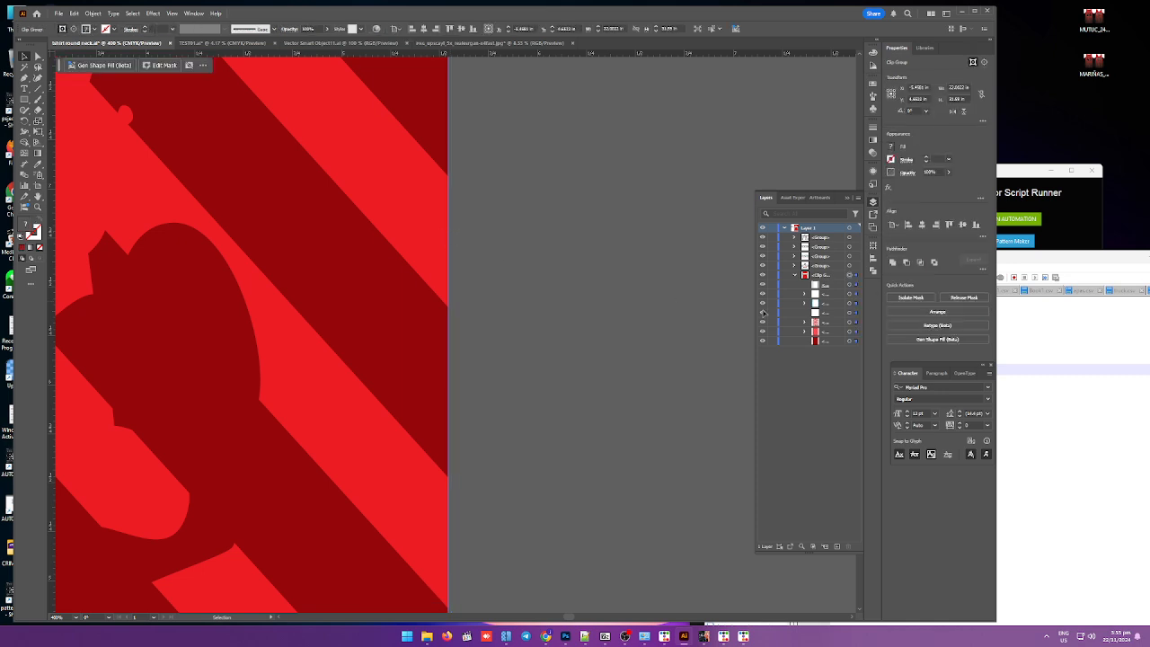
{"action": "left_click", "coordinate": [856, 342]}
{"action": "scroll", "coordinate": [538, 458], "scroll_direction": "down", "scroll_amount": 5}
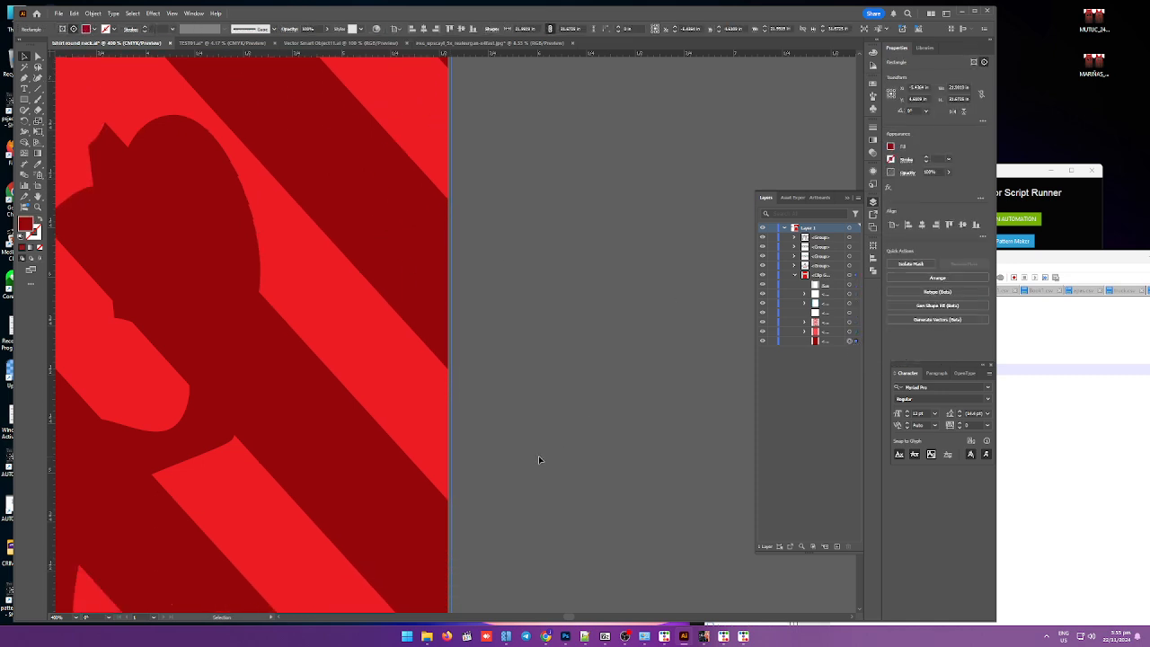
{"action": "scroll", "coordinate": [503, 489], "scroll_direction": "down", "scroll_amount": 5}
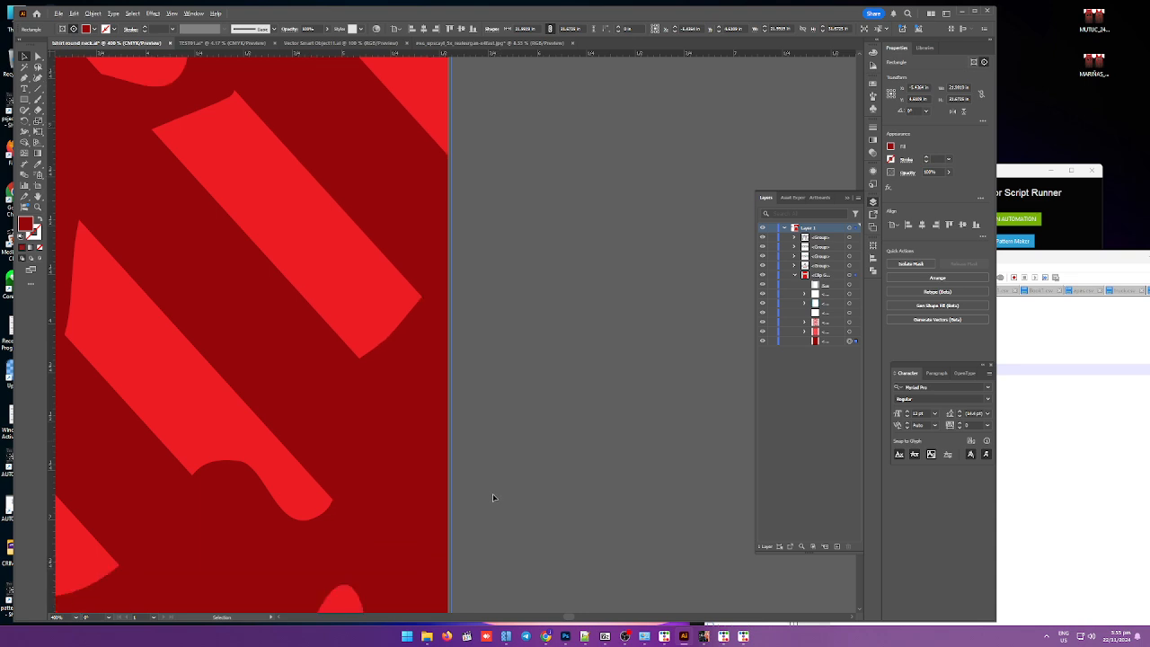
{"action": "scroll", "coordinate": [492, 494], "scroll_direction": "down", "scroll_amount": 5, "text": "alt"}
{"action": "scroll", "coordinate": [492, 501], "scroll_direction": "down", "scroll_amount": 1}
{"action": "left_click", "coordinate": [540, 487]}
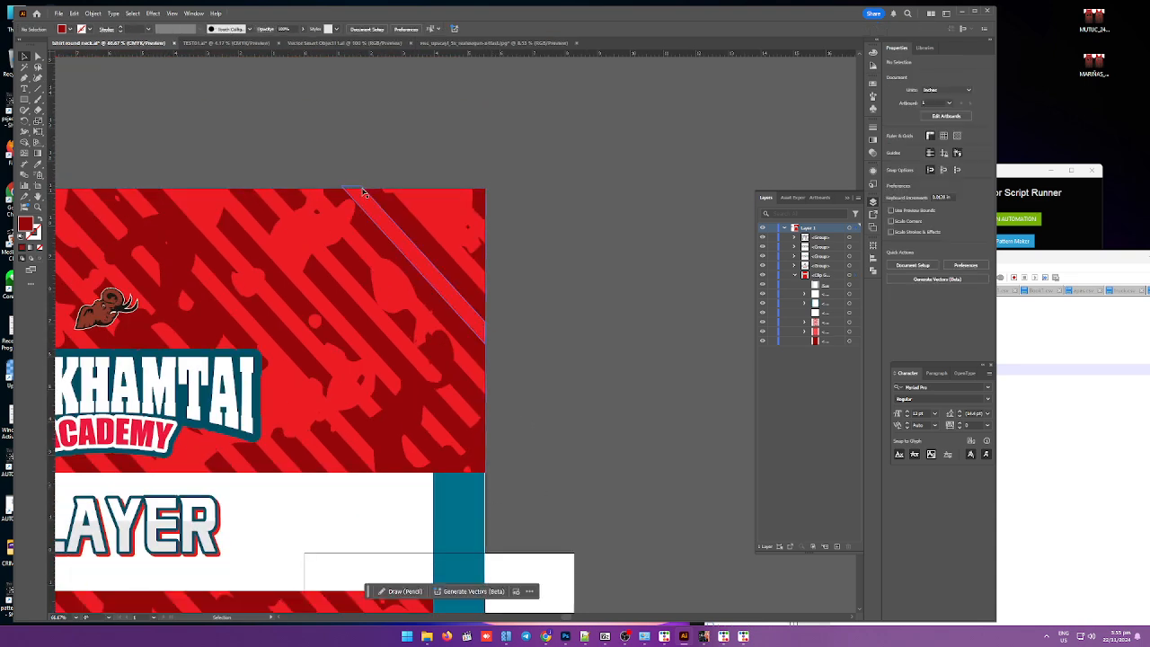
Step: Select the pattern rectangle in the layers list and pull its top edge down to the panel's top edge
{"action": "scroll", "coordinate": [400, 186], "scroll_direction": "up", "scroll_amount": 4, "text": "alt"}
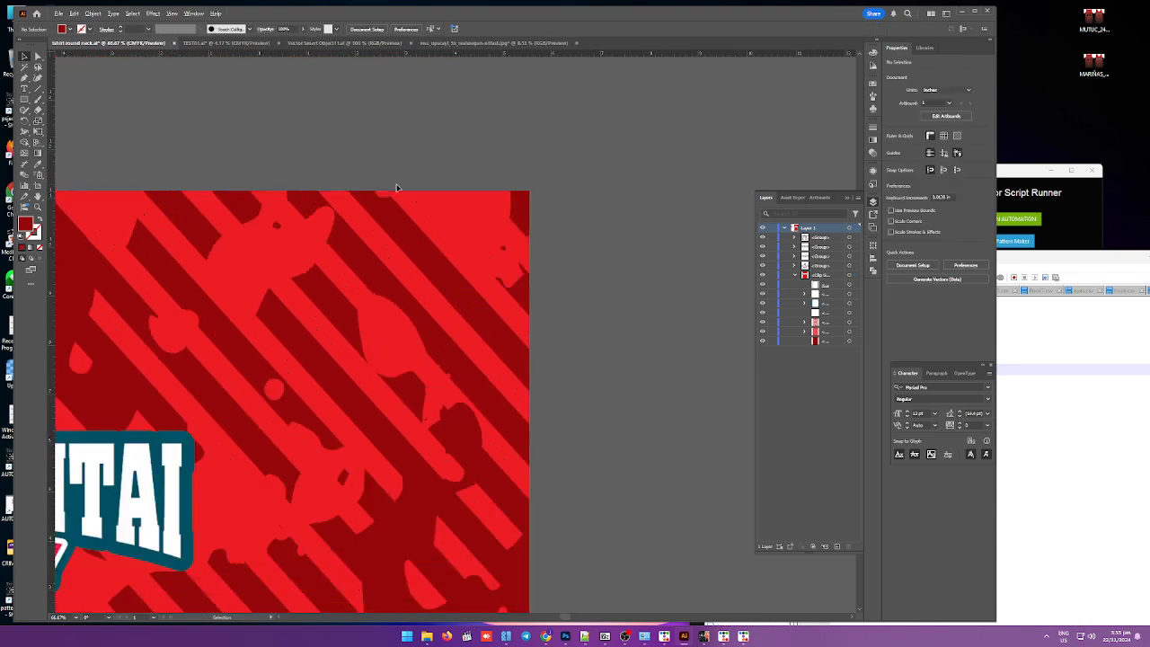
{"action": "left_click", "coordinate": [848, 341]}
{"action": "scroll", "coordinate": [377, 260], "scroll_direction": "down", "scroll_amount": 4, "text": "alt"}
{"action": "scroll", "coordinate": [235, 229], "scroll_direction": "up", "scroll_amount": 3, "text": "alt"}
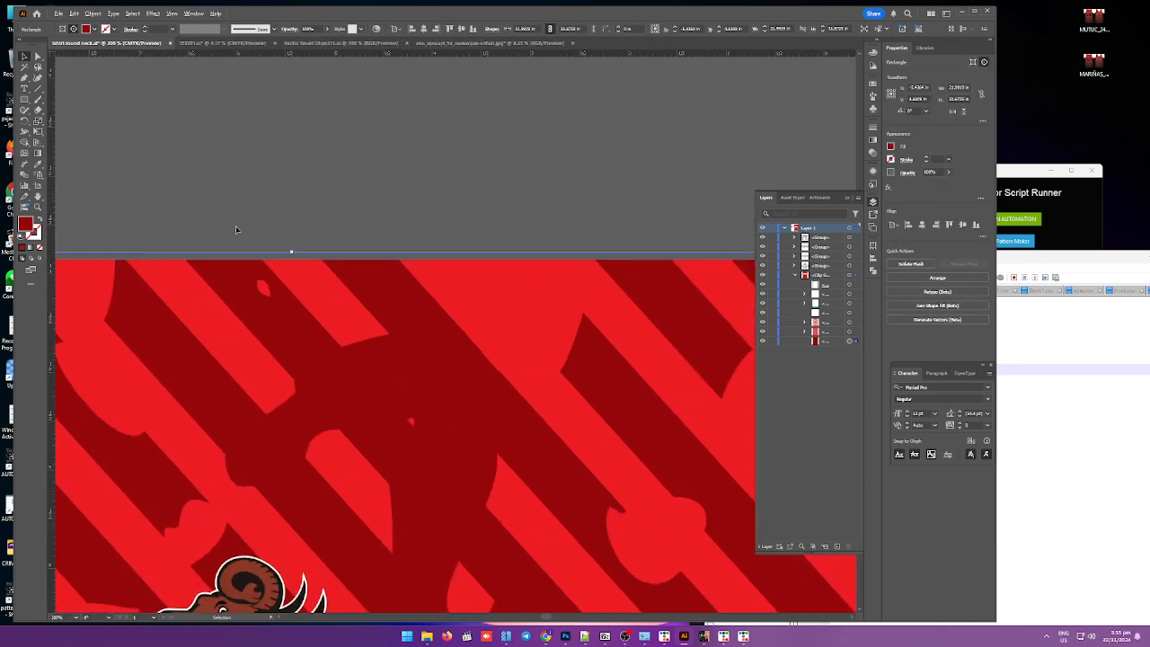
{"action": "scroll", "coordinate": [236, 230], "scroll_direction": "up", "scroll_amount": 2, "text": "alt"}
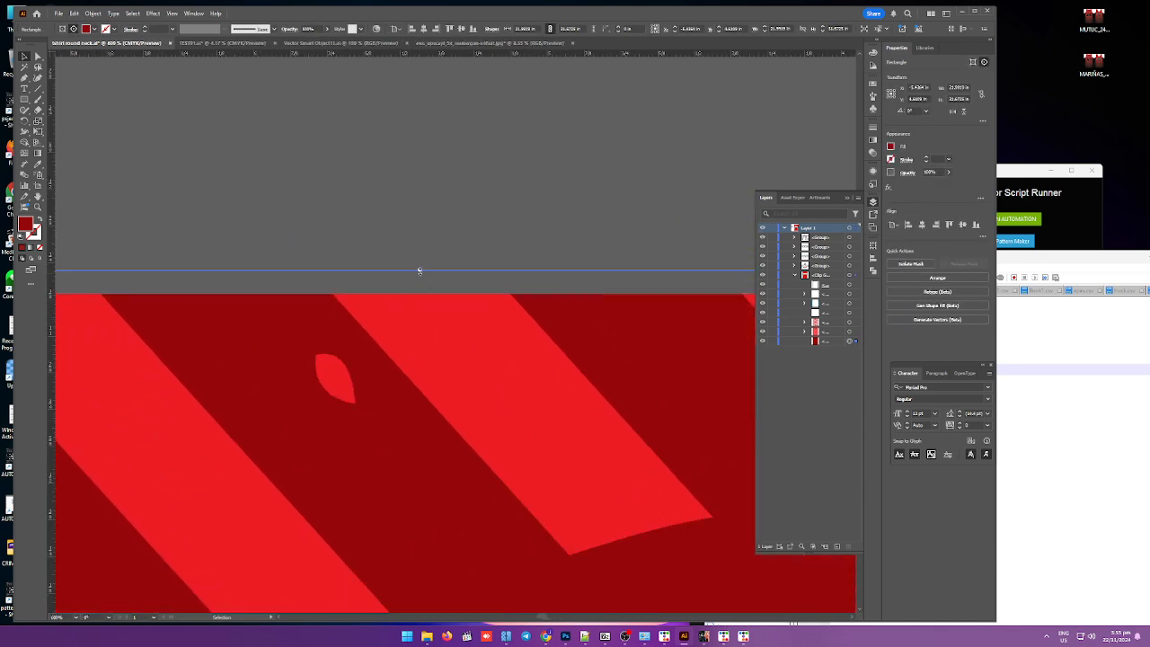
{"action": "left_click_drag", "start_coordinate": [418, 271], "coordinate": [418, 294]}
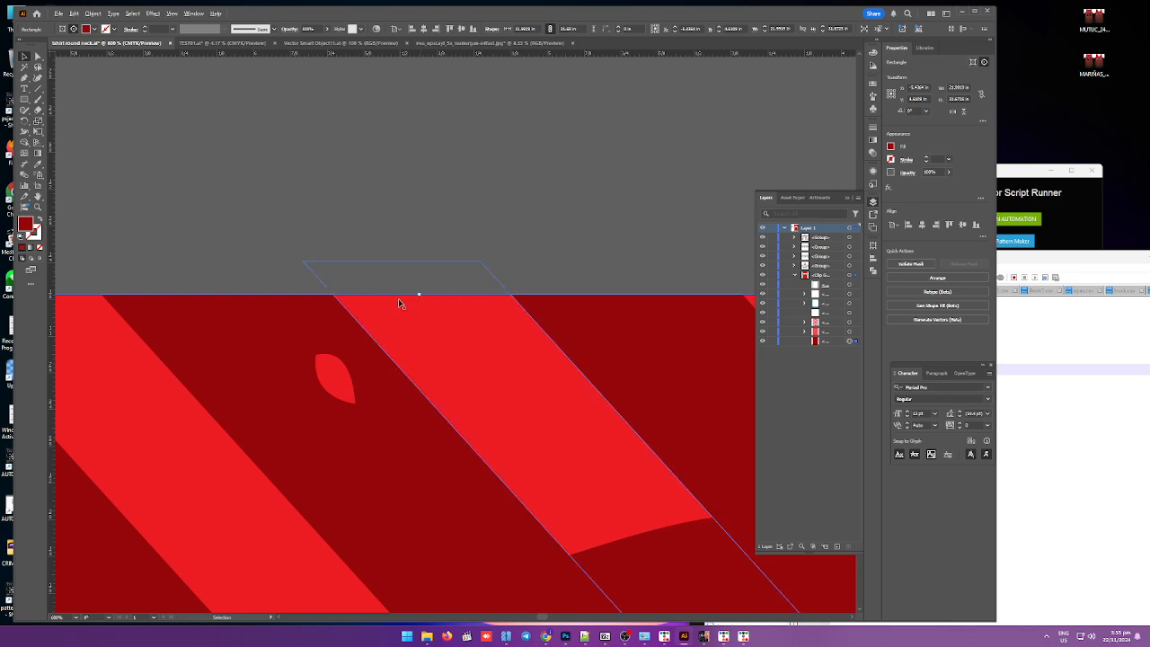
Step: Extend the pattern rectangle's left edge outward to the left blue strip's outer edge, then deselect
{"action": "scroll", "coordinate": [399, 299], "scroll_direction": "down", "scroll_amount": 5, "text": "alt"}
{"action": "scroll", "coordinate": [476, 407], "scroll_direction": "up", "scroll_amount": 2, "text": "alt"}
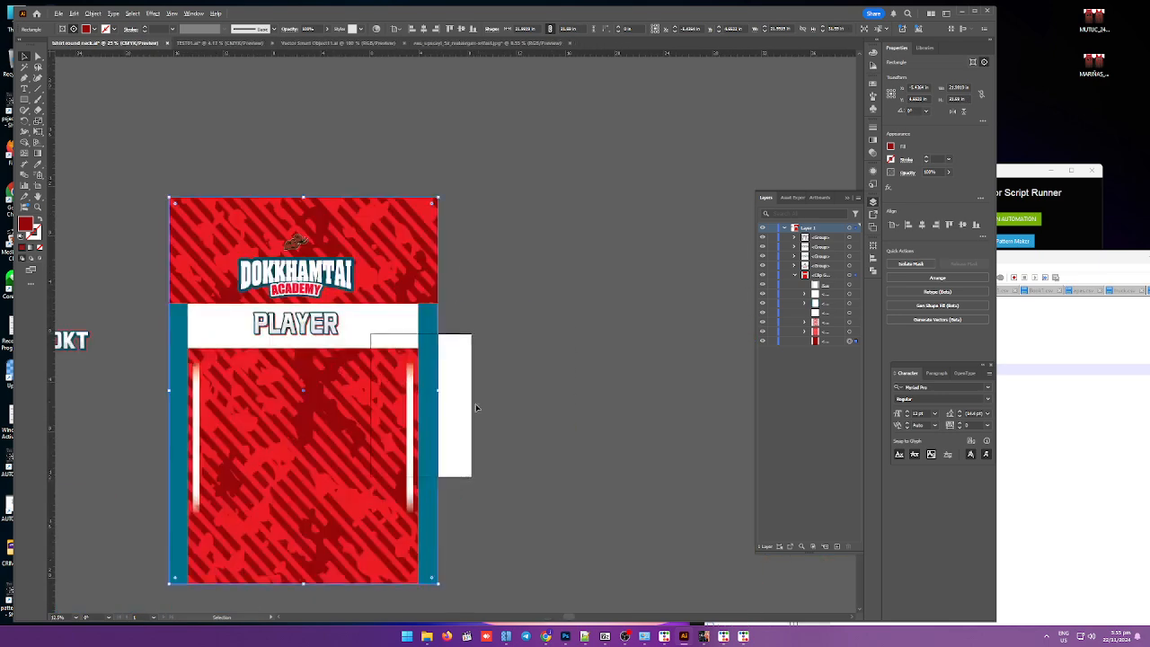
{"action": "scroll", "coordinate": [476, 406], "scroll_direction": "up", "scroll_amount": 4, "text": "alt"}
{"action": "scroll", "coordinate": [402, 339], "scroll_direction": "up", "scroll_amount": 2, "text": "alt"}
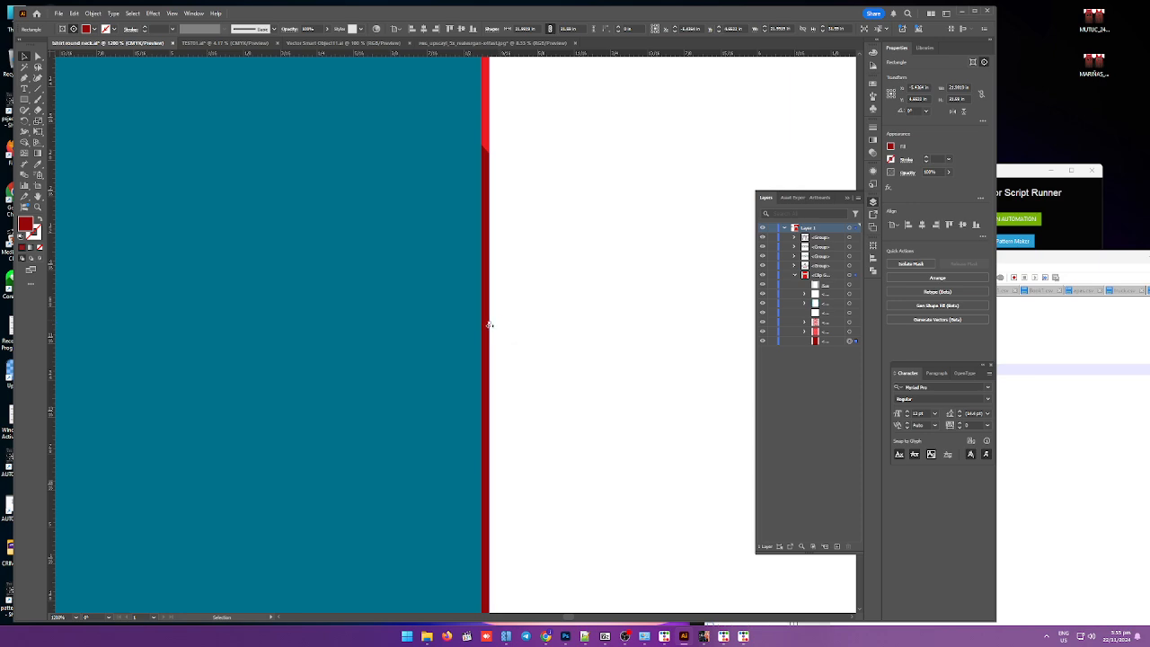
{"action": "scroll", "coordinate": [485, 379], "scroll_direction": "down", "scroll_amount": 6, "text": "alt"}
{"action": "scroll", "coordinate": [486, 380], "scroll_direction": "down", "scroll_amount": 1, "text": "alt"}
{"action": "scroll", "coordinate": [343, 381], "scroll_direction": "up", "scroll_amount": 14, "text": "alt"}
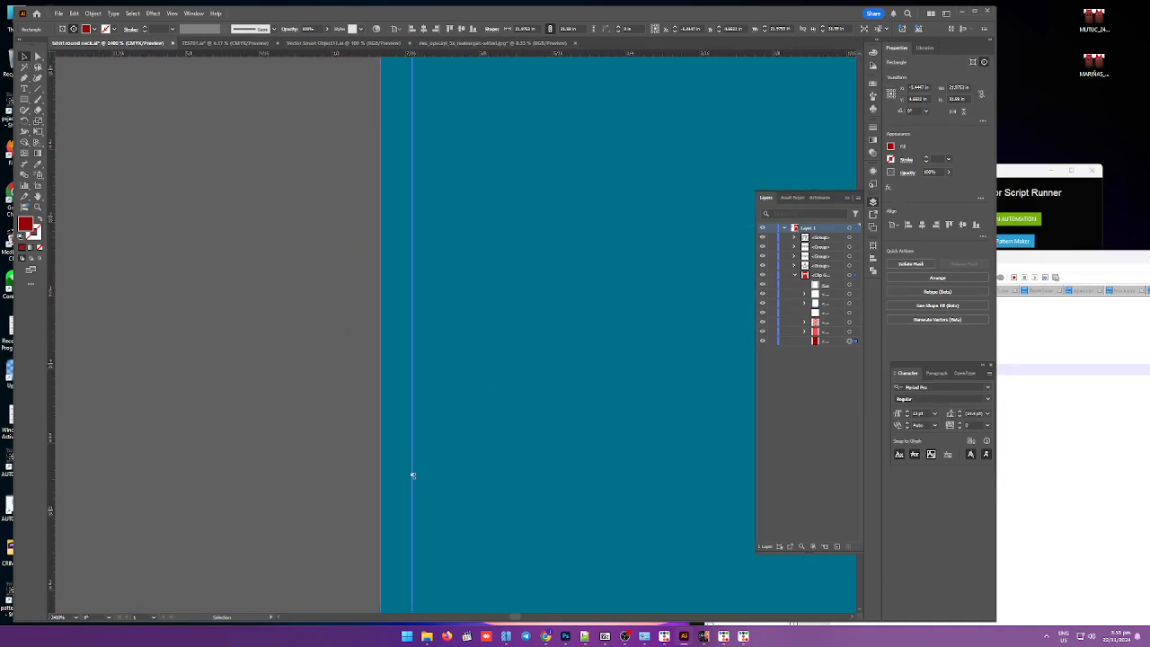
{"action": "left_click_drag", "start_coordinate": [411, 476], "coordinate": [380, 475]}
{"action": "scroll", "coordinate": [363, 449], "scroll_direction": "down", "scroll_amount": 14, "text": "alt"}
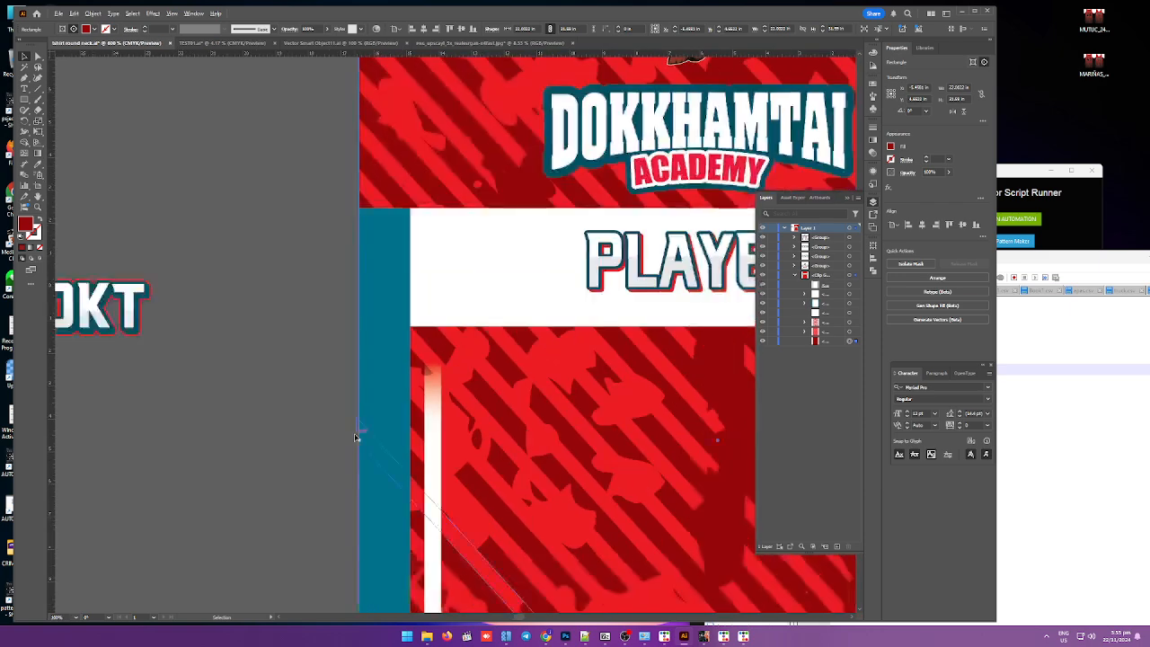
{"action": "scroll", "coordinate": [378, 450], "scroll_direction": "down", "scroll_amount": 3}
{"action": "scroll", "coordinate": [445, 490], "scroll_direction": "up", "scroll_amount": 6, "text": "alt"}
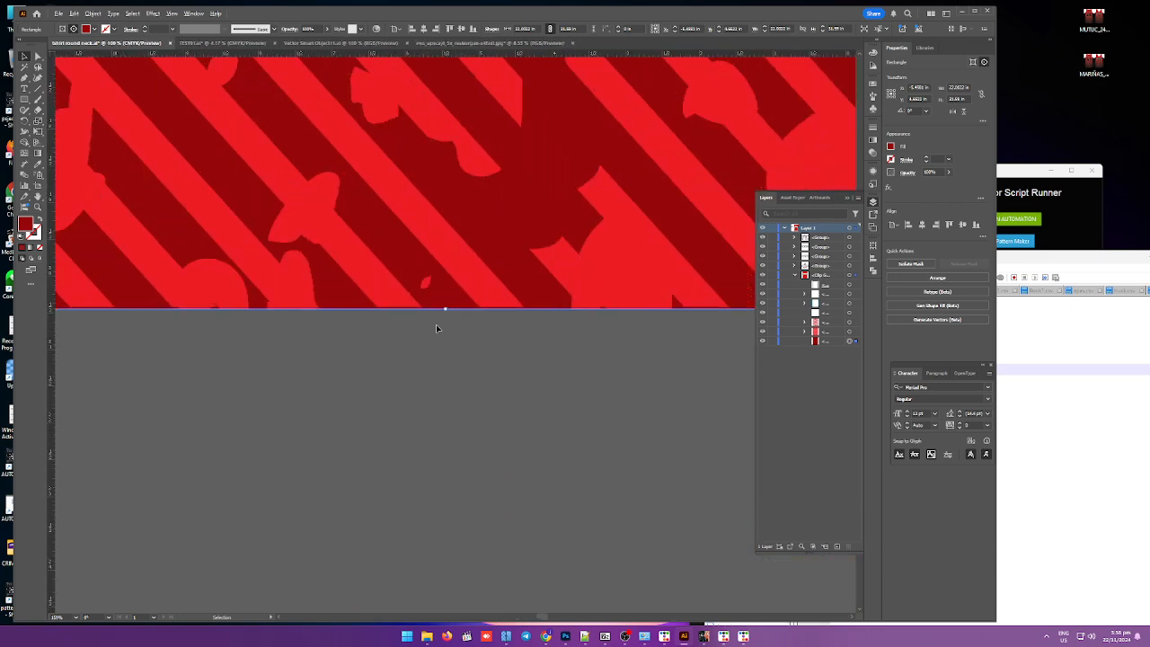
{"action": "scroll", "coordinate": [436, 324], "scroll_direction": "down", "scroll_amount": 5, "text": "alt"}
{"action": "scroll", "coordinate": [438, 333], "scroll_direction": "down", "scroll_amount": 8, "text": "alt"}
{"action": "left_click", "coordinate": [407, 256]}
{"action": "scroll", "coordinate": [396, 250], "scroll_direction": "up", "scroll_amount": 3, "text": "alt"}
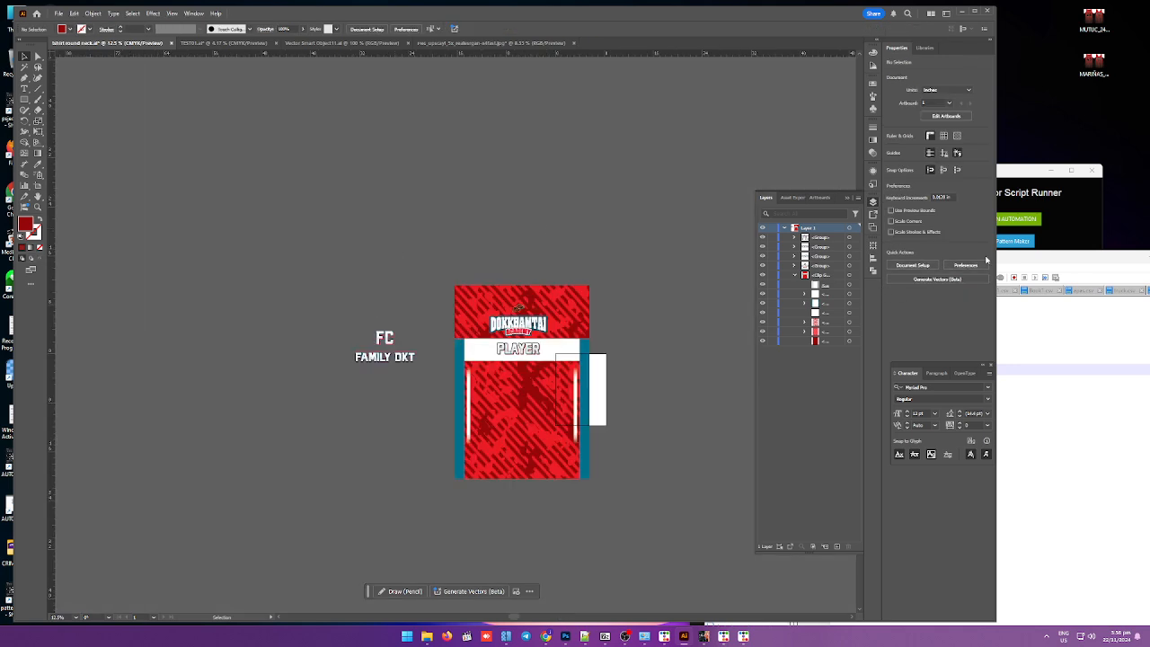
Step: Place the two-piece jersey template symbol on the canvas
{"action": "scroll", "coordinate": [476, 292], "scroll_direction": "up", "scroll_amount": 2, "text": "alt"}
{"action": "scroll", "coordinate": [486, 402], "scroll_direction": "down", "scroll_amount": 2, "text": "alt"}
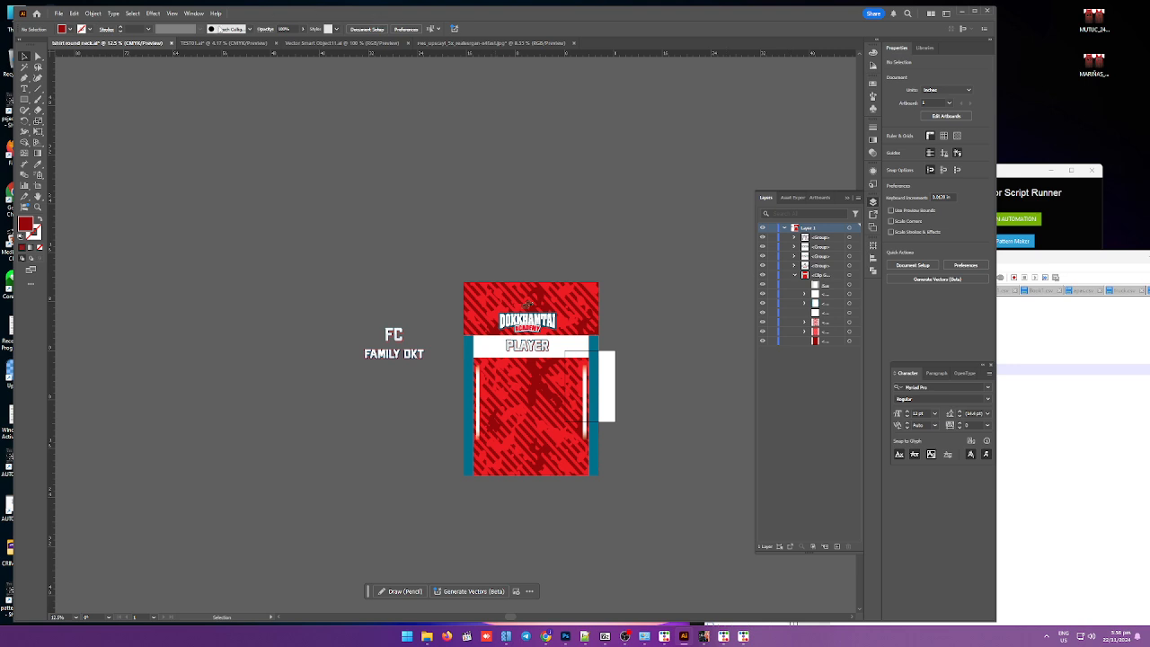
{"action": "left_click", "coordinate": [191, 14]}
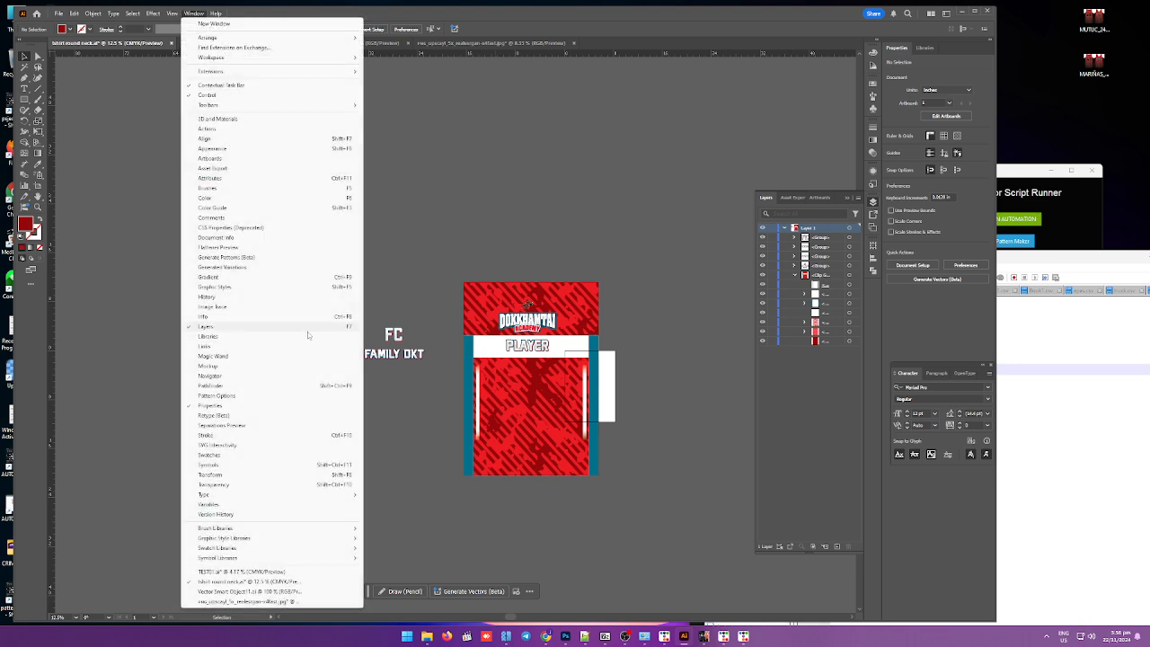
{"action": "left_click", "coordinate": [219, 465]}
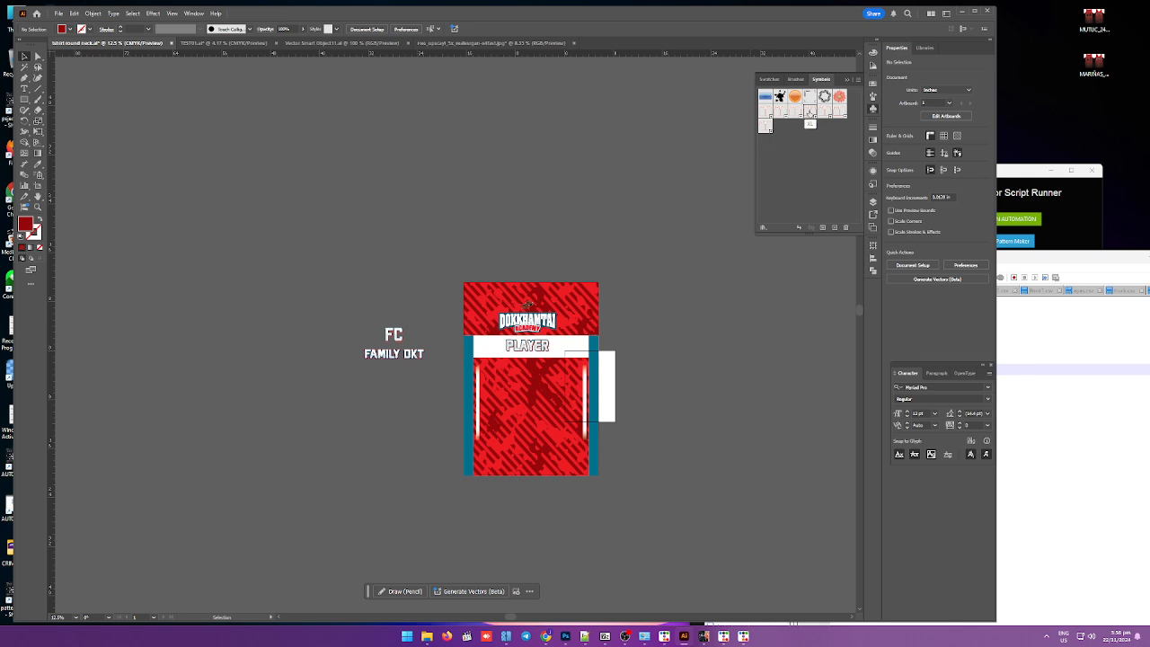
{"action": "left_click_drag", "start_coordinate": [581, 174], "coordinate": [322, 174]}
Step: Move the front panel group onto the template's right half and nudge its edges to line up with the outline
{"action": "left_click", "coordinate": [563, 407]}
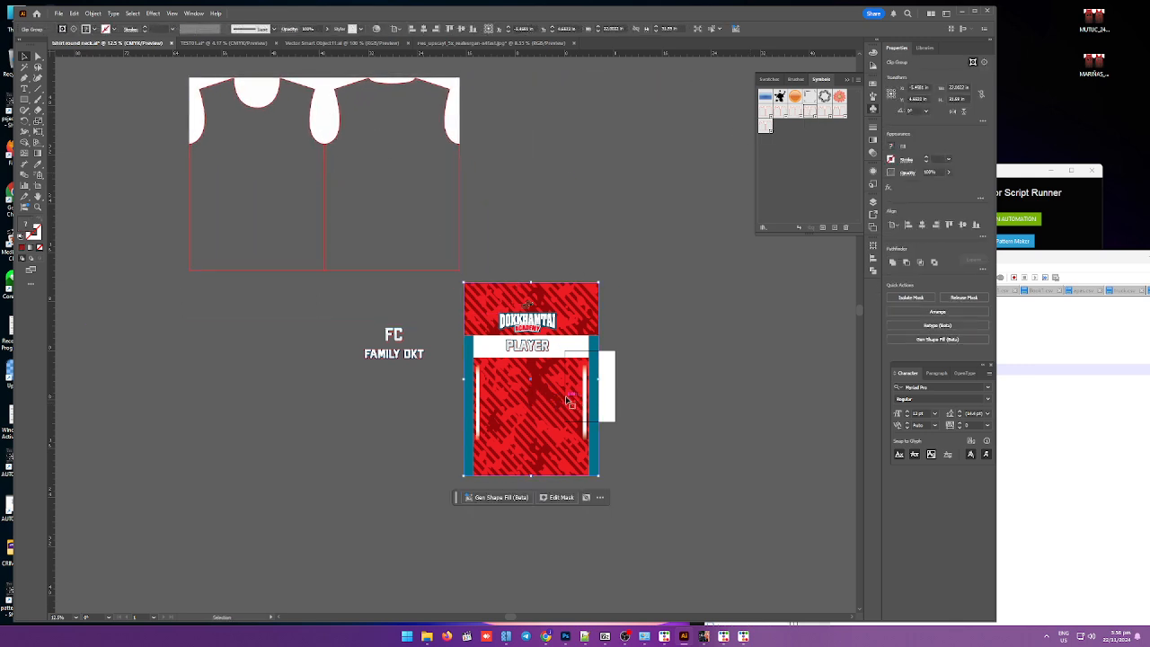
{"action": "left_click_drag", "start_coordinate": [566, 402], "coordinate": [412, 213]}
{"action": "scroll", "coordinate": [397, 134], "scroll_direction": "up", "scroll_amount": 9}
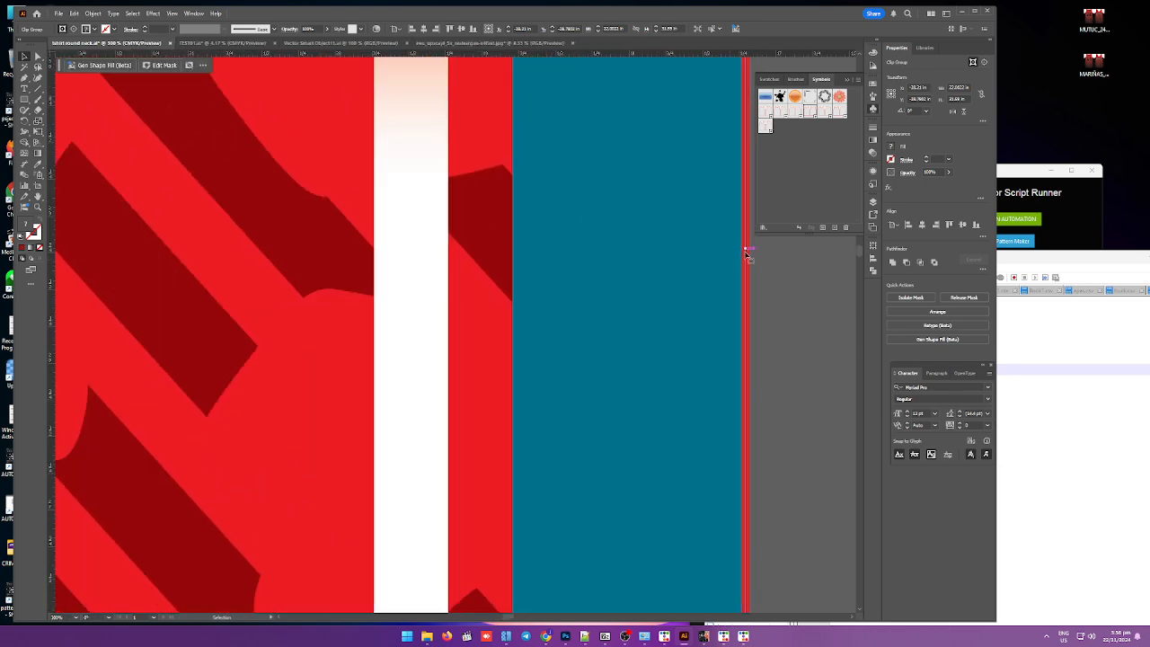
{"action": "mouse_move", "coordinate": [746, 249]}
{"action": "left_mouse_down"}
{"action": "mouse_move", "coordinate": [727, 251]}
{"action": "mouse_move", "coordinate": [746, 252]}
{"action": "mouse_move", "coordinate": [741, 268]}
{"action": "left_mouse_up"}
{"action": "scroll", "coordinate": [741, 268], "scroll_direction": "down", "scroll_amount": 5}
{"action": "scroll", "coordinate": [206, 323], "scroll_direction": "up", "scroll_amount": 4}
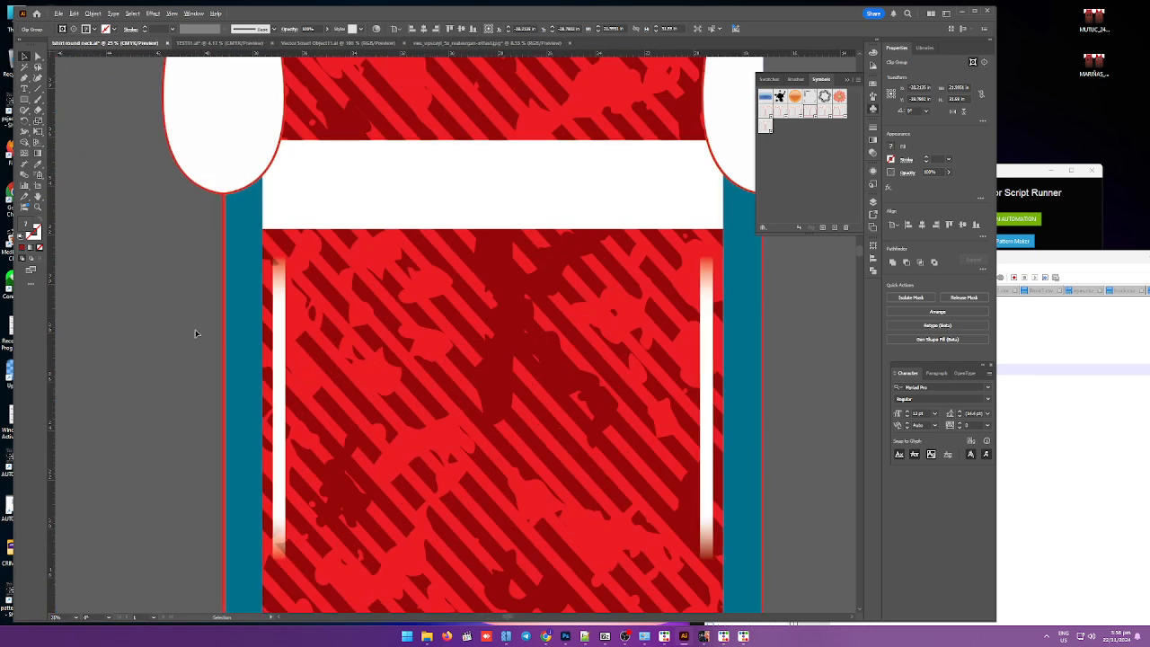
{"action": "scroll", "coordinate": [202, 352], "scroll_direction": "up", "scroll_amount": 3}
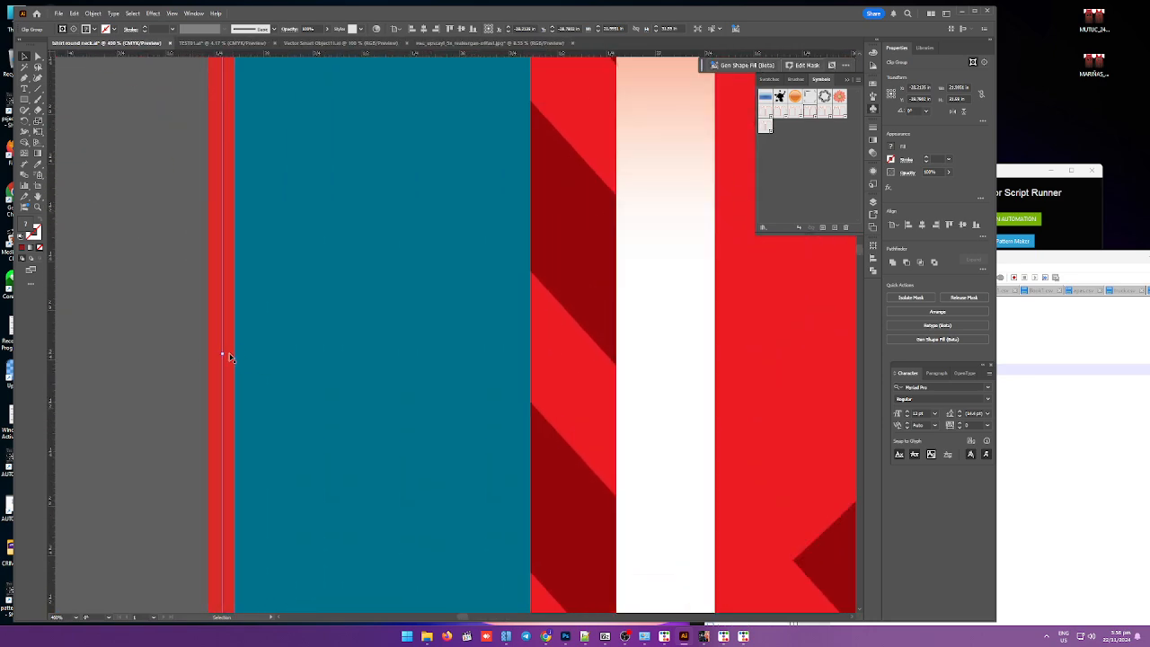
{"action": "mouse_move", "coordinate": [229, 358]}
{"action": "left_mouse_down"}
{"action": "mouse_move", "coordinate": [243, 357]}
{"action": "mouse_move", "coordinate": [226, 362]}
{"action": "left_mouse_up"}
{"action": "scroll", "coordinate": [225, 364], "scroll_direction": "down", "scroll_amount": 8}
{"action": "scroll", "coordinate": [356, 451], "scroll_direction": "down", "scroll_amount": 3}
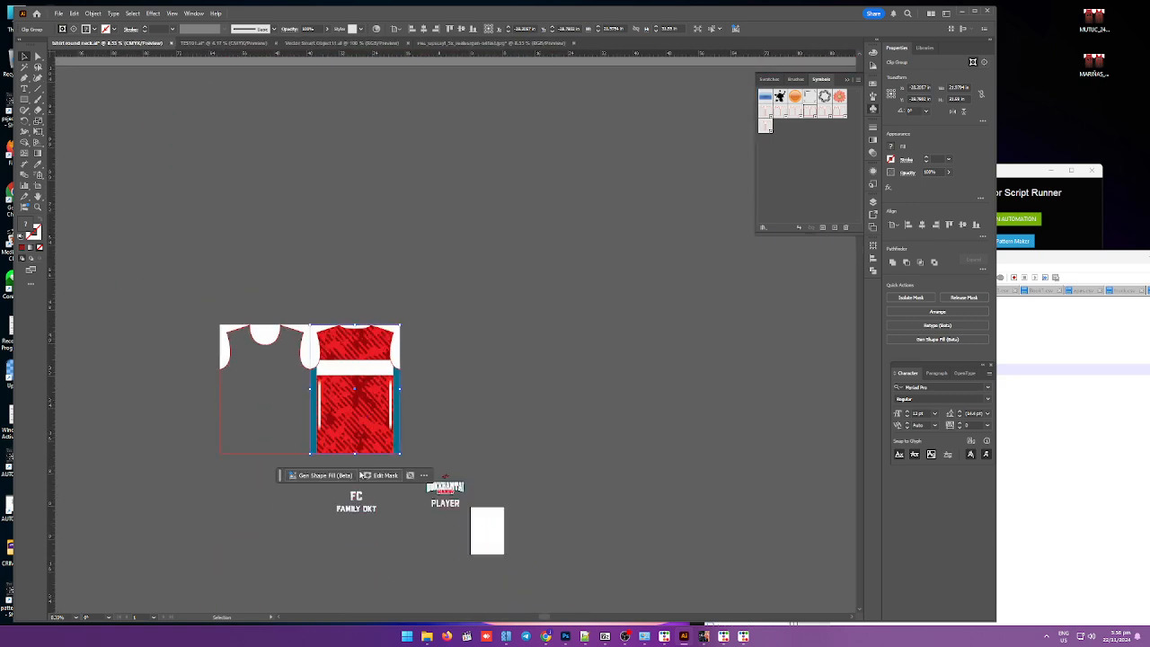
Step: Duplicate the front panel onto the template's left half, butting it against the right panel
{"action": "scroll", "coordinate": [361, 475], "scroll_direction": "up", "scroll_amount": 10}
{"action": "scroll", "coordinate": [347, 452], "scroll_direction": "down", "scroll_amount": 9}
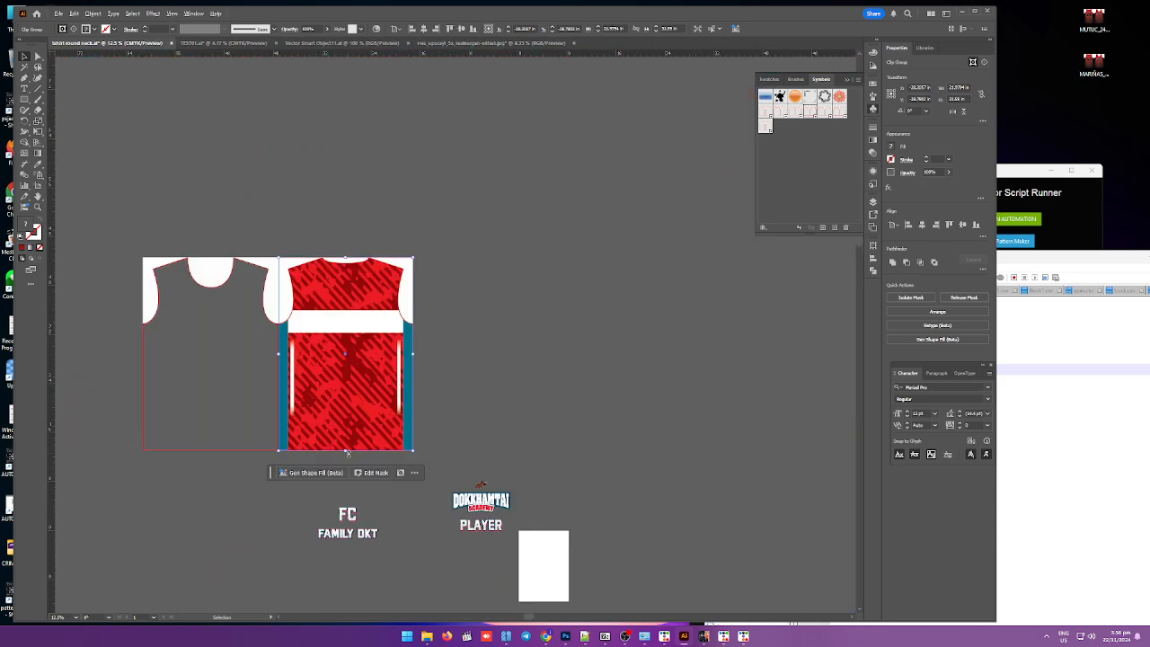
{"action": "scroll", "coordinate": [348, 452], "scroll_direction": "up", "scroll_amount": 8}
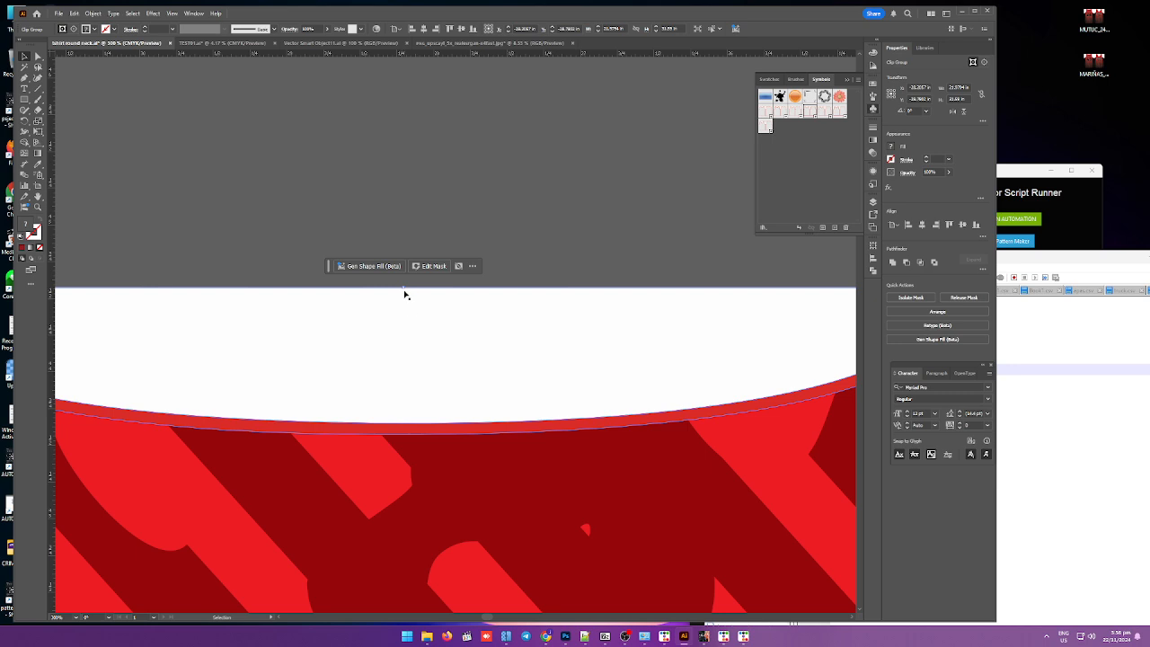
{"action": "left_click_drag", "start_coordinate": [404, 289], "coordinate": [404, 289]}
{"action": "scroll", "coordinate": [404, 296], "scroll_direction": "down", "scroll_amount": 8}
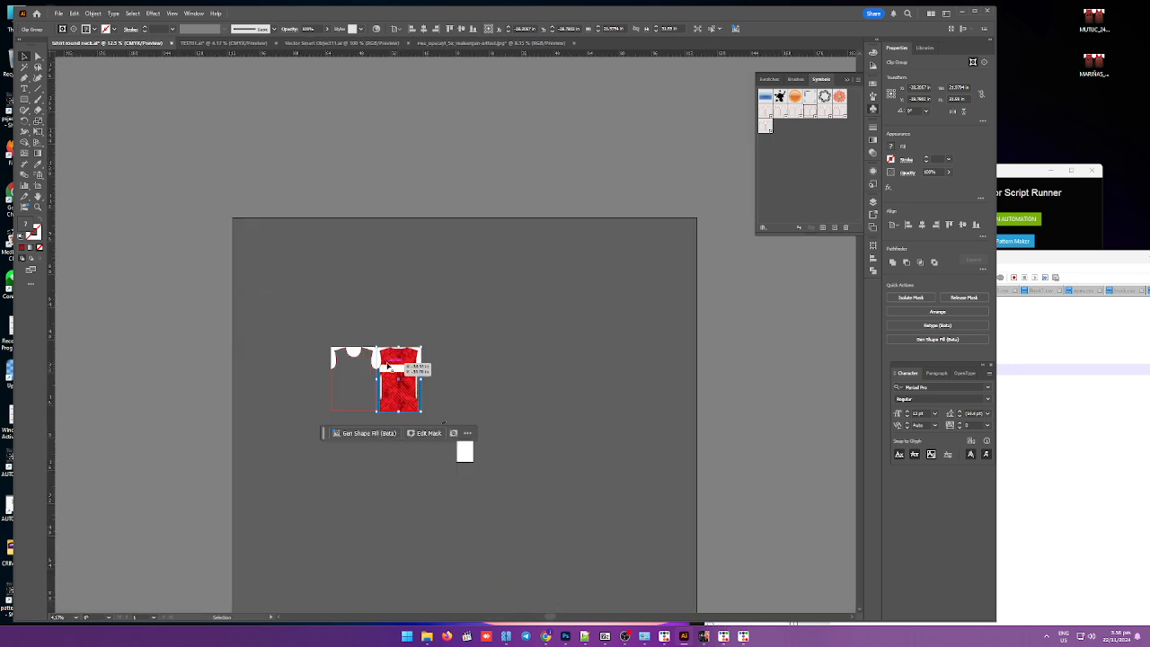
{"action": "left_click", "coordinate": [368, 401]}
{"action": "left_click_drag", "start_coordinate": [403, 401], "coordinate": [369, 406]}
{"action": "scroll", "coordinate": [370, 395], "scroll_direction": "up", "scroll_amount": 10}
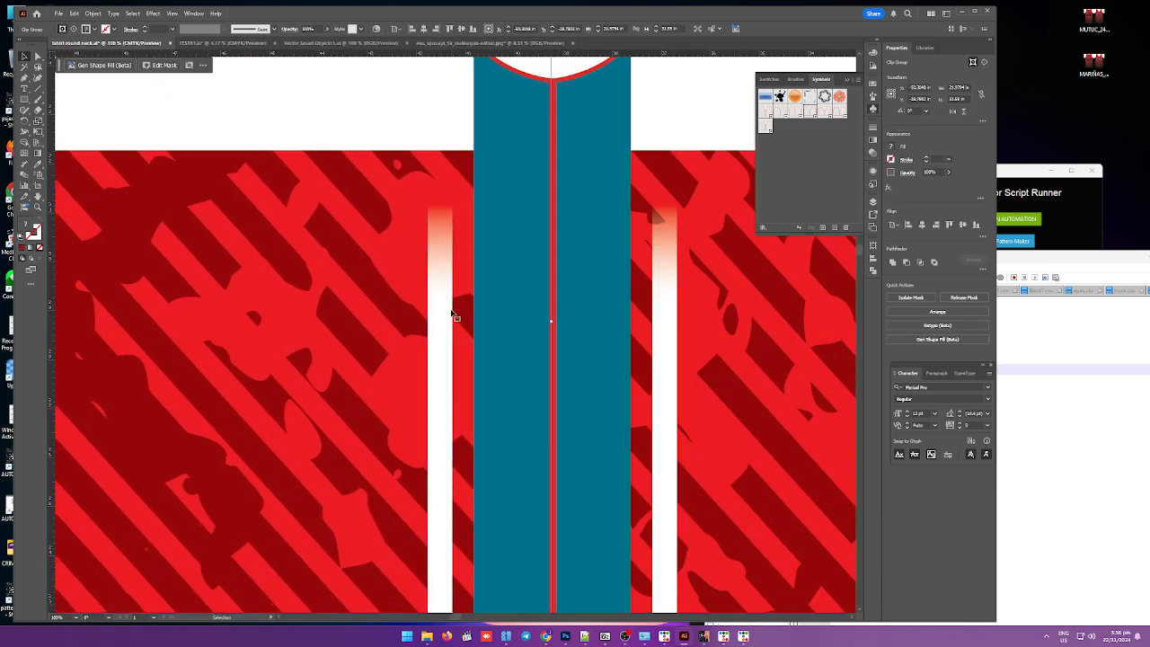
{"action": "scroll", "coordinate": [454, 317], "scroll_direction": "down", "scroll_amount": 1}
{"action": "scroll", "coordinate": [446, 326], "scroll_direction": "down", "scroll_amount": 5}
{"action": "scroll", "coordinate": [293, 275], "scroll_direction": "up", "scroll_amount": 5}
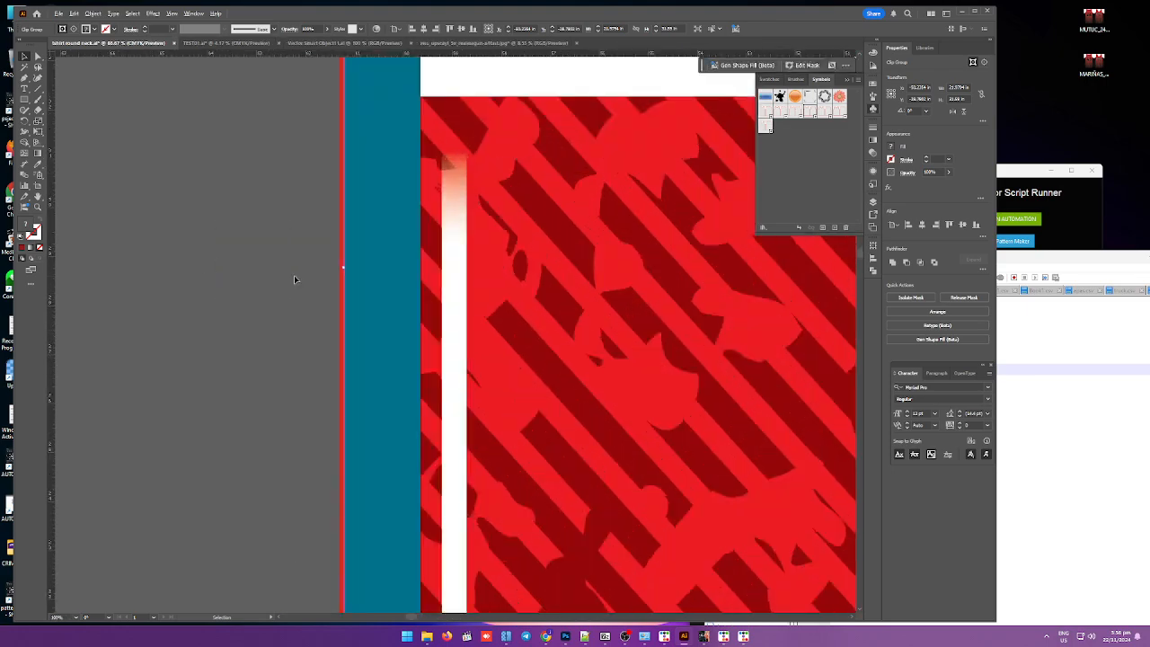
{"action": "scroll", "coordinate": [294, 275], "scroll_direction": "down", "scroll_amount": 6}
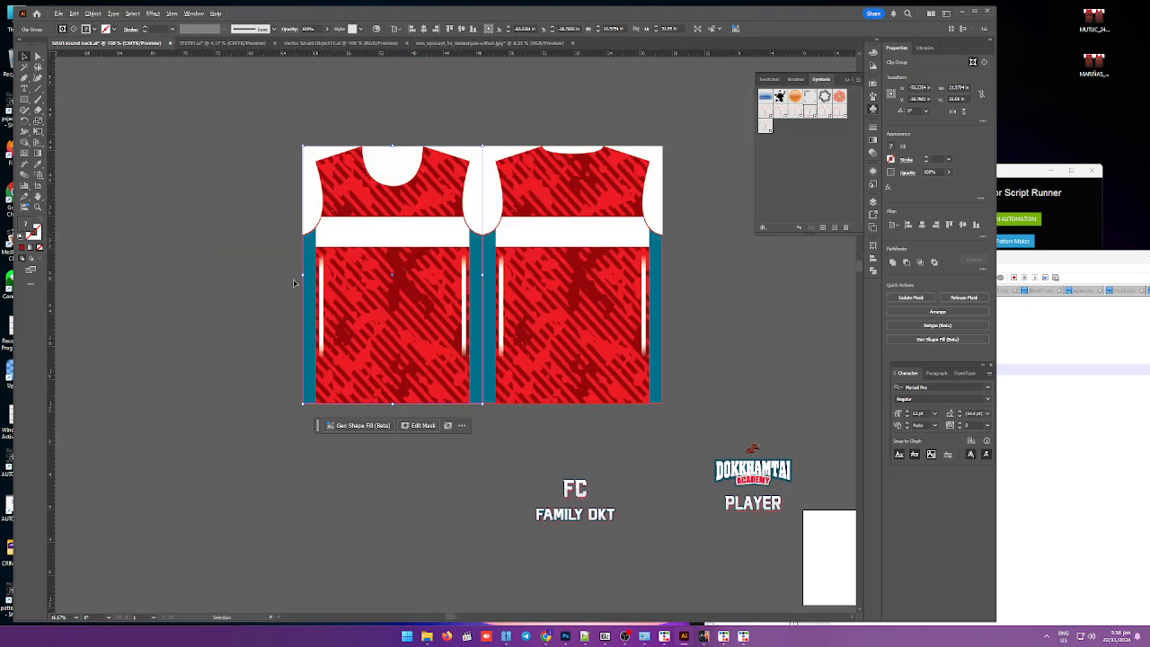
Step: Select both panels together with the template and group them
{"action": "left_click", "coordinate": [226, 349]}
{"action": "left_click_drag", "start_coordinate": [674, 421], "coordinate": [680, 422]}
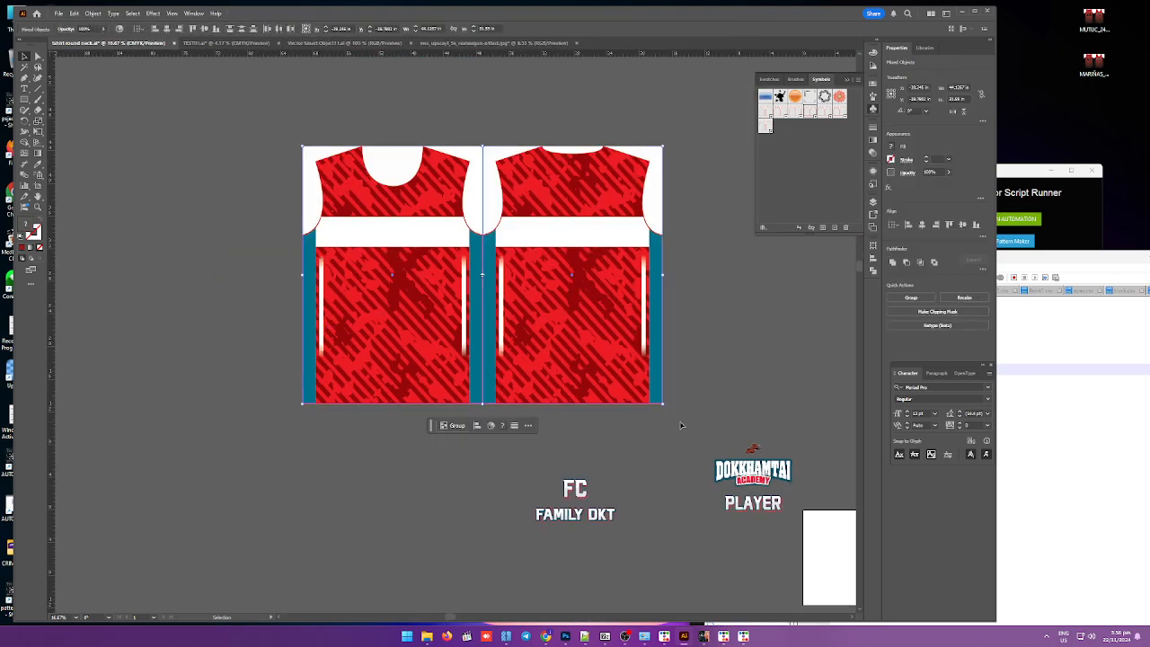
{"action": "scroll", "coordinate": [699, 290], "scroll_direction": "up", "scroll_amount": 5}
{"action": "scroll", "coordinate": [610, 270], "scroll_direction": "down", "scroll_amount": 7}
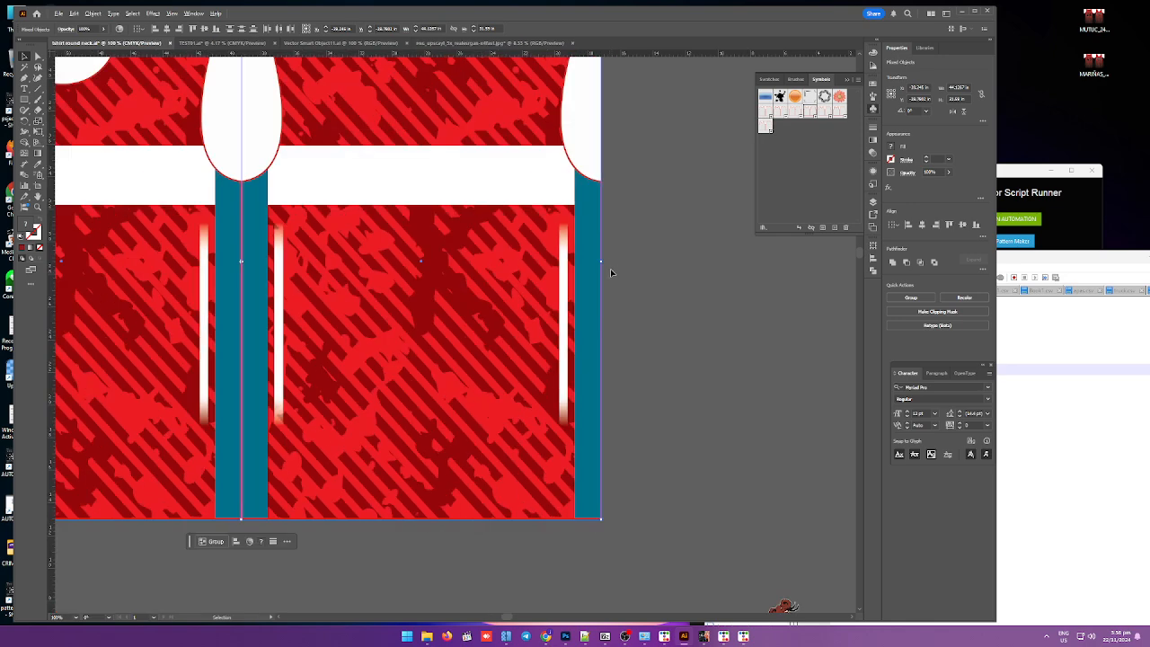
{"action": "key", "text": "ctrl+g"}
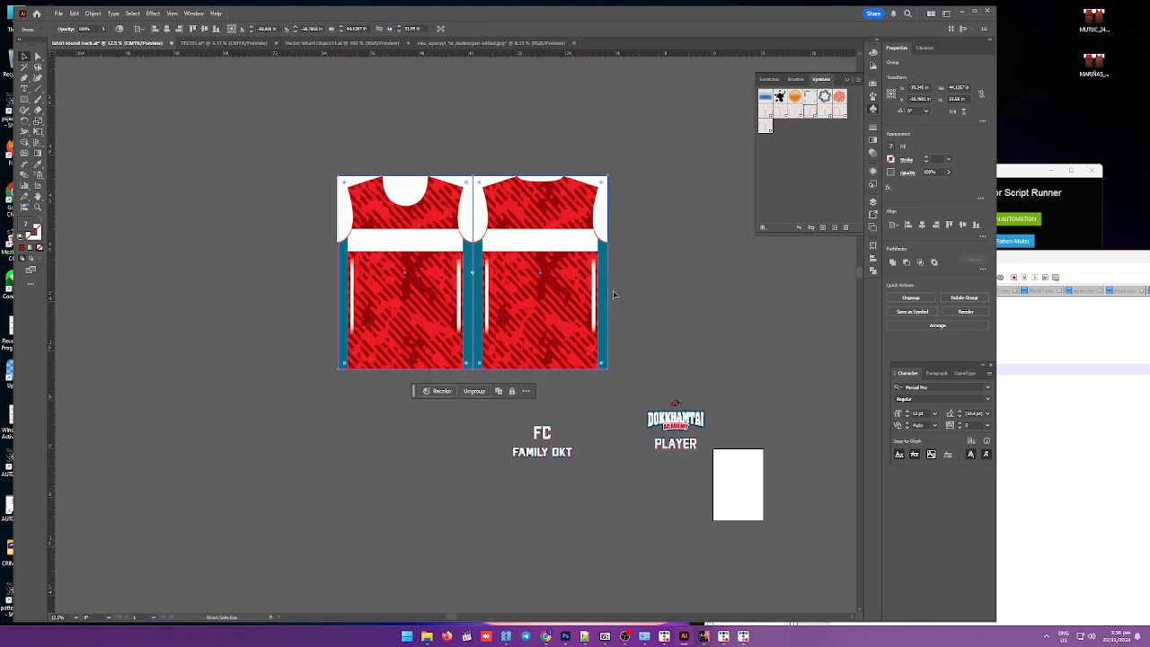
Step: Move the FC FAMILY DKT text group onto the left panel, centred across the white band
{"action": "left_click", "coordinate": [551, 437]}
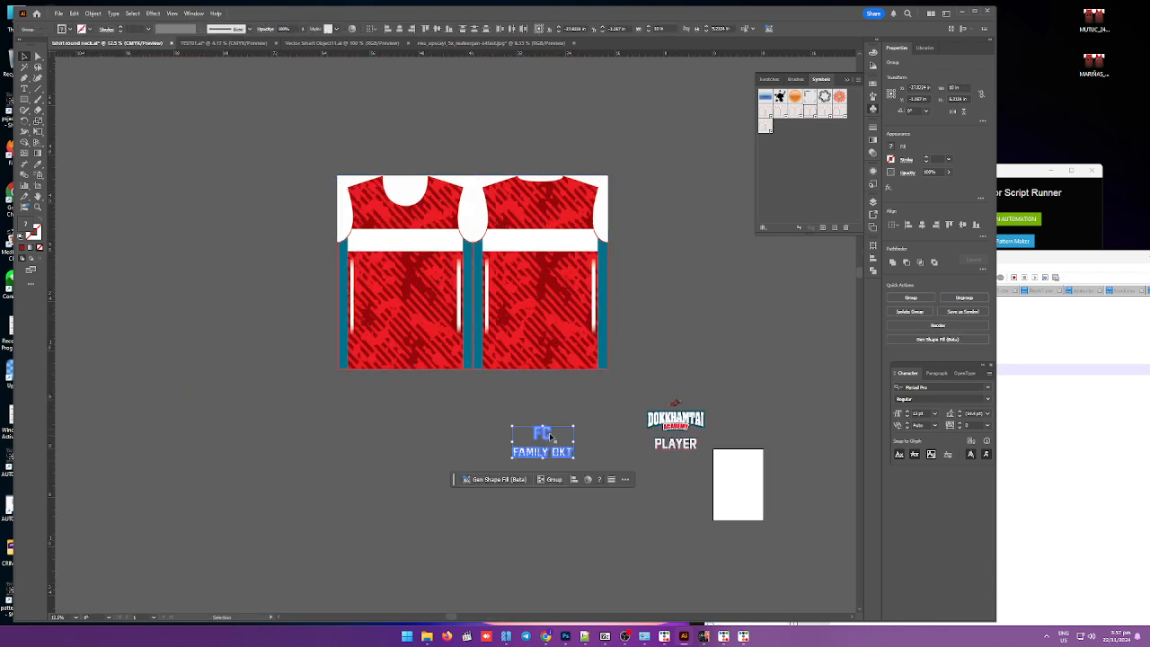
{"action": "left_click", "coordinate": [491, 415]}
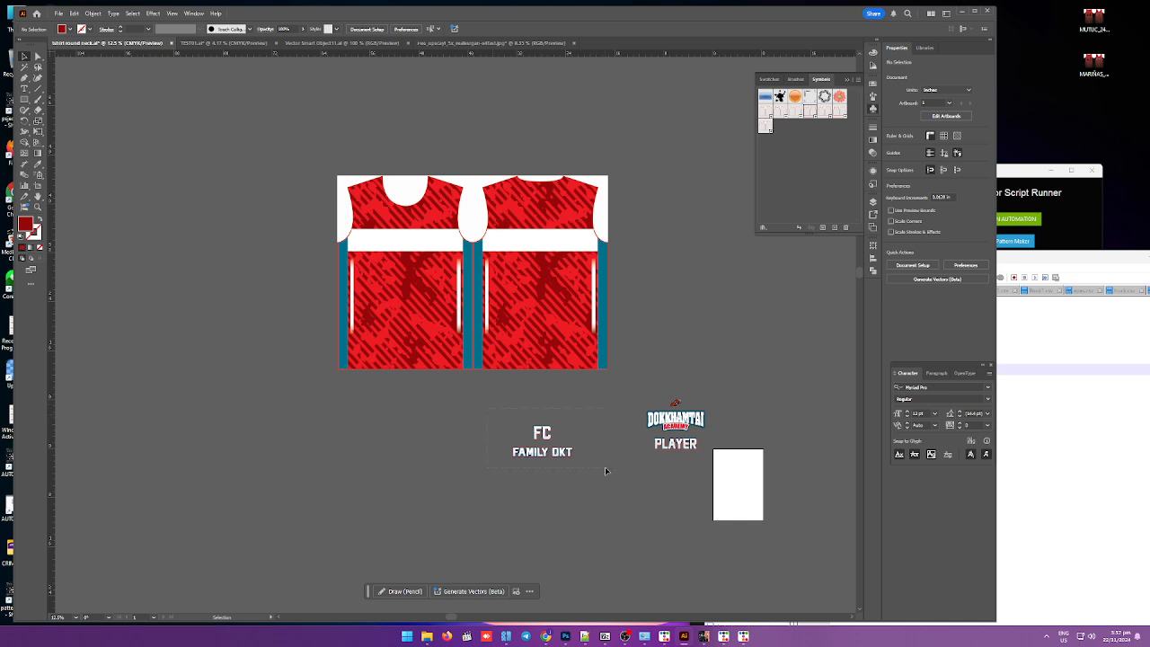
{"action": "left_click_drag", "start_coordinate": [530, 452], "coordinate": [402, 257]}
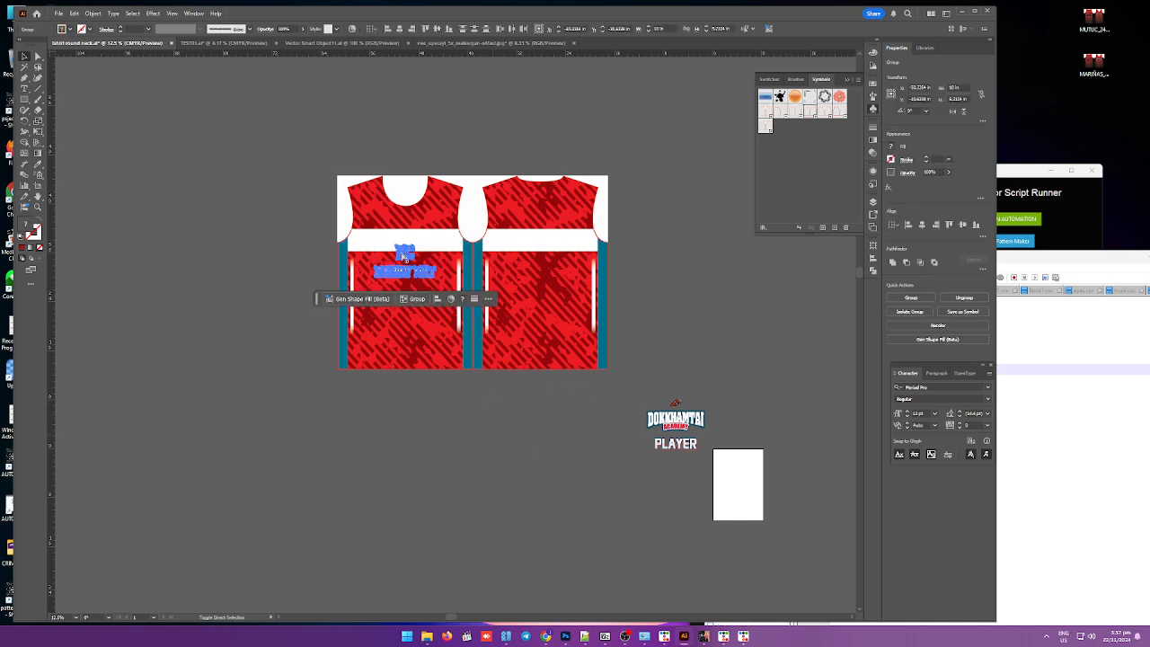
{"action": "left_click_drag", "start_coordinate": [405, 258], "coordinate": [406, 246]}
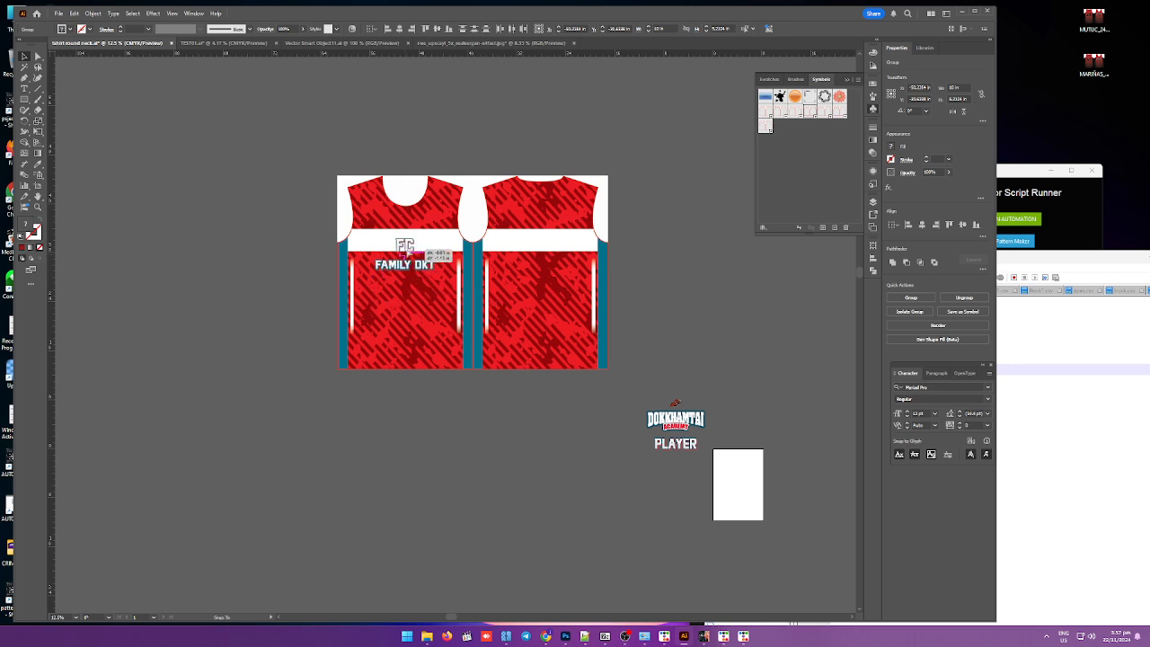
Step: Place the DOKKHAMTAI ACADEMY logo on the right panel's upper chest area
{"action": "left_click_drag", "start_coordinate": [688, 413], "coordinate": [760, 339]}
{"action": "left_click", "coordinate": [653, 244]}
{"action": "scroll", "coordinate": [538, 235], "scroll_direction": "up", "scroll_amount": 2}
{"action": "left_click", "coordinate": [552, 258]}
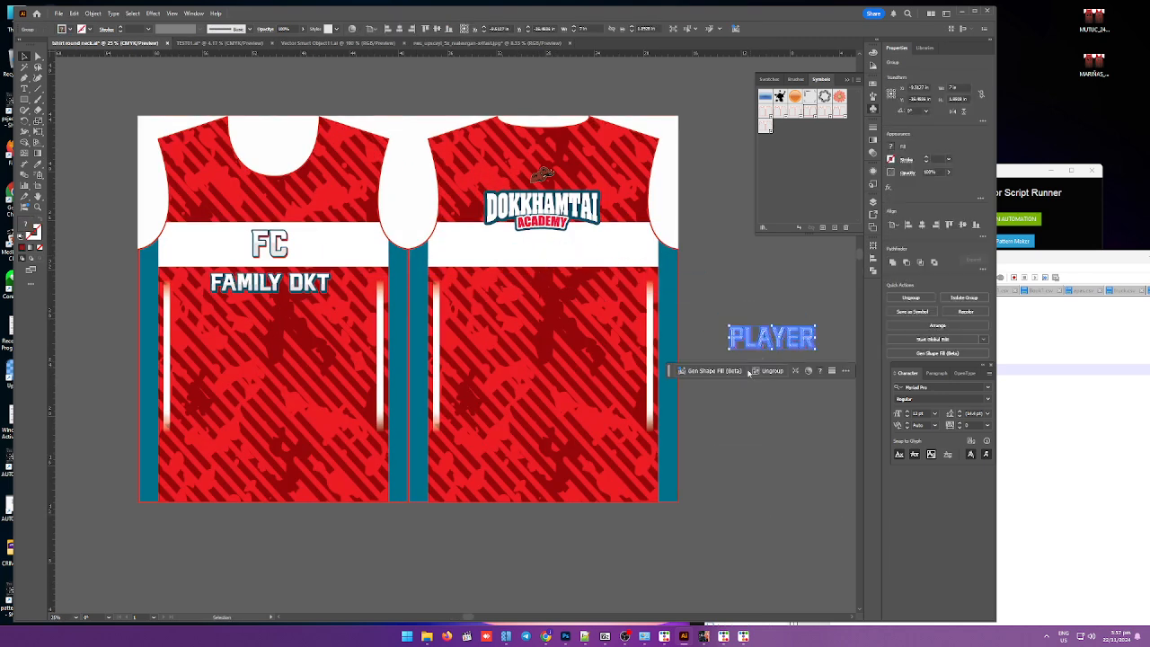
{"action": "left_click", "coordinate": [790, 392]}
Step: Type PLAYER as new text below the existing PLAYER graphic and enlarge it to roughly match its size
{"action": "scroll", "coordinate": [816, 361], "scroll_direction": "up", "scroll_amount": 4}
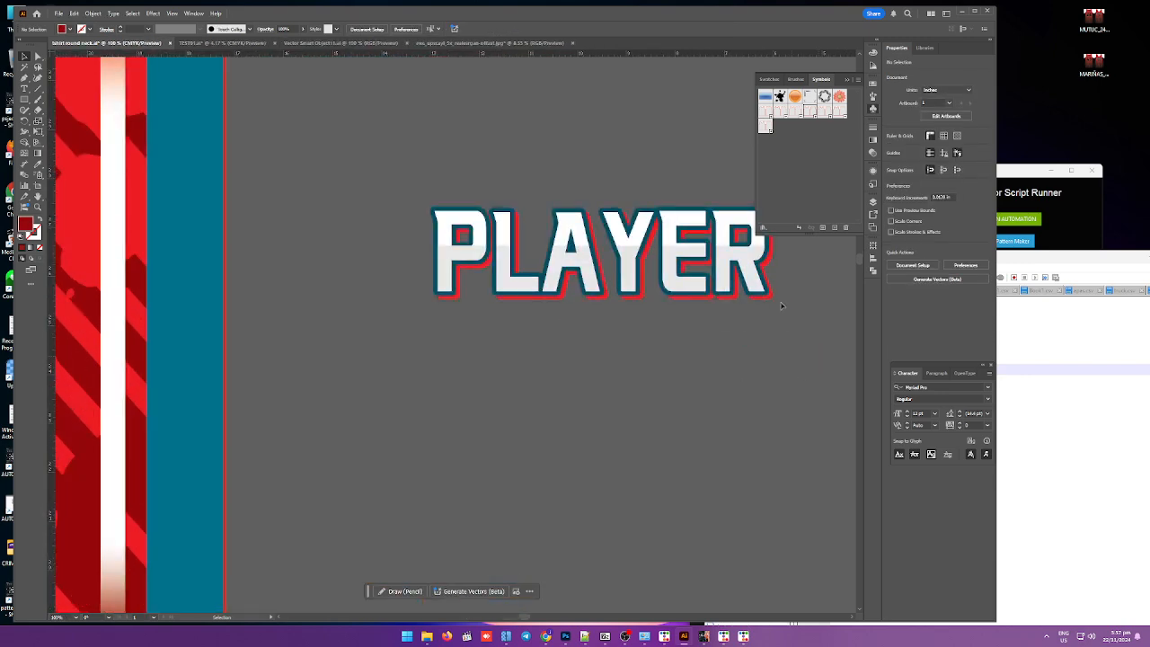
{"action": "key", "text": "r"}
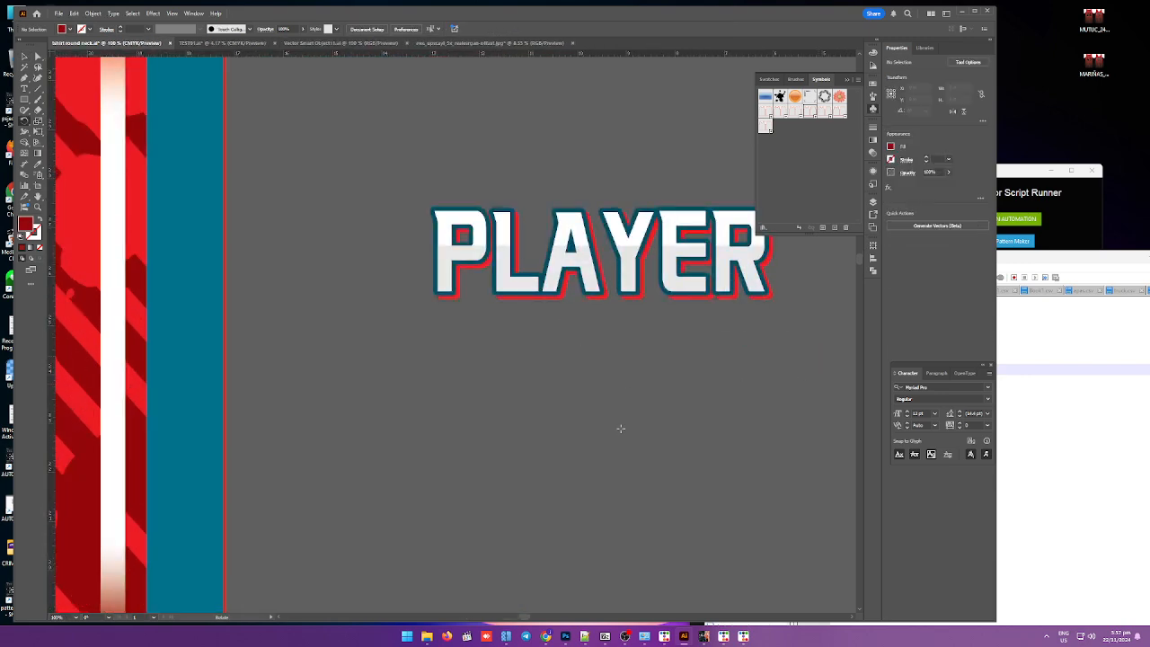
{"action": "key", "text": "t"}
{"action": "left_click", "coordinate": [608, 429]}
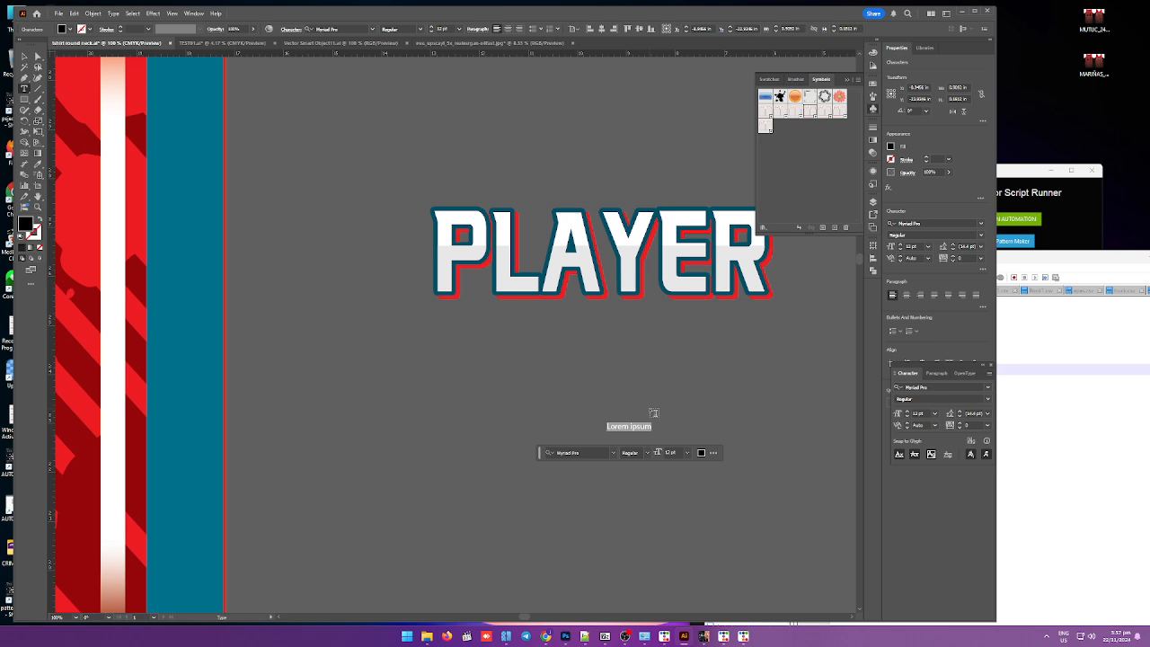
{"action": "type", "text": "PLAYER"}
{"action": "left_click", "coordinate": [26, 55]}
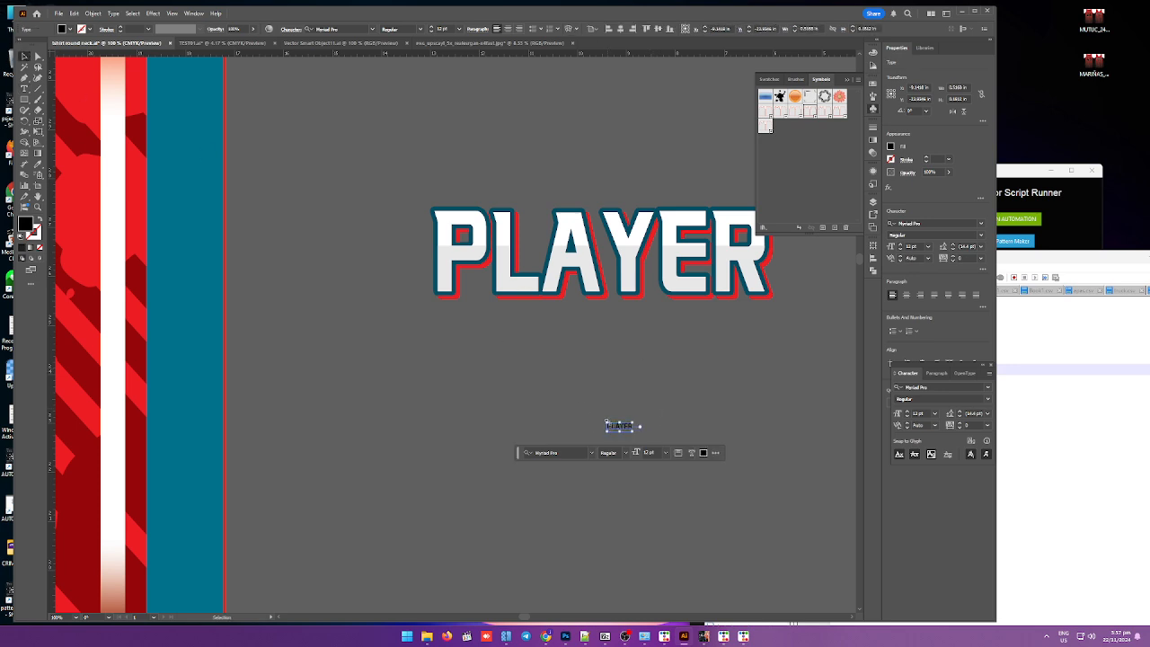
{"action": "left_click_drag", "start_coordinate": [602, 421], "coordinate": [326, 350]}
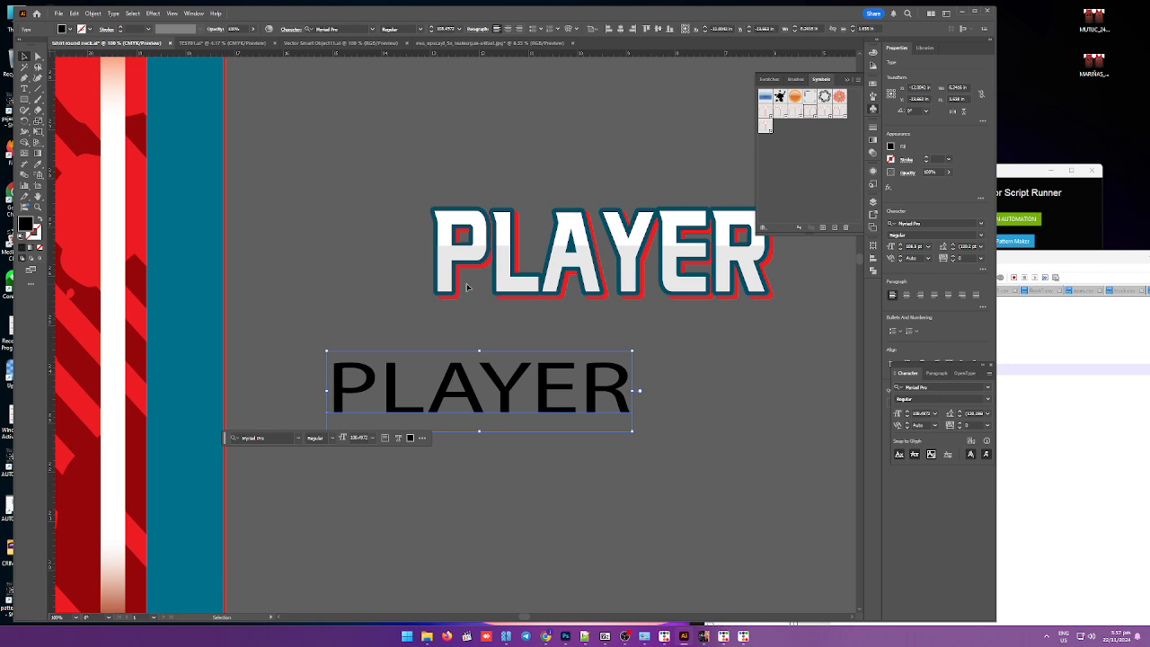
{"action": "left_click_drag", "start_coordinate": [499, 377], "coordinate": [579, 394]}
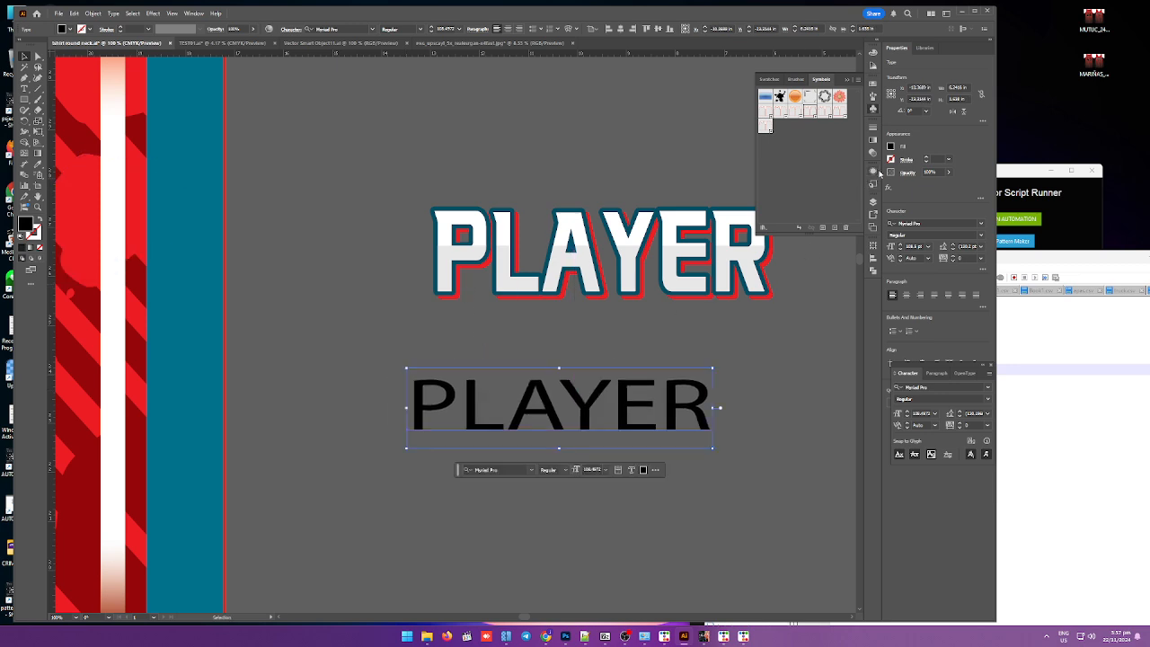
Step: Add a new fill and a new stroke to the new PLAYER text's appearance
{"action": "left_click", "coordinate": [872, 173]}
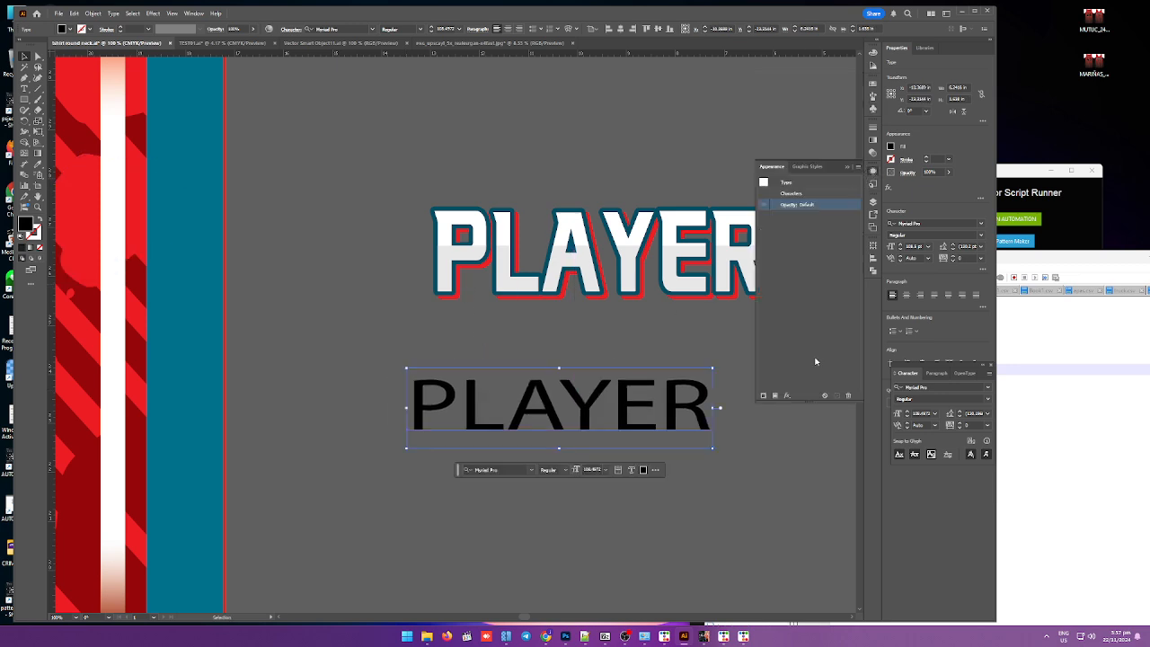
{"action": "left_click", "coordinate": [762, 396]}
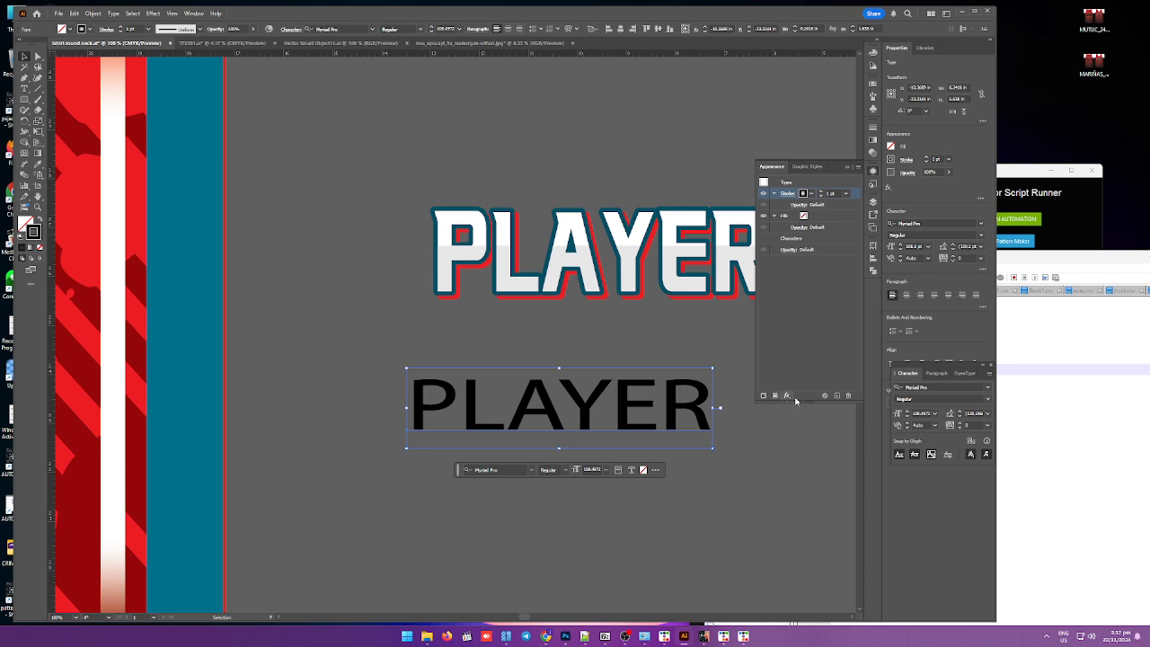
{"action": "left_click", "coordinate": [775, 397]}
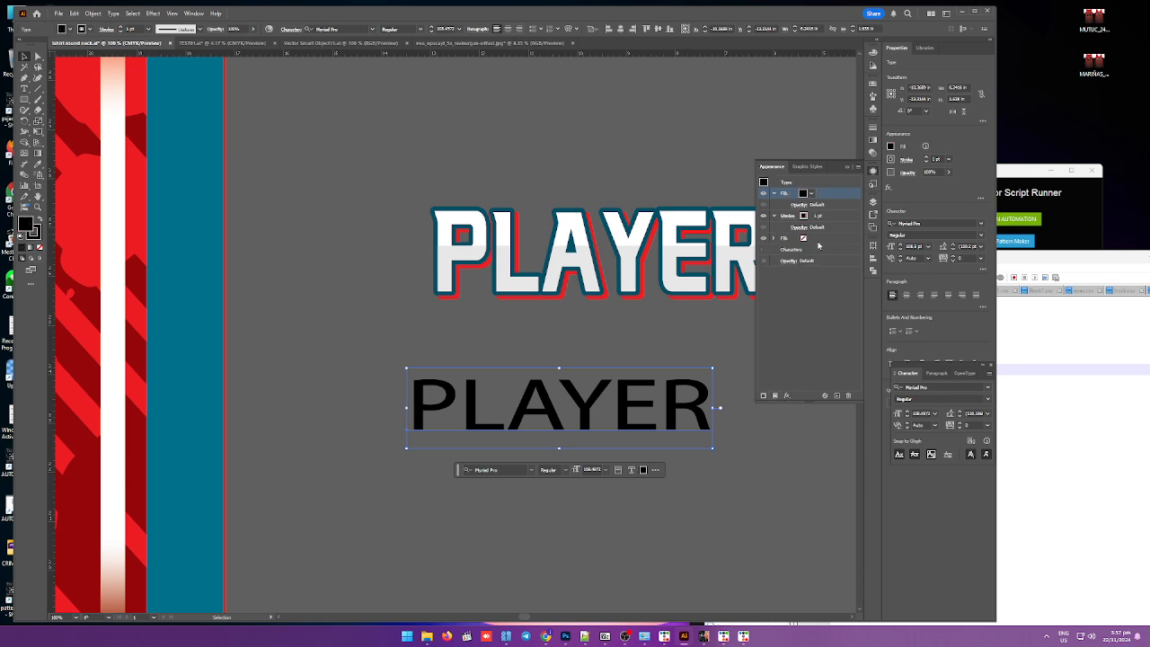
{"action": "left_click", "coordinate": [815, 239]}
{"action": "left_click", "coordinate": [828, 216]}
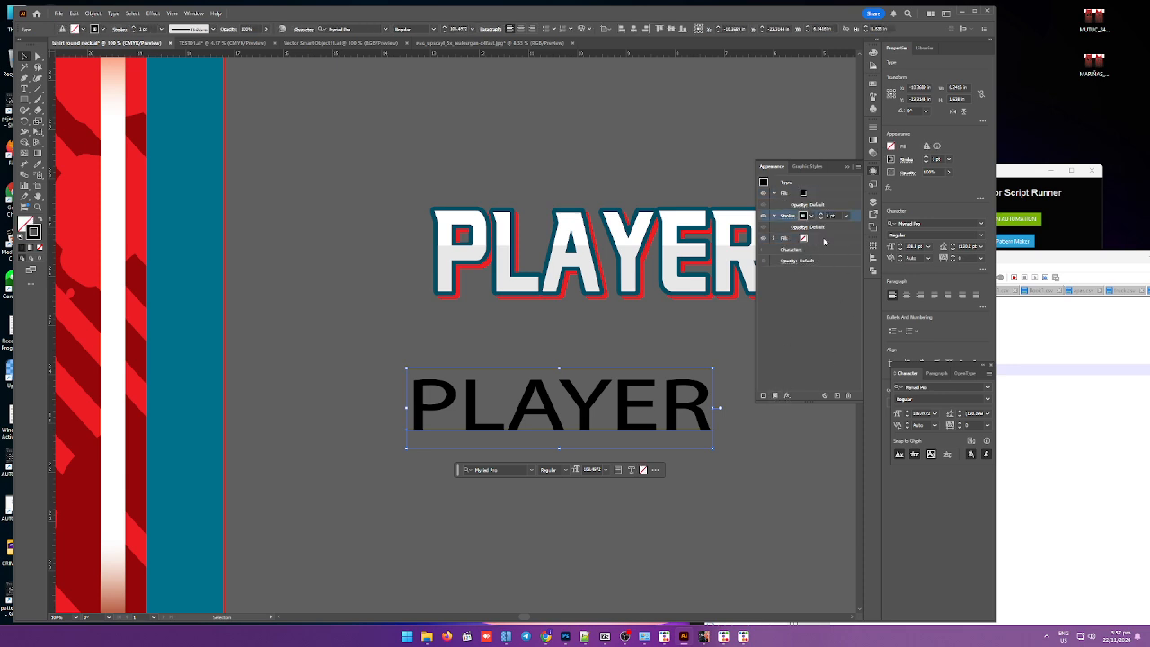
{"action": "left_click", "coordinate": [824, 241]}
{"action": "left_click", "coordinate": [848, 396]}
Step: Sample the white fill from the existing PLAYER graphic onto the new text with the Eyedropper
{"action": "left_click", "coordinate": [825, 193]}
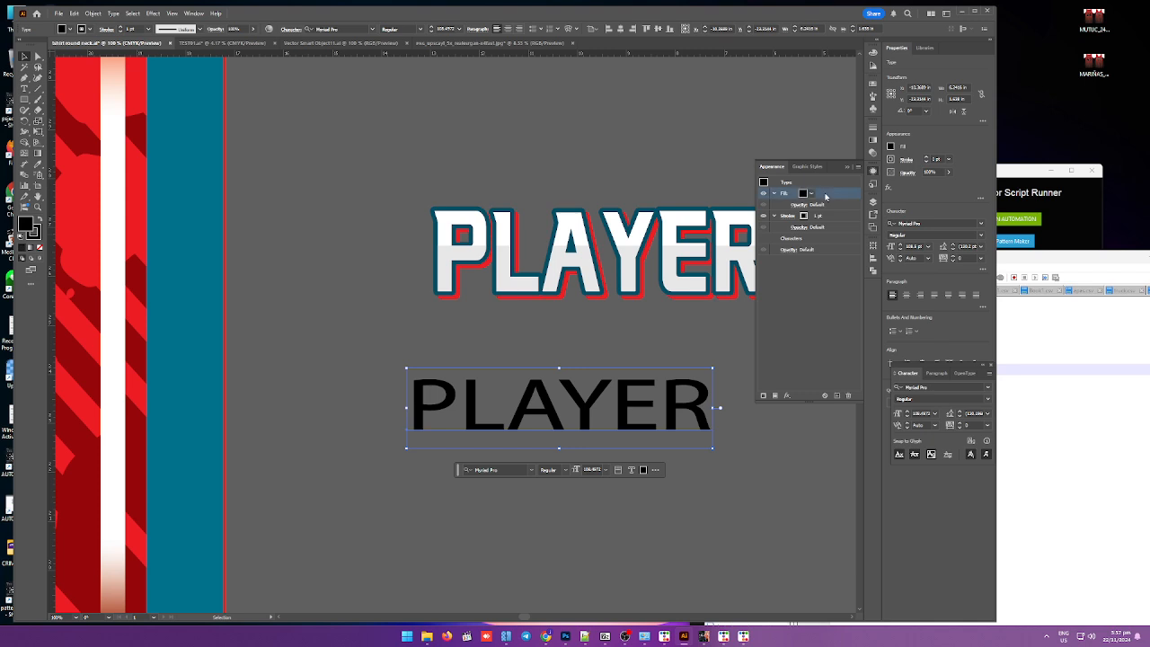
{"action": "left_click", "coordinate": [803, 194]}
{"action": "left_click", "coordinate": [803, 194]}
{"action": "left_click", "coordinate": [38, 164]}
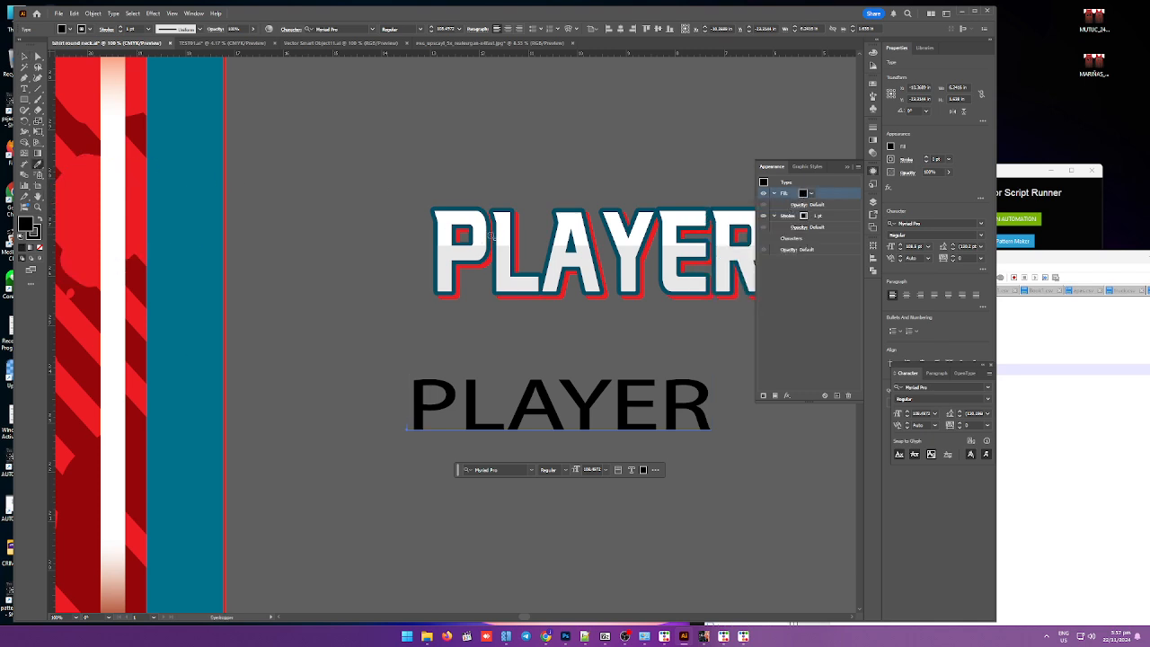
{"action": "left_click", "coordinate": [501, 235]}
{"action": "left_click", "coordinate": [501, 235]}
{"action": "scroll", "coordinate": [542, 410], "scroll_direction": "up", "scroll_amount": 4}
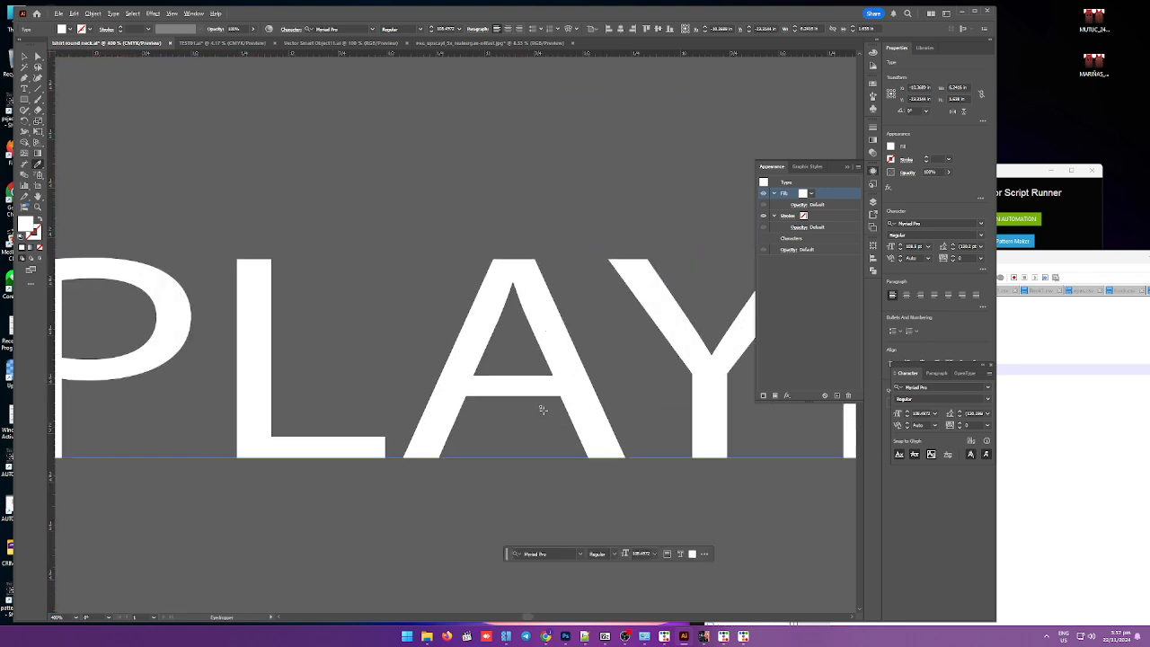
Step: Change the new PLAYER text's font to Al Valenciaga
{"action": "scroll", "coordinate": [542, 409], "scroll_direction": "down", "scroll_amount": 3}
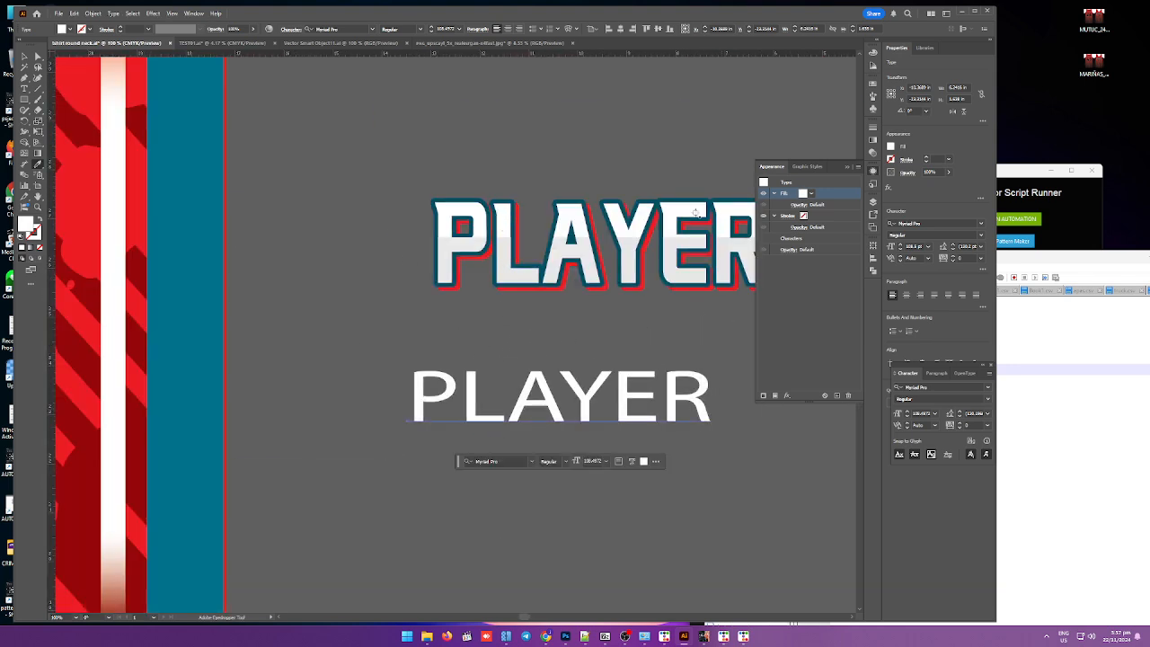
{"action": "left_click", "coordinate": [374, 29]}
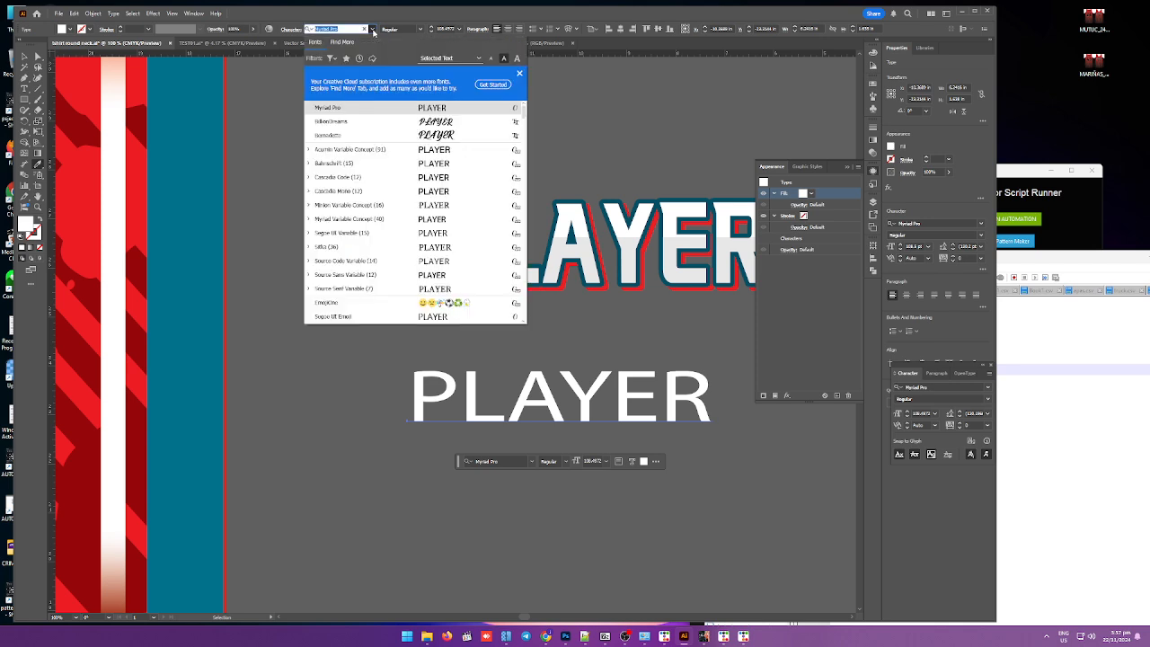
{"action": "scroll", "coordinate": [420, 182], "scroll_direction": "down", "scroll_amount": 3}
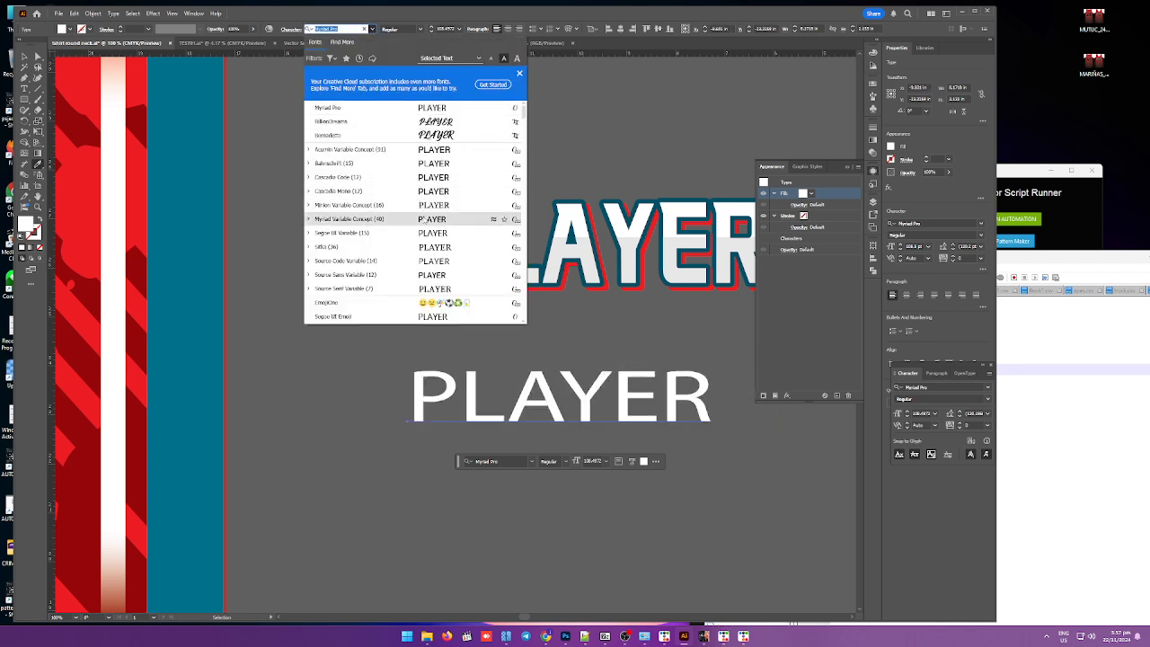
{"action": "left_click", "coordinate": [351, 288]}
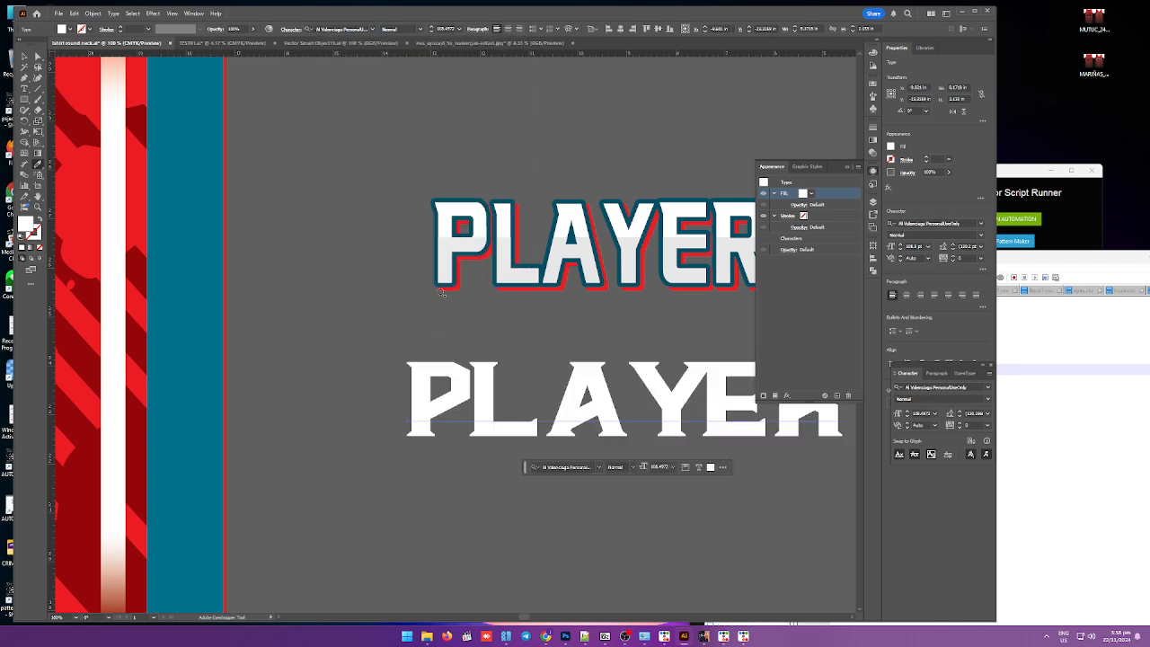
Step: Apply a gradient fill to the new PLAYER text
{"action": "scroll", "coordinate": [235, 242], "scroll_direction": "down", "scroll_amount": 2}
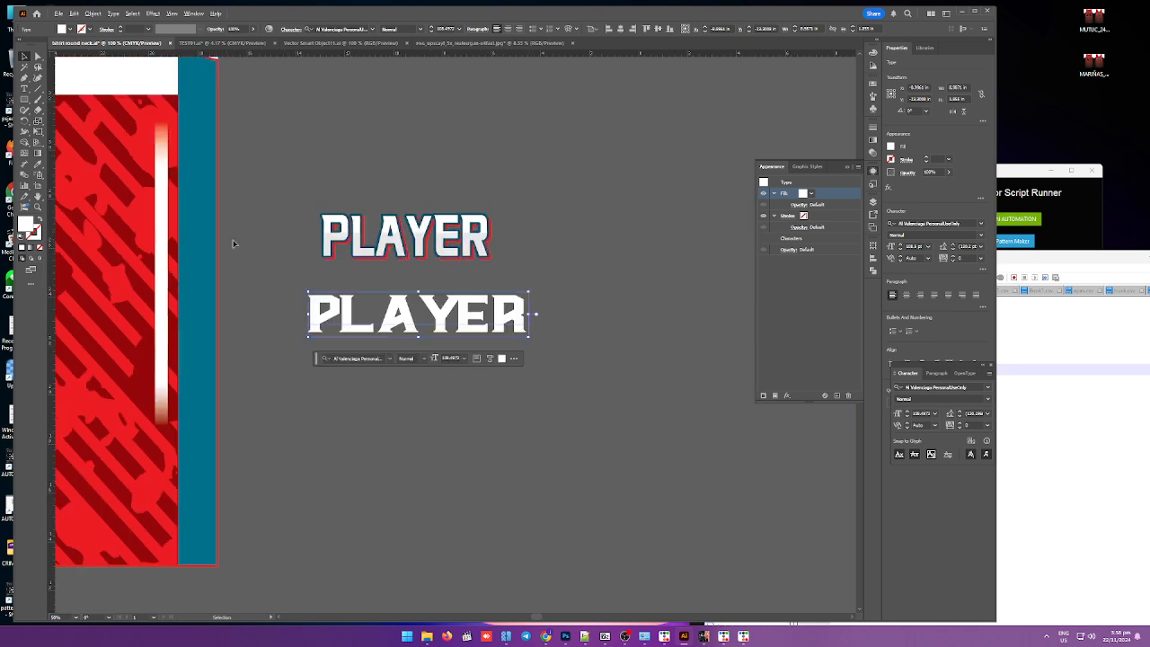
{"action": "left_click", "coordinate": [872, 140]}
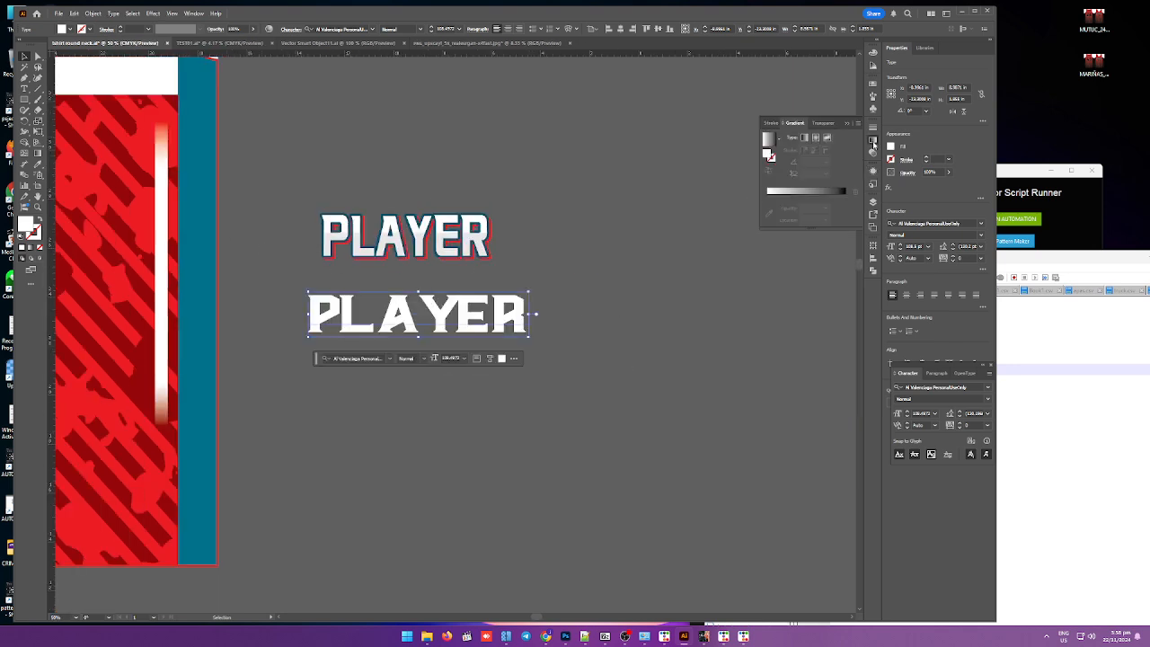
{"action": "left_click", "coordinate": [793, 199]}
{"action": "scroll", "coordinate": [358, 305], "scroll_direction": "up", "scroll_amount": 2}
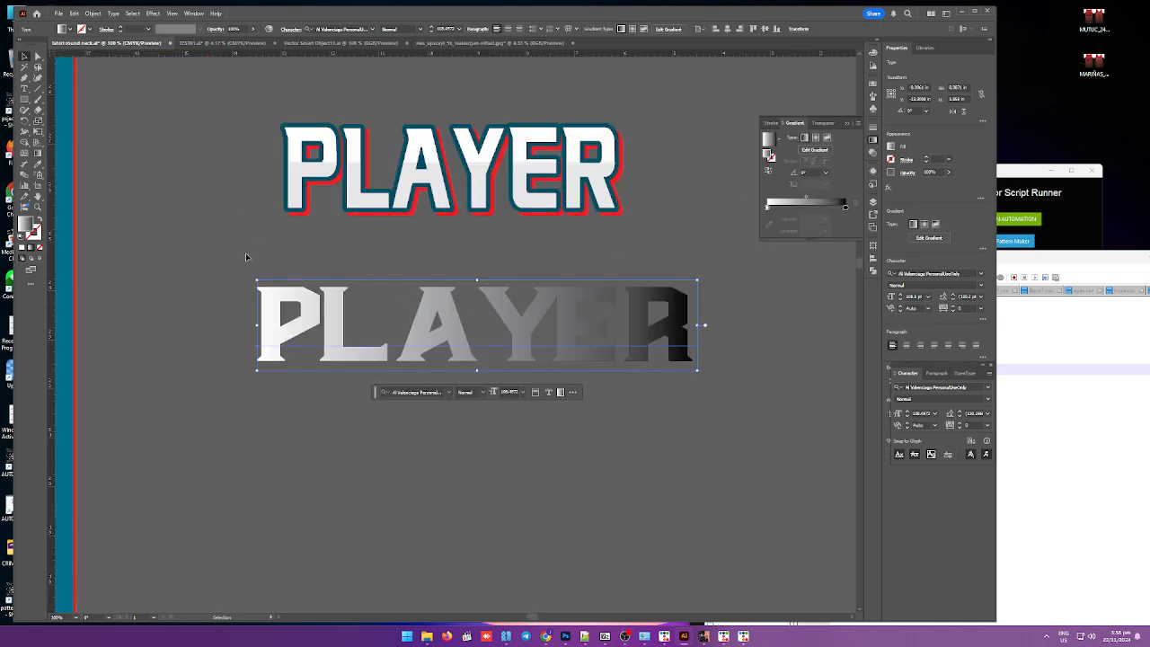
Step: Drag a vertical gradient across the new PLAYER text with the Gradient tool and adjust its stops
{"action": "left_click", "coordinate": [38, 153]}
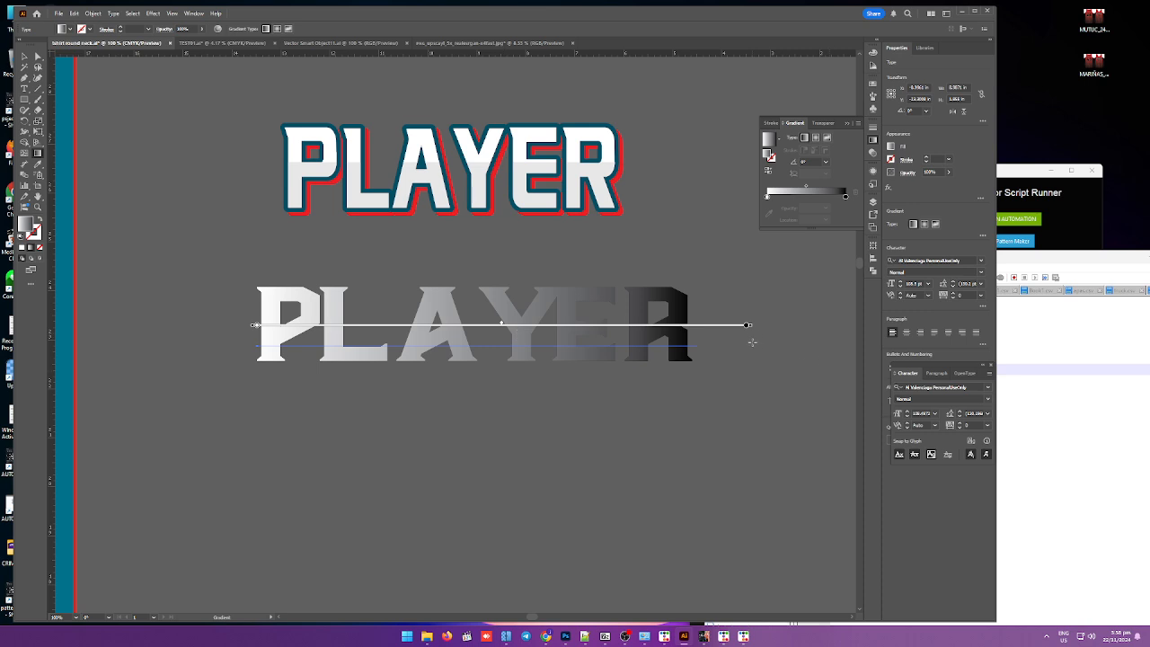
{"action": "mouse_move", "coordinate": [754, 327]}
{"action": "left_mouse_down"}
{"action": "mouse_move", "coordinate": [682, 404]}
{"action": "mouse_move", "coordinate": [550, 419]}
{"action": "mouse_move", "coordinate": [753, 450]}
{"action": "left_mouse_up"}
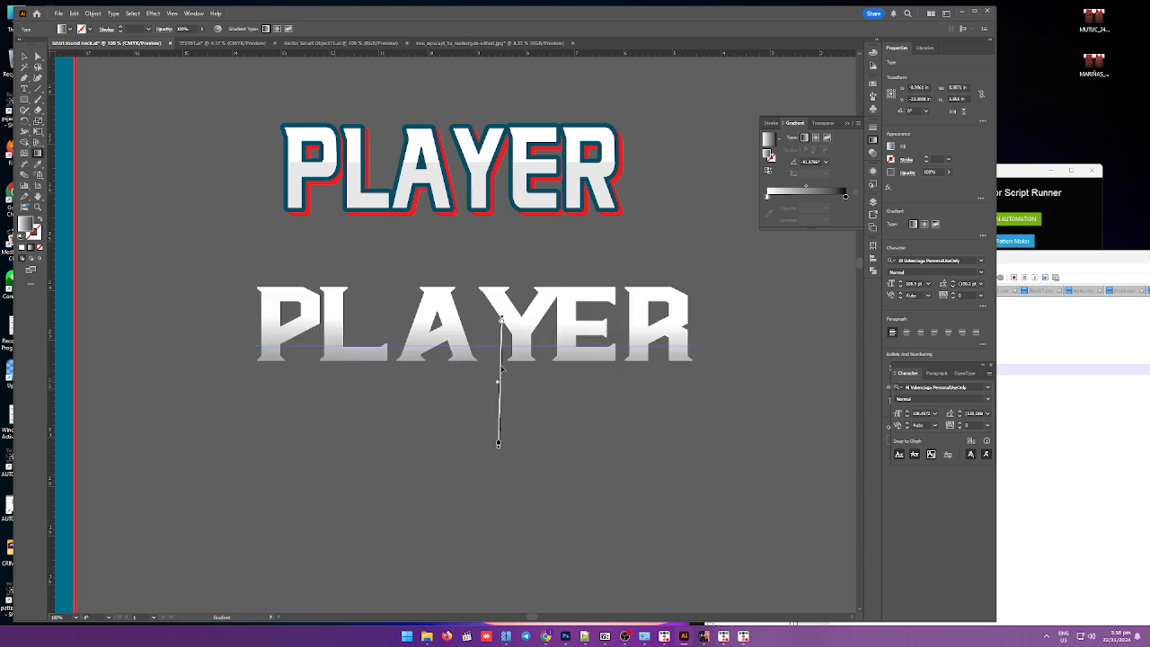
{"action": "left_click_drag", "start_coordinate": [478, 274], "coordinate": [474, 399]}
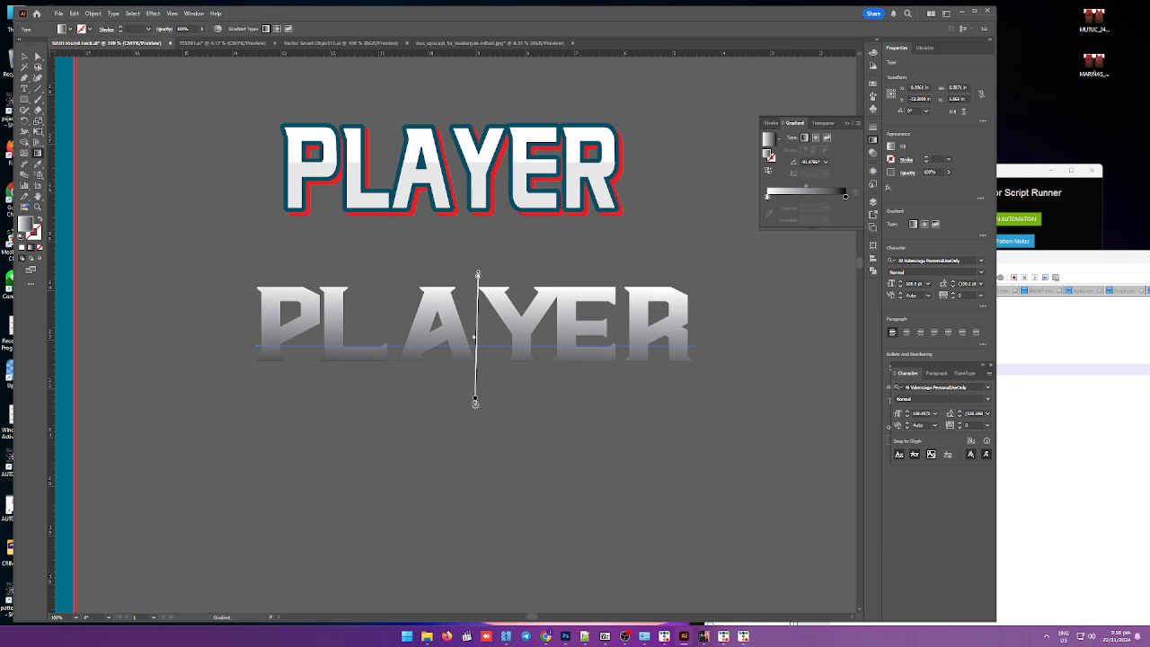
{"action": "left_click_drag", "start_coordinate": [475, 274], "coordinate": [478, 396]}
{"action": "left_click_drag", "start_coordinate": [480, 339], "coordinate": [477, 345]}
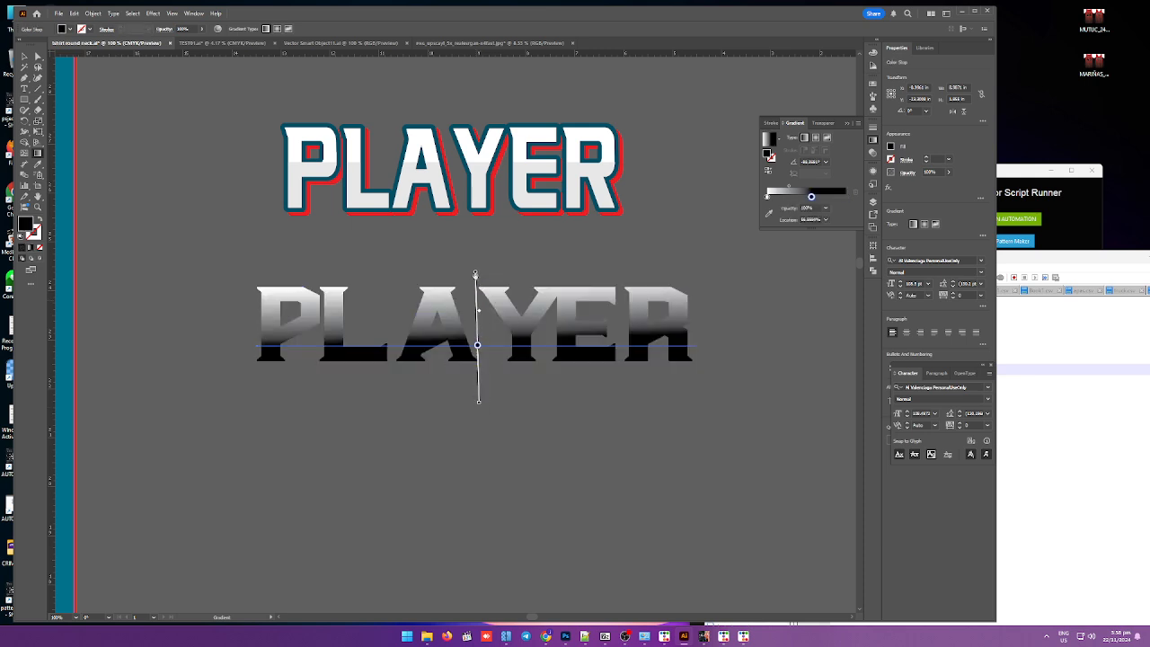
{"action": "left_click_drag", "start_coordinate": [475, 274], "coordinate": [476, 320]}
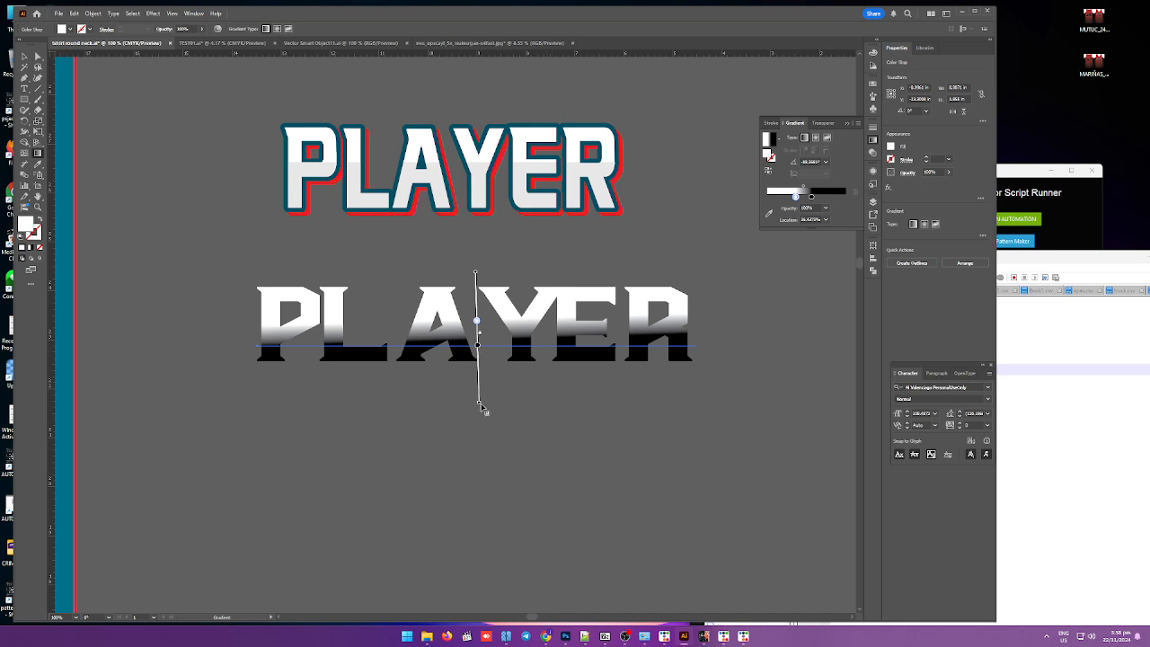
{"action": "left_click_drag", "start_coordinate": [482, 409], "coordinate": [447, 370]}
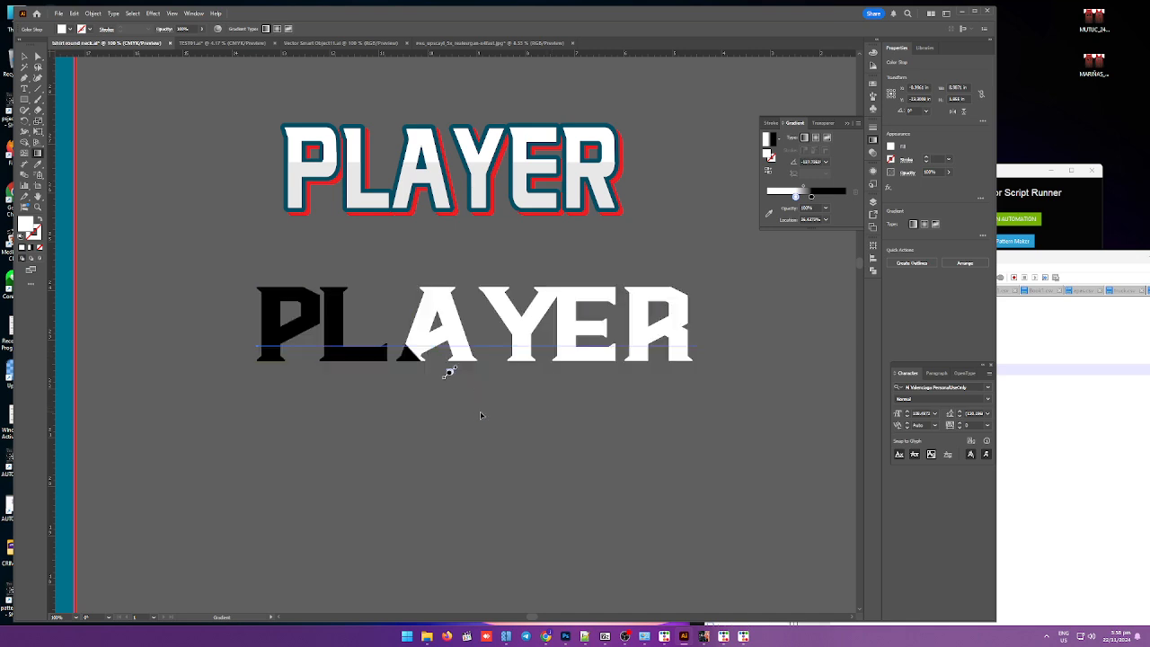
{"action": "key", "text": "ctrl+z"}
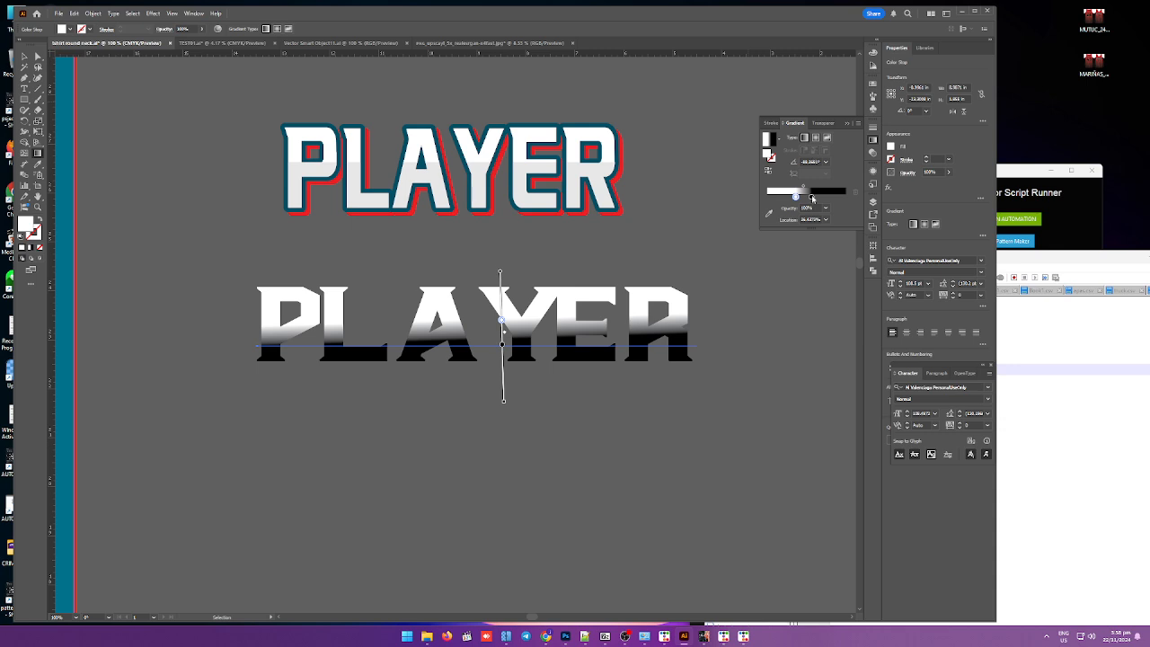
Step: Set the dark gradient stop to a colour sampled from the existing PLAYER graphic
{"action": "left_click", "coordinate": [811, 197]}
{"action": "left_click", "coordinate": [769, 214]}
{"action": "left_click", "coordinate": [599, 198]}
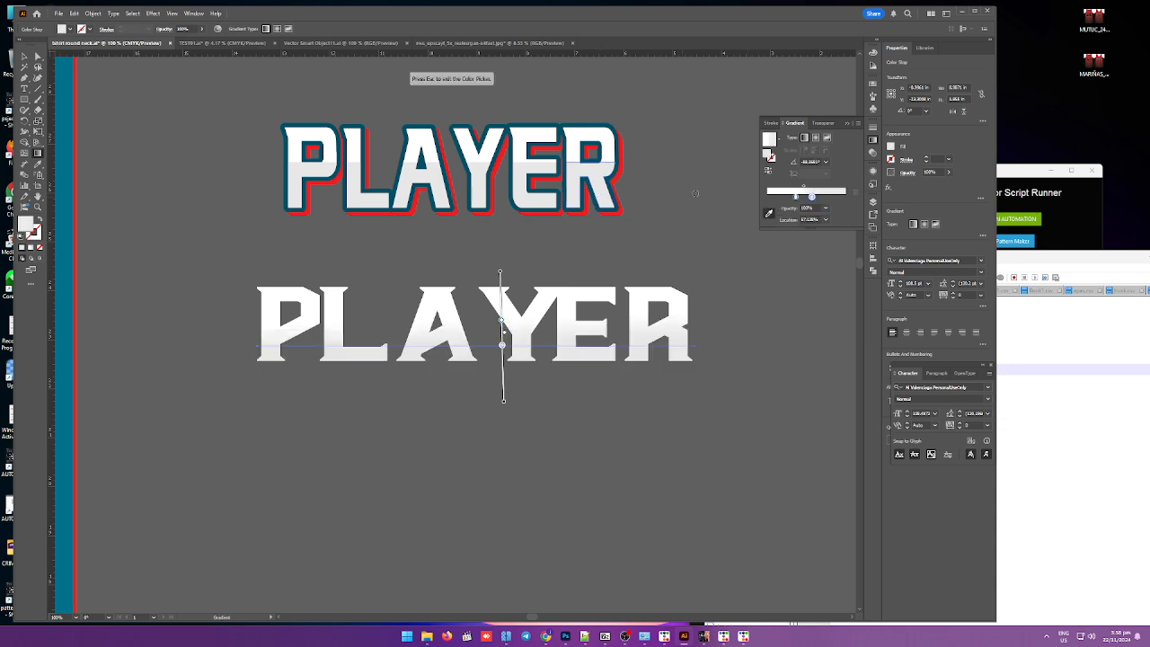
{"action": "left_click", "coordinate": [795, 197]}
{"action": "key", "text": "Escape"}
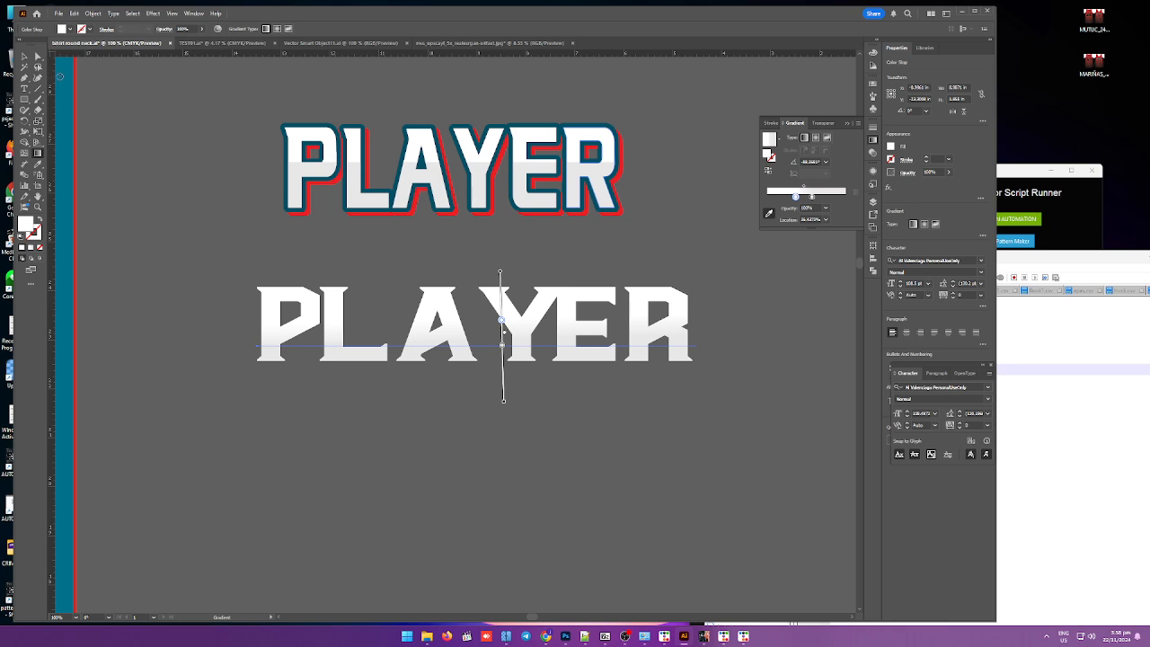
Step: Adjust the gradient stop location on the new PLAYER text
{"action": "left_click", "coordinate": [24, 57]}
{"action": "scroll", "coordinate": [460, 346], "scroll_direction": "up", "scroll_amount": 2}
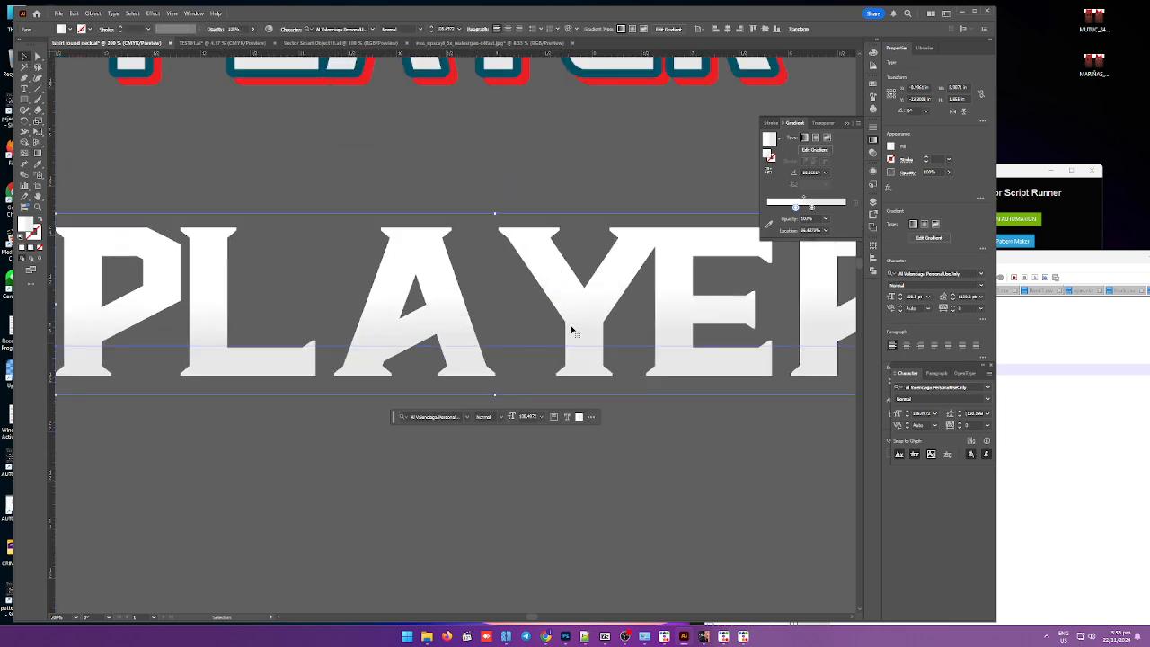
{"action": "left_click_drag", "start_coordinate": [811, 208], "coordinate": [811, 207]}
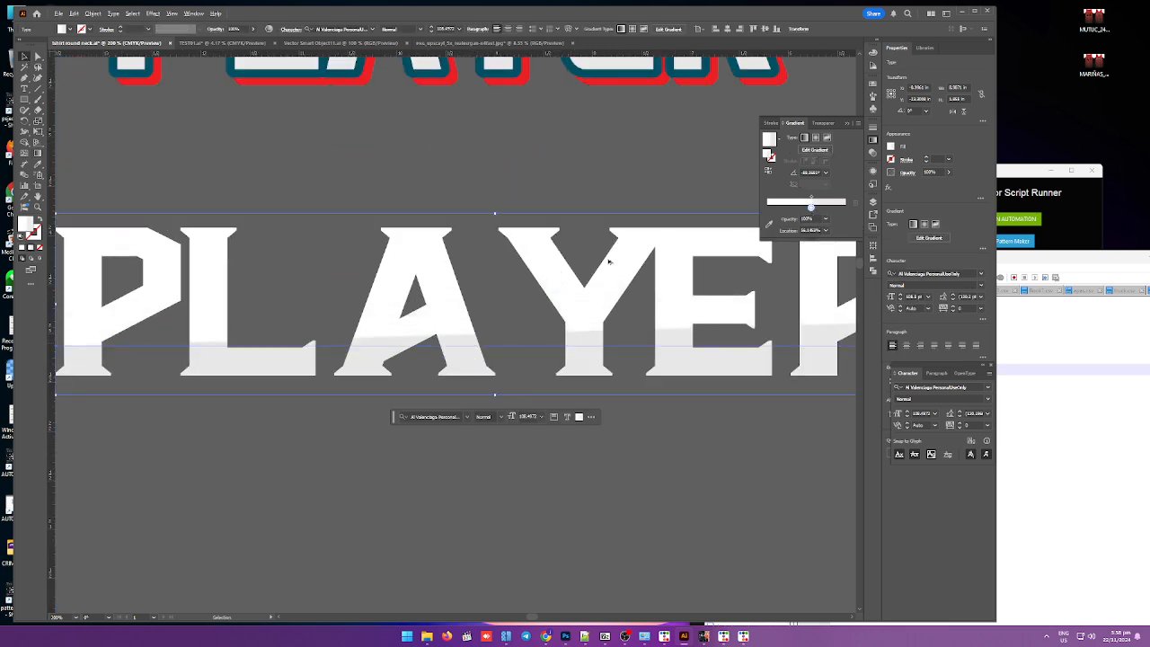
{"action": "scroll", "coordinate": [493, 210], "scroll_direction": "down", "scroll_amount": 1}
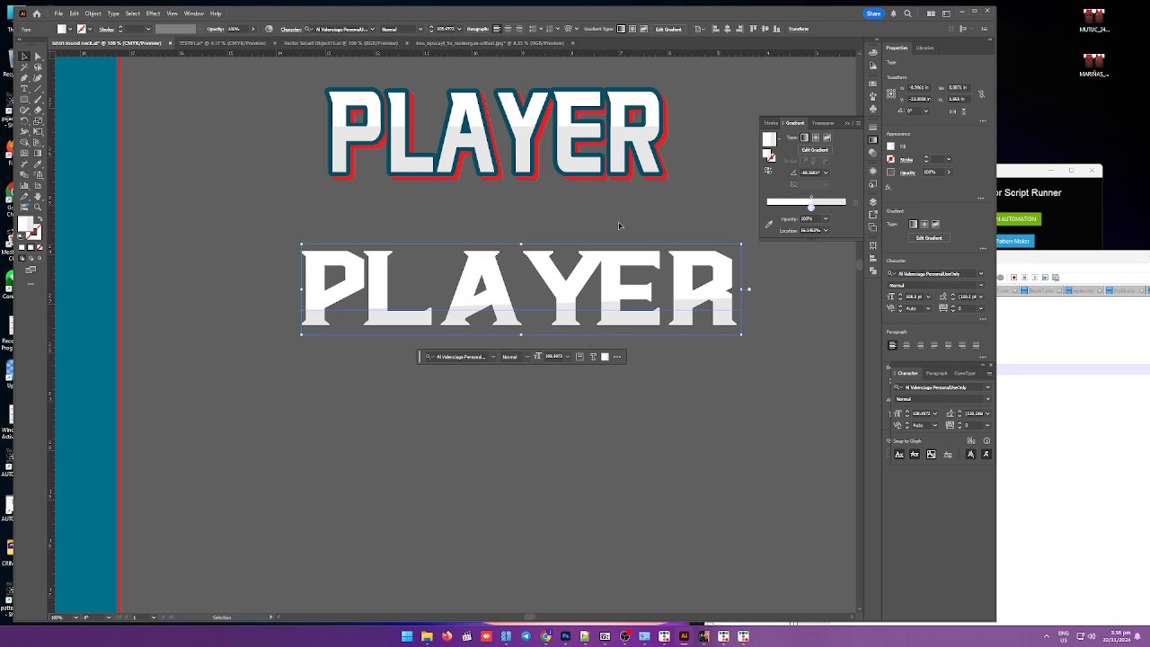
Step: Reposition the vertical gradient line and its ends on the new PLAYER text with the Gradient tool
{"action": "left_click", "coordinate": [38, 153]}
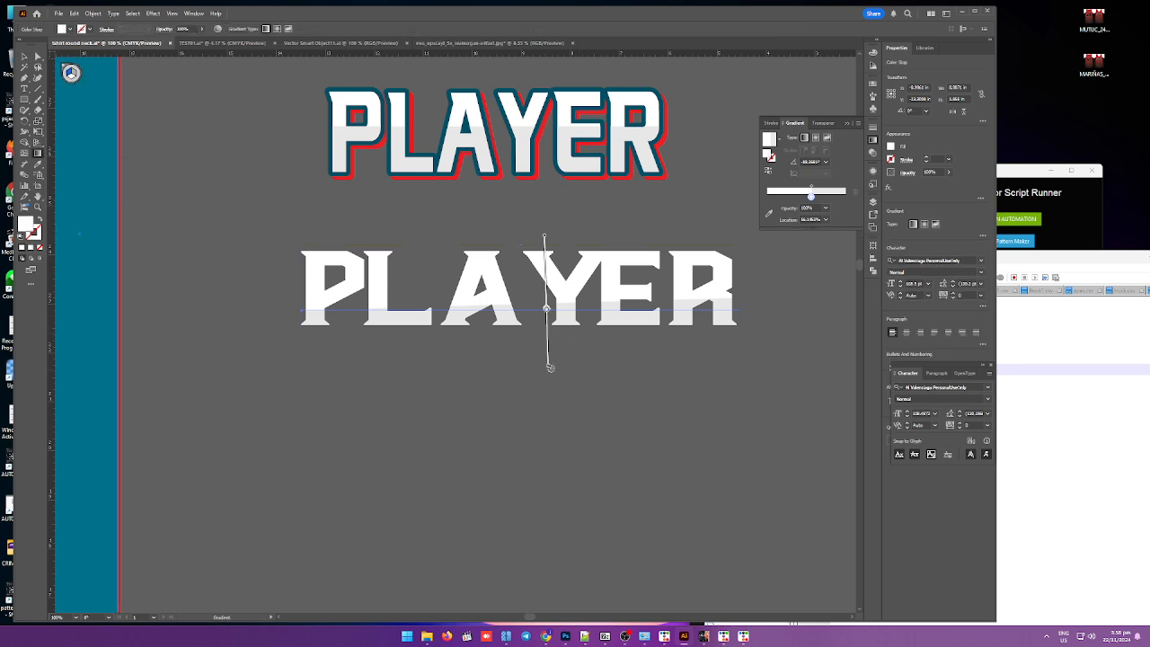
{"action": "left_click_drag", "start_coordinate": [545, 308], "coordinate": [521, 309]}
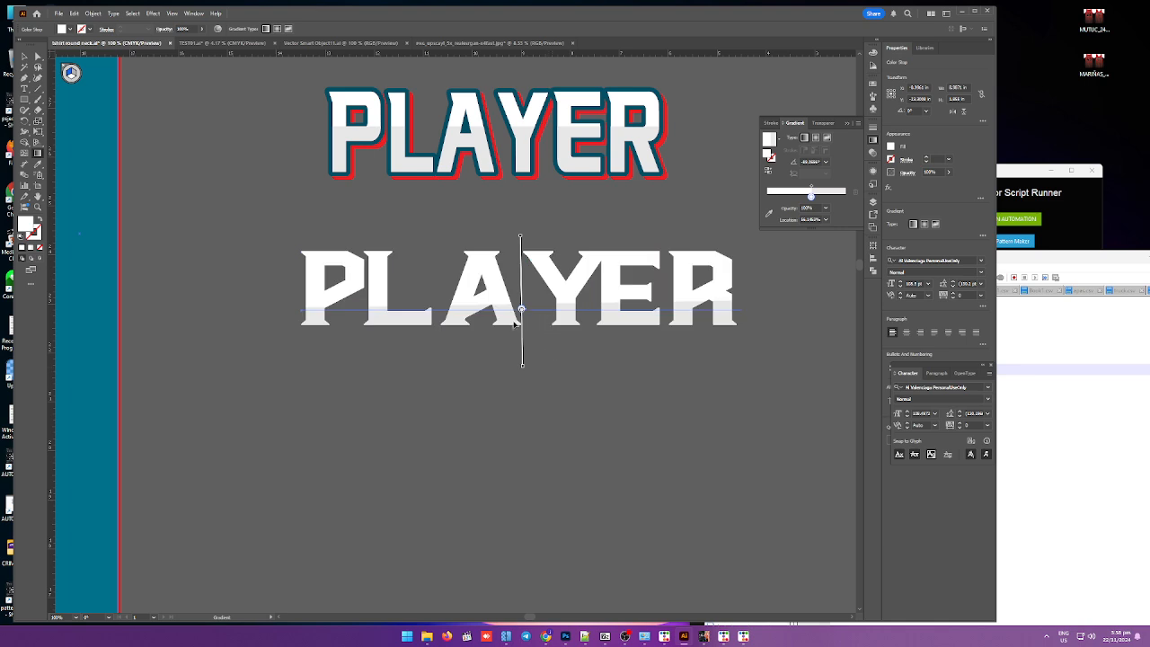
{"action": "scroll", "coordinate": [515, 323], "scroll_direction": "up", "scroll_amount": 3}
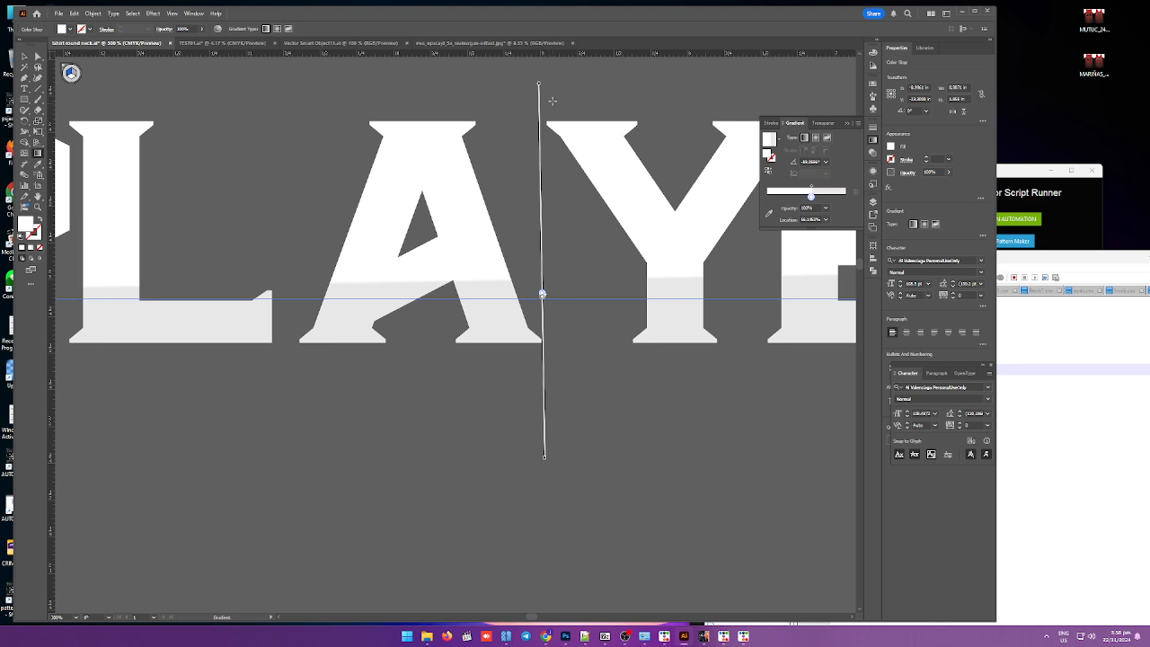
{"action": "scroll", "coordinate": [546, 455], "scroll_direction": "down", "scroll_amount": 3}
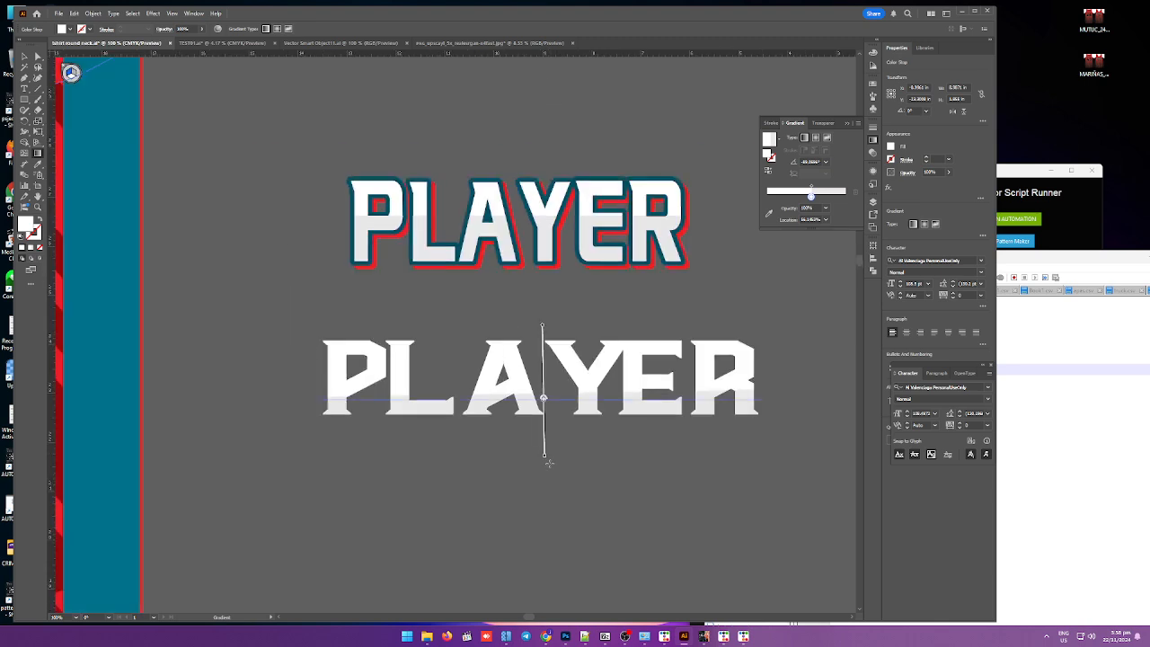
{"action": "left_click_drag", "start_coordinate": [548, 460], "coordinate": [547, 438]}
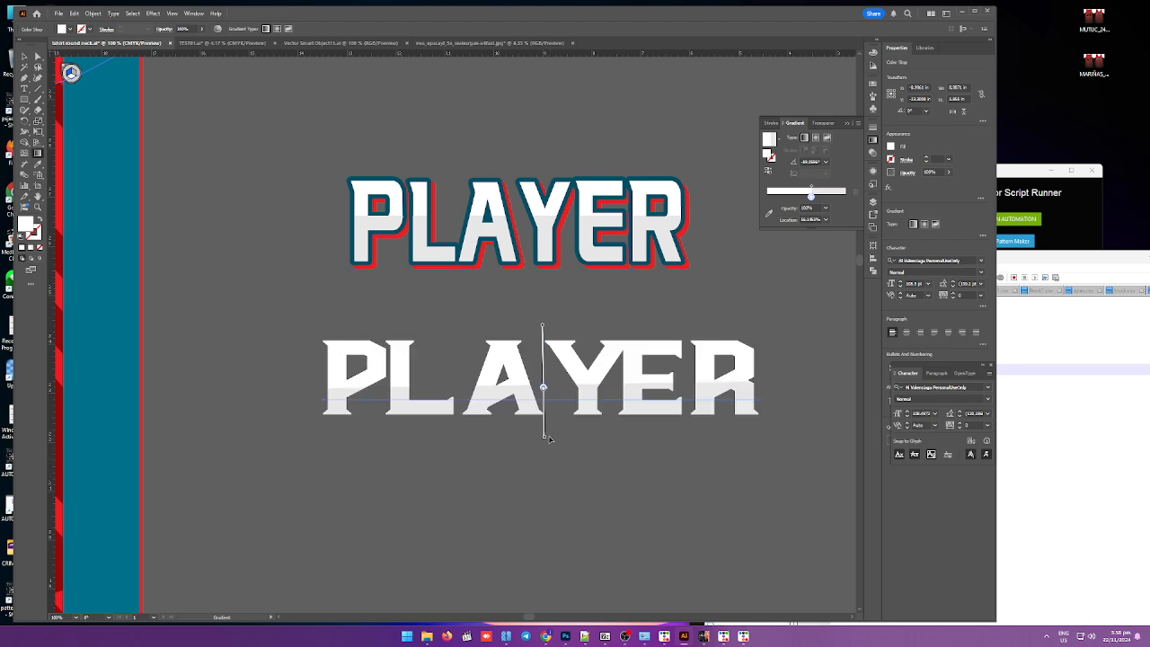
{"action": "left_click_drag", "start_coordinate": [545, 440], "coordinate": [544, 432]}
{"action": "left_click_drag", "start_coordinate": [540, 333], "coordinate": [542, 340]}
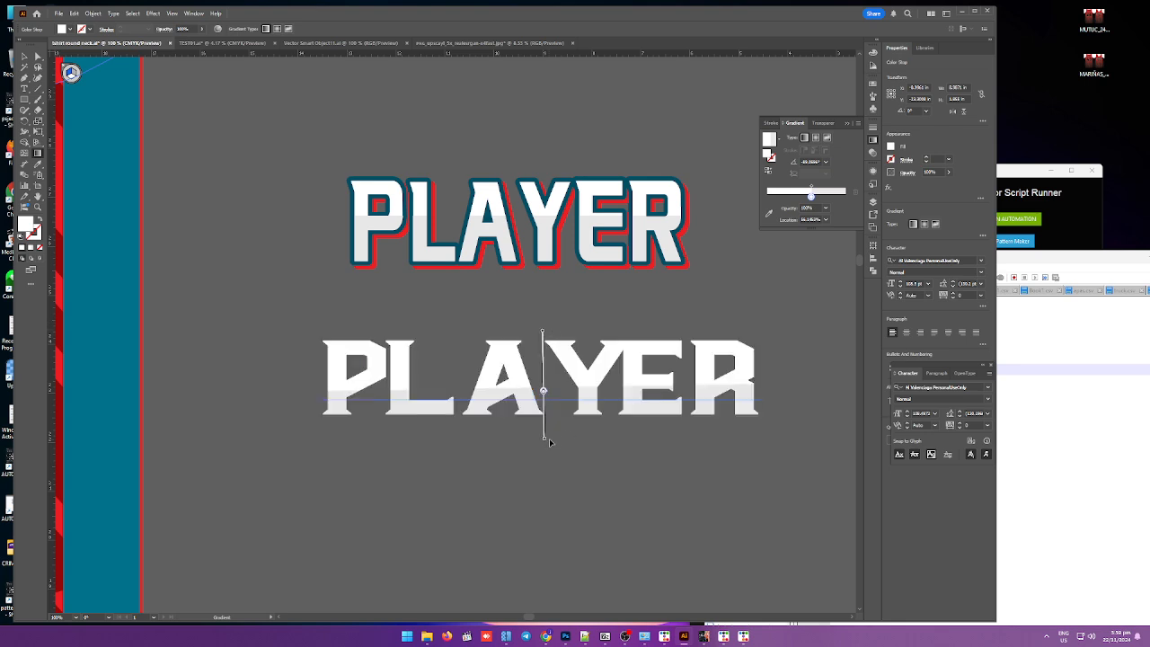
{"action": "key", "text": "ctrl+z"}
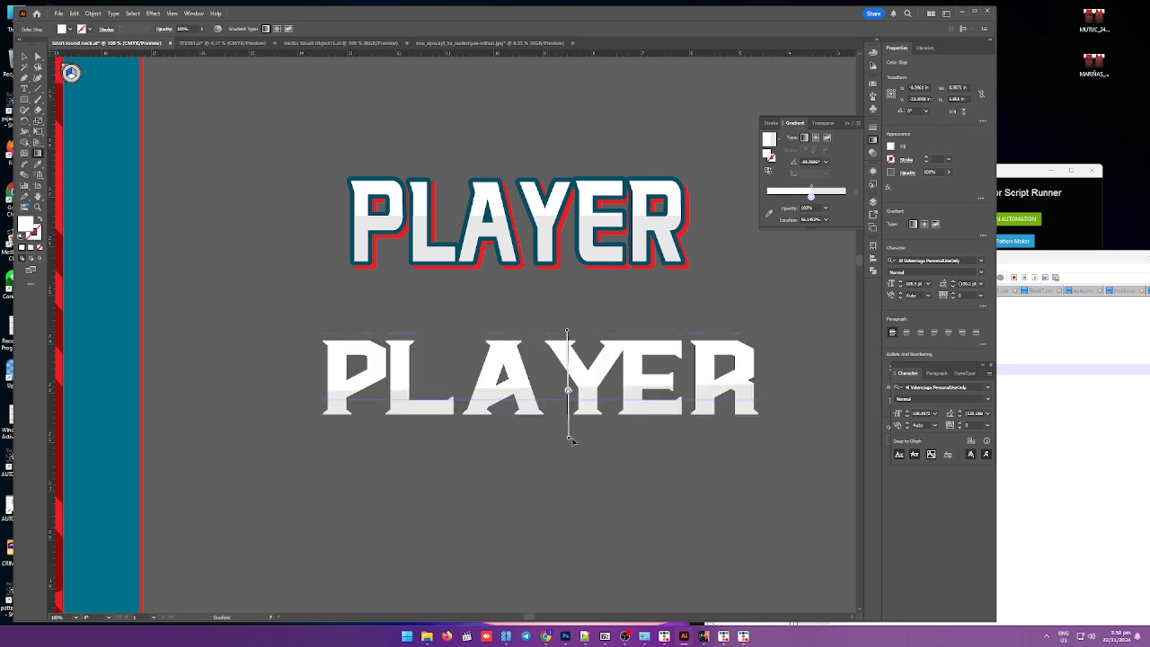
Step: Drag the gradient's lower end to shorten the gradient on the new PLAYER text
{"action": "mouse_move", "coordinate": [570, 440]}
{"action": "left_mouse_down"}
{"action": "mouse_move", "coordinate": [544, 445]}
{"action": "mouse_move", "coordinate": [543, 426]}
{"action": "left_mouse_up"}
{"action": "scroll", "coordinate": [548, 395], "scroll_direction": "up", "scroll_amount": 1}
{"action": "left_click", "coordinate": [400, 482]}
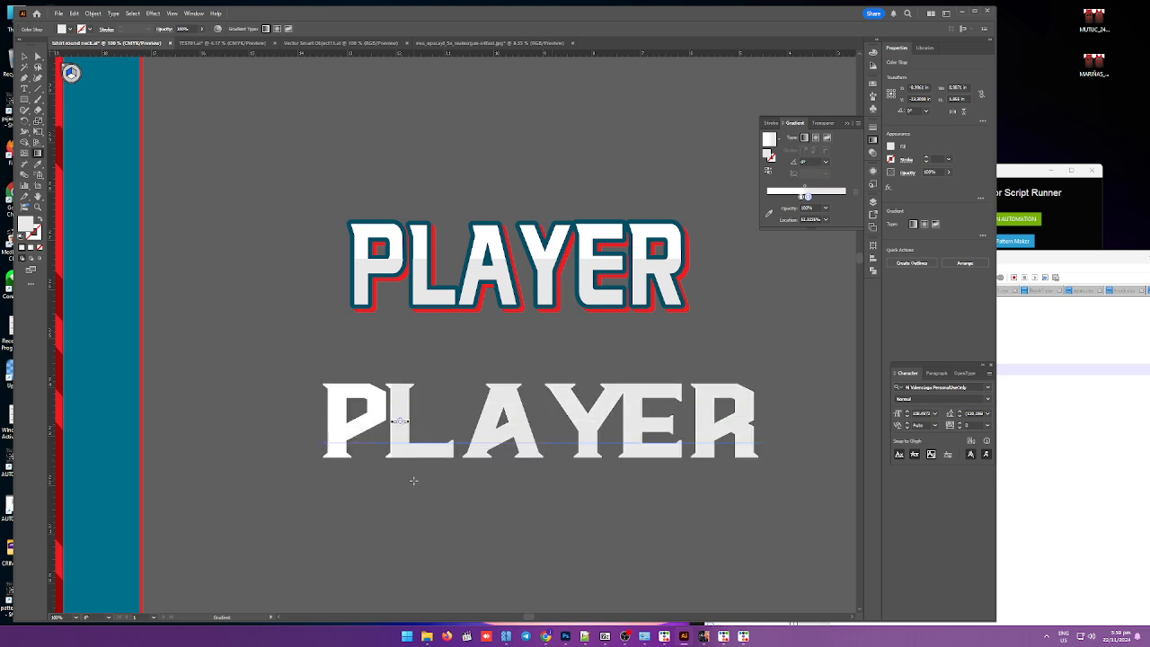
{"action": "key", "text": "ctrl+z"}
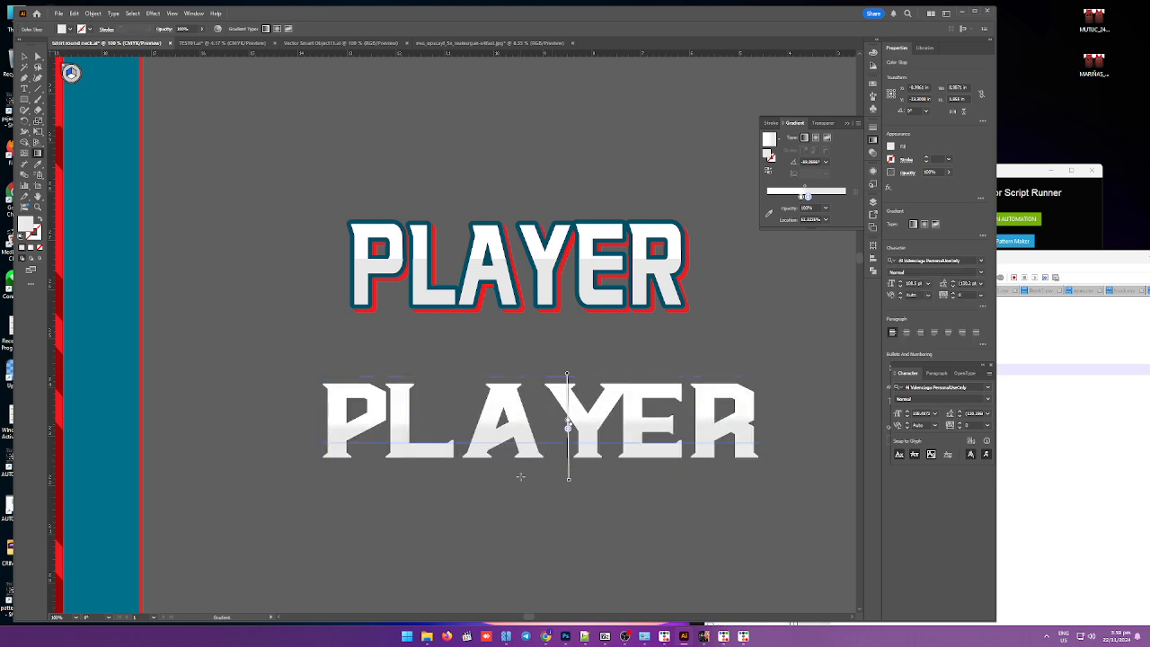
{"action": "scroll", "coordinate": [564, 425], "scroll_direction": "up", "scroll_amount": 7}
{"action": "scroll", "coordinate": [657, 465], "scroll_direction": "down", "scroll_amount": 3}
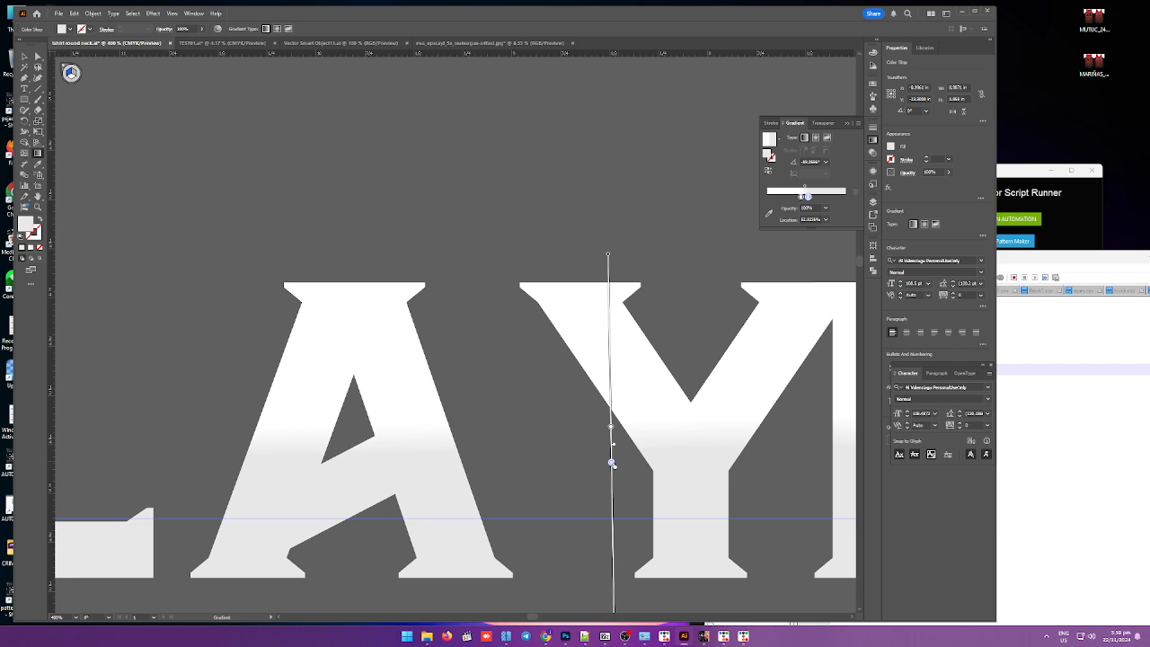
Step: Nudge the lower gradient stop and set its colour to light grey, R 198 G 193 B 196
{"action": "left_click_drag", "start_coordinate": [611, 463], "coordinate": [610, 456]}
{"action": "double_click", "coordinate": [25, 225]}
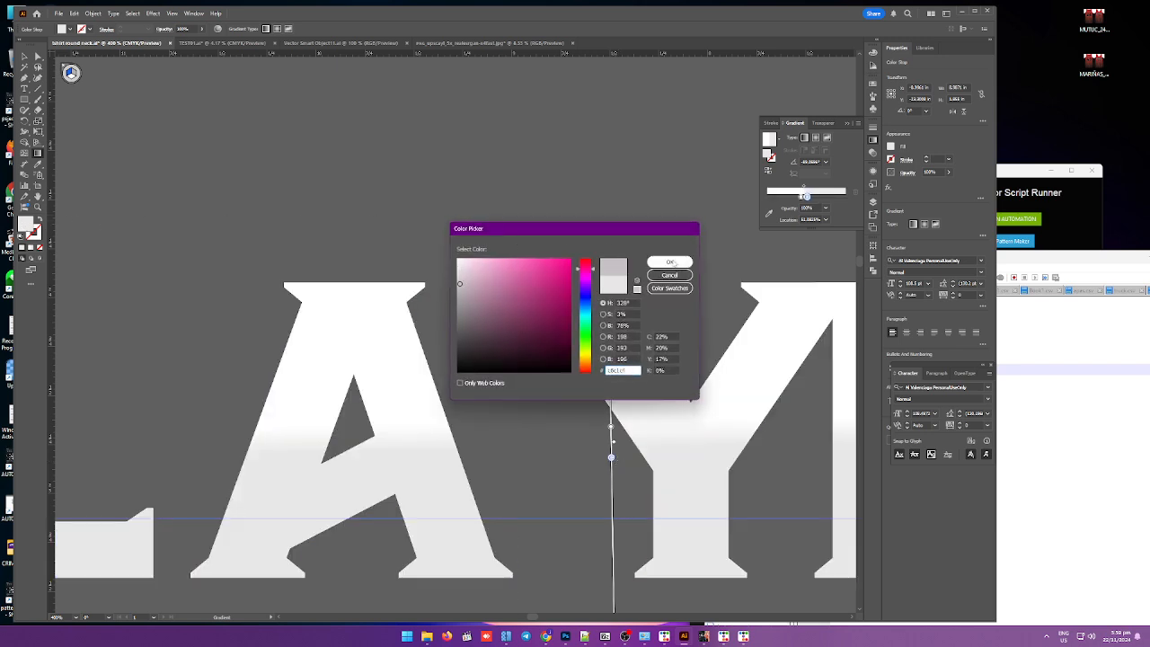
{"action": "left_click", "coordinate": [669, 262]}
Step: Move the gradient split higher on the new PLAYER text
{"action": "scroll", "coordinate": [462, 323], "scroll_direction": "down", "scroll_amount": 2}
{"action": "scroll", "coordinate": [461, 323], "scroll_direction": "down", "scroll_amount": 3}
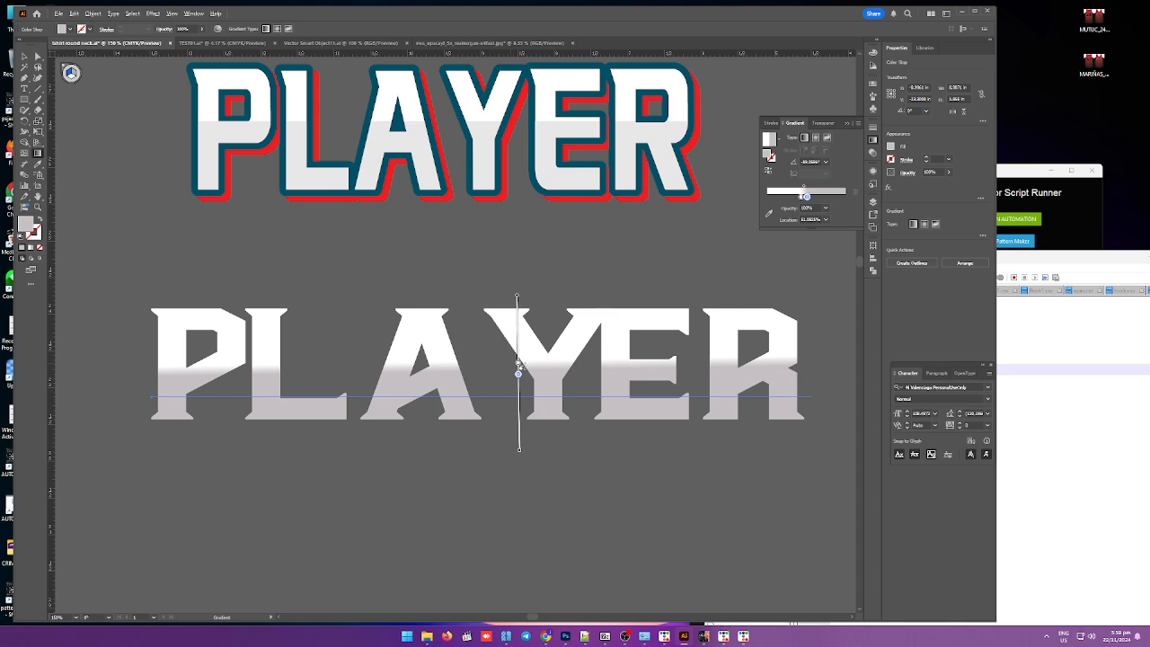
{"action": "scroll", "coordinate": [513, 366], "scroll_direction": "up", "scroll_amount": 3}
{"action": "scroll", "coordinate": [513, 383], "scroll_direction": "up", "scroll_amount": 3}
{"action": "mouse_move", "coordinate": [508, 387]}
{"action": "left_mouse_down"}
{"action": "mouse_move", "coordinate": [506, 336]}
{"action": "mouse_move", "coordinate": [504, 353]}
{"action": "left_mouse_up"}
{"action": "scroll", "coordinate": [454, 369], "scroll_direction": "down", "scroll_amount": 5}
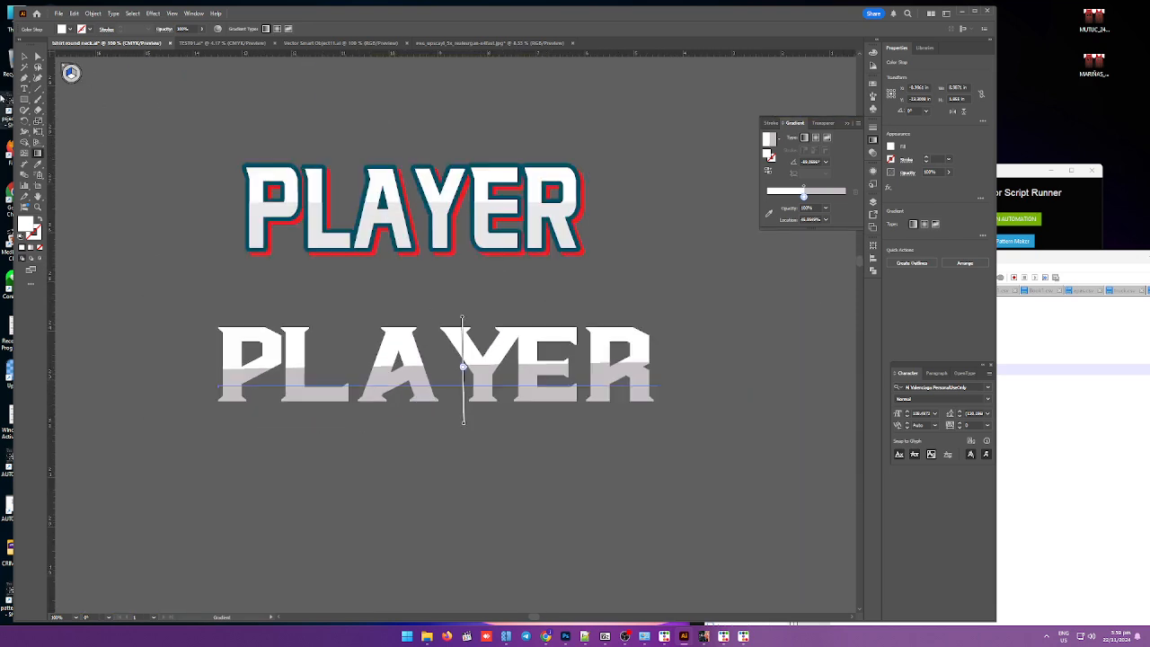
Step: Deselect everything and sample the original PLAYER text's teal stroke as the current appearance with the Eyedropper
{"action": "left_click", "coordinate": [25, 56]}
{"action": "left_click", "coordinate": [207, 244]}
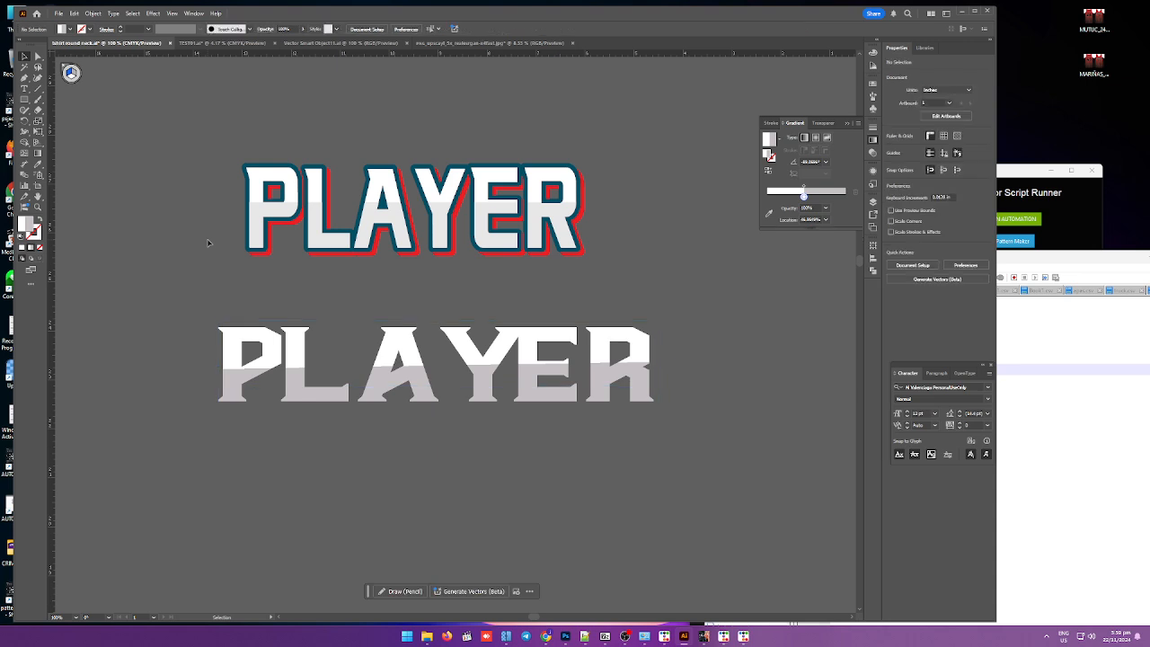
{"action": "left_click", "coordinate": [872, 170]}
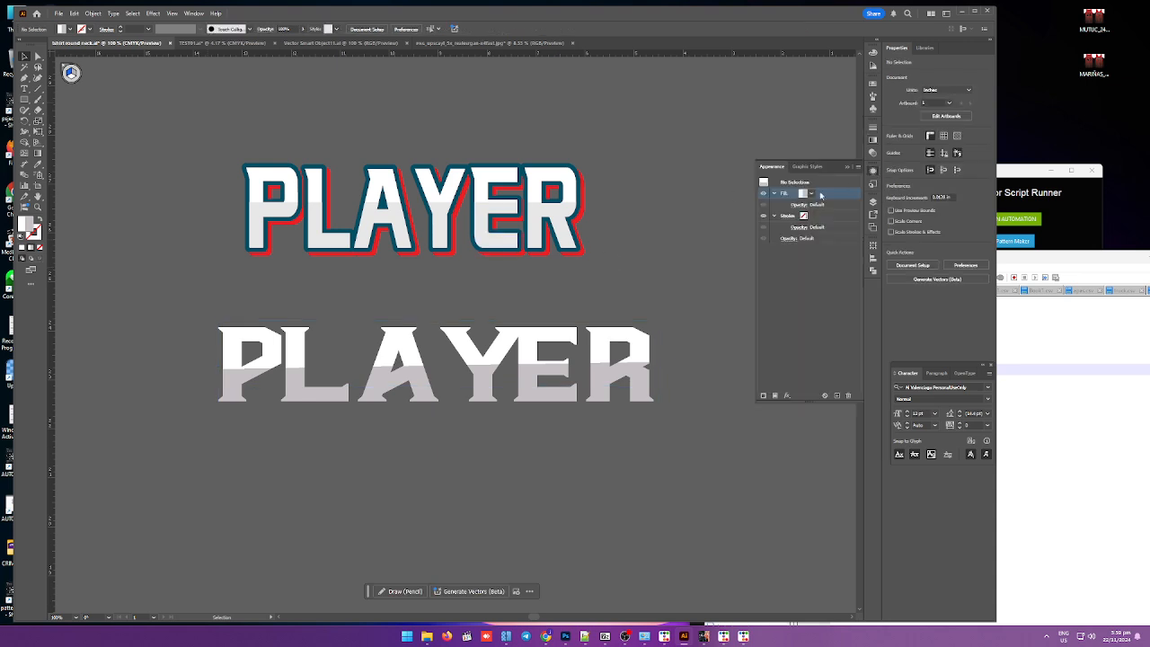
{"action": "left_click", "coordinate": [804, 218]}
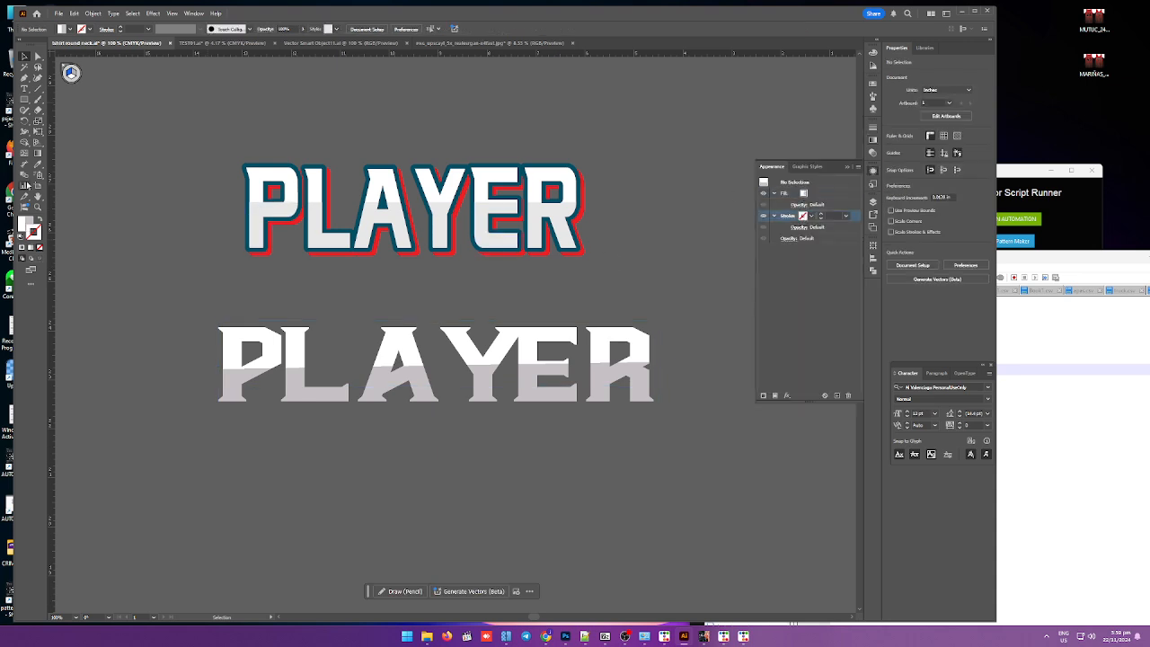
{"action": "left_click", "coordinate": [38, 164]}
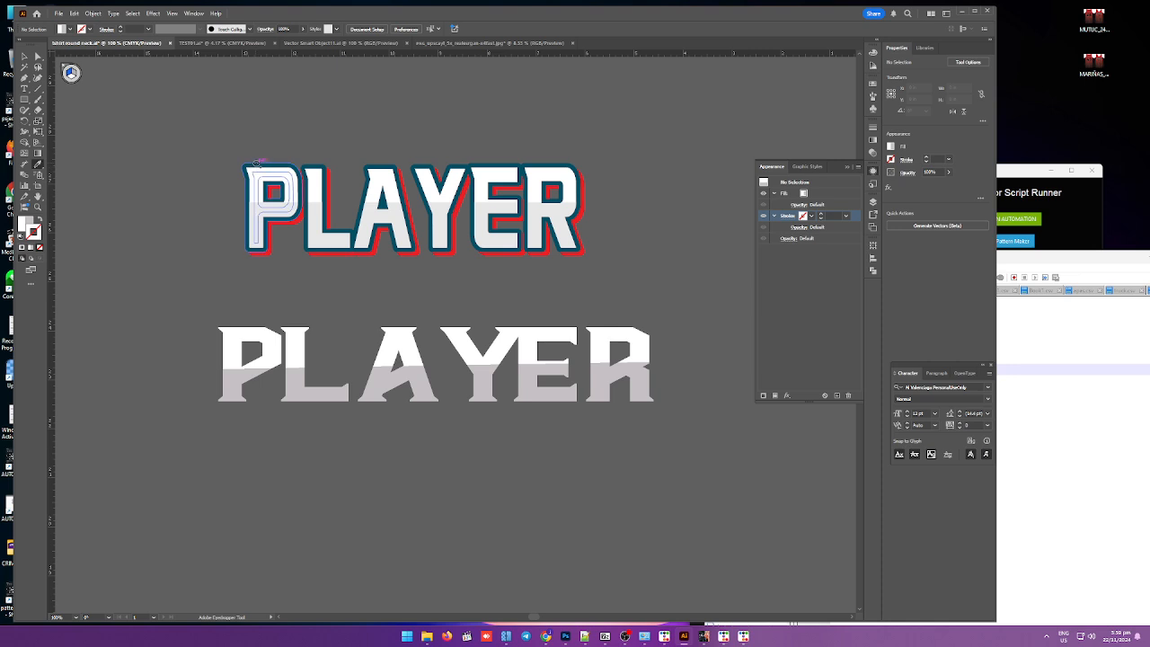
{"action": "left_click", "coordinate": [256, 165]}
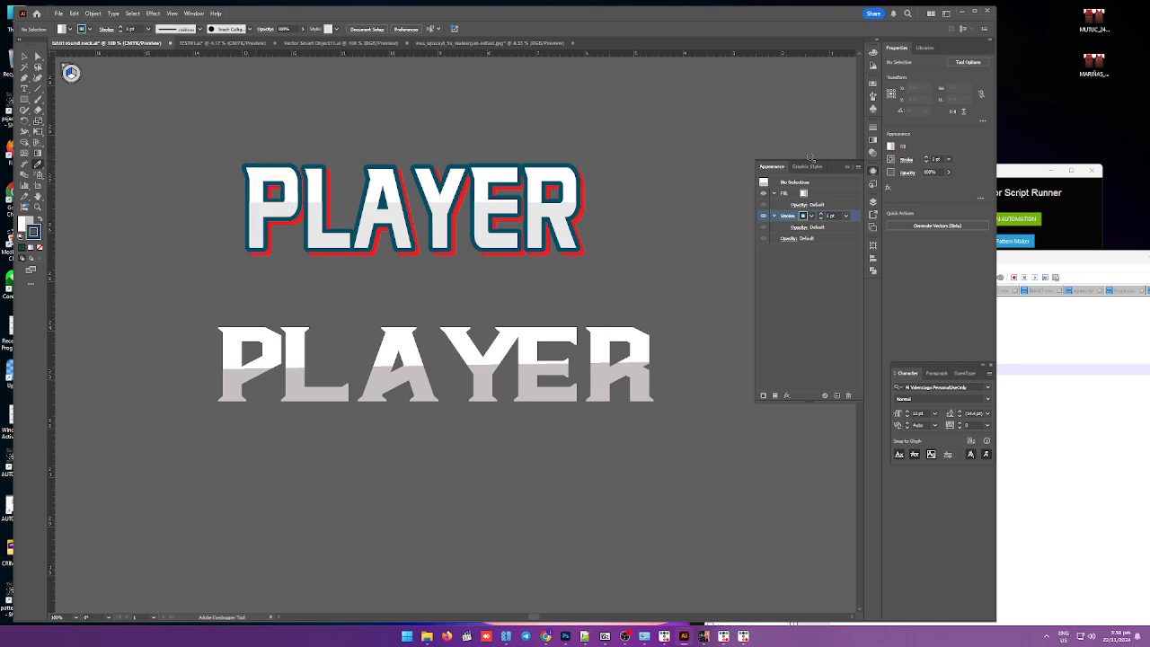
{"action": "left_click", "coordinate": [821, 214]}
{"action": "left_click", "coordinate": [821, 213]}
{"action": "key", "text": "v"}
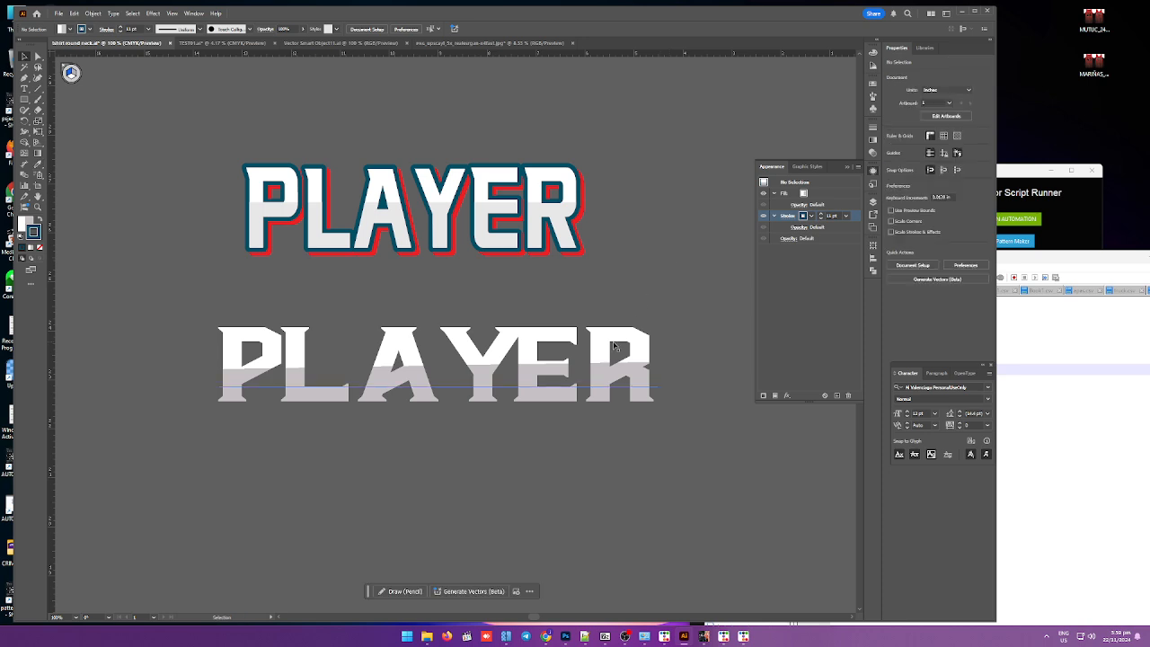
Step: Apply the original's teal stroke to the new PLAYER text with the Eyedropper and increase its stroke weight
{"action": "left_click", "coordinate": [637, 336]}
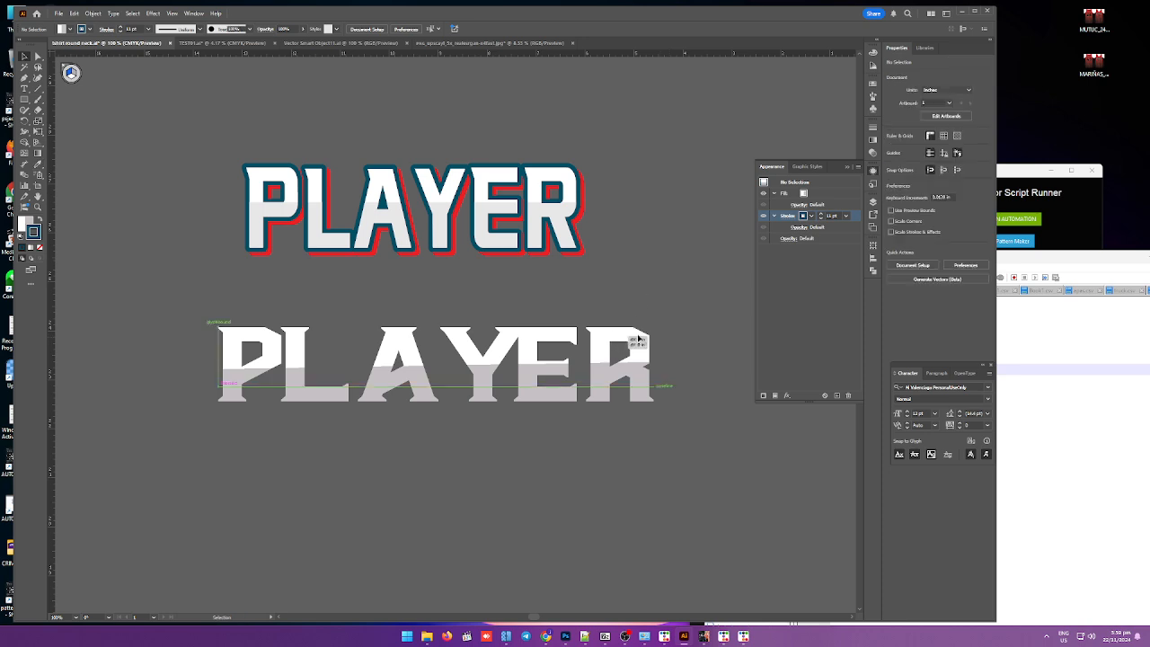
{"action": "left_click", "coordinate": [39, 166]}
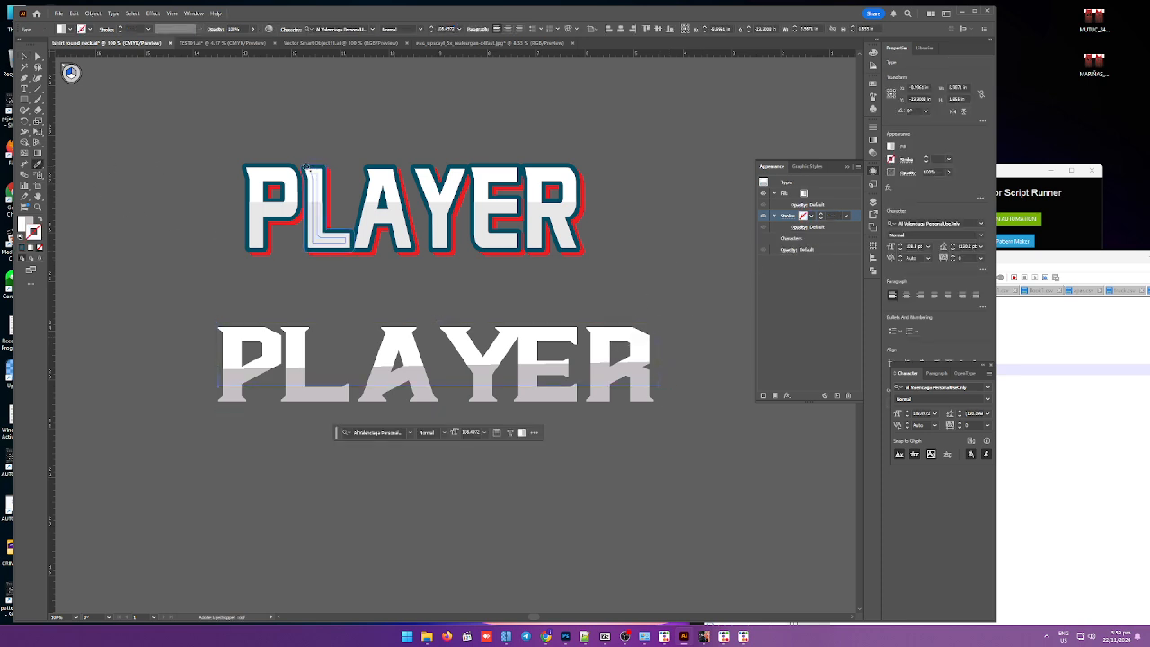
{"action": "left_click", "coordinate": [309, 172]}
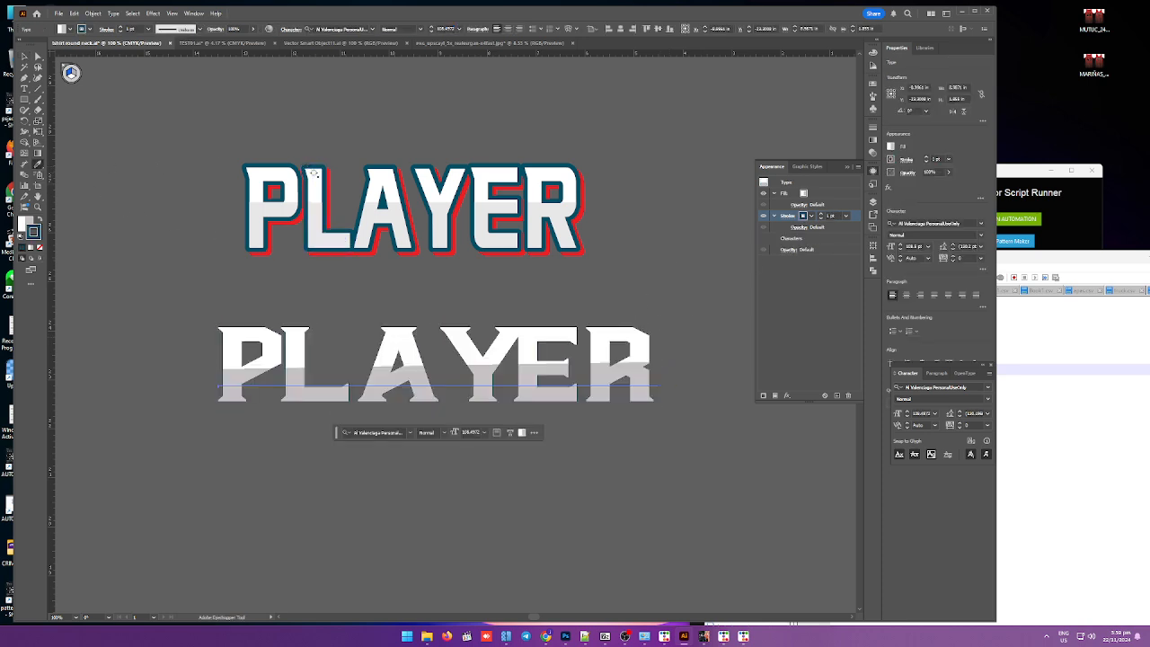
{"action": "left_click", "coordinate": [820, 214]}
{"action": "left_click", "coordinate": [821, 214]}
{"action": "left_click", "coordinate": [820, 215]}
{"action": "left_click", "coordinate": [821, 215]}
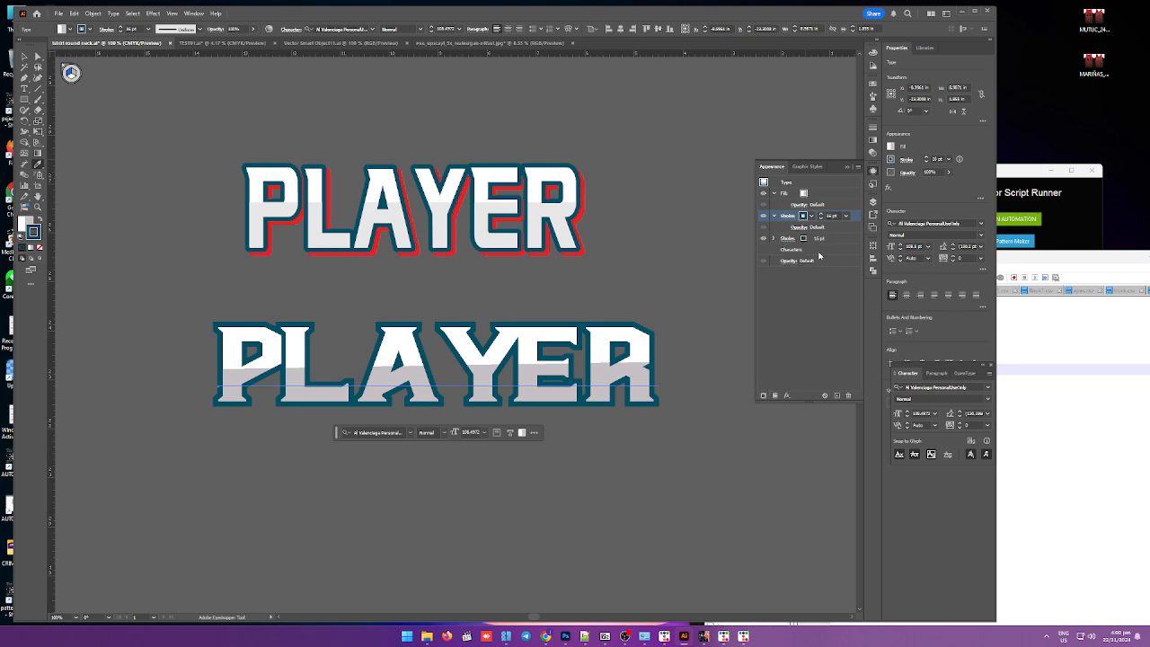
Step: Add a second fill to the new PLAYER text and try sampling the original's red shadow into it
{"action": "left_click", "coordinate": [774, 396]}
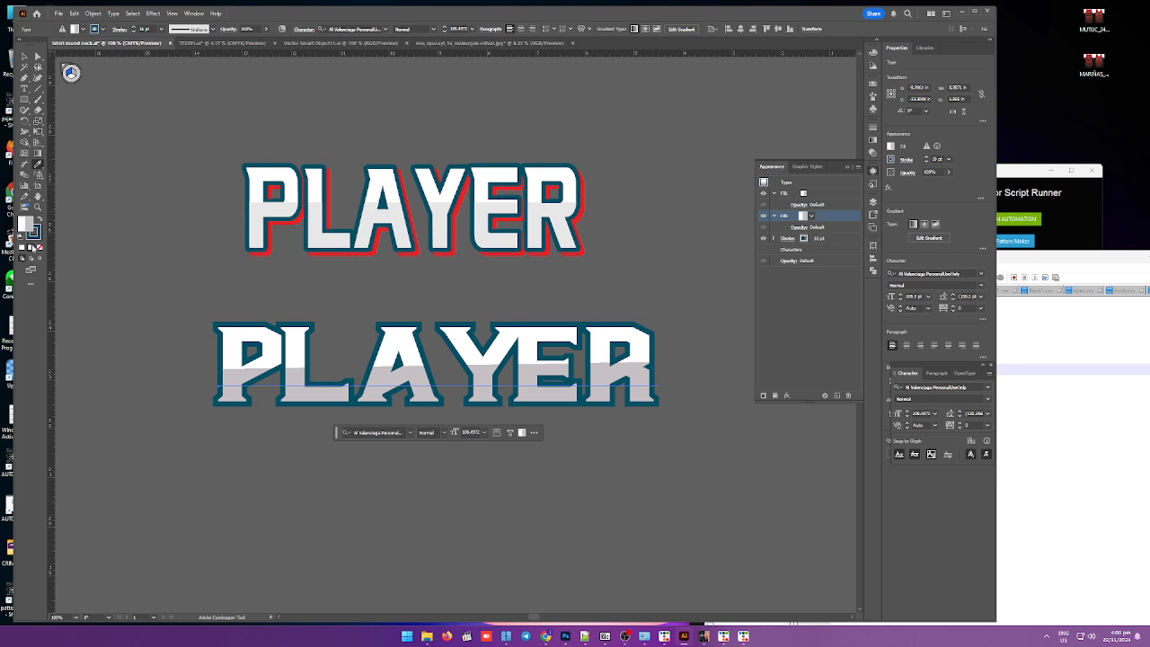
{"action": "left_click", "coordinate": [37, 246]}
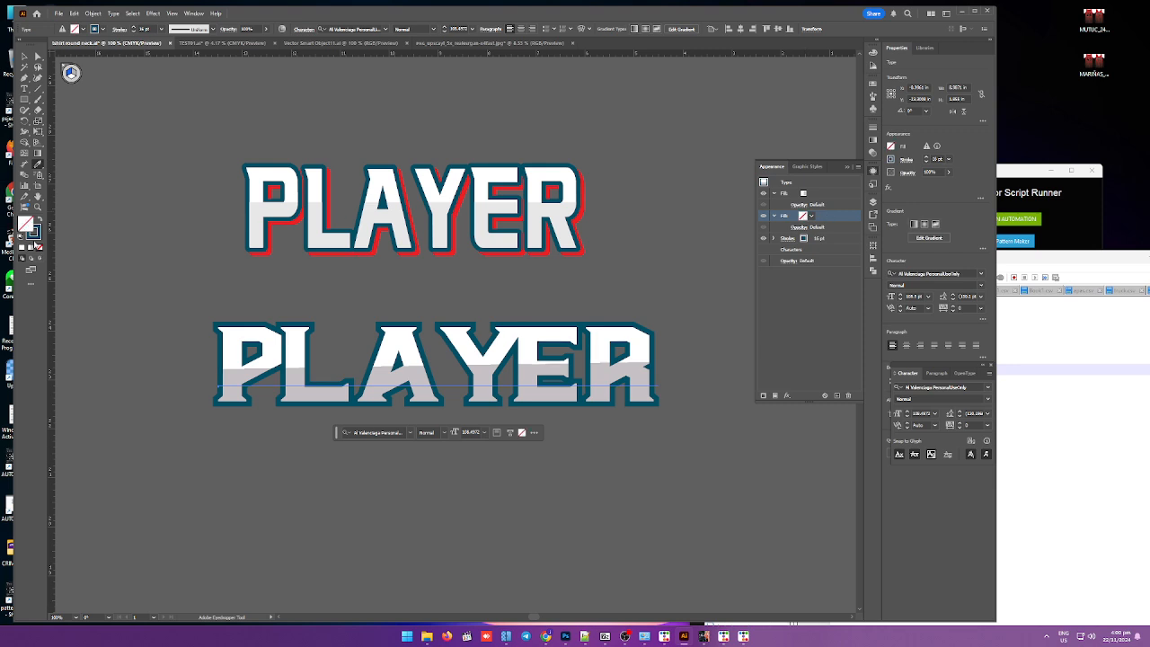
{"action": "left_click", "coordinate": [282, 225]}
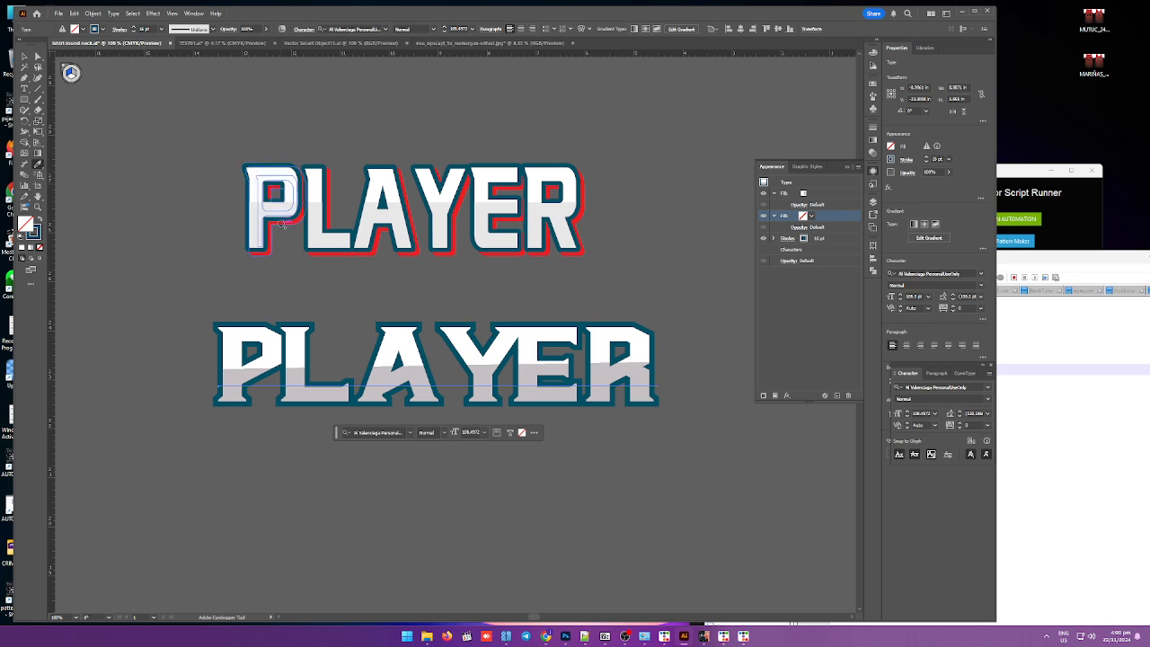
{"action": "left_click", "coordinate": [282, 224]}
{"action": "key", "text": "ctrl+z"}
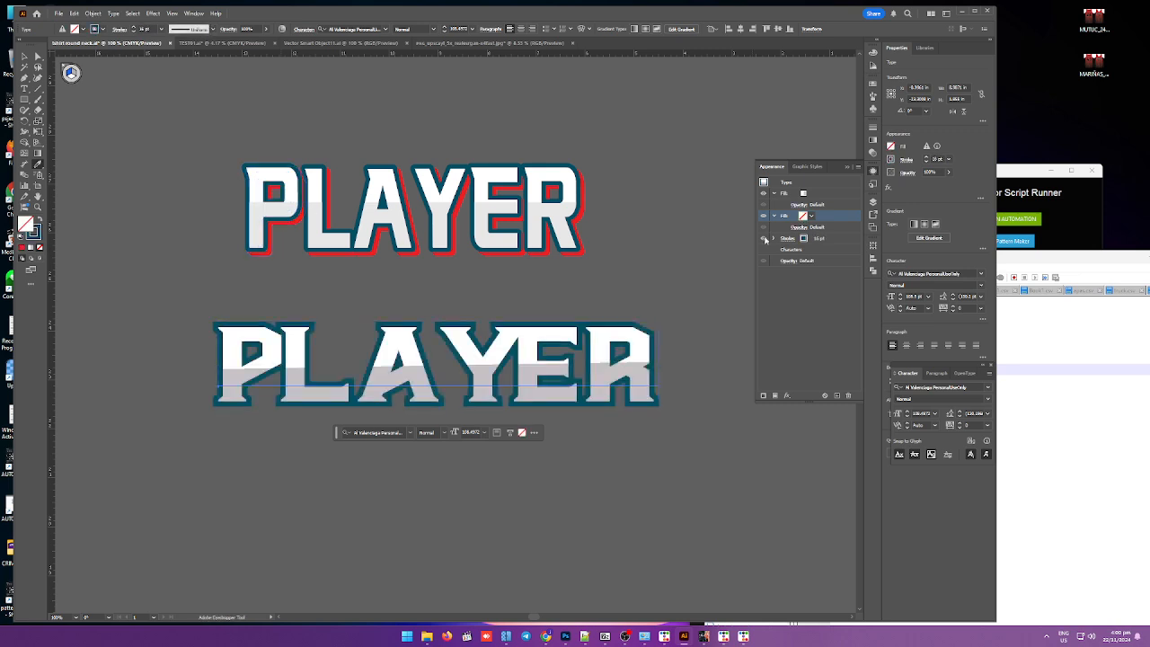
Step: Reorder the new PLAYER text's appearance so the added fill sits below the stroke
{"action": "left_click_drag", "start_coordinate": [826, 216], "coordinate": [830, 189]}
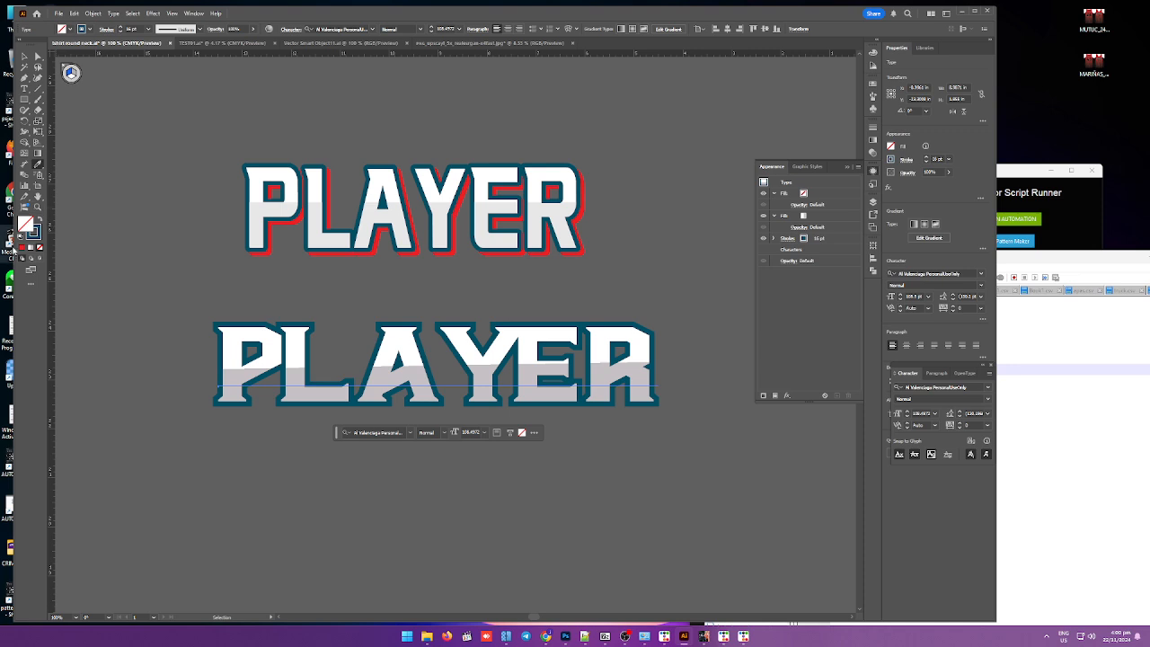
{"action": "left_click", "coordinate": [22, 251]}
{"action": "key", "text": "ctrl+z"}
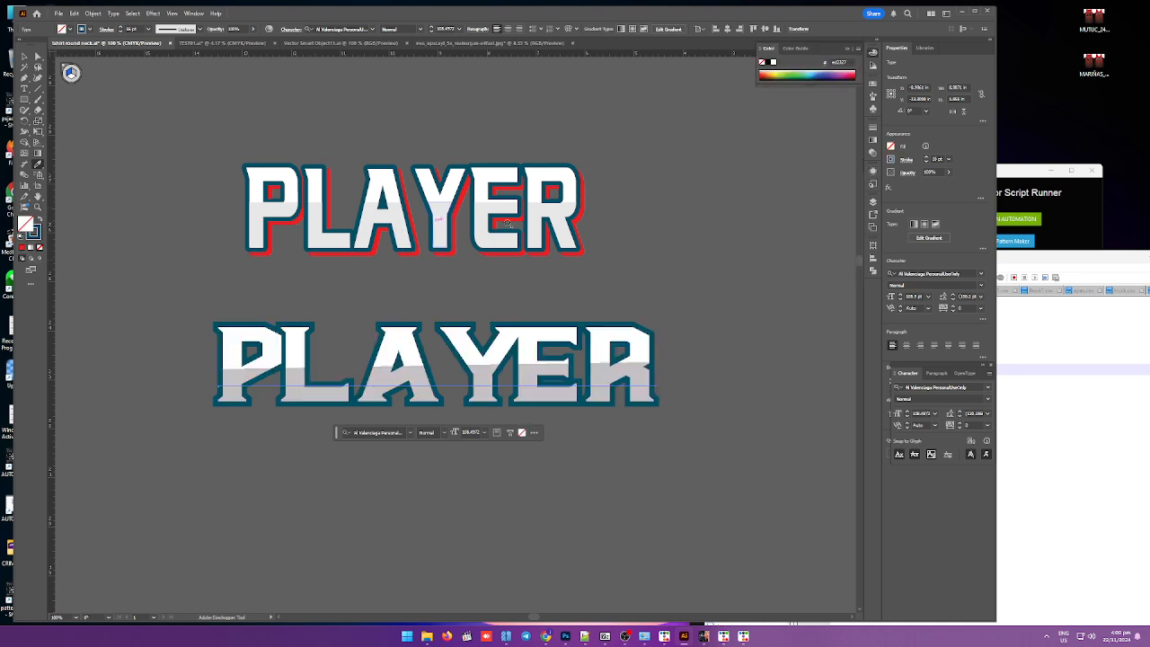
{"action": "key", "text": "F7"}
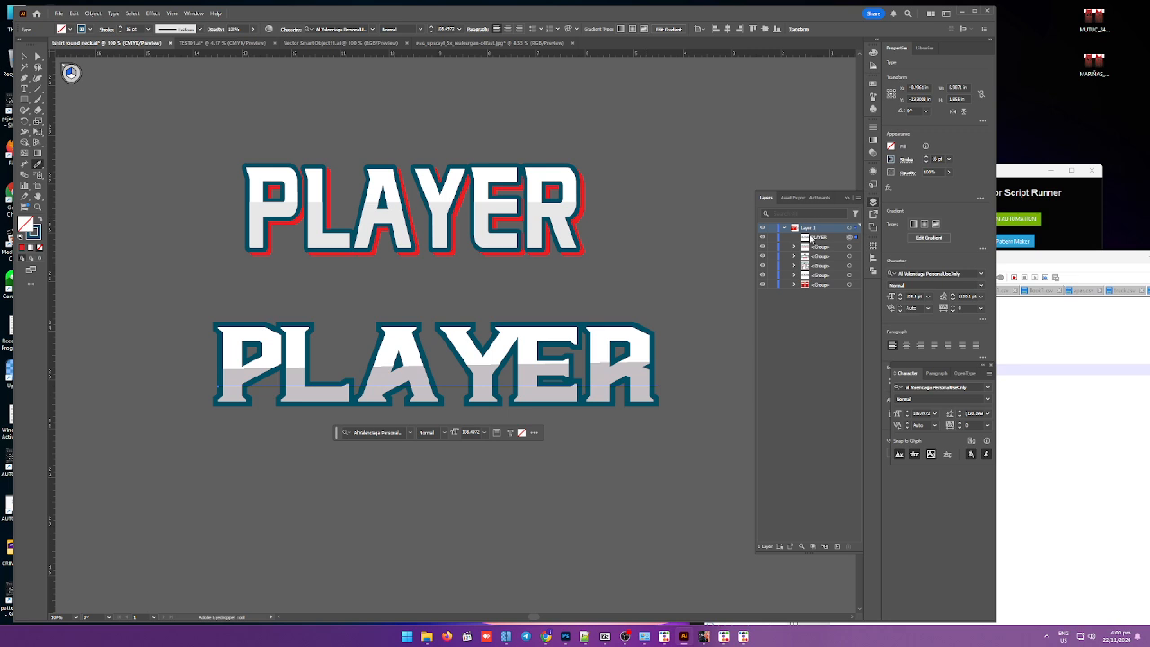
{"action": "left_click", "coordinate": [873, 172]}
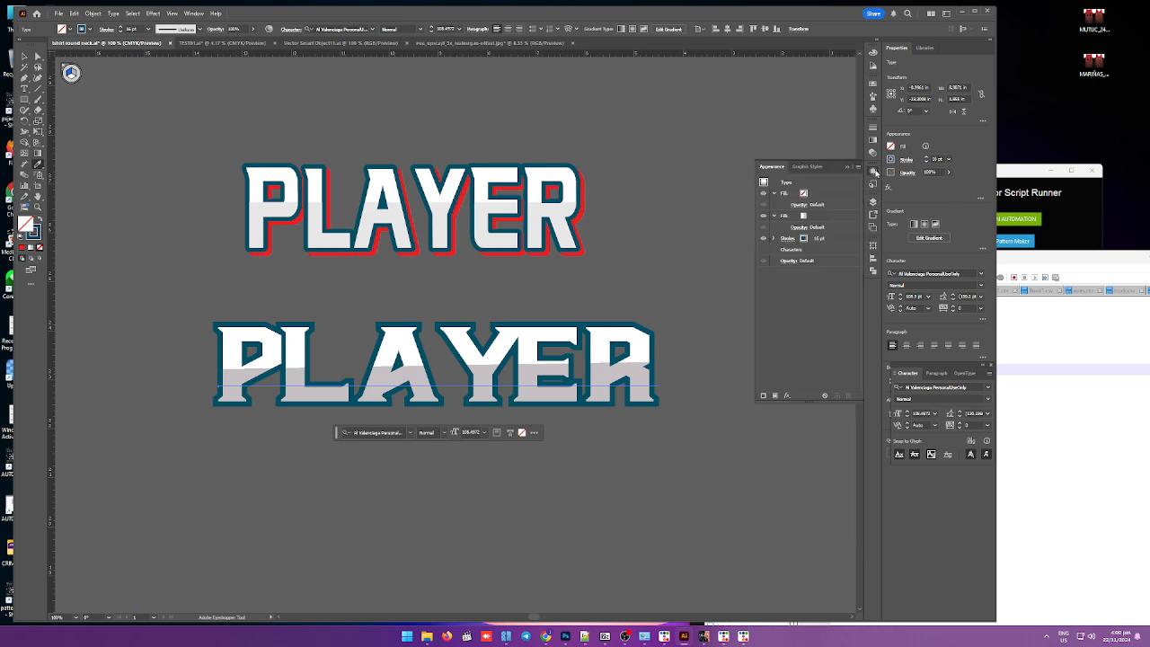
{"action": "left_click_drag", "start_coordinate": [822, 200], "coordinate": [829, 248]}
Step: Try to sample the original's red shadow colour into the bottom fill with the Eyedropper
{"action": "key", "text": "v"}
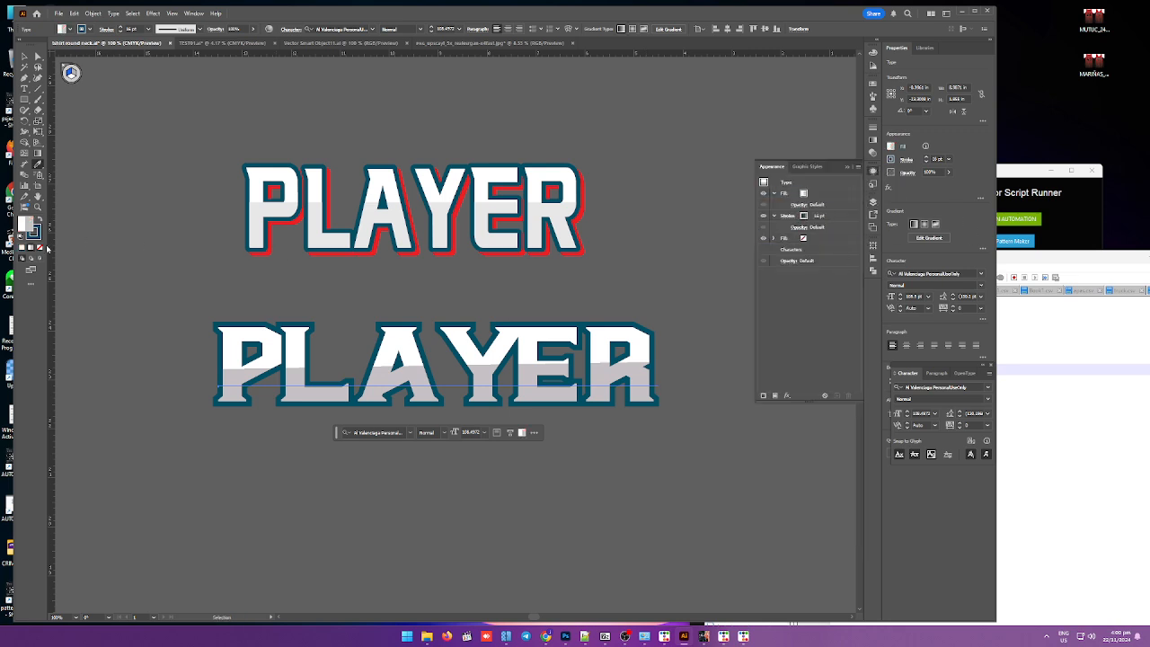
{"action": "left_click", "coordinate": [39, 169]}
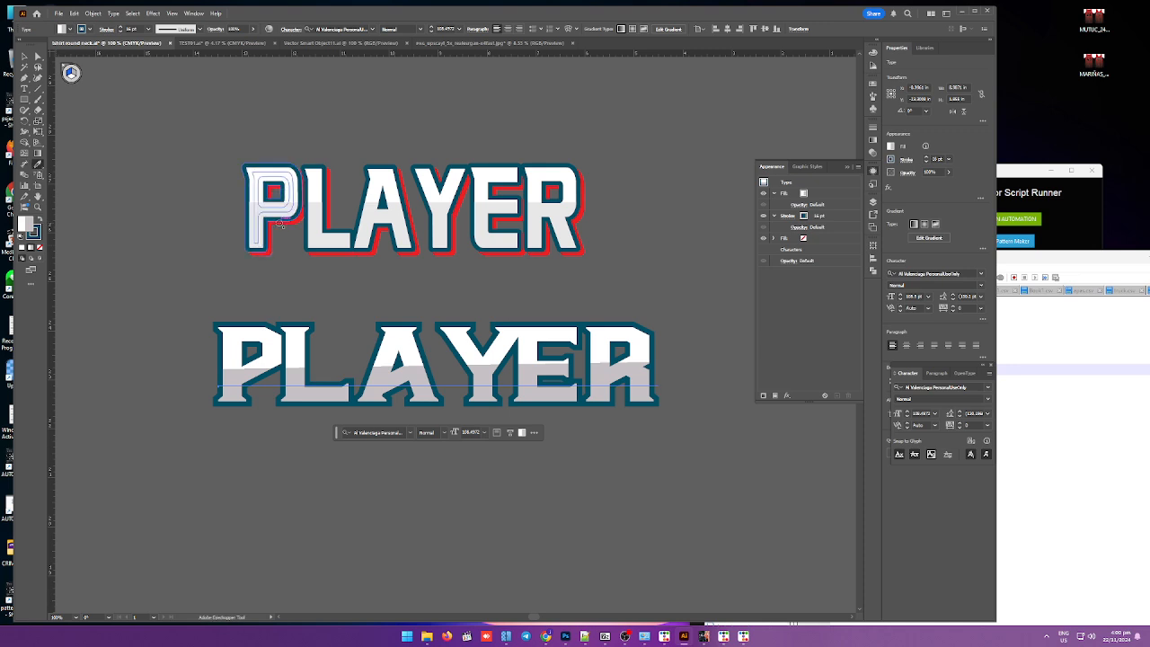
{"action": "left_click", "coordinate": [280, 224]}
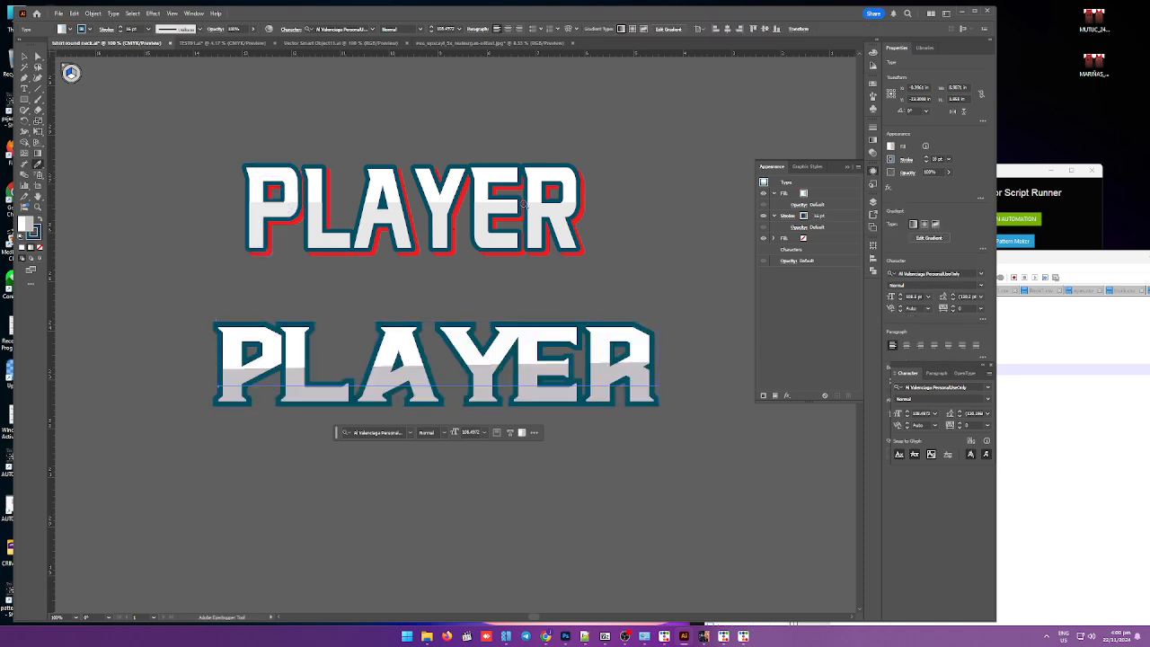
{"action": "key", "text": "v"}
{"action": "left_click", "coordinate": [808, 238]}
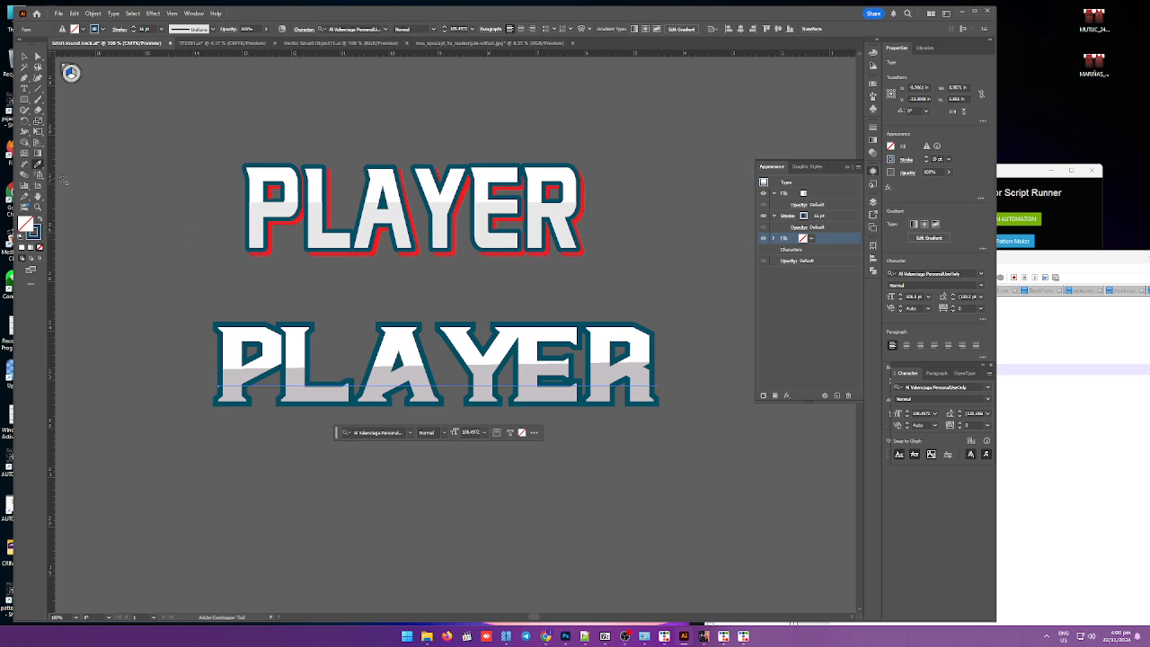
{"action": "left_click", "coordinate": [269, 254]}
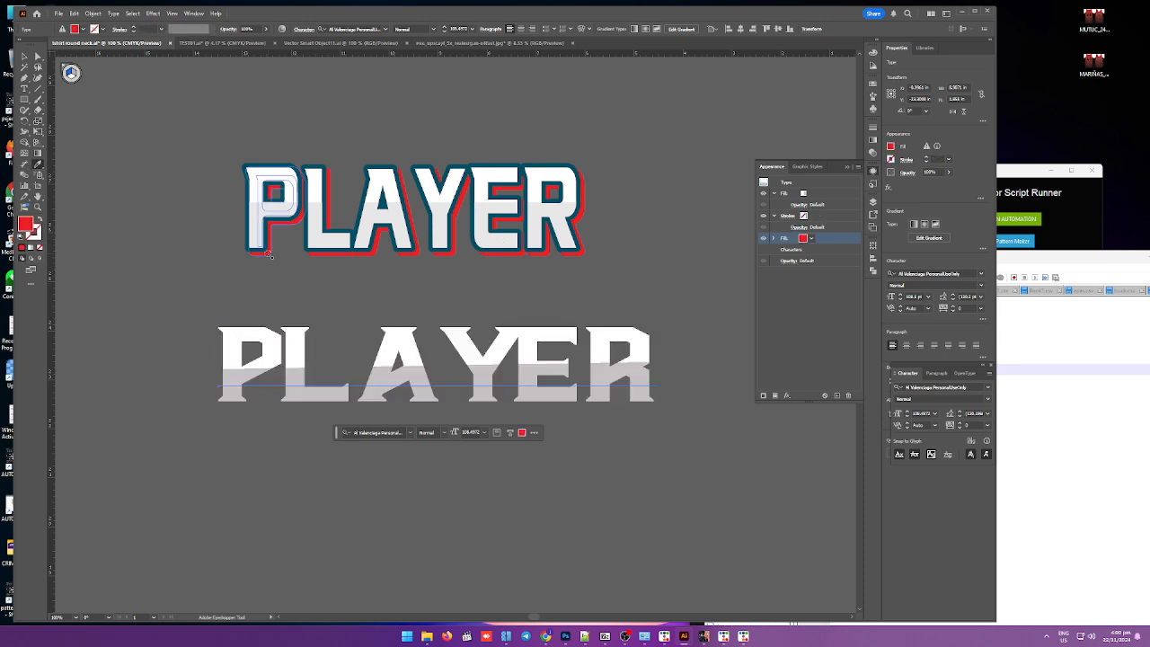
{"action": "key", "text": "ctrl+z"}
{"action": "key", "text": "v"}
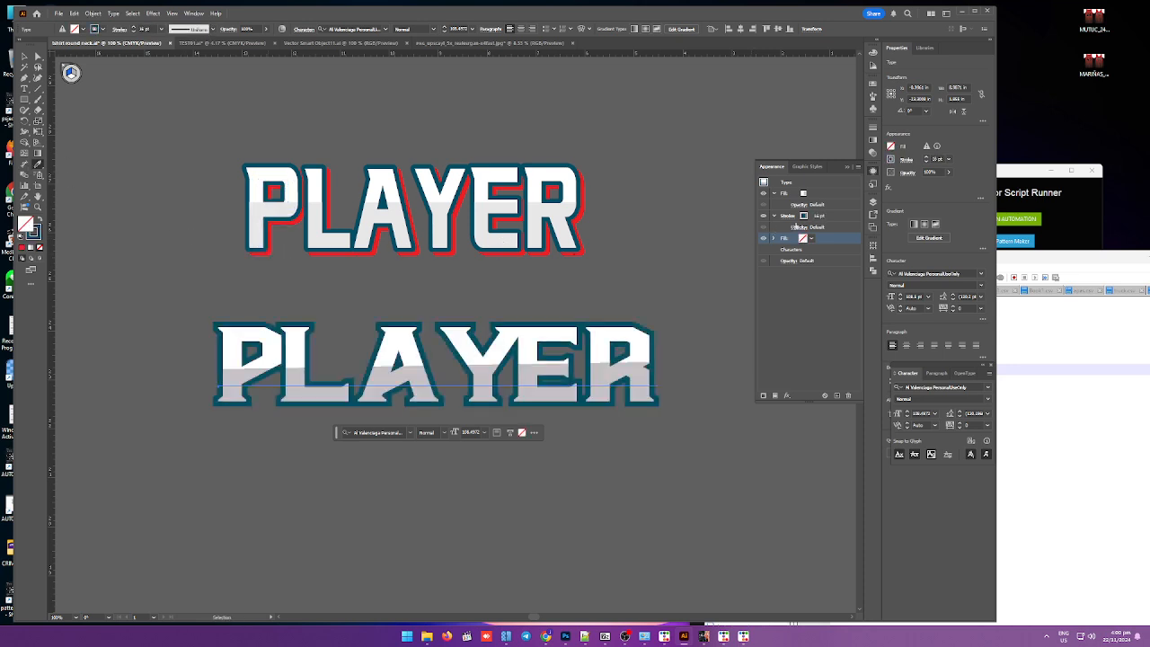
Step: Set the bottom fill of the new PLAYER text to red from the swatches
{"action": "left_click", "coordinate": [818, 221]}
{"action": "left_click", "coordinate": [817, 241]}
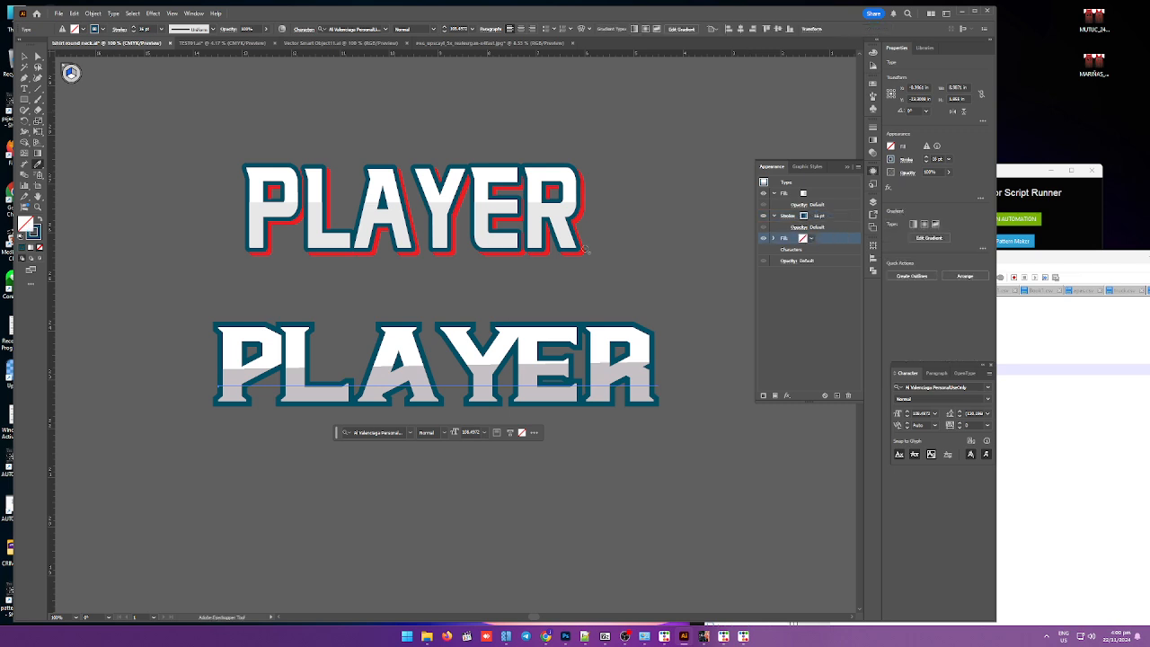
{"action": "scroll", "coordinate": [333, 267], "scroll_direction": "up", "scroll_amount": 2}
{"action": "left_click", "coordinate": [803, 240]}
{"action": "left_click", "coordinate": [804, 241]}
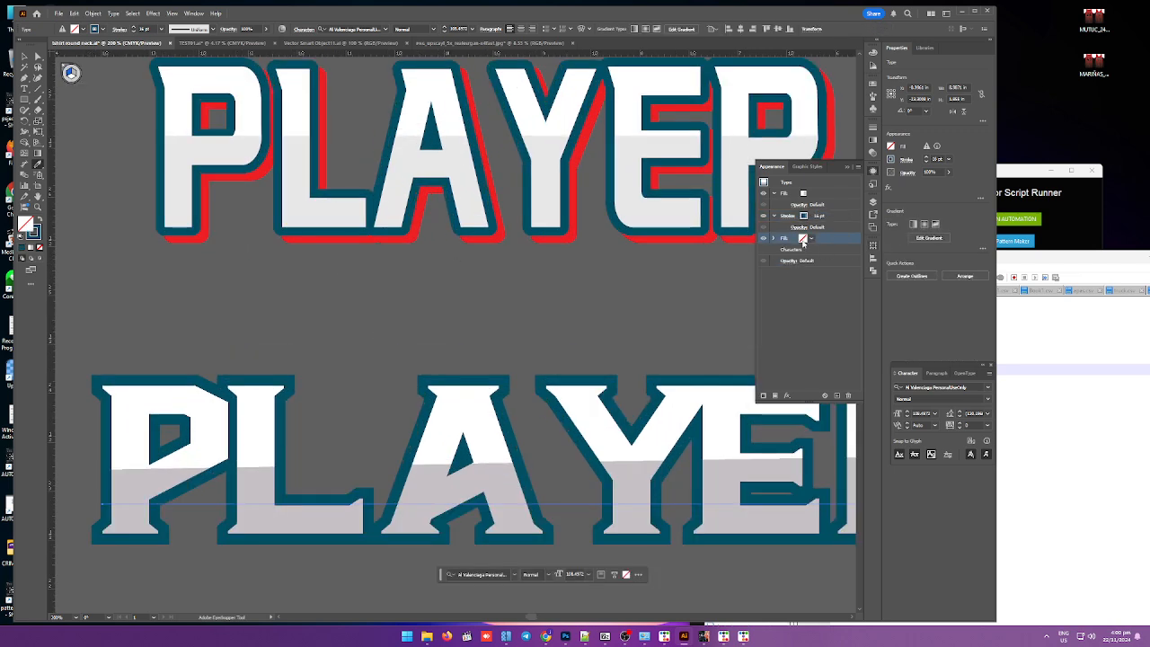
{"action": "left_click", "coordinate": [804, 240]}
{"action": "left_click", "coordinate": [732, 271]}
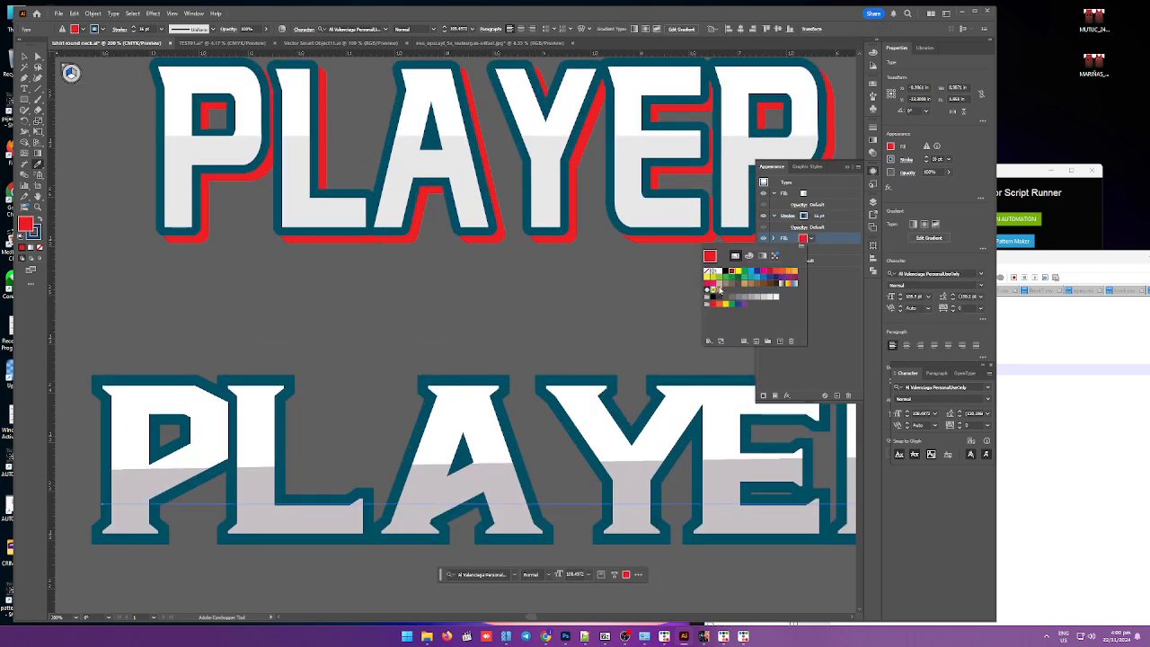
{"action": "left_click", "coordinate": [832, 280]}
{"action": "left_click", "coordinate": [857, 167]}
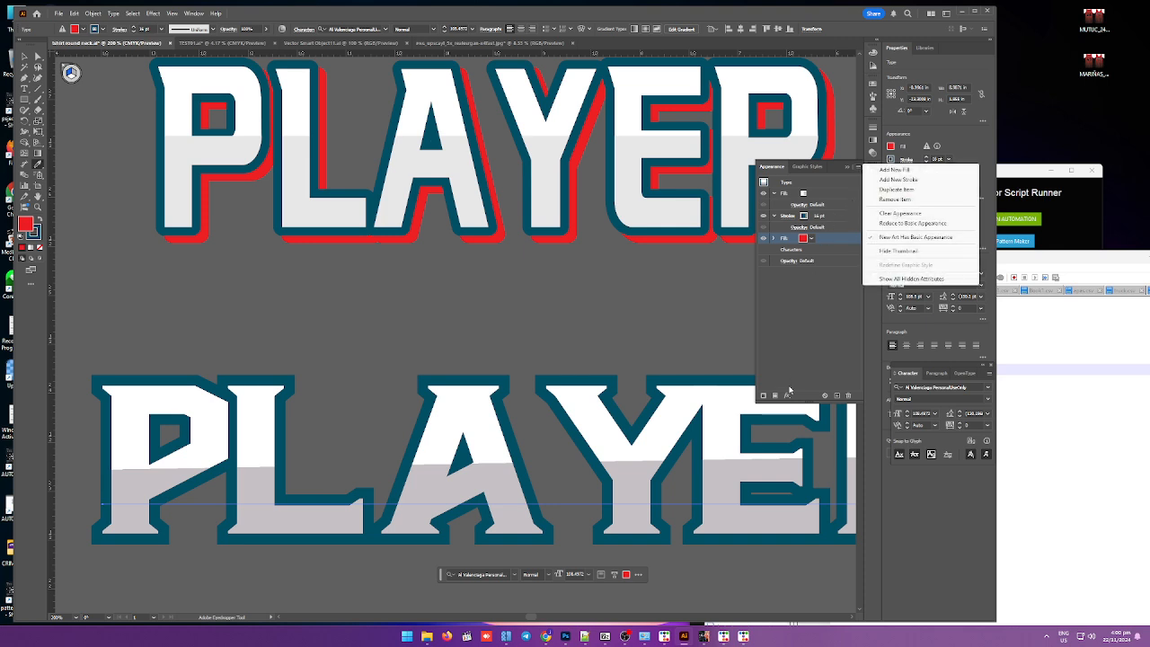
{"action": "left_click", "coordinate": [789, 392]}
{"action": "left_click", "coordinate": [786, 395]}
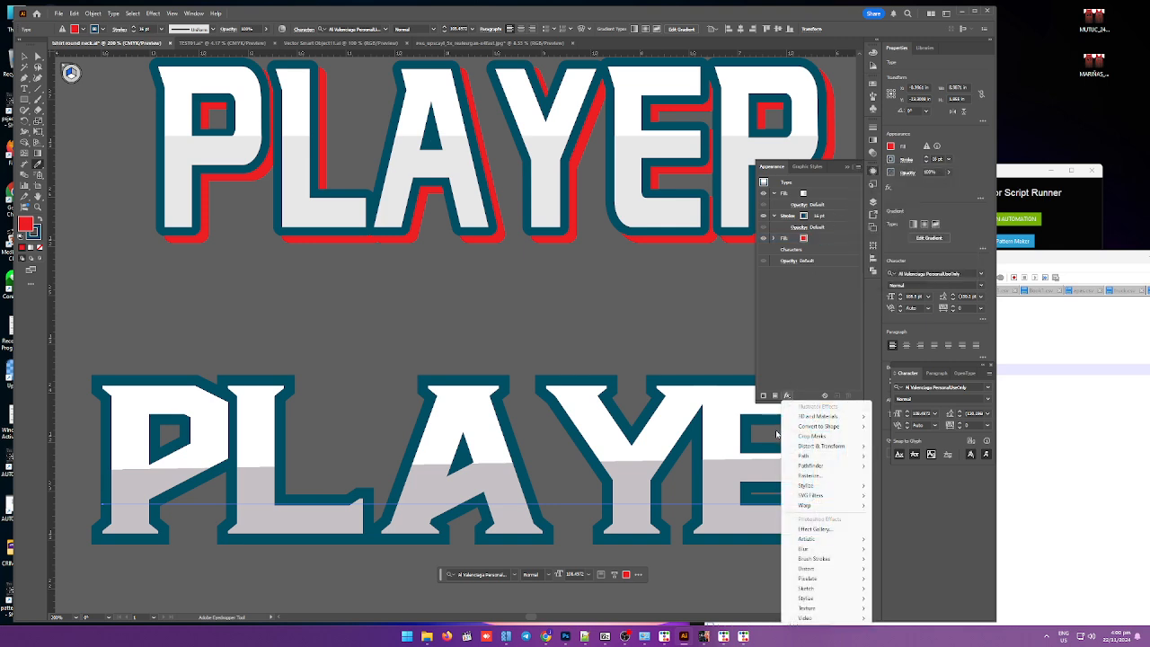
{"action": "left_click", "coordinate": [735, 452]}
{"action": "scroll", "coordinate": [742, 451], "scroll_direction": "down", "scroll_amount": 1}
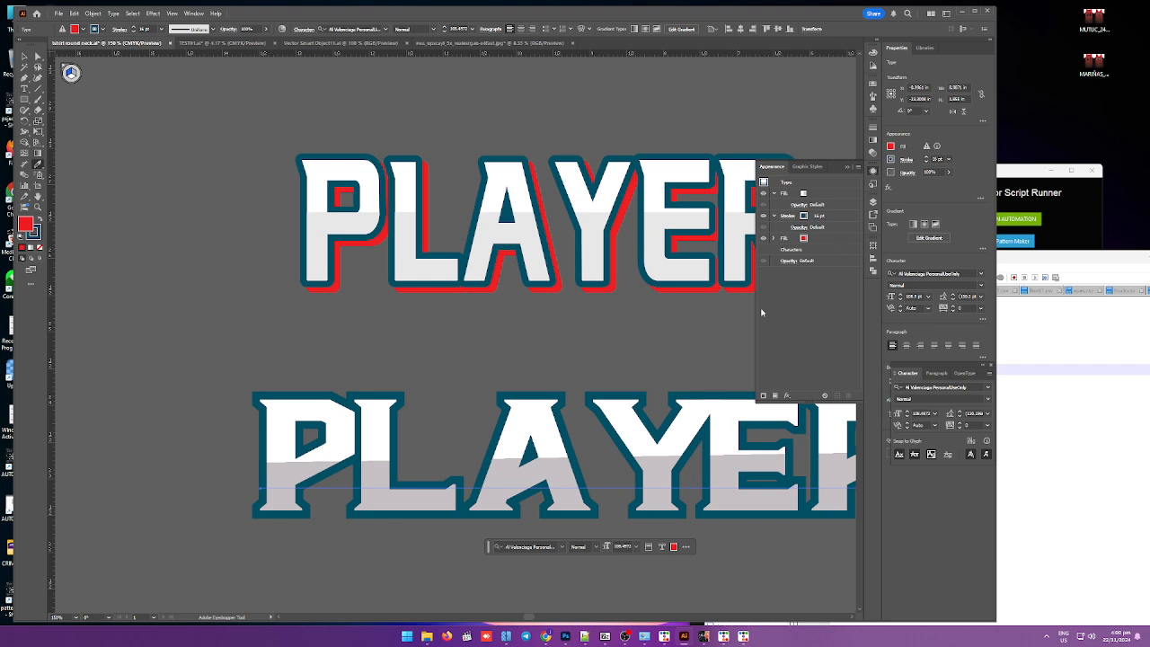
{"action": "scroll", "coordinate": [633, 327], "scroll_direction": "down", "scroll_amount": 2}
{"action": "scroll", "coordinate": [705, 310], "scroll_direction": "up", "scroll_amount": 2}
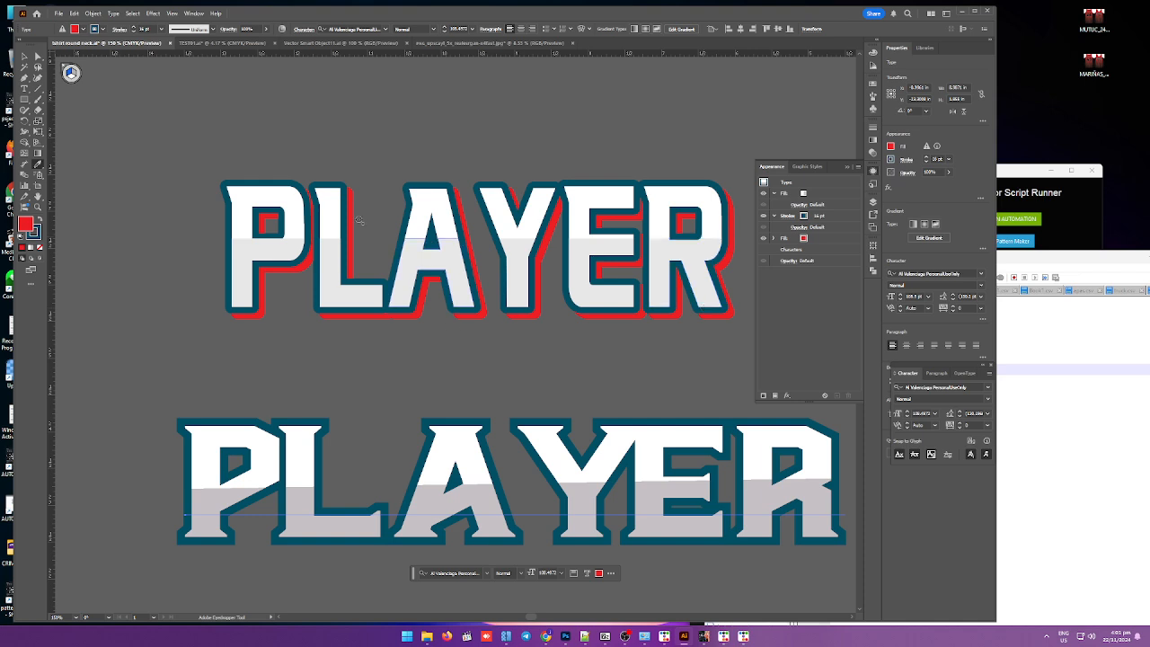
Step: Drag a duplicate of the new PLAYER text slightly to the right of the original
{"action": "left_click", "coordinate": [23, 56]}
{"action": "scroll", "coordinate": [205, 351], "scroll_direction": "down", "scroll_amount": 2}
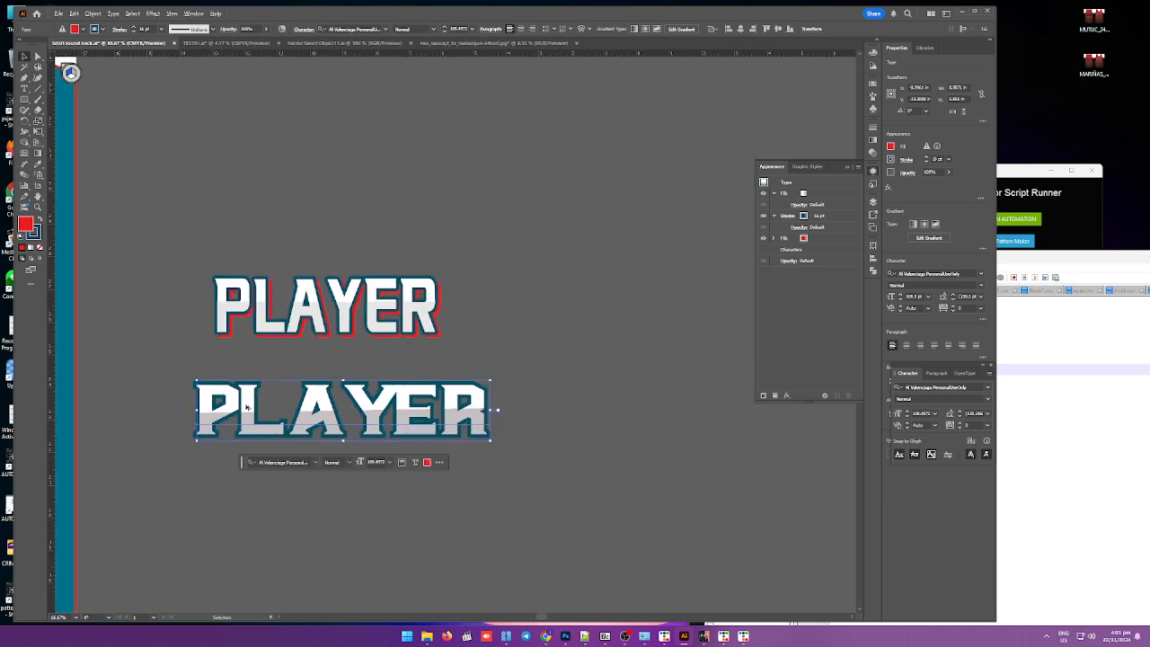
{"action": "left_click_drag", "start_coordinate": [244, 407], "coordinate": [300, 401]}
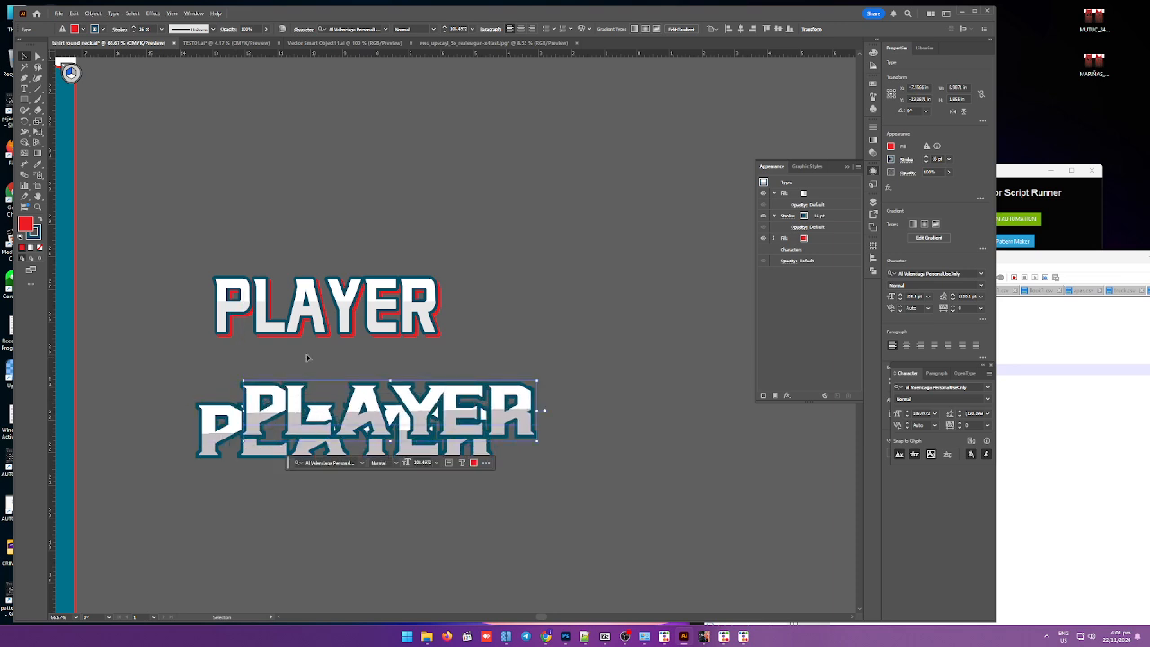
Step: Hide the top gradient fill of the shifted PLAYER copy in its appearance stack
{"action": "left_click", "coordinate": [804, 217]}
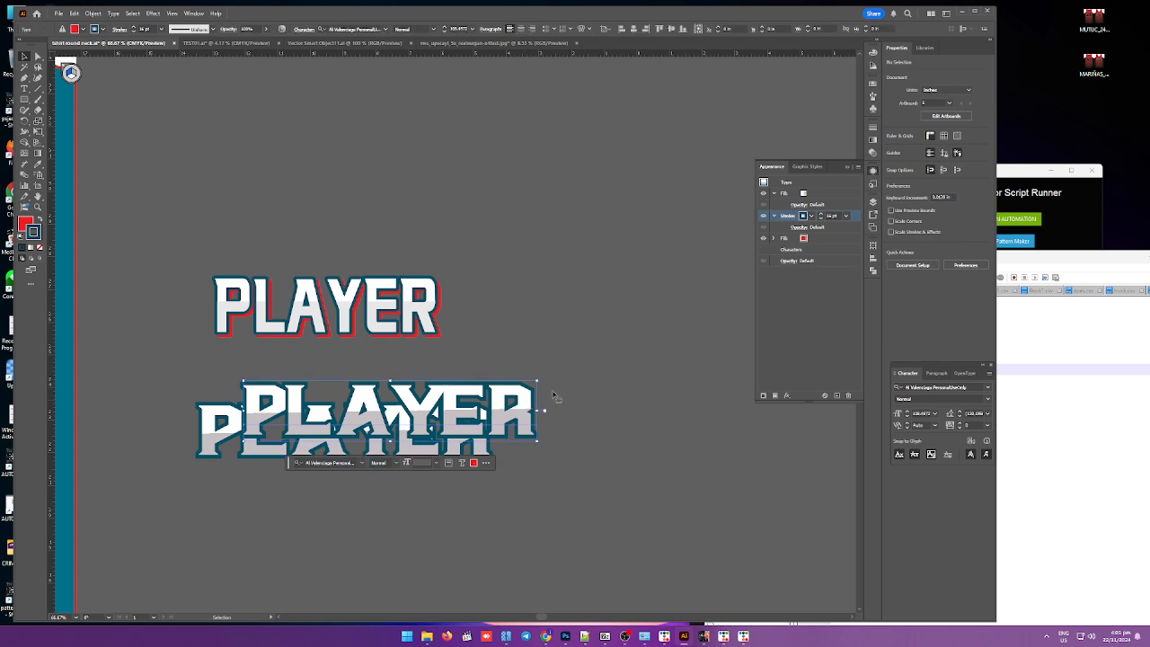
{"action": "left_click", "coordinate": [764, 193]}
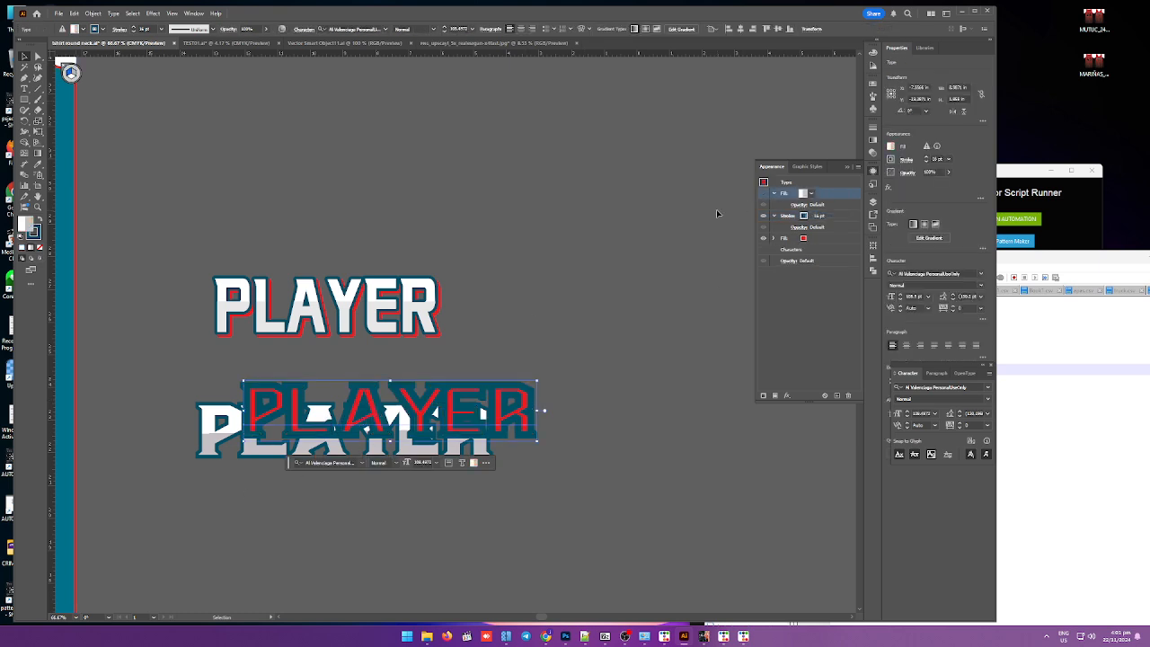
Step: Align the red PLAYER copy over the white PLAYER text and send it to the back
{"action": "left_click", "coordinate": [764, 216]}
{"action": "scroll", "coordinate": [166, 467], "scroll_direction": "up", "scroll_amount": 2}
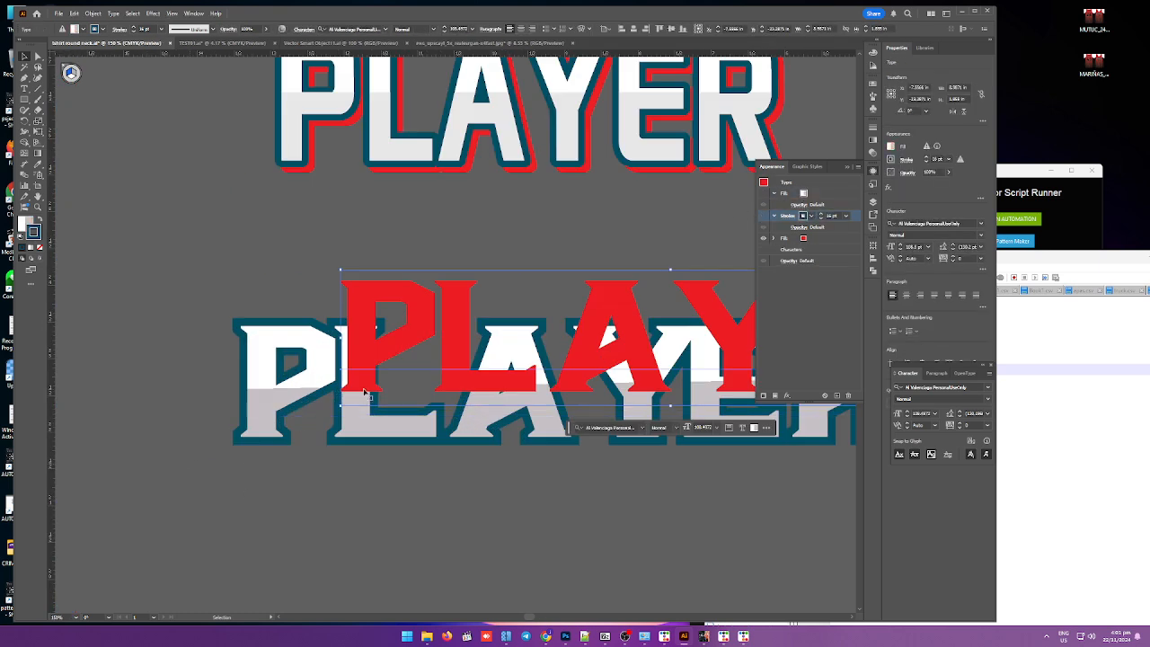
{"action": "mouse_move", "coordinate": [356, 370]}
{"action": "left_mouse_down"}
{"action": "mouse_move", "coordinate": [326, 408]}
{"action": "mouse_move", "coordinate": [265, 420]}
{"action": "left_mouse_up"}
{"action": "left_click", "coordinate": [229, 317]}
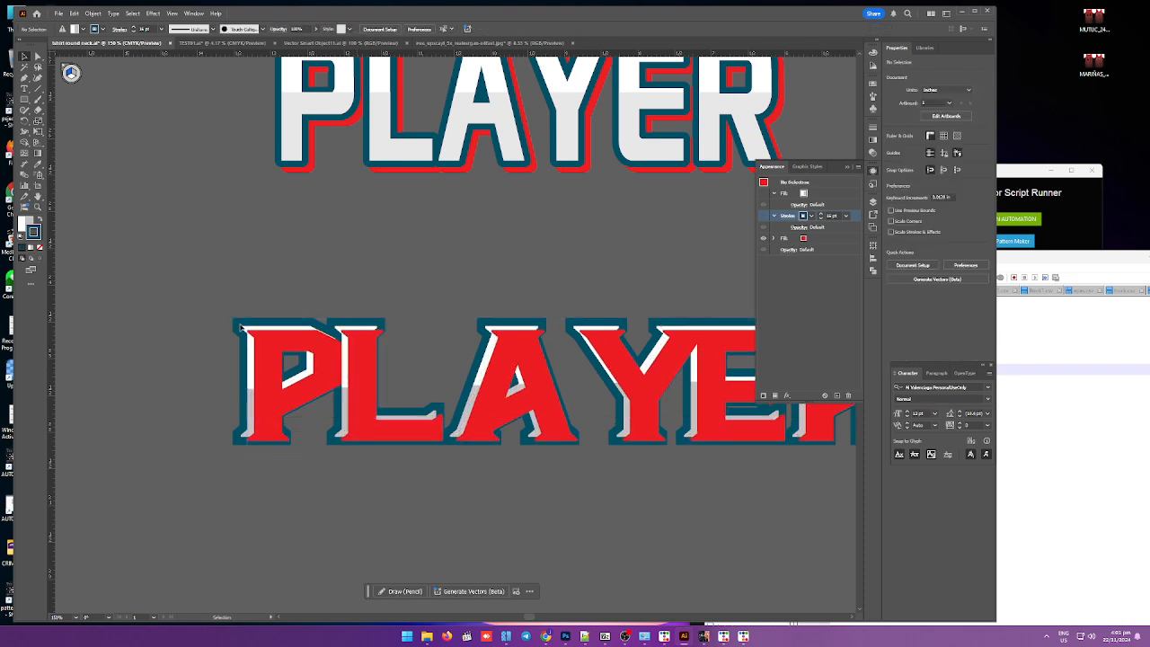
{"action": "left_click", "coordinate": [242, 329]}
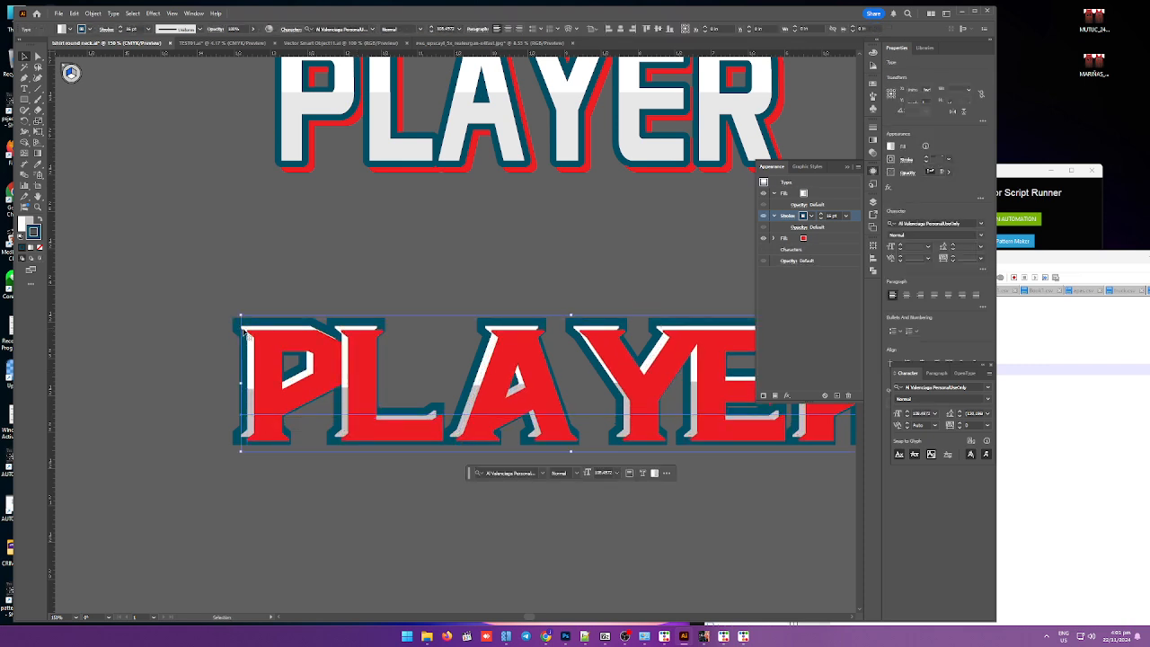
{"action": "key", "text": "ctrl+shift+bracketleft"}
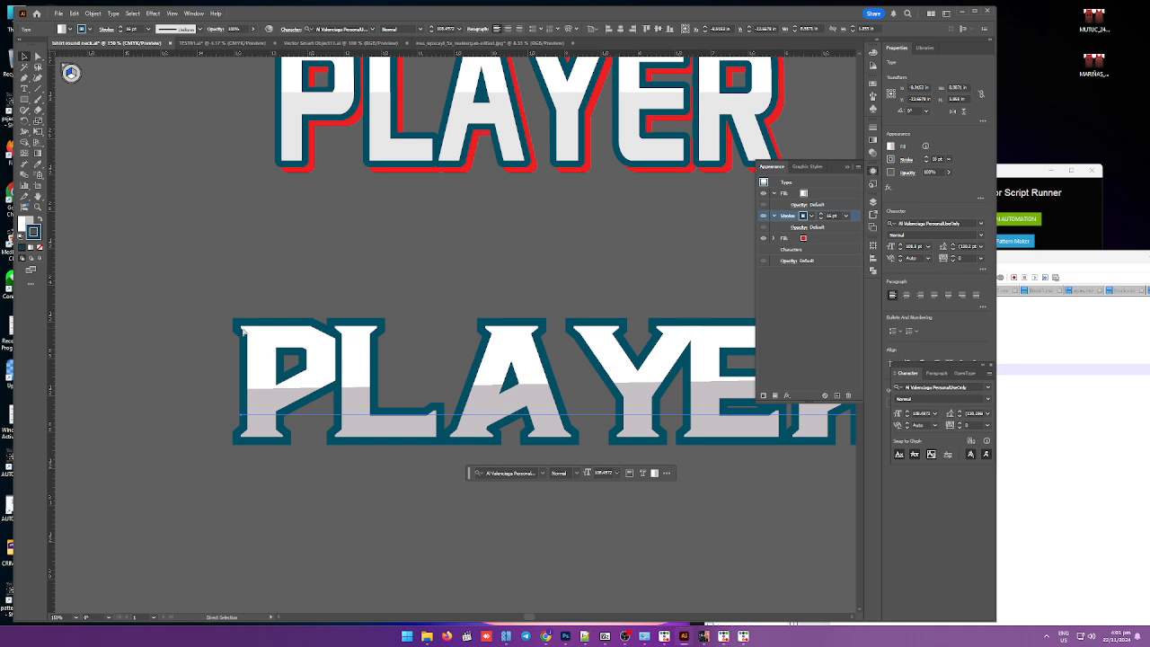
Step: Nudge the red PLAYER copy down and to the right so it forms an offset shadow behind the text
{"action": "key", "text": "v"}
{"action": "key", "text": "F7"}
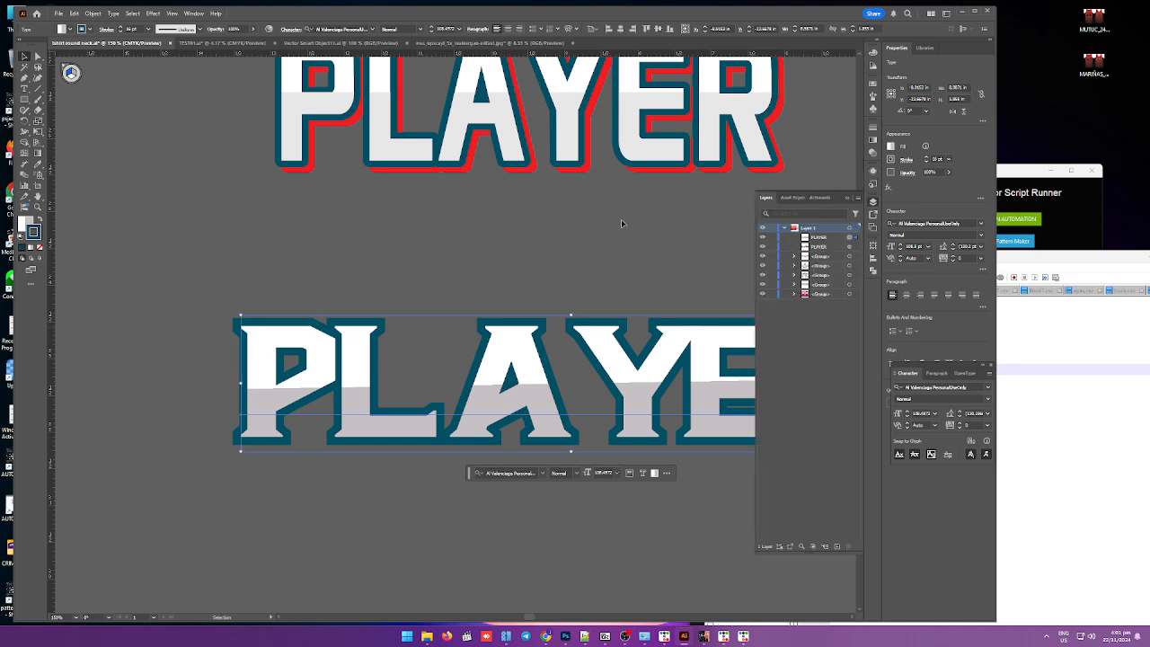
{"action": "left_click", "coordinate": [851, 247]}
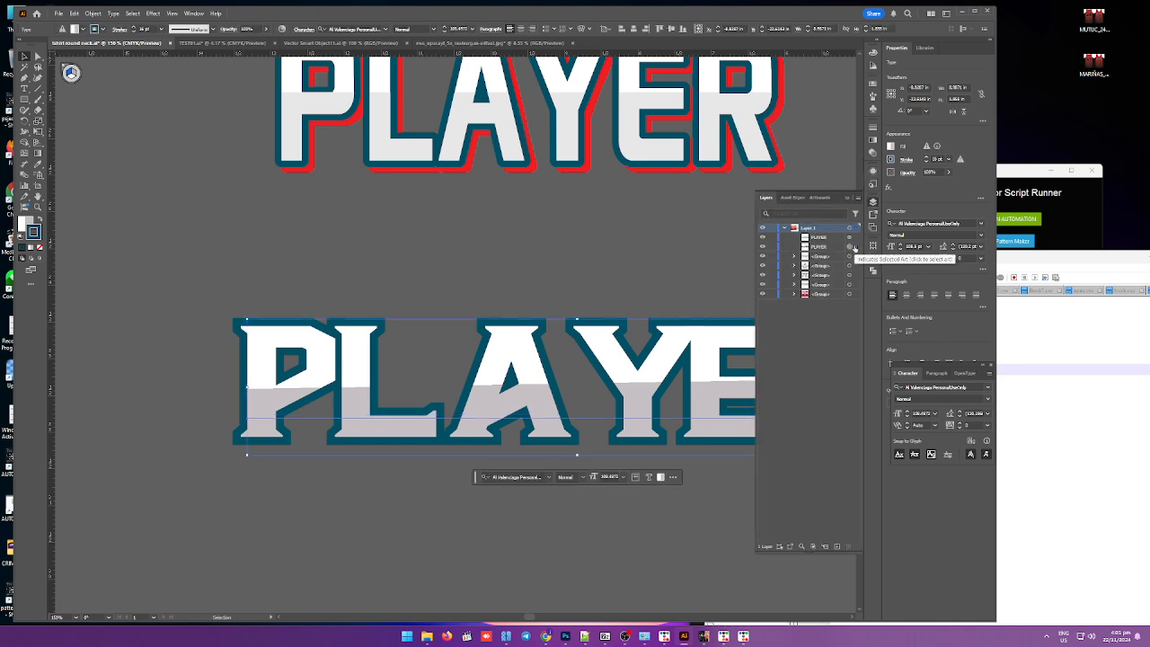
{"action": "key", "text": "Down"}
{"action": "key", "text": "Down"}
{"action": "key", "text": "Down"}
{"action": "key", "text": "Down"}
{"action": "key", "text": "Down"}
{"action": "key", "text": "Down"}
{"action": "key", "text": "Down"}
{"action": "key", "text": "Right"}
{"action": "key", "text": "Right"}
{"action": "key", "text": "Up"}
{"action": "key", "text": "Up"}
{"action": "key", "text": "Up"}
{"action": "key", "text": "Up"}
{"action": "key", "text": "Up"}
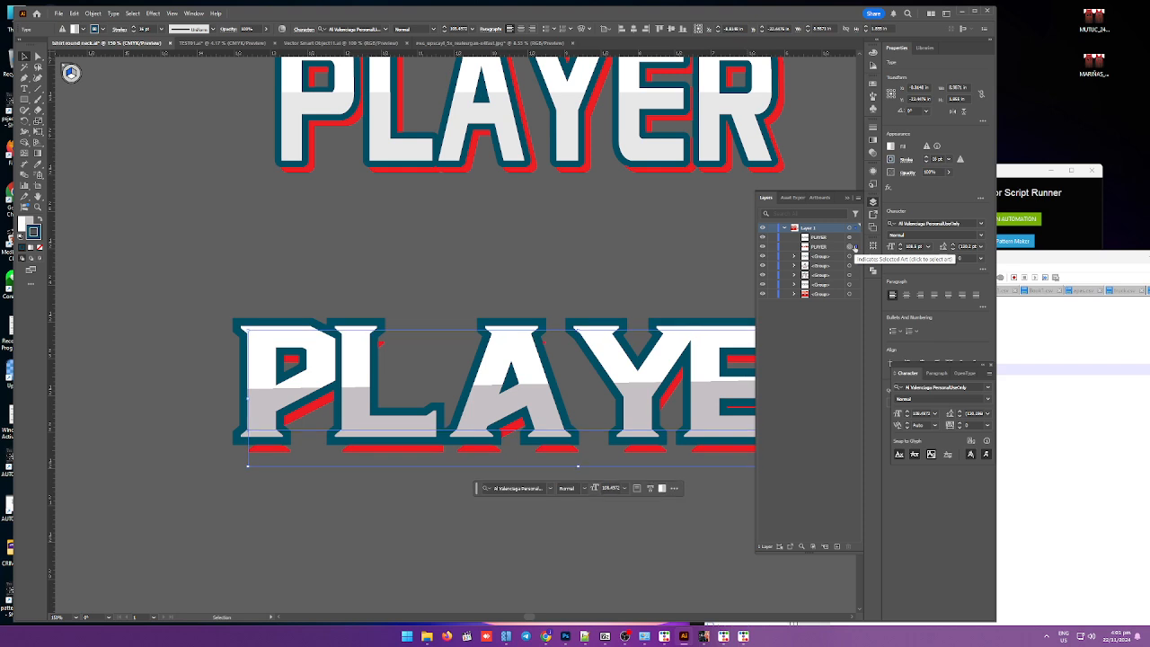
{"action": "key", "text": "Right"}
{"action": "key", "text": "Right"}
{"action": "key", "text": "Right"}
{"action": "key", "text": "Right"}
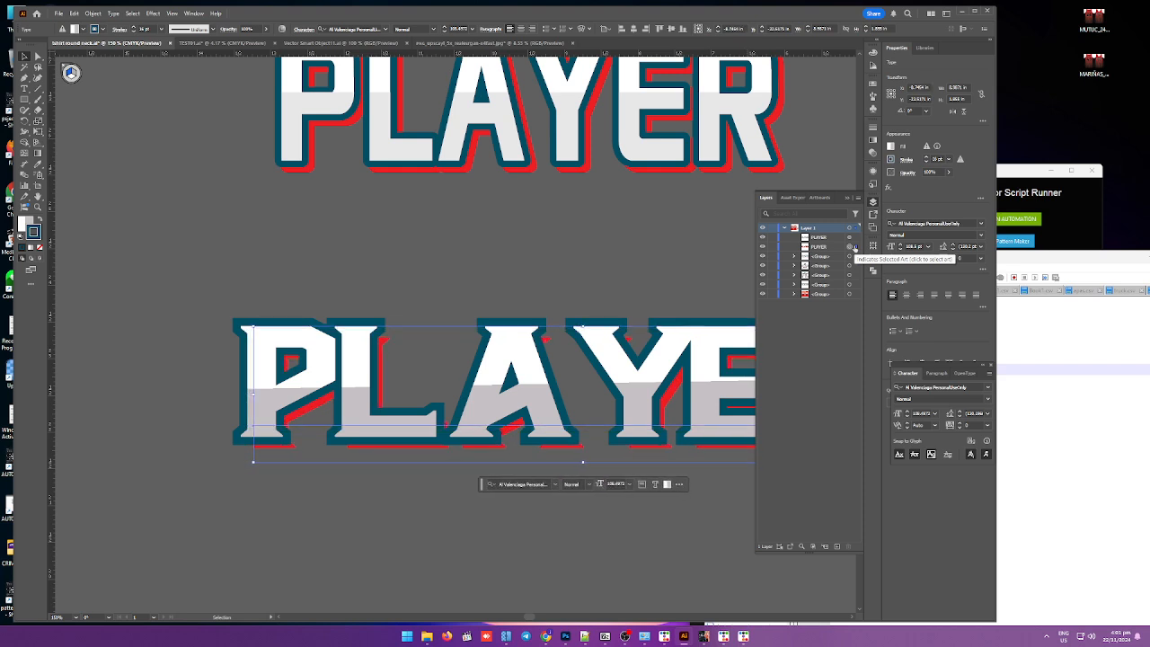
{"action": "key", "text": "Down"}
{"action": "key", "text": "Down"}
{"action": "key", "text": "Down"}
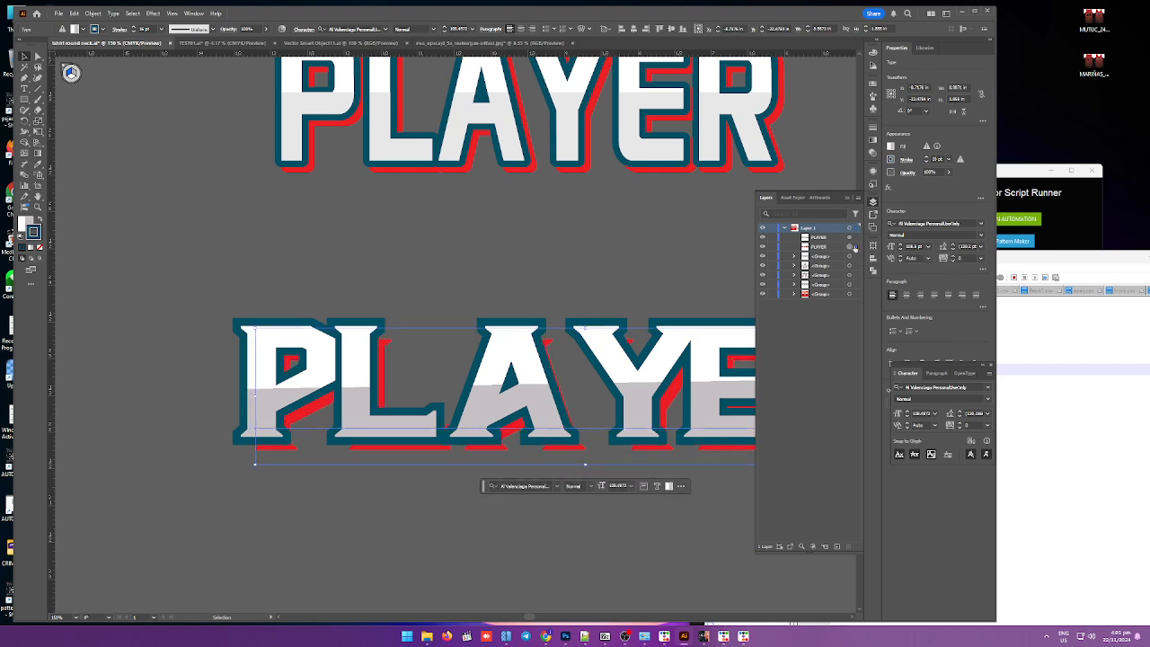
{"action": "key", "text": "Up"}
{"action": "key", "text": "Up"}
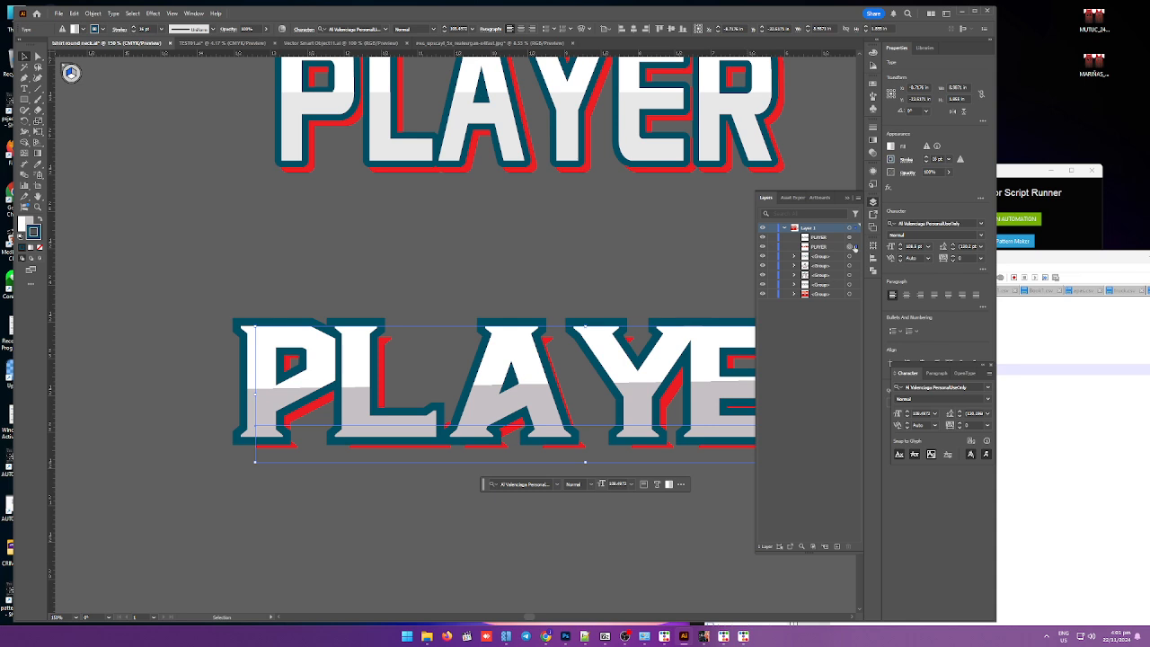
{"action": "key", "text": "Up"}
{"action": "key", "text": "Down"}
{"action": "key", "text": "Down"}
{"action": "key", "text": "Down"}
{"action": "key", "text": "Down"}
{"action": "key", "text": "Down"}
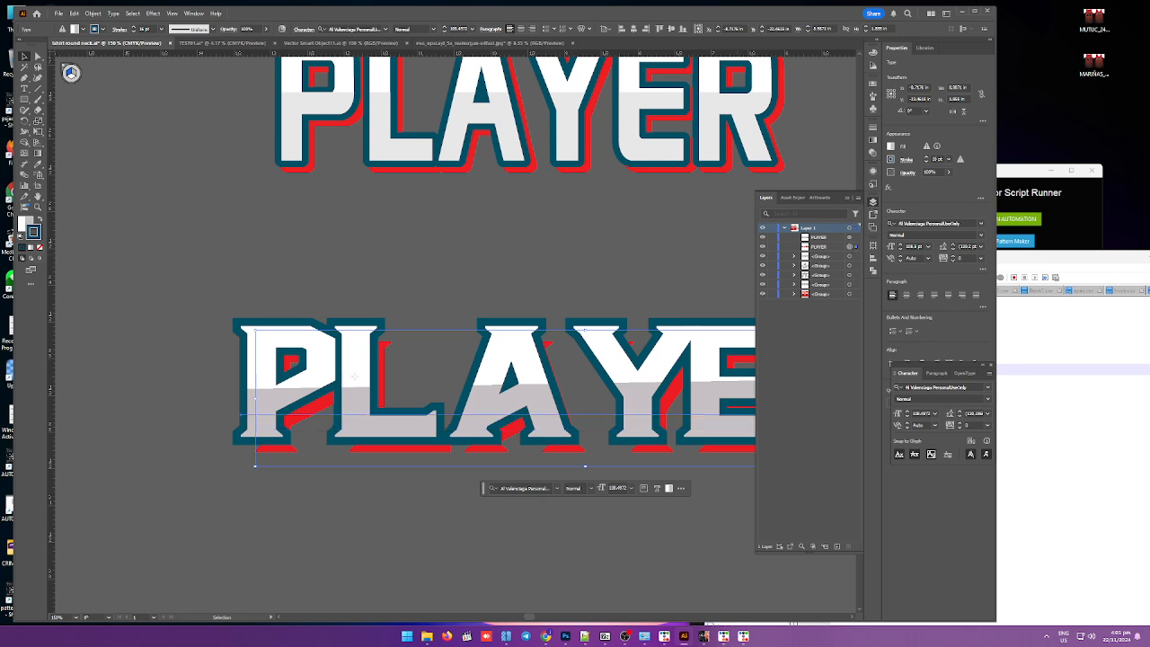
Step: Set the front PLAYER text's stroke corners to a round join
{"action": "left_click", "coordinate": [356, 386]}
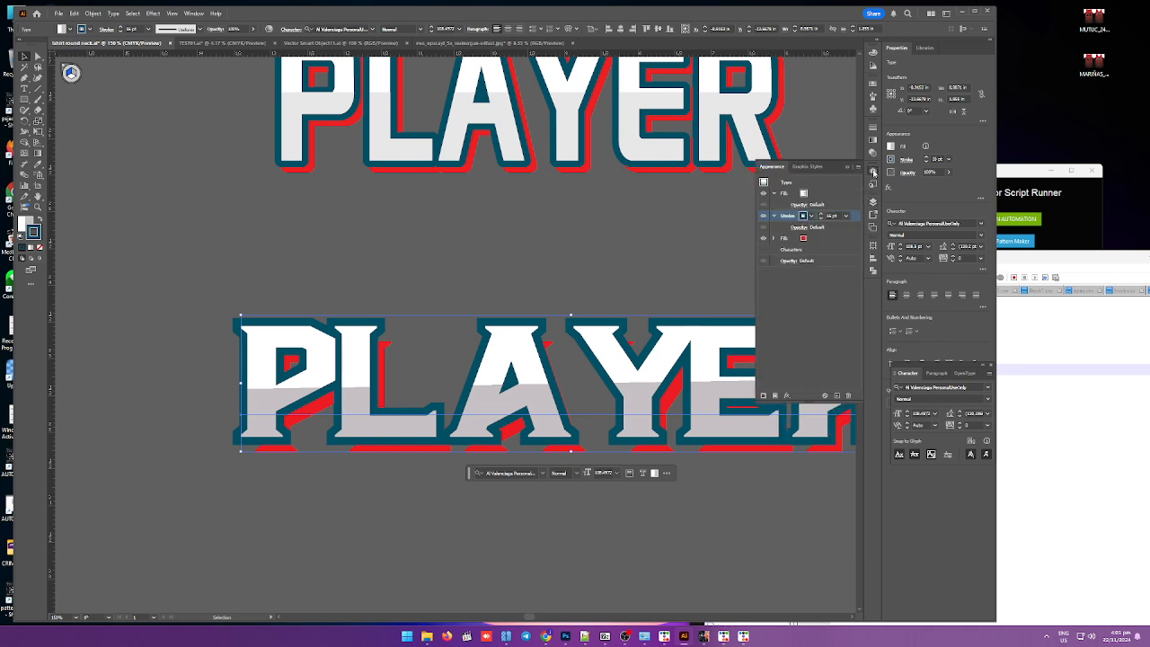
{"action": "left_click", "coordinate": [872, 170]}
{"action": "left_click", "coordinate": [787, 217]}
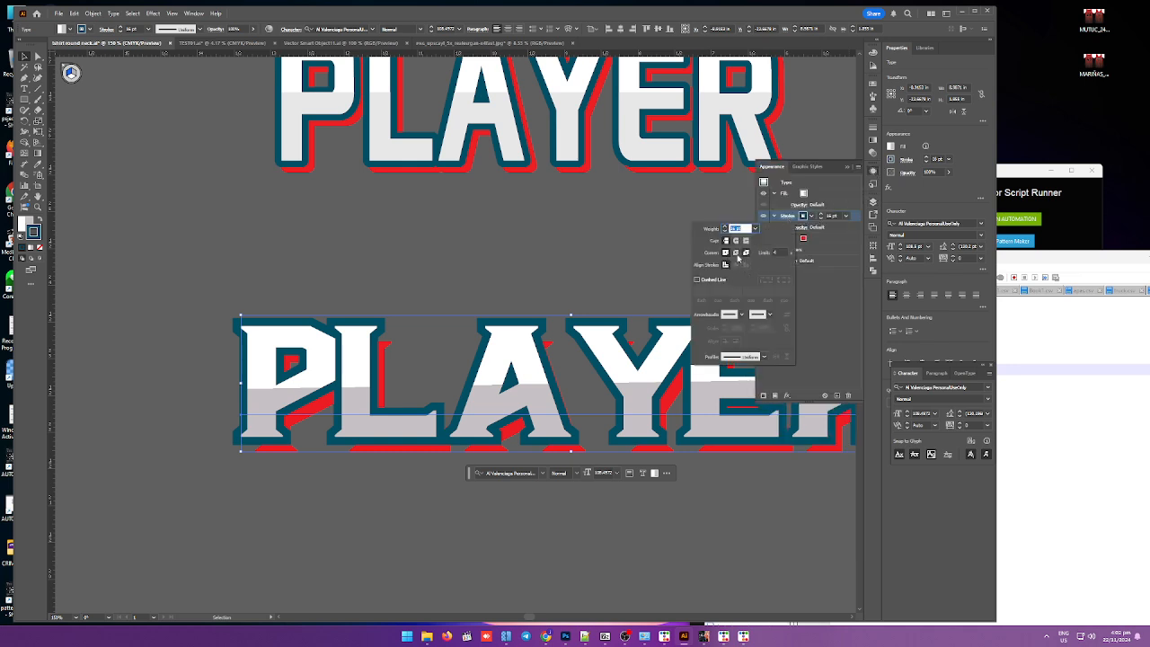
{"action": "left_click", "coordinate": [736, 254]}
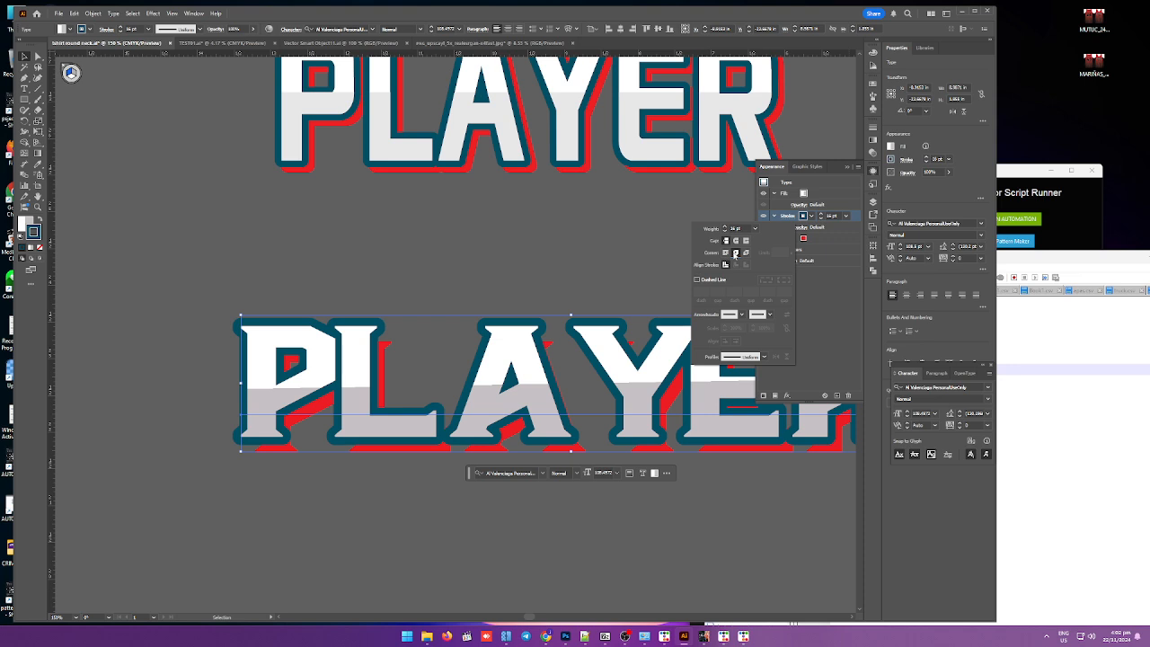
{"action": "left_click", "coordinate": [573, 239]}
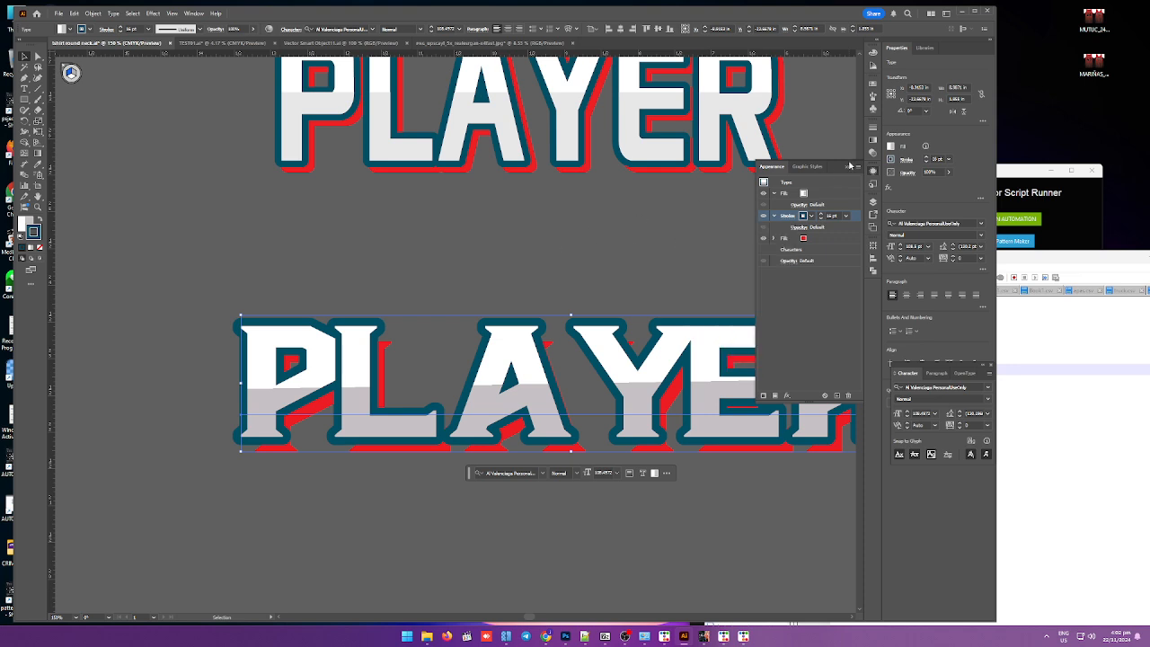
Step: Move the finished PLAYER text onto the jersey back, just below the DOKKHANTAI ACADEMY logo
{"action": "left_click", "coordinate": [847, 168]}
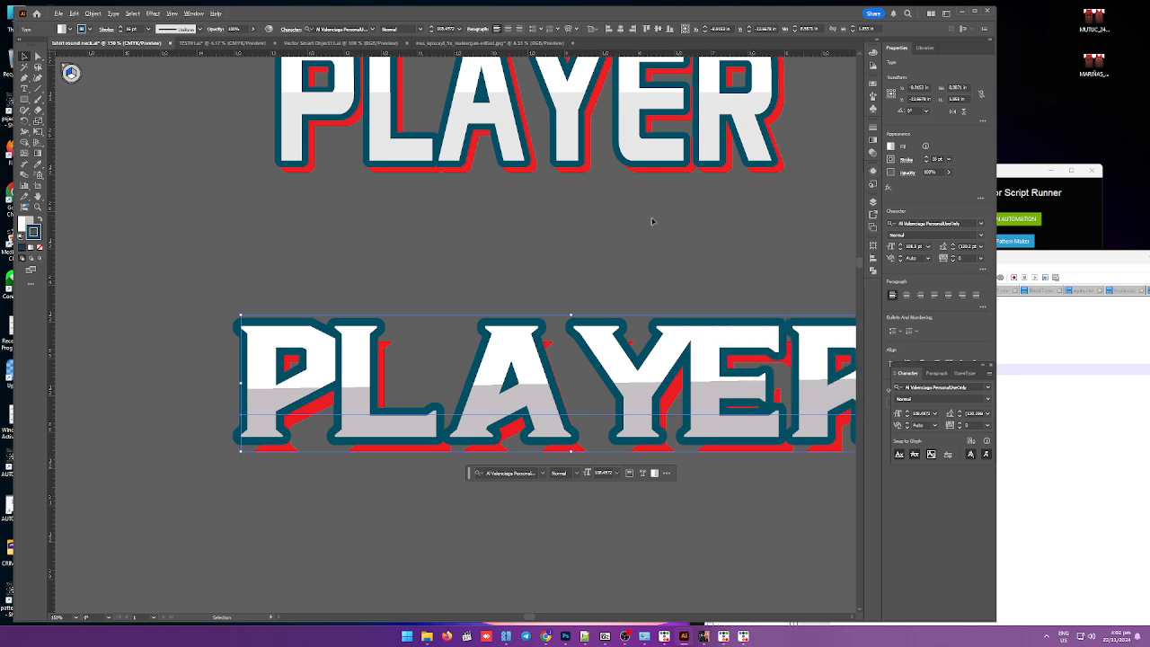
{"action": "scroll", "coordinate": [593, 238], "scroll_direction": "down", "scroll_amount": 3}
{"action": "left_click", "coordinate": [564, 241]}
{"action": "left_click", "coordinate": [570, 310]}
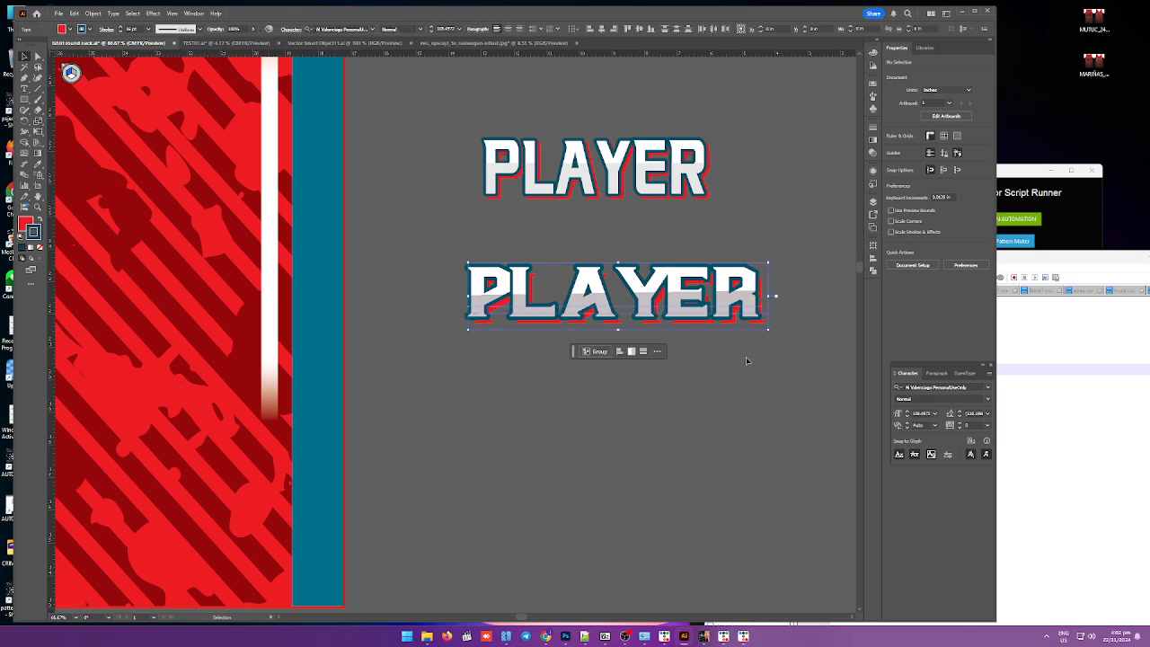
{"action": "scroll", "coordinate": [688, 341], "scroll_direction": "down", "scroll_amount": 3}
{"action": "left_click_drag", "start_coordinate": [676, 330], "coordinate": [440, 194]}
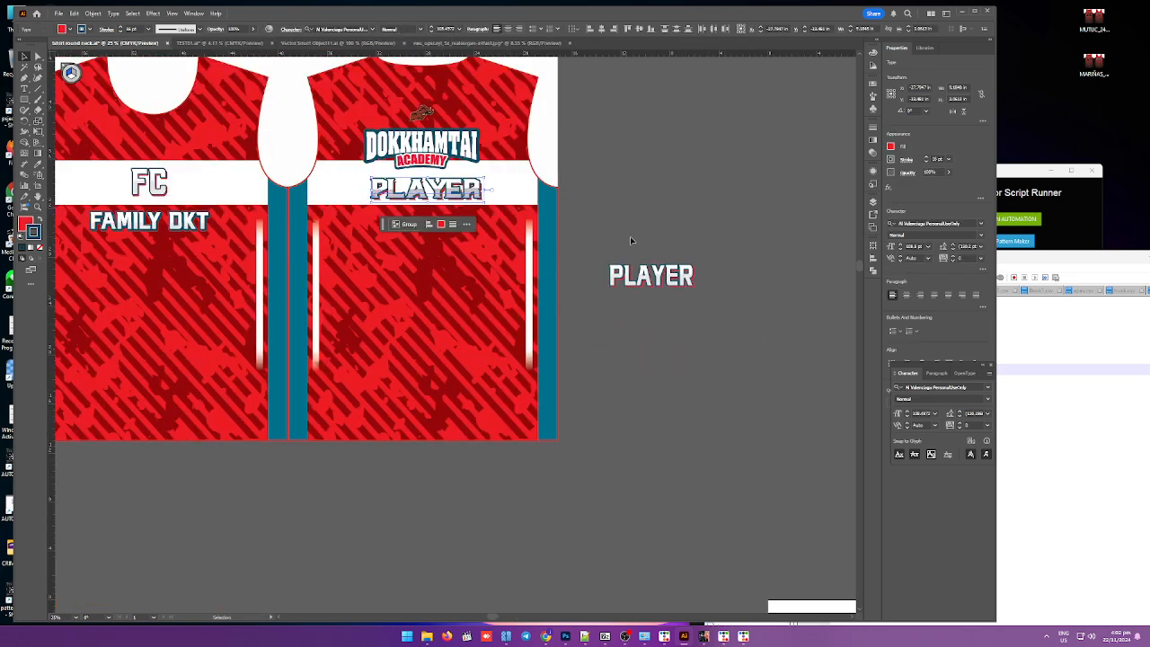
Step: Delete the leftover PLAYER text beside the artboard
{"action": "left_click_drag", "start_coordinate": [609, 243], "coordinate": [727, 308]}
{"action": "key", "text": "Delete"}
{"action": "left_click", "coordinate": [718, 293]}
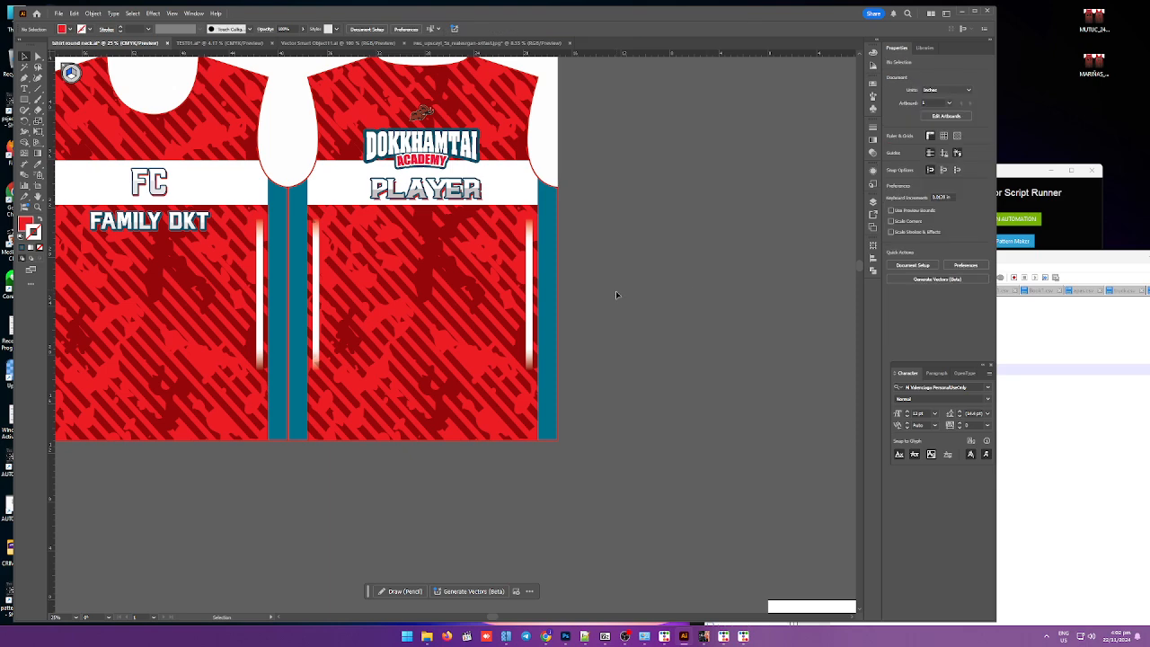
Step: Duplicate the PLAYER text below itself and replace its wording with 00
{"action": "scroll", "coordinate": [616, 295], "scroll_direction": "down", "scroll_amount": 3}
{"action": "scroll", "coordinate": [632, 229], "scroll_direction": "up", "scroll_amount": 3}
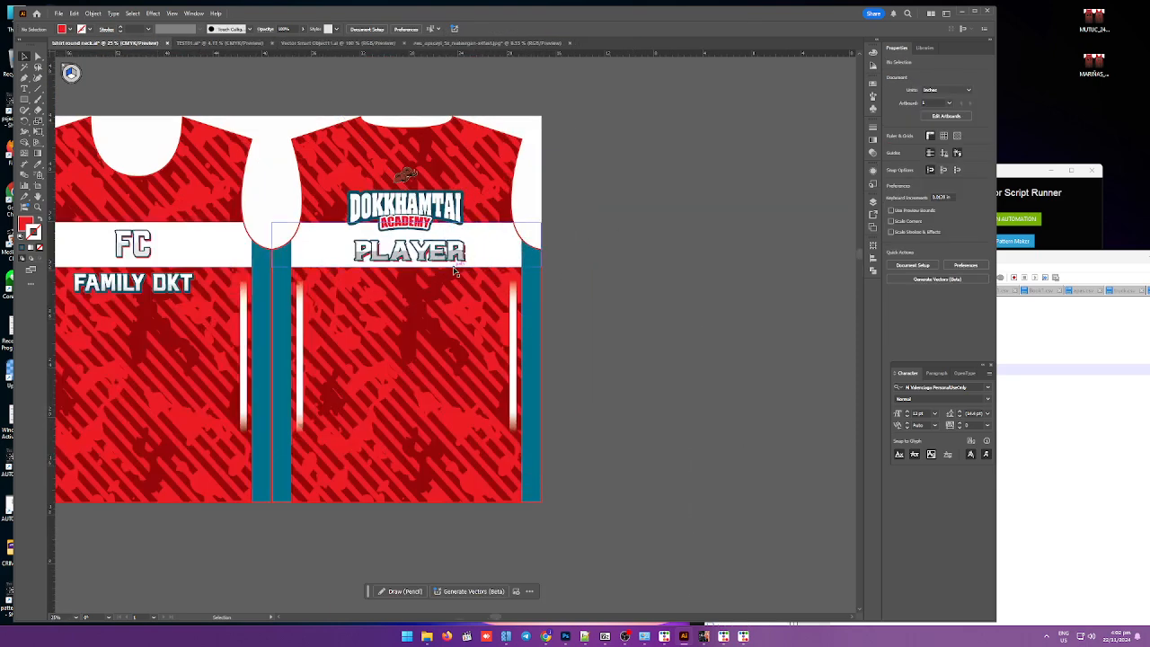
{"action": "left_click_drag", "start_coordinate": [439, 257], "coordinate": [434, 309]}
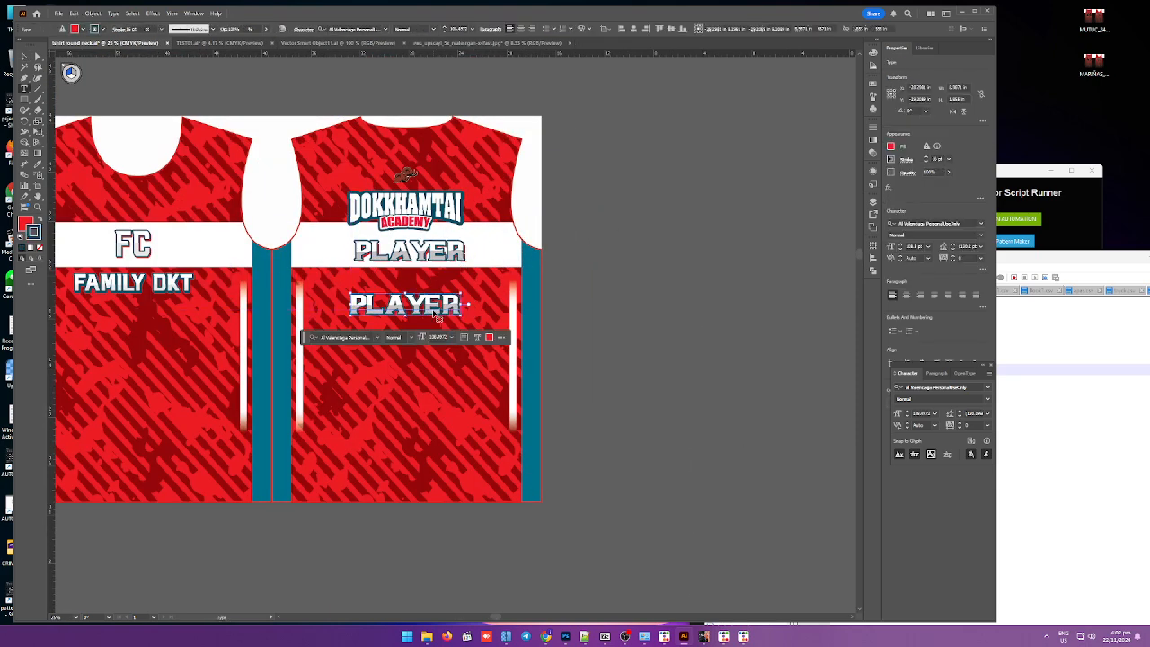
{"action": "double_click", "coordinate": [433, 307]}
{"action": "type", "text": "00"}
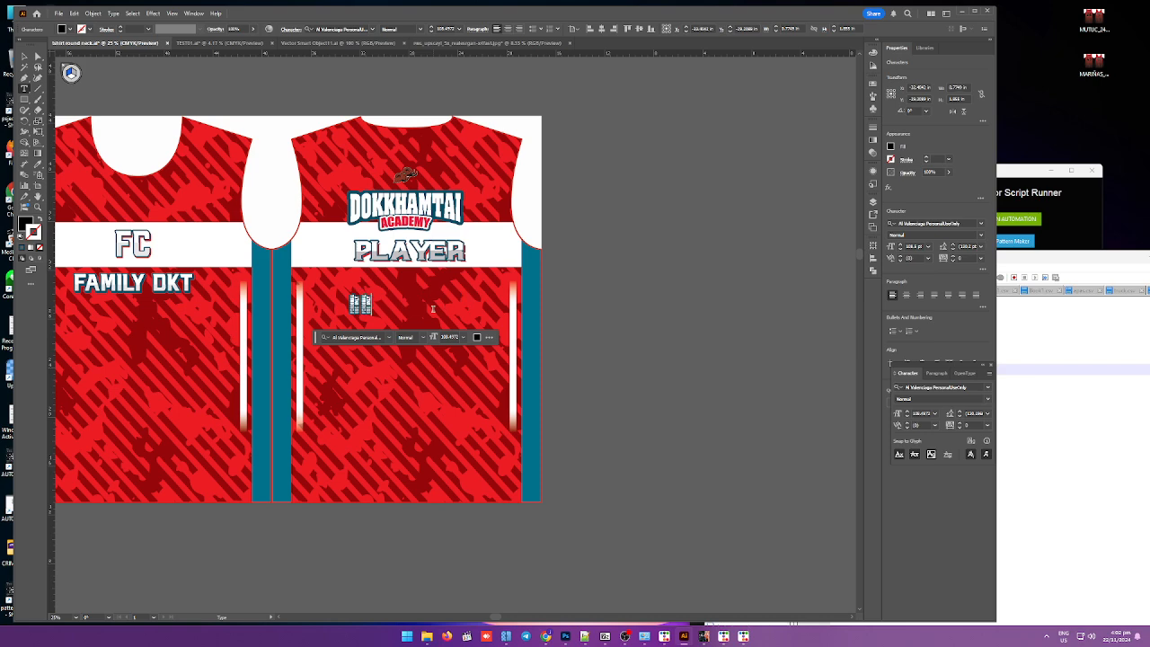
{"action": "key", "text": "BackSpace"}
{"action": "key", "text": "BackSpace"}
{"action": "type", "text": "00"}
{"action": "key", "text": "ctrl+a"}
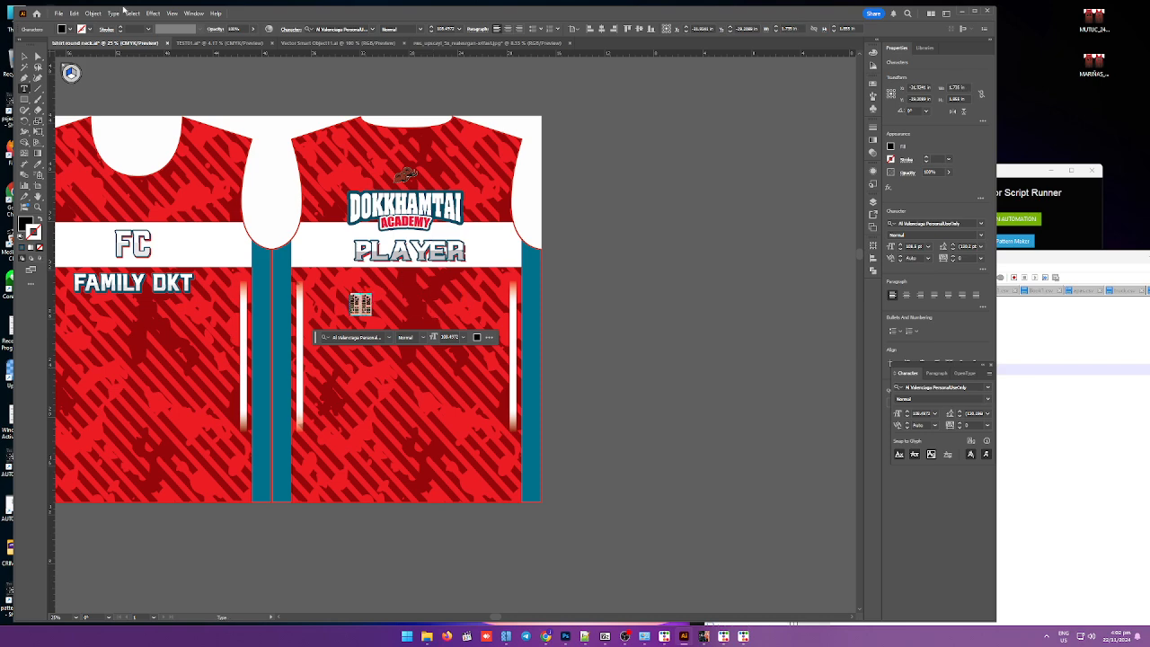
Step: Set the 00 number's font to Bahnschrift, enlarge it and place it below PLAYER on the jersey back
{"action": "left_click", "coordinate": [373, 32]}
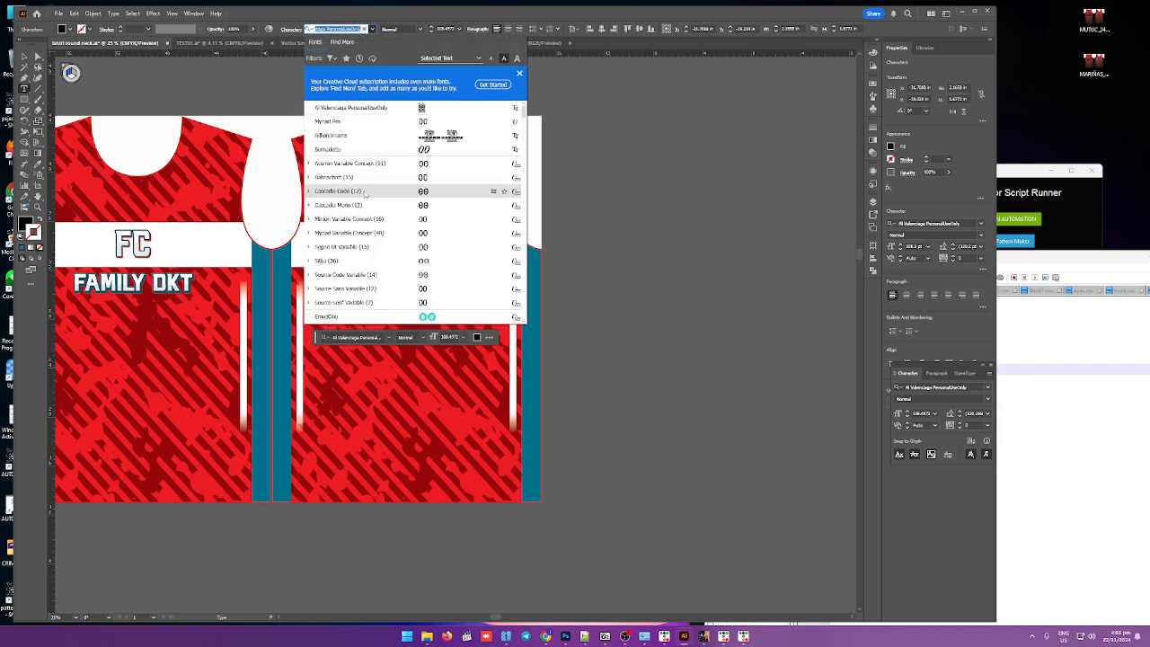
{"action": "left_click", "coordinate": [359, 177]}
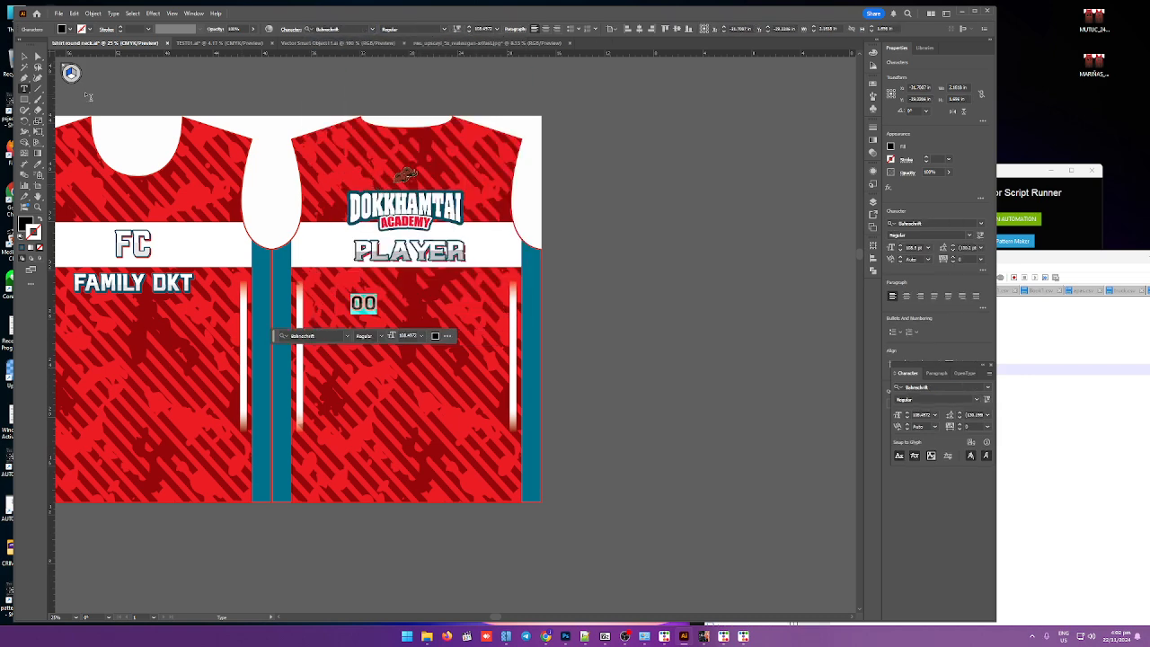
{"action": "left_click", "coordinate": [25, 57]}
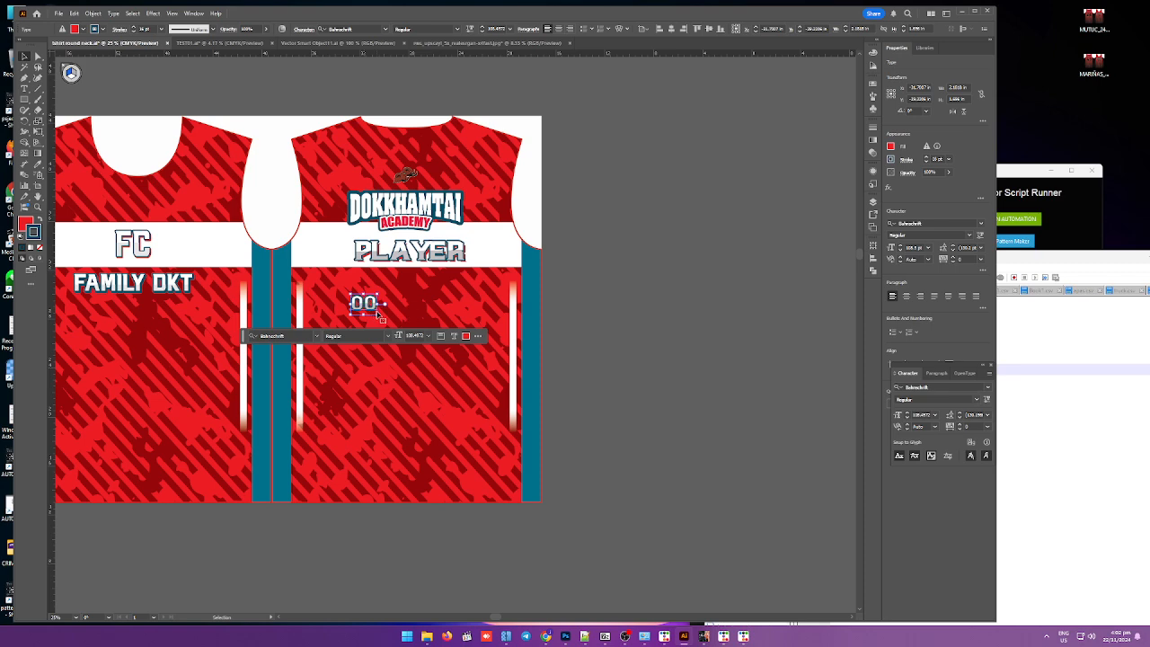
{"action": "left_click_drag", "start_coordinate": [379, 311], "coordinate": [507, 415]}
{"action": "left_click_drag", "start_coordinate": [470, 379], "coordinate": [450, 341]}
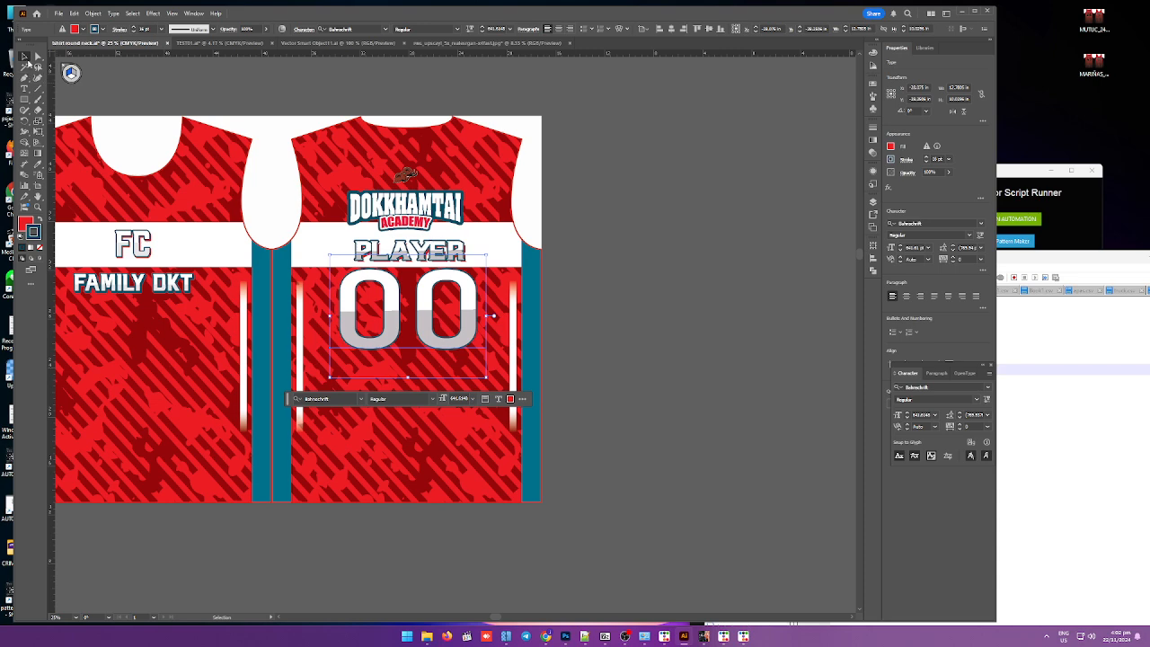
Step: Toggle the visibility of the layer groups to identify which ones hold the jersey background and logos
{"action": "scroll", "coordinate": [572, 333], "scroll_direction": "down", "scroll_amount": 2}
{"action": "left_click", "coordinate": [586, 326]}
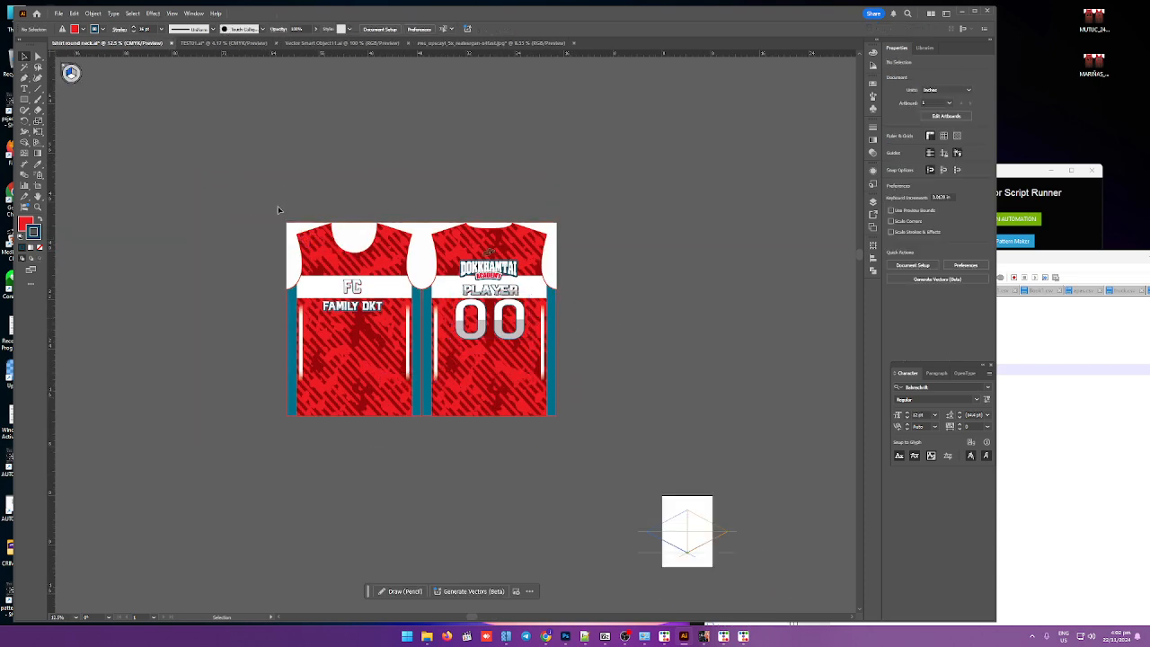
{"action": "key", "text": "F7"}
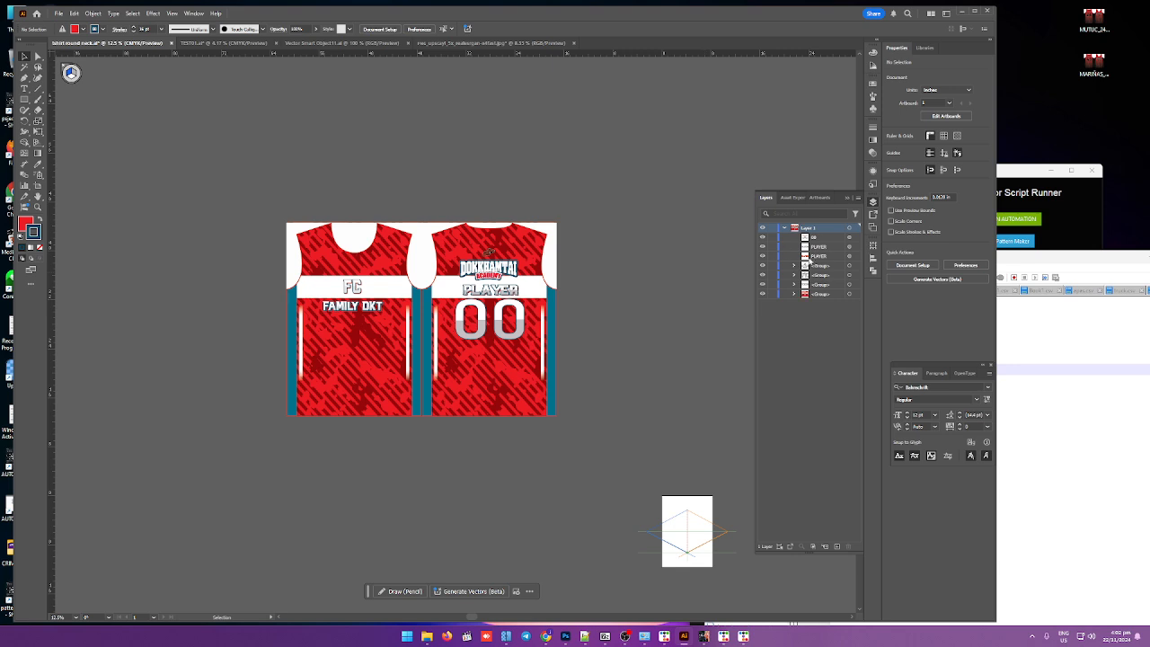
{"action": "left_click", "coordinate": [762, 267]}
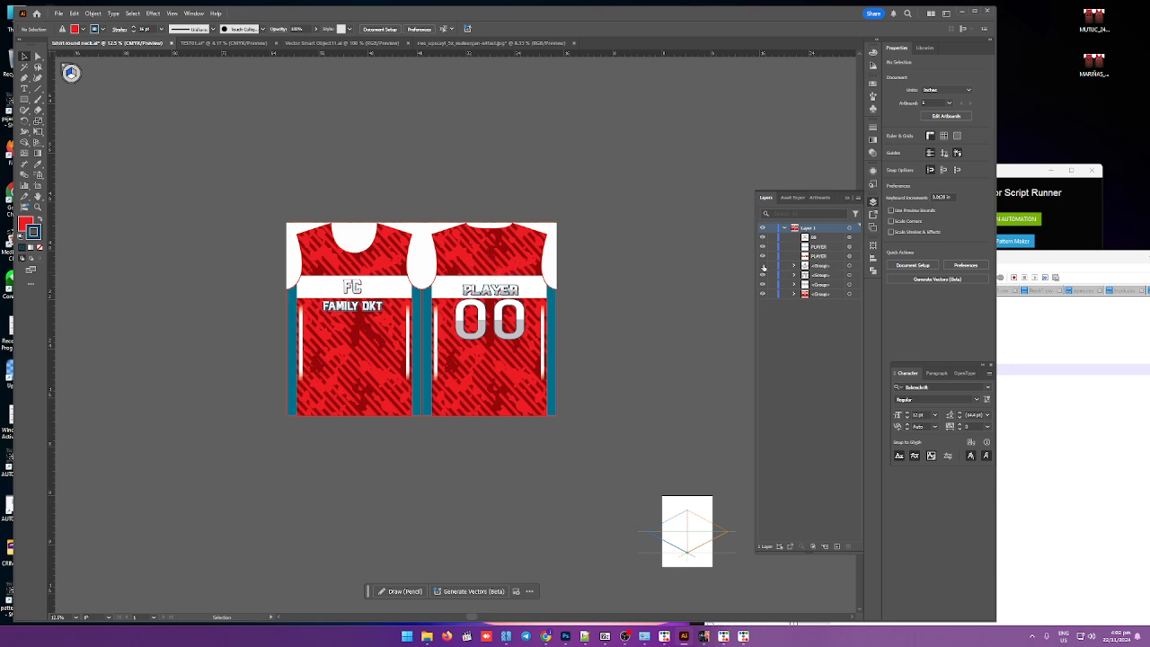
{"action": "left_click", "coordinate": [762, 266]}
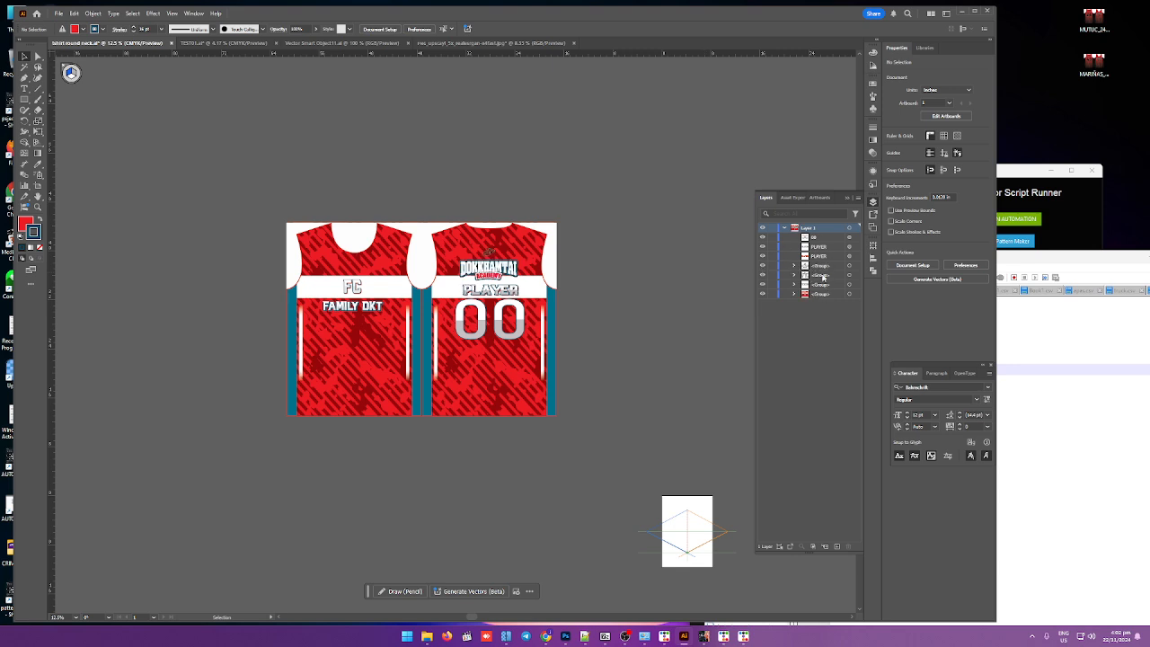
{"action": "left_click", "coordinate": [821, 268]}
{"action": "left_click", "coordinate": [763, 267]}
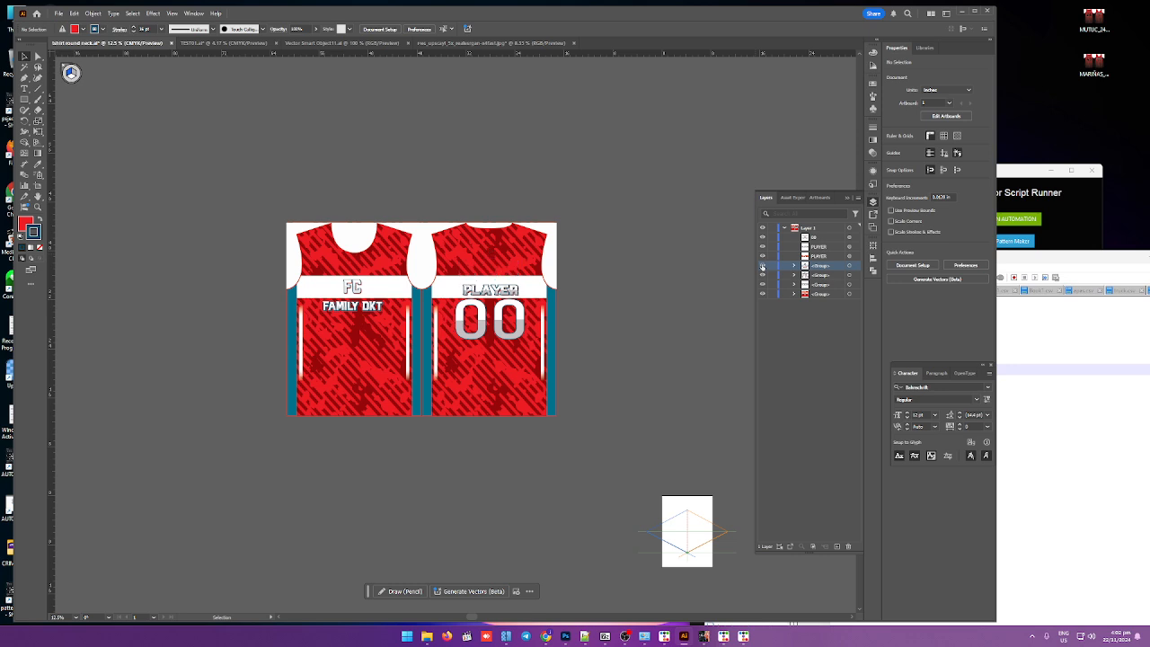
{"action": "left_click", "coordinate": [762, 267]}
{"action": "left_click", "coordinate": [763, 294]}
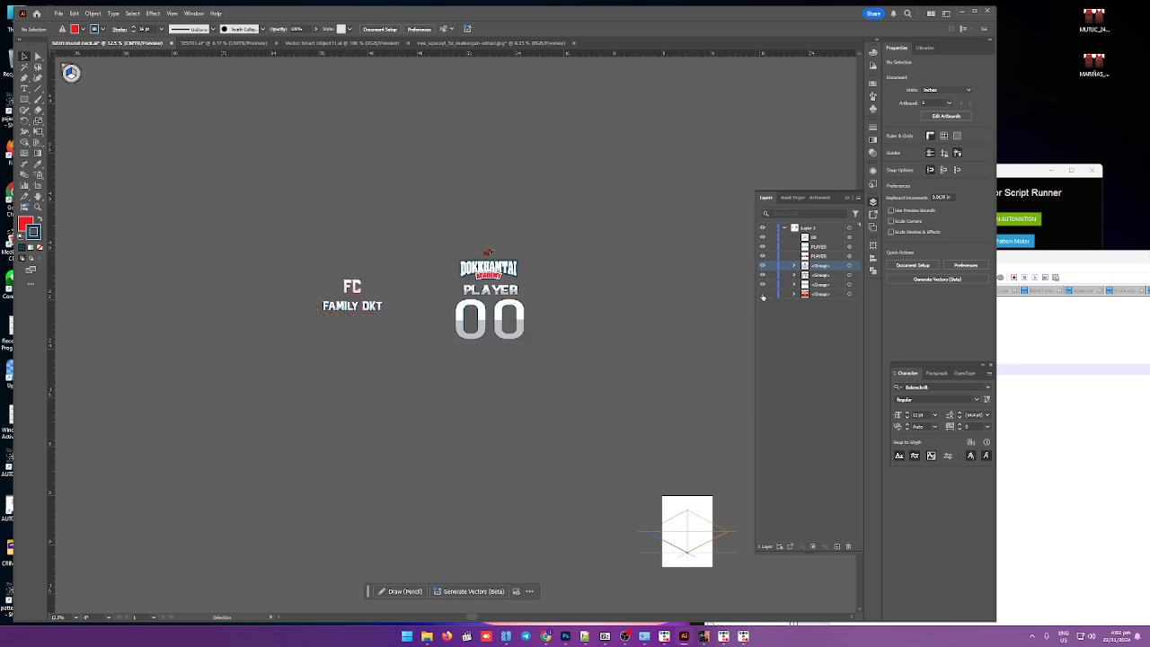
{"action": "left_click", "coordinate": [763, 293]}
{"action": "left_click", "coordinate": [794, 294]}
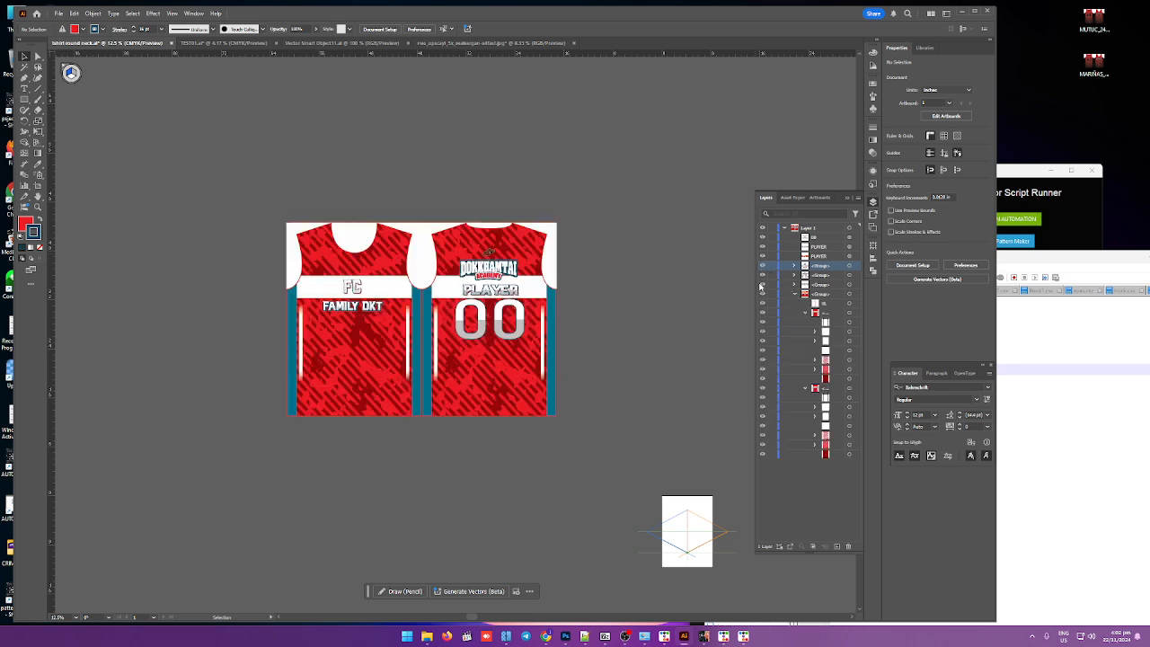
Step: Gather the three logo and text groups into a single group in the layer stack
{"action": "left_click", "coordinate": [762, 284]}
{"action": "left_click", "coordinate": [763, 285]}
{"action": "left_click", "coordinate": [852, 275]}
{"action": "left_click", "coordinate": [854, 287], "text": "shift"}
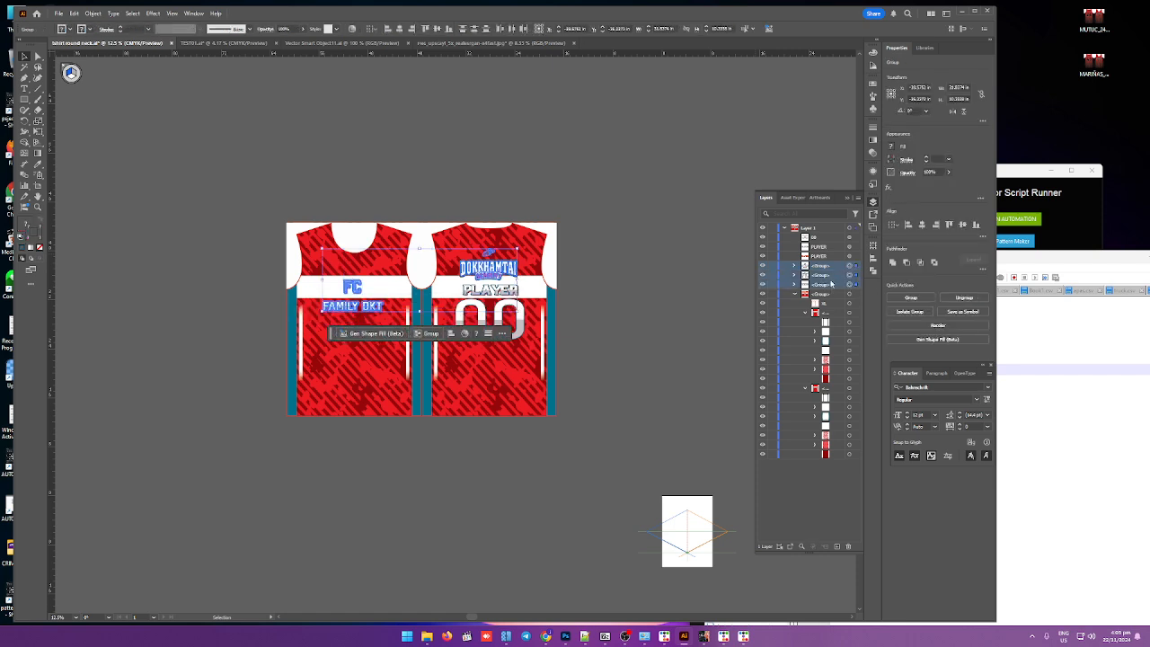
{"action": "left_click_drag", "start_coordinate": [831, 290], "coordinate": [838, 301]}
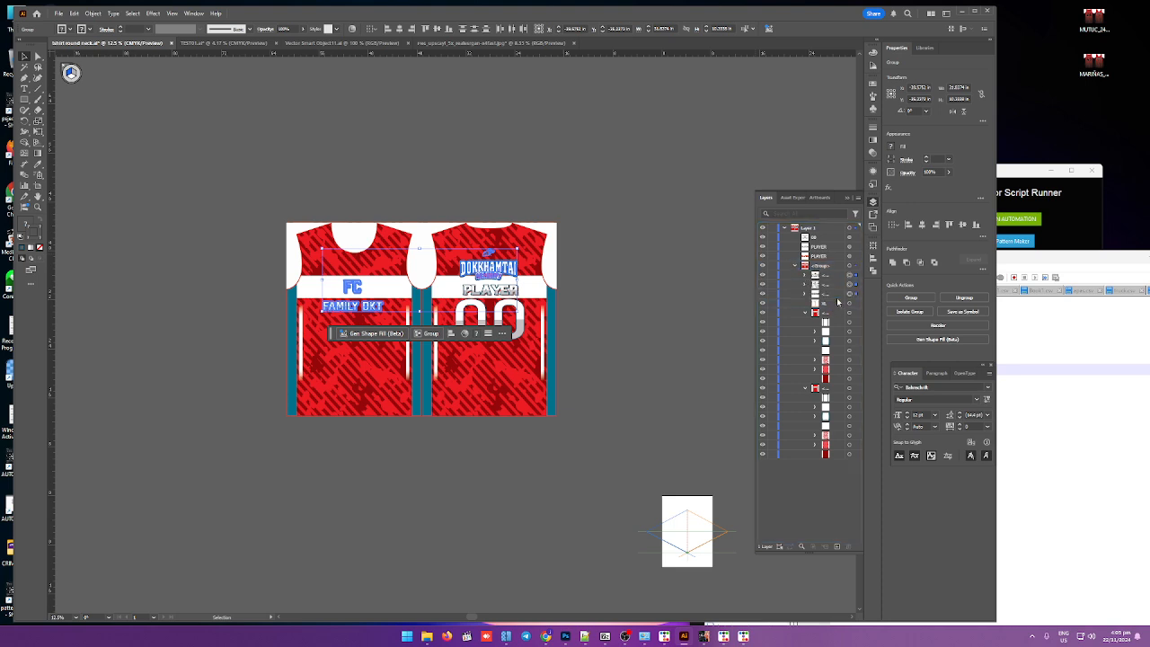
Step: Move the 00 and both PLAYER text layers into that group and enter the group for editing
{"action": "left_click", "coordinate": [819, 240]}
{"action": "left_click", "coordinate": [827, 248], "text": "shift"}
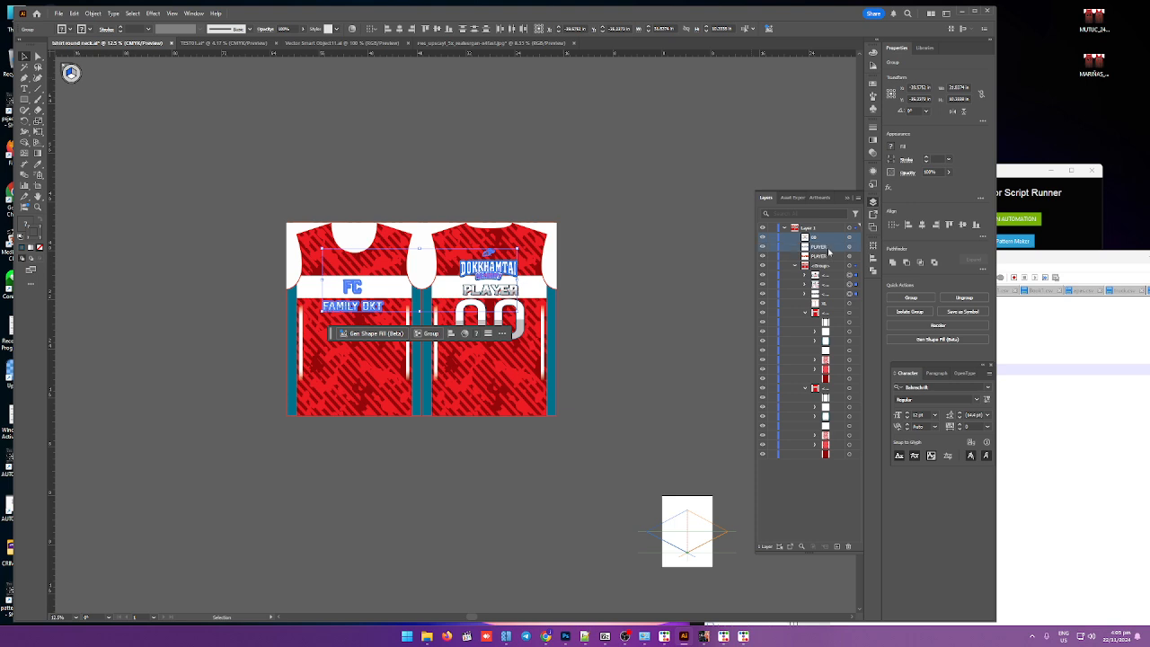
{"action": "left_click", "coordinate": [829, 258], "text": "shift"}
{"action": "left_click_drag", "start_coordinate": [832, 261], "coordinate": [834, 272]}
{"action": "left_click", "coordinate": [685, 336]}
{"action": "left_click", "coordinate": [507, 357]}
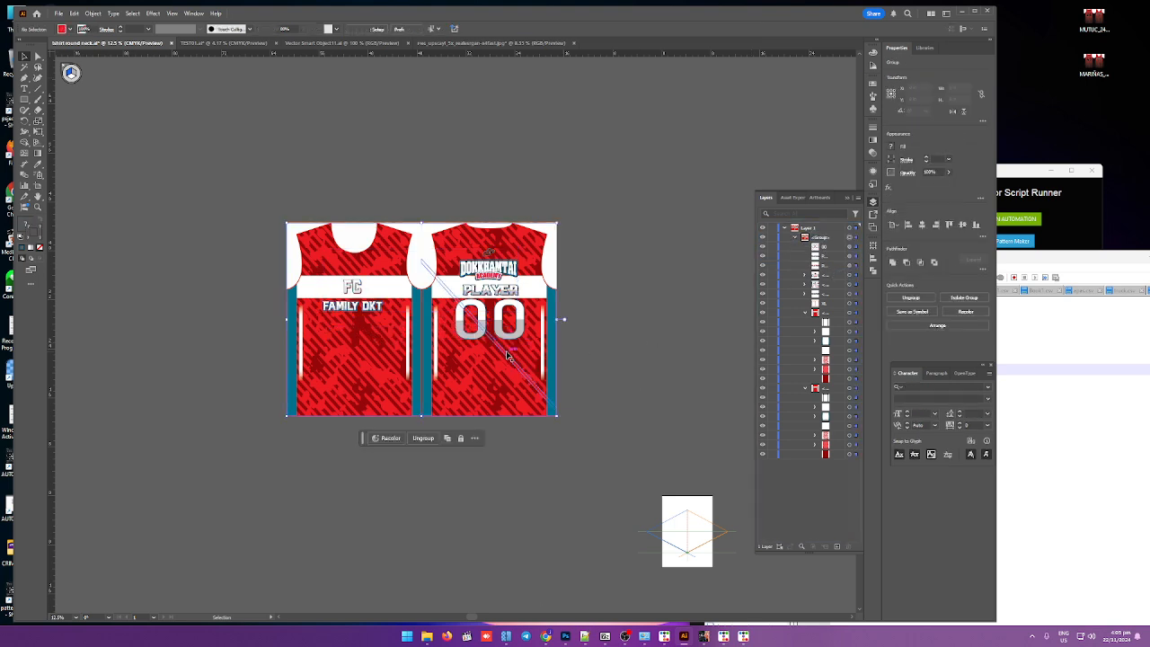
{"action": "double_click", "coordinate": [508, 356]}
{"action": "scroll", "coordinate": [508, 357], "scroll_direction": "up", "scroll_amount": 1}
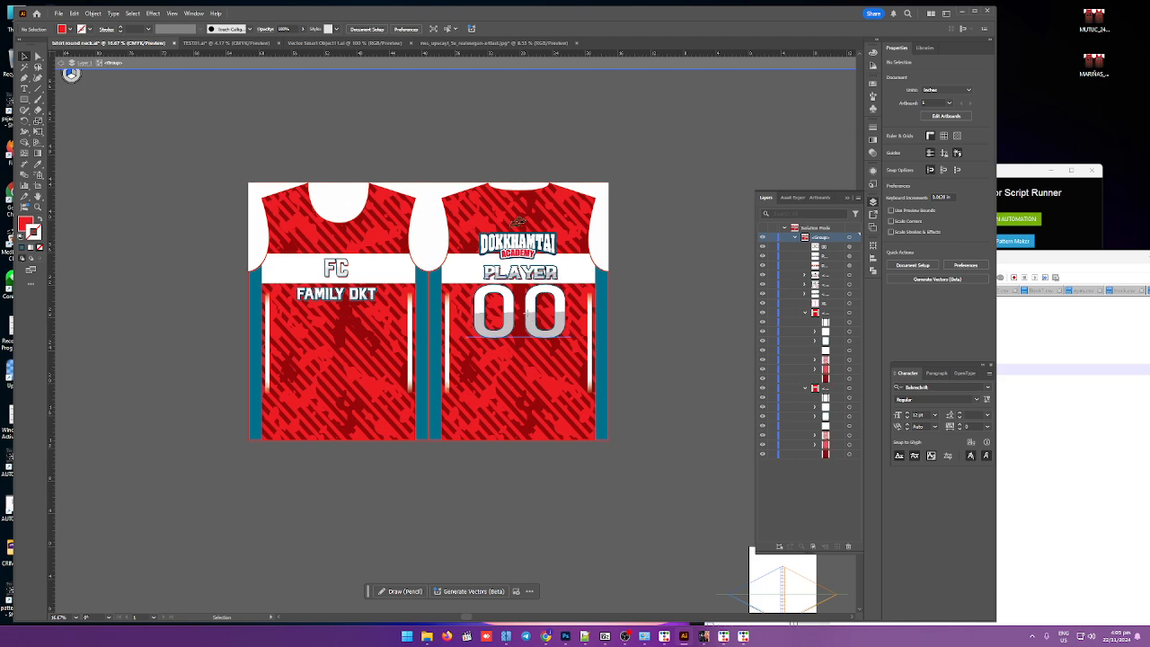
{"action": "left_click_drag", "start_coordinate": [507, 324], "coordinate": [507, 420]}
{"action": "scroll", "coordinate": [507, 421], "scroll_direction": "up", "scroll_amount": 2}
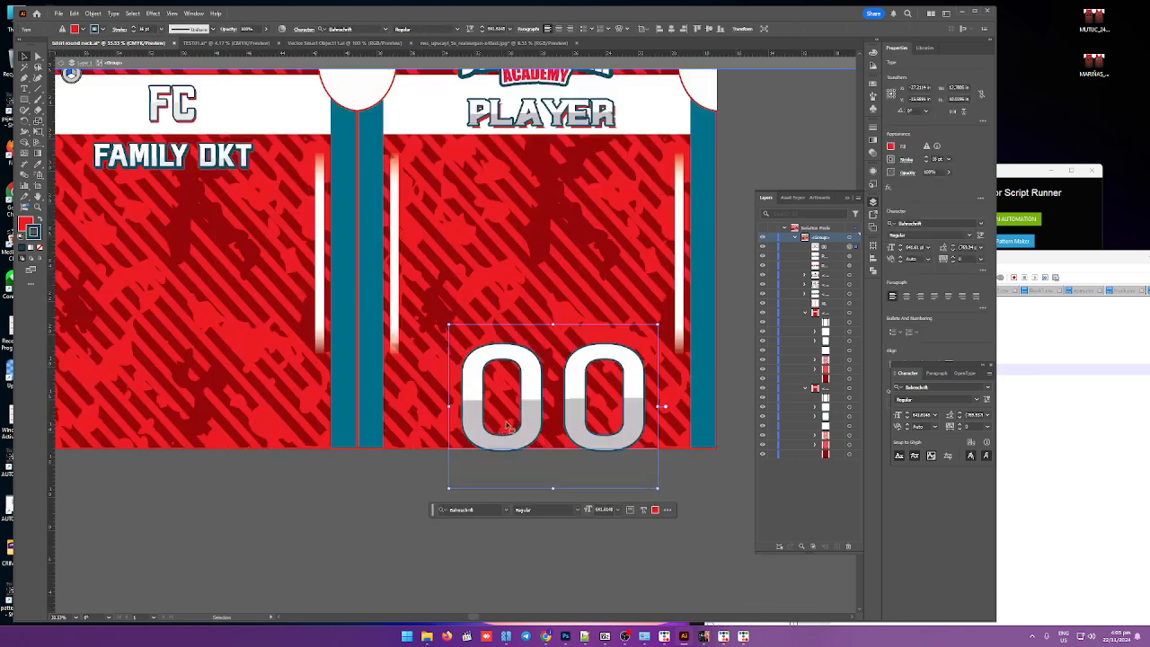
{"action": "key", "text": "ctrl+z"}
Step: Duplicate the 00 number below itself and replace the copy's text with SIZE
{"action": "left_click_drag", "start_coordinate": [510, 240], "coordinate": [511, 434]}
{"action": "double_click", "coordinate": [509, 413]}
{"action": "key", "text": "ctrl+a"}
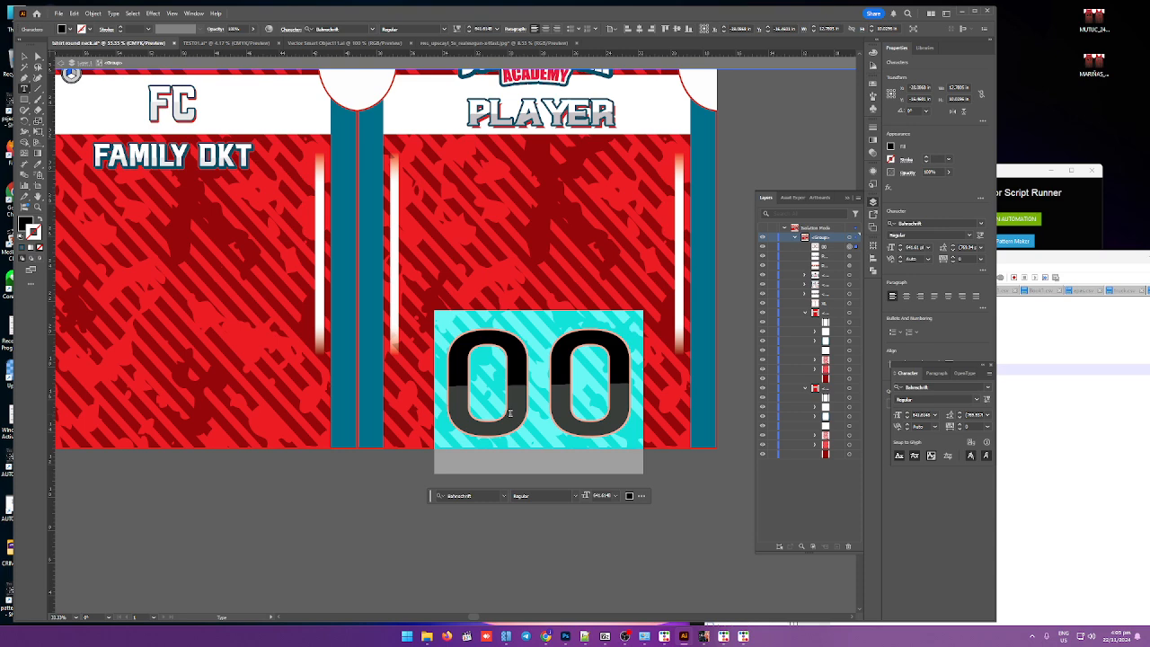
{"action": "type", "text": "SIZE"}
Step: Scale the SIZE text down and place it at the bottom centre of the jersey back
{"action": "scroll", "coordinate": [510, 413], "scroll_direction": "down", "scroll_amount": 2}
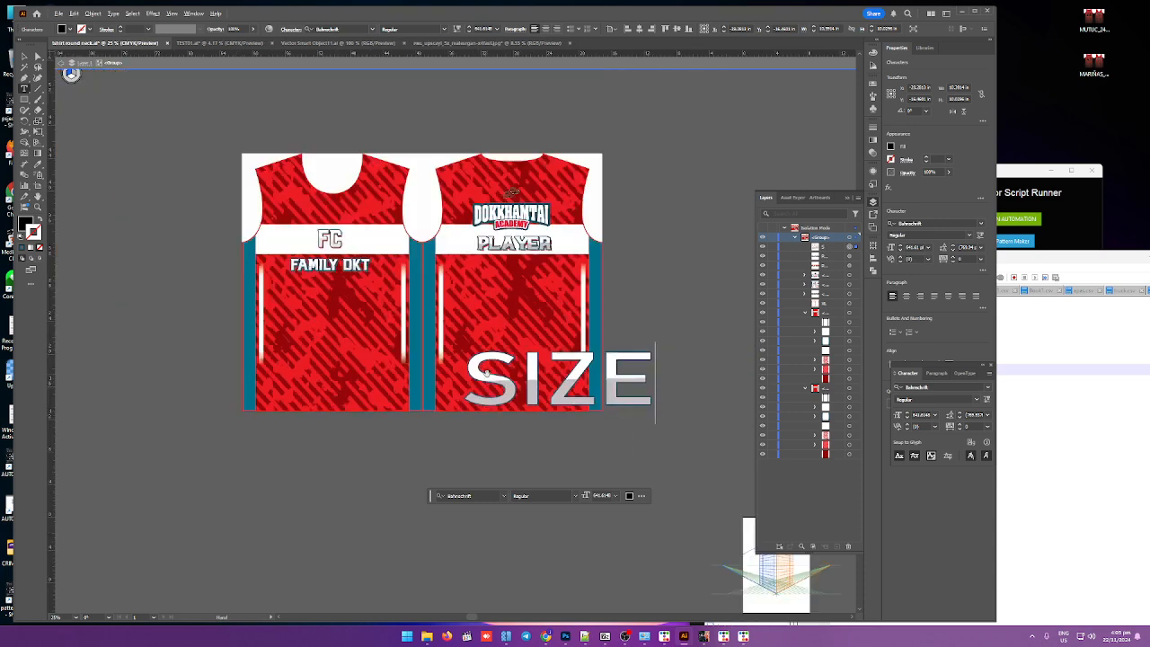
{"action": "left_click", "coordinate": [25, 56]}
{"action": "scroll", "coordinate": [499, 384], "scroll_direction": "up", "scroll_amount": 1}
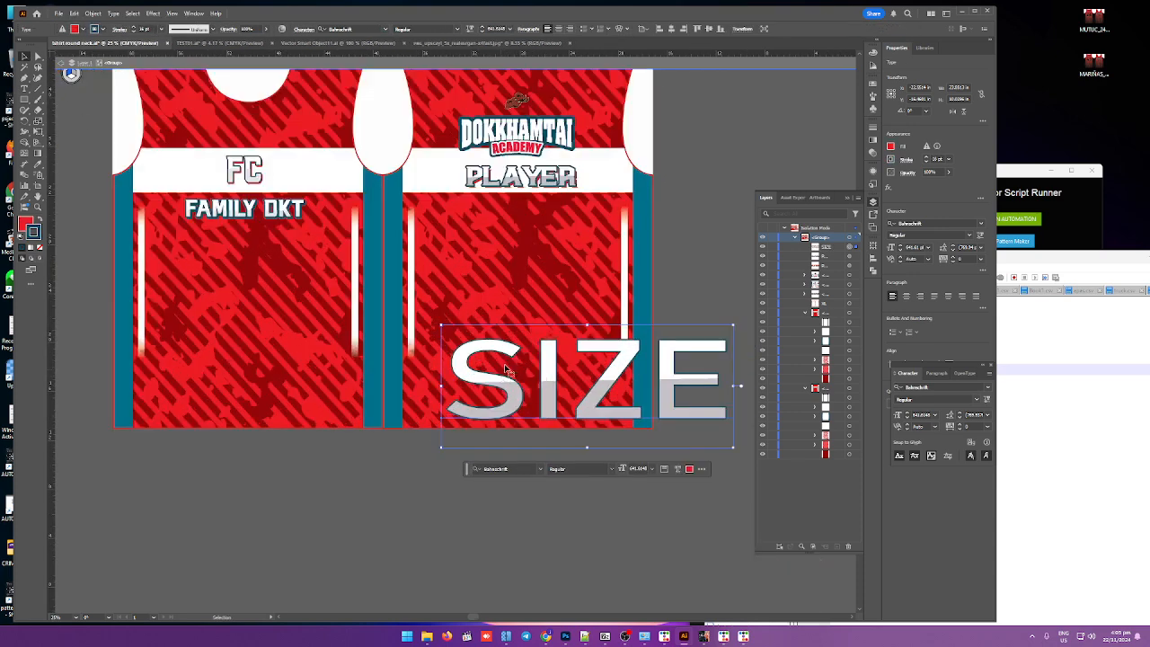
{"action": "left_click_drag", "start_coordinate": [440, 326], "coordinate": [513, 416]}
{"action": "left_click", "coordinate": [685, 429]}
Step: Adjust the direction of the SIZE text's gradient fill across the letters
{"action": "left_click", "coordinate": [873, 173]}
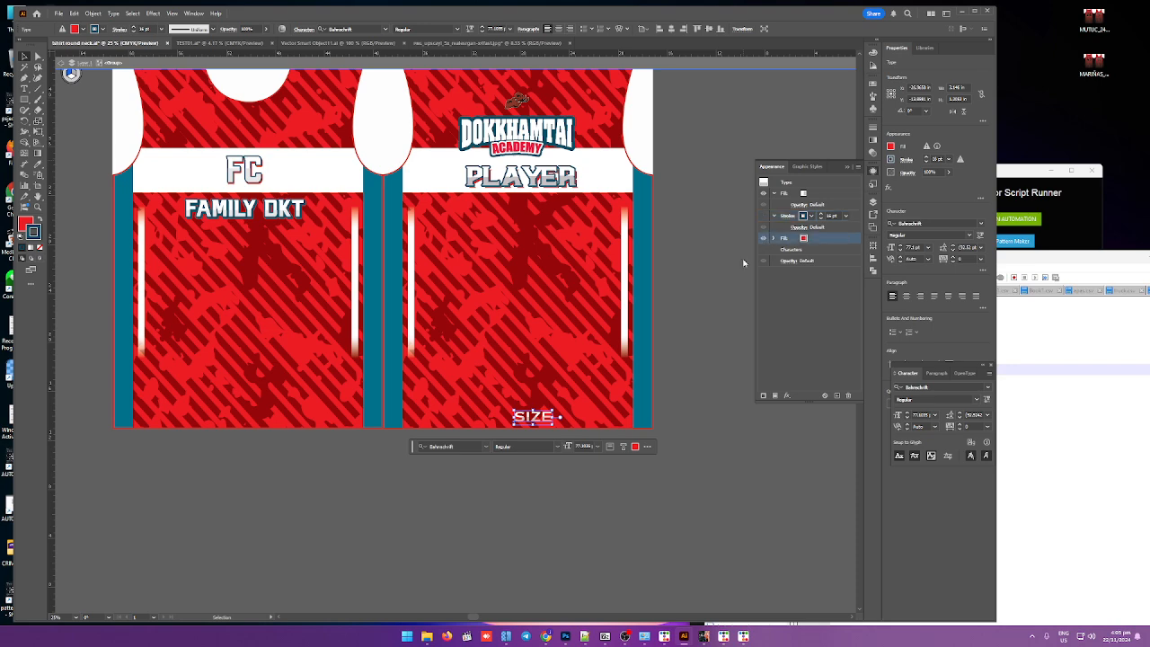
{"action": "left_click", "coordinate": [786, 238]}
{"action": "key", "text": "ctrl+1"}
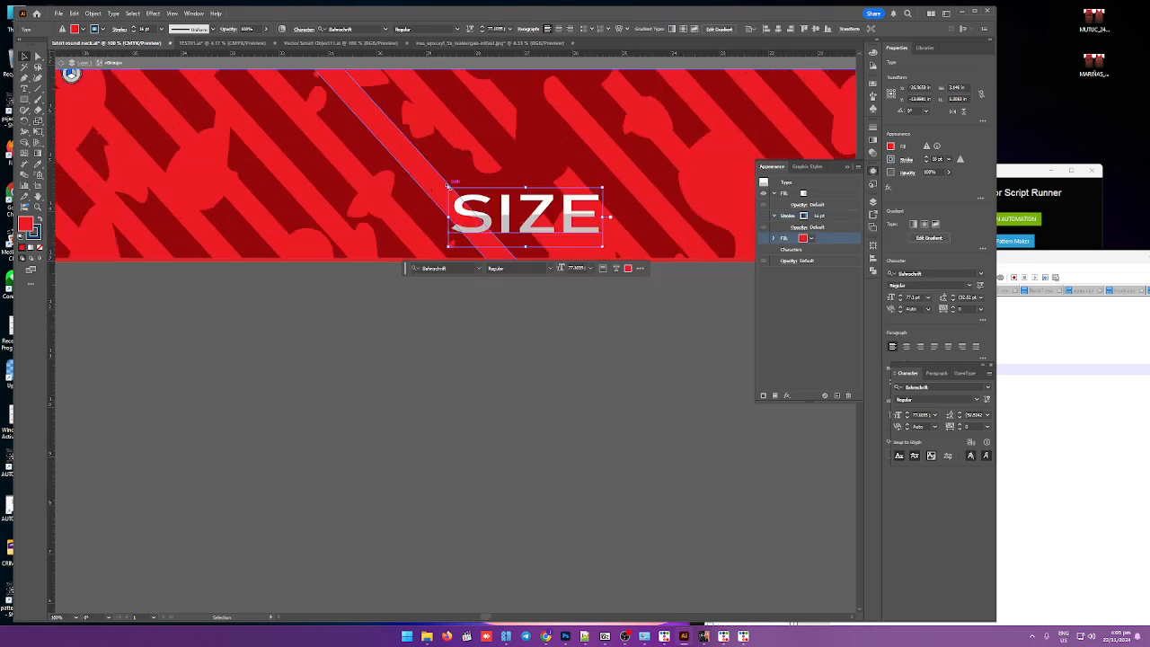
{"action": "left_click_drag", "start_coordinate": [449, 186], "coordinate": [580, 236]}
{"action": "scroll", "coordinate": [451, 323], "scroll_direction": "down", "scroll_amount": 4}
{"action": "left_click", "coordinate": [451, 335]}
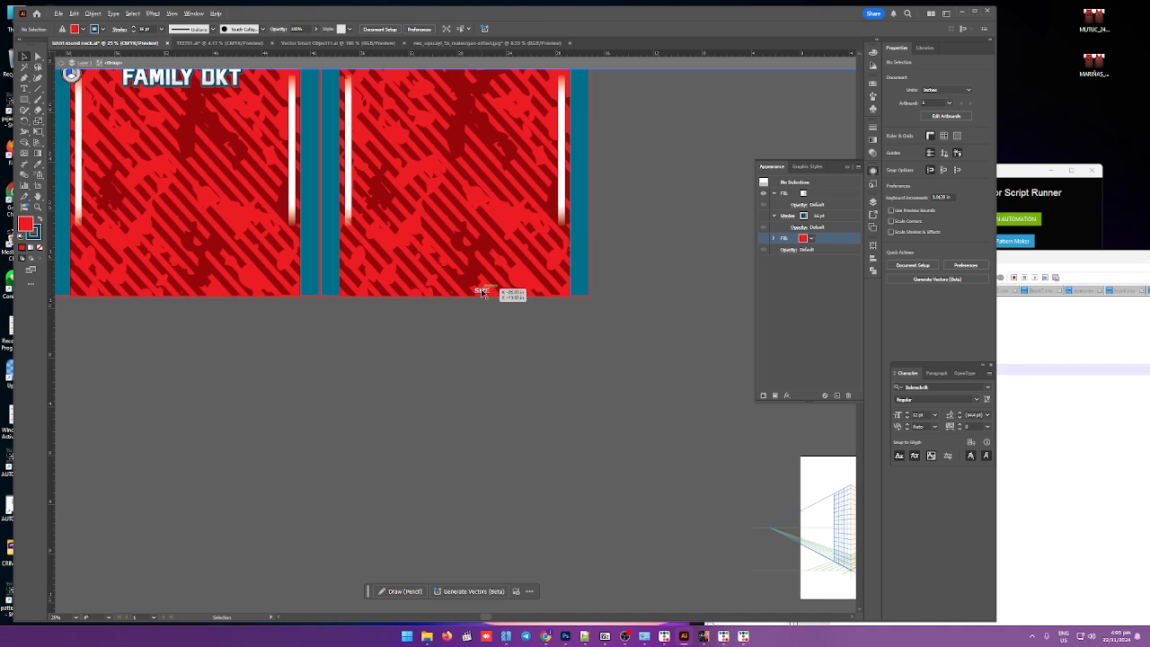
Step: Copy the SIZE text to the bottom of the front panel and rename both SIZE layers label
{"action": "left_click_drag", "start_coordinate": [478, 292], "coordinate": [163, 299]}
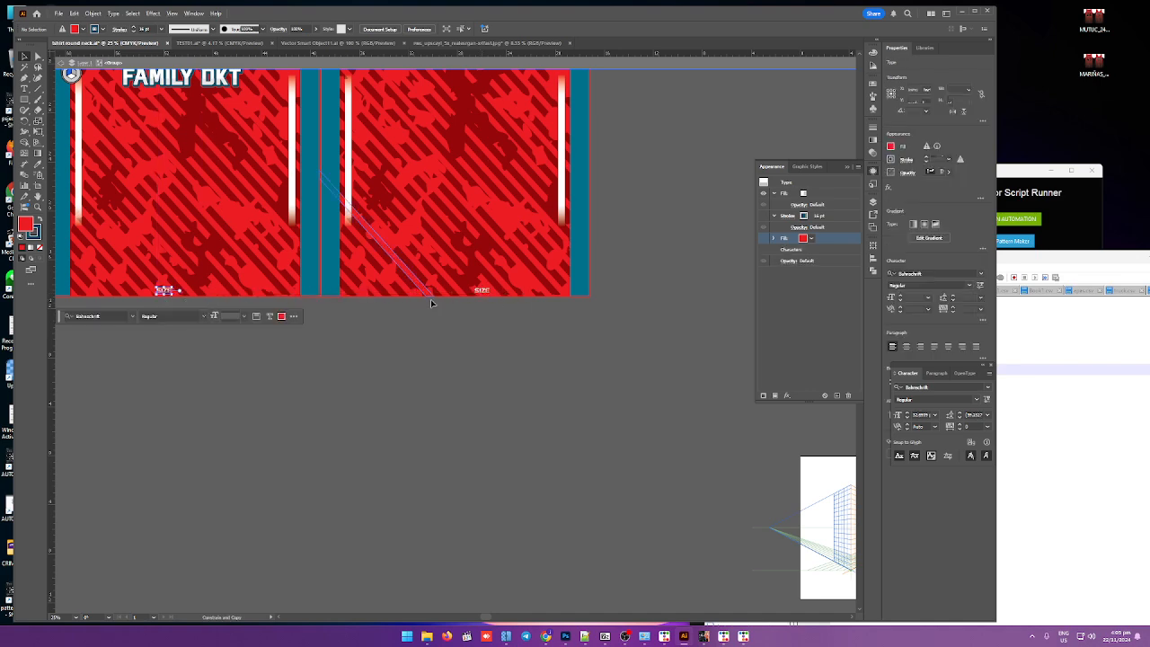
{"action": "key", "text": "F7"}
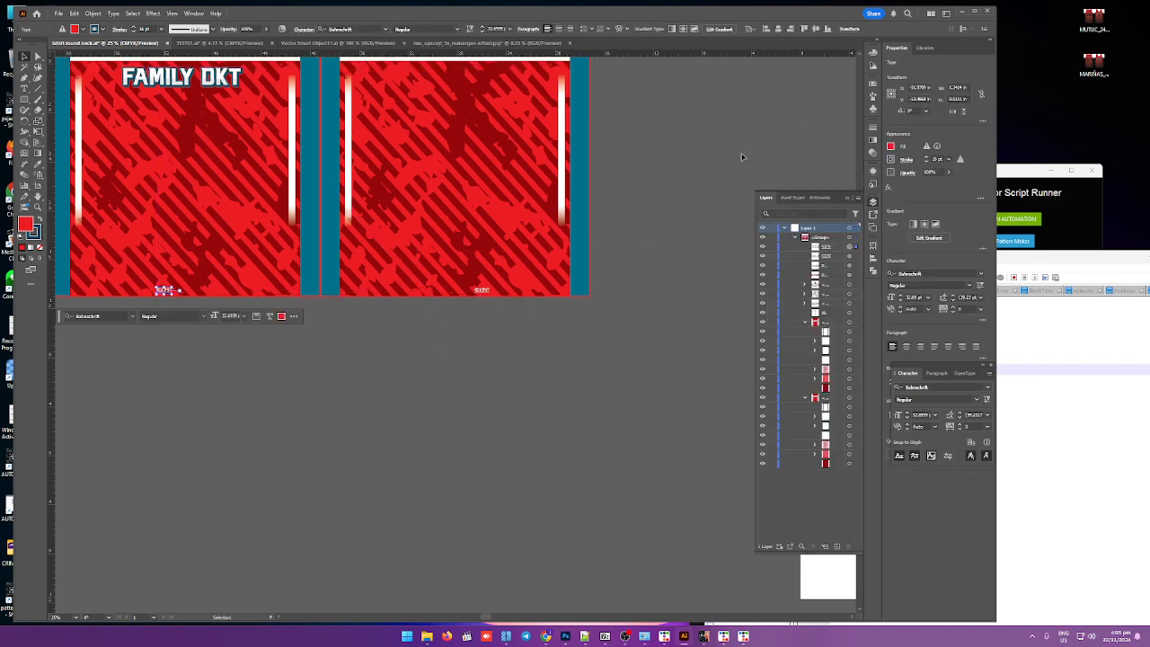
{"action": "left_click", "coordinate": [832, 248]}
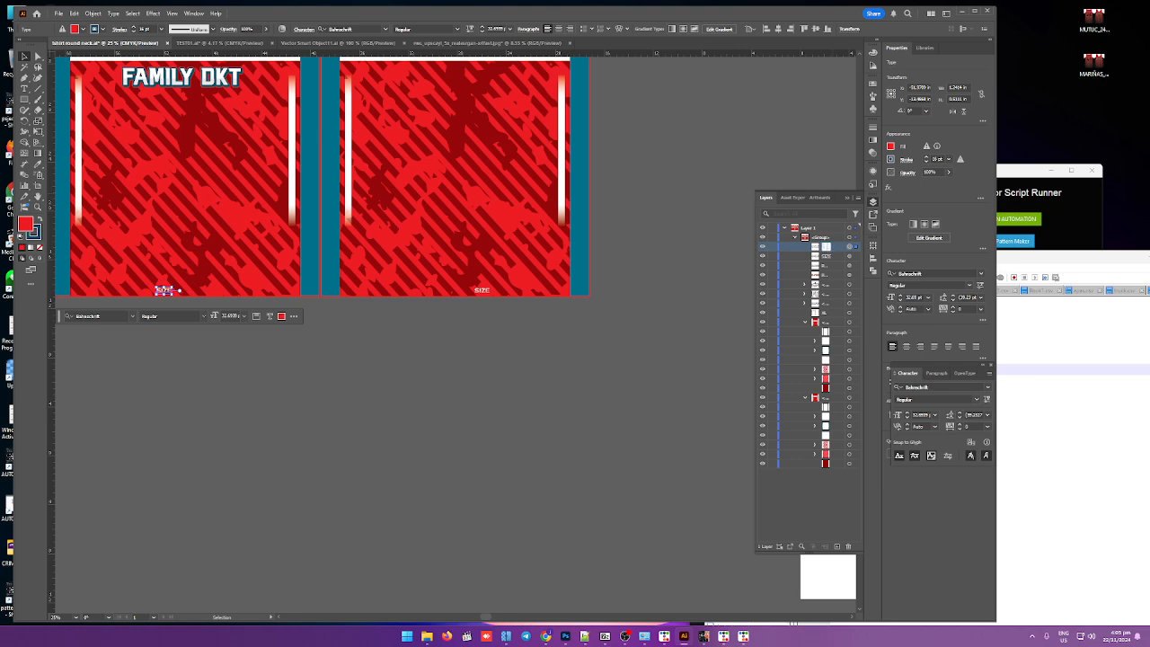
{"action": "left_click", "coordinate": [827, 256]}
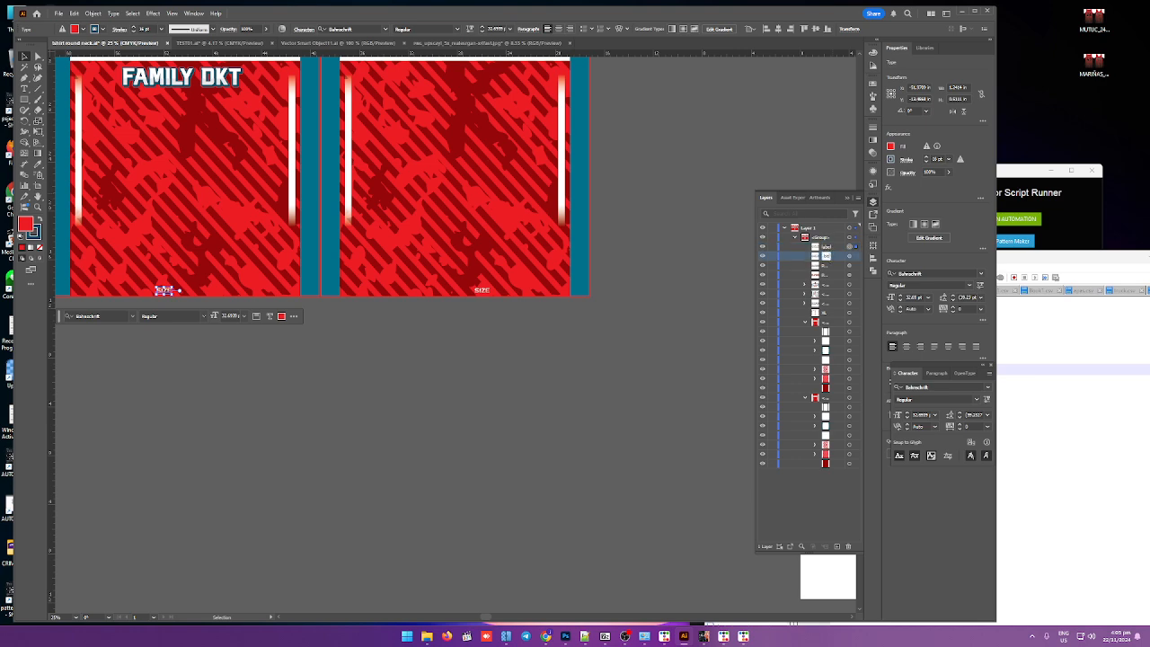
{"action": "left_click", "coordinate": [750, 235]}
{"action": "left_click", "coordinate": [819, 267]}
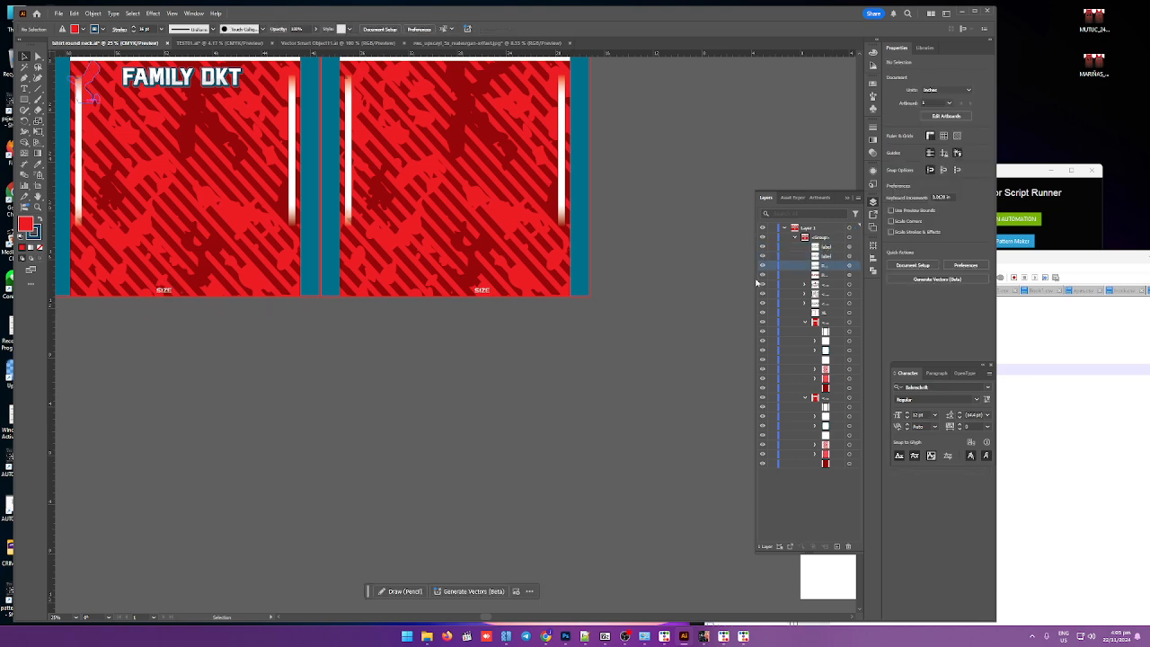
Step: Rename both PLAYER text layers to name
{"action": "left_click_drag", "start_coordinate": [752, 279], "coordinate": [647, 279]}
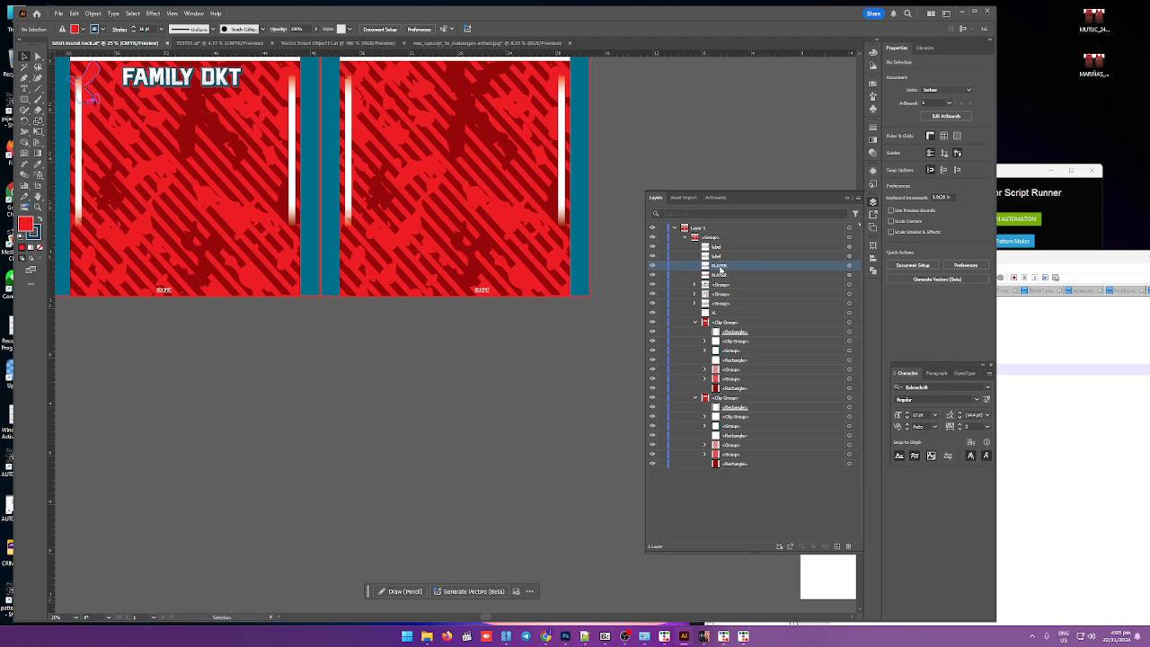
{"action": "double_click", "coordinate": [720, 266]}
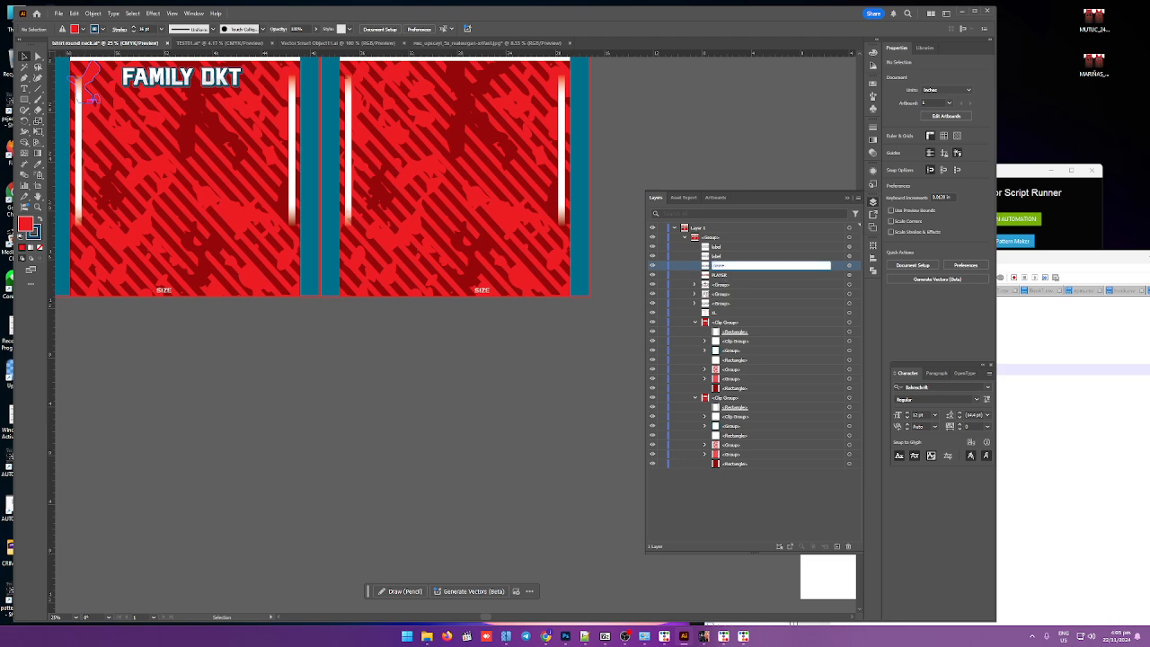
{"action": "key", "text": "Tab"}
{"action": "type", "text": "nam"}
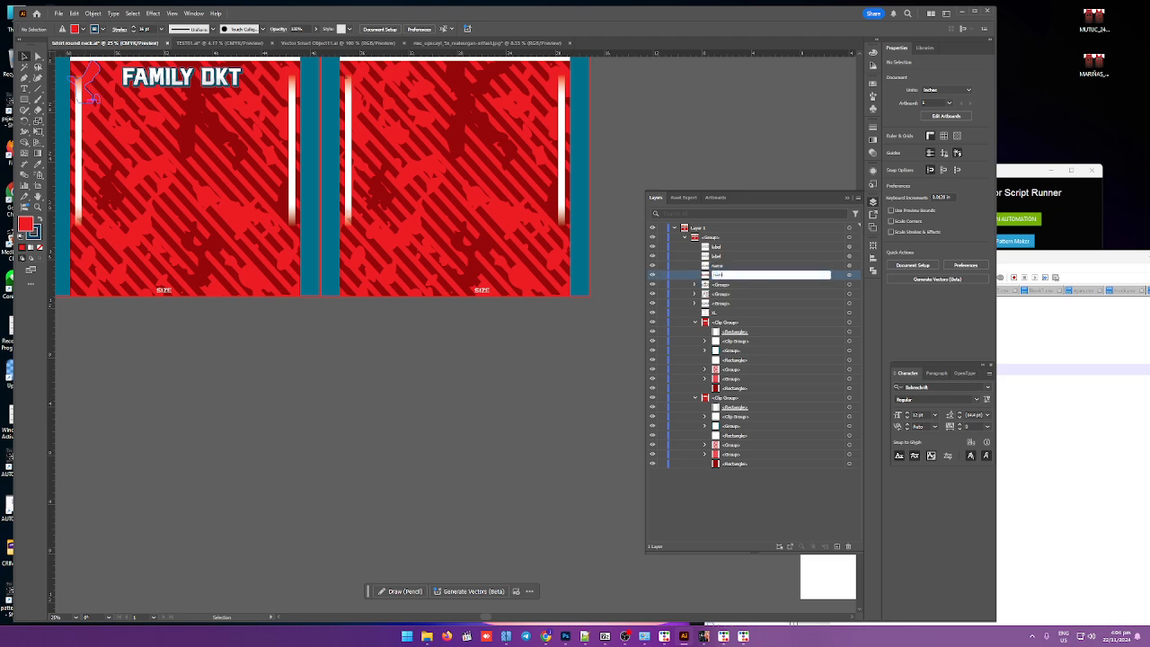
{"action": "key", "text": "Return"}
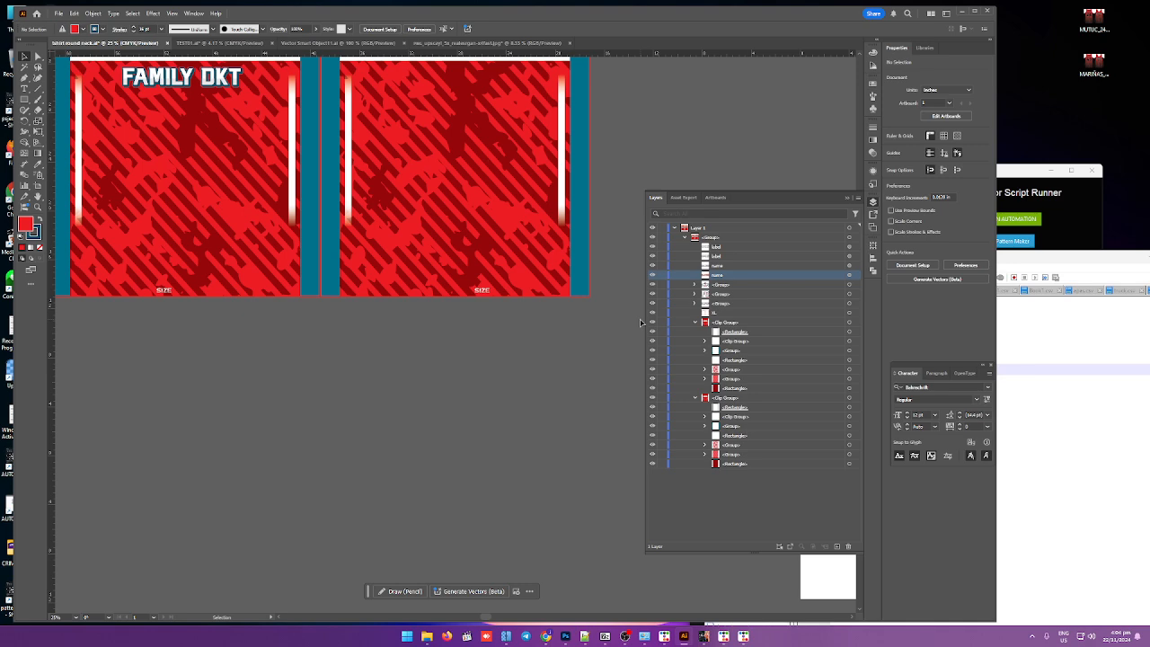
Step: Cut the mascot logo out of the DOKKHAMTAI badge group and paste it back above the badge as a separate object
{"action": "scroll", "coordinate": [630, 322], "scroll_direction": "down", "scroll_amount": 3}
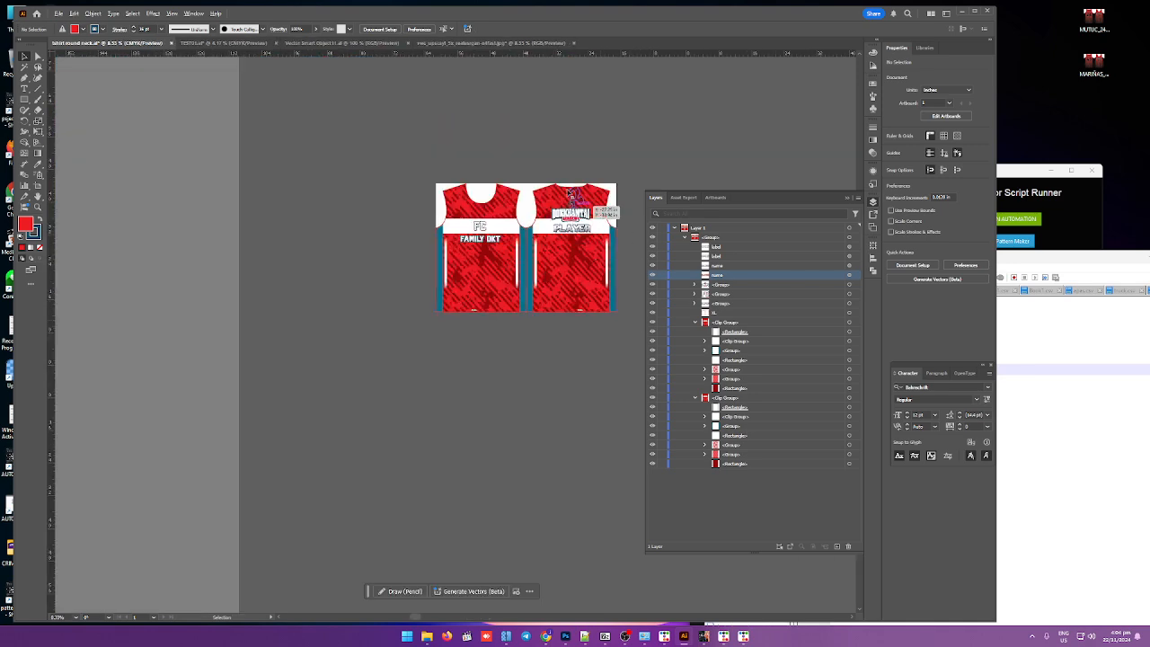
{"action": "scroll", "coordinate": [579, 191], "scroll_direction": "up", "scroll_amount": 4}
{"action": "scroll", "coordinate": [579, 194], "scroll_direction": "up", "scroll_amount": 2}
{"action": "left_click", "coordinate": [557, 304]}
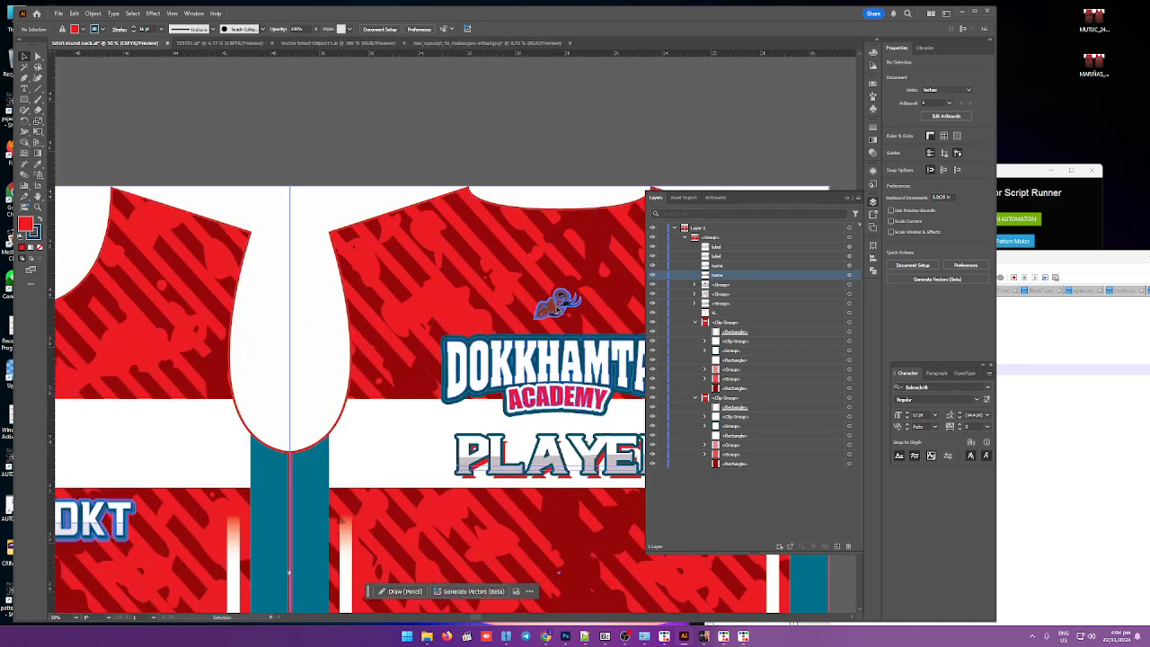
{"action": "double_click", "coordinate": [557, 305]}
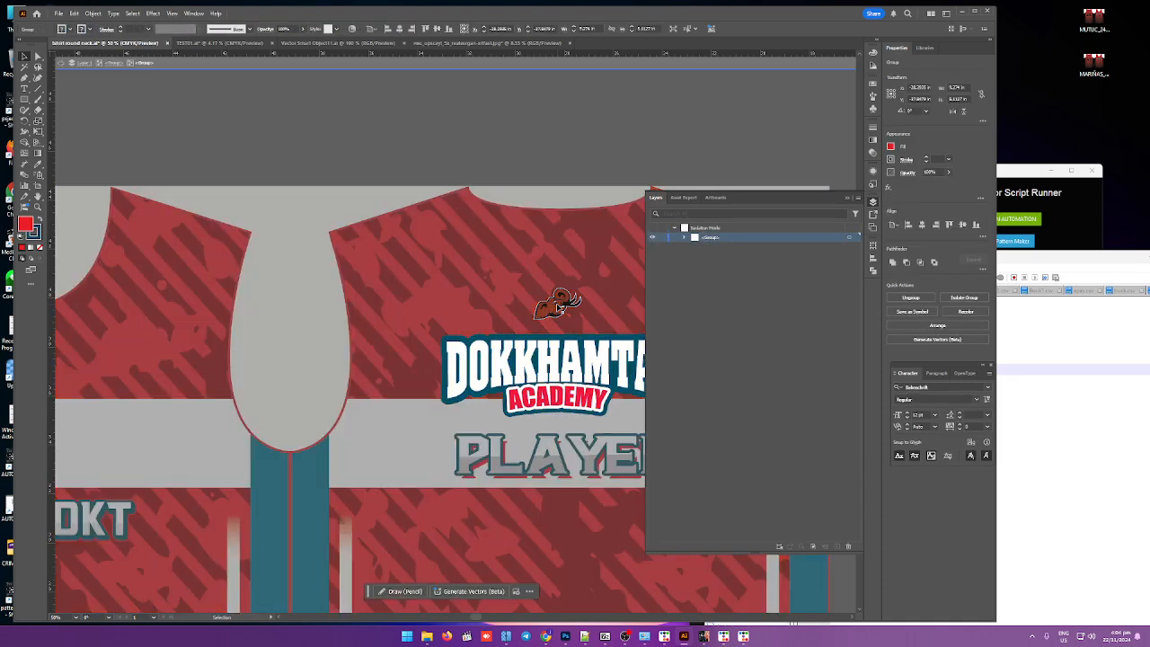
{"action": "left_click", "coordinate": [557, 304]}
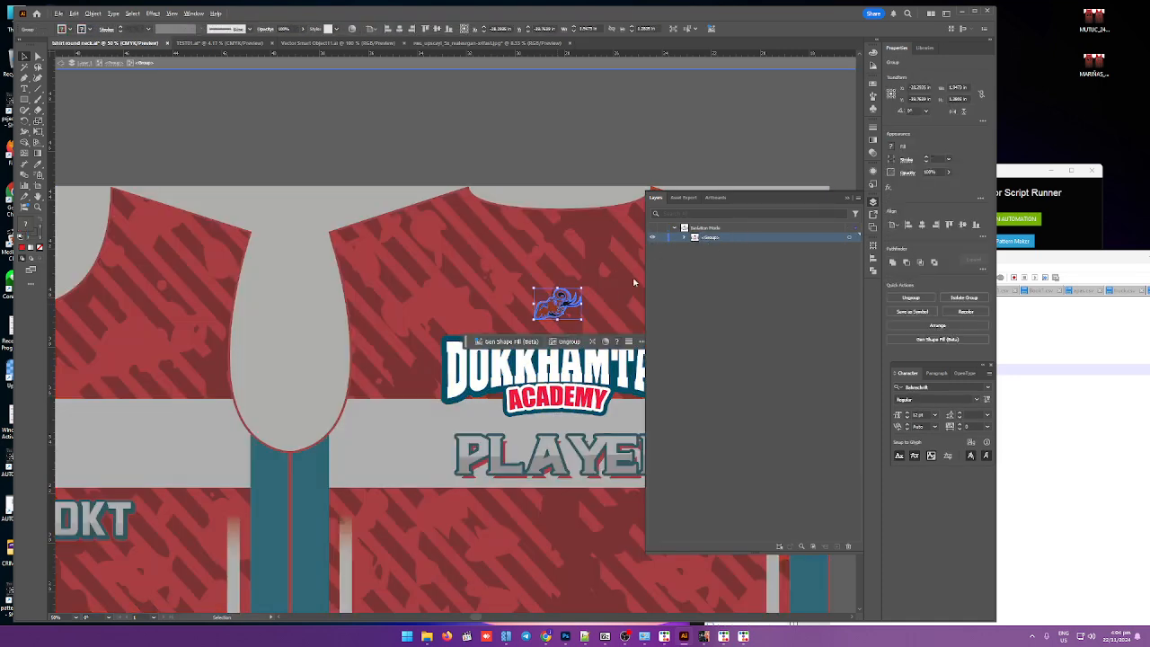
{"action": "key", "text": "ctrl+plus"}
{"action": "key", "text": "ctrl+plus"}
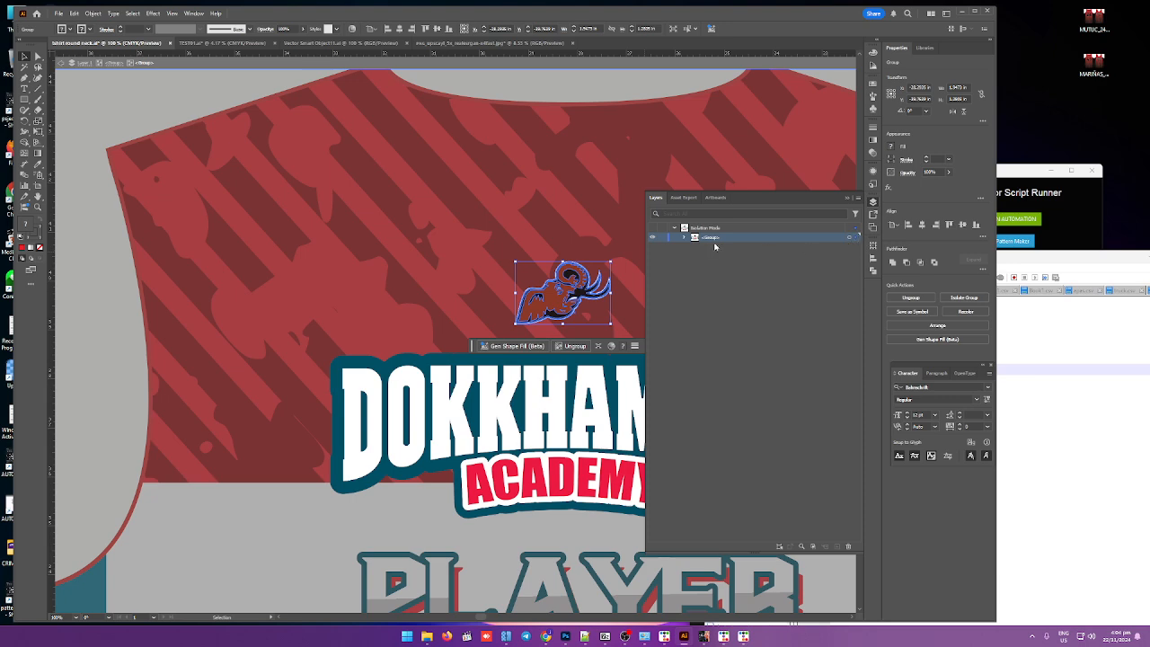
{"action": "left_click", "coordinate": [856, 238]}
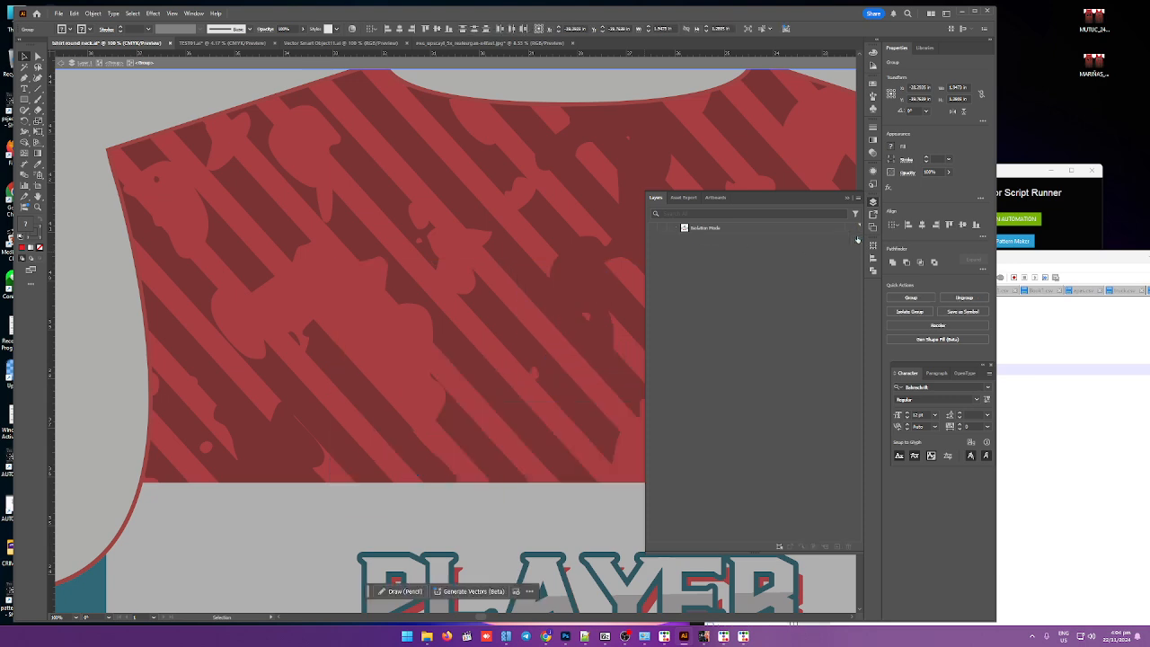
{"action": "left_click", "coordinate": [683, 238]}
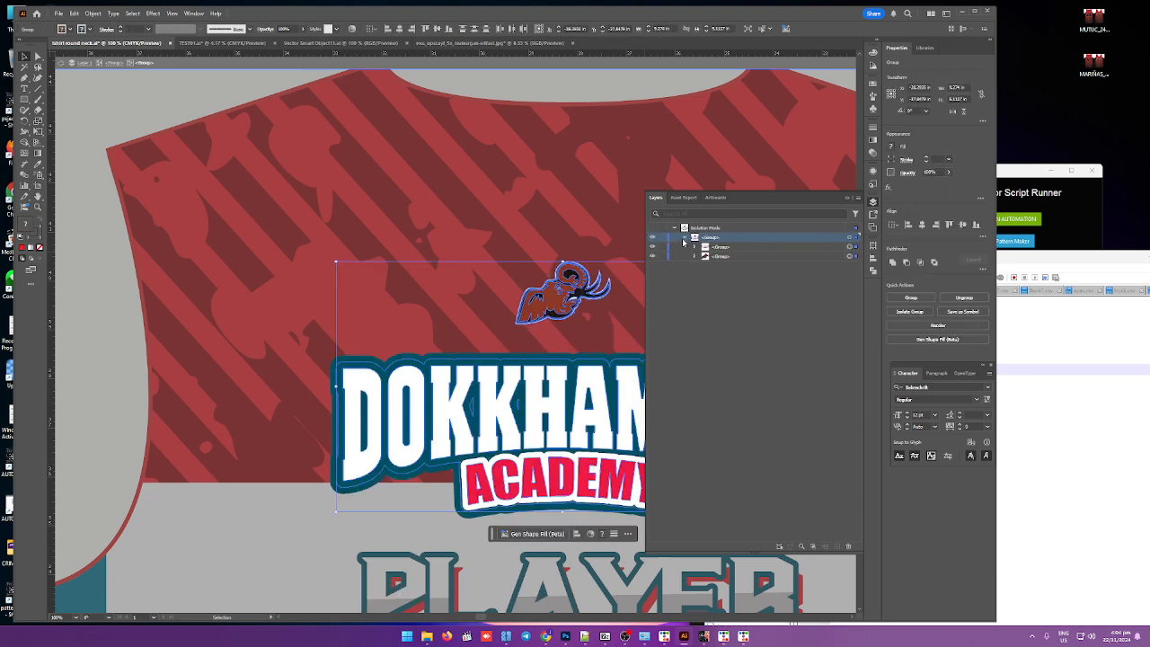
{"action": "left_click", "coordinate": [736, 257]}
{"action": "left_click", "coordinate": [849, 257]}
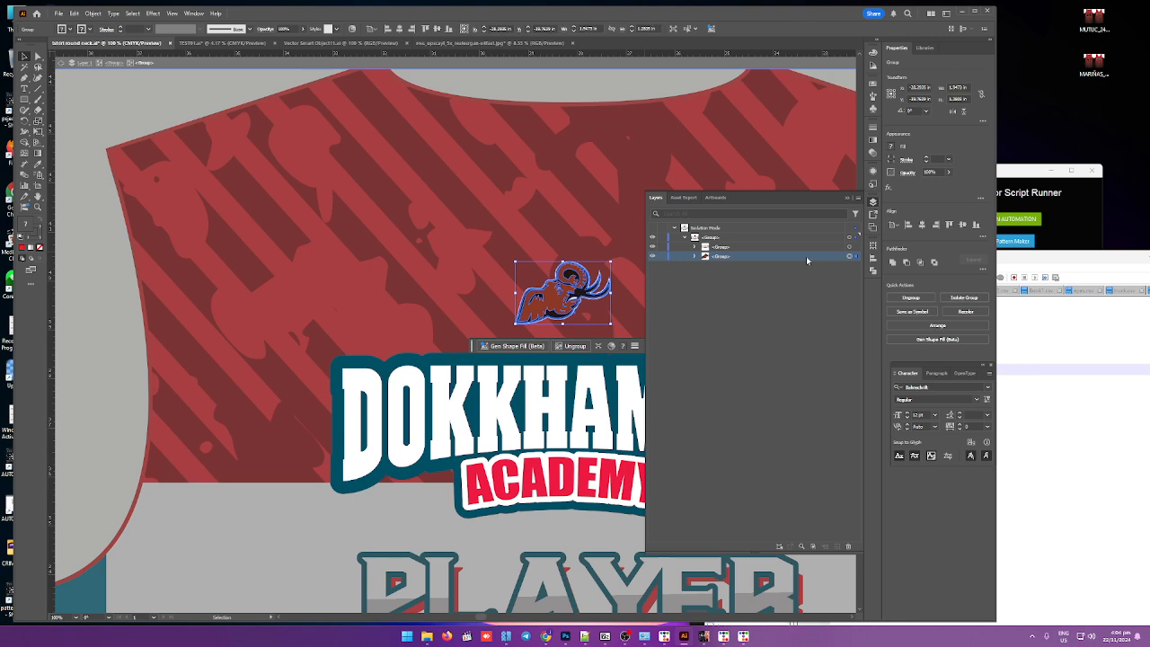
{"action": "key", "text": "Delete"}
{"action": "key", "text": "Escape"}
{"action": "key", "text": "ctrl+v"}
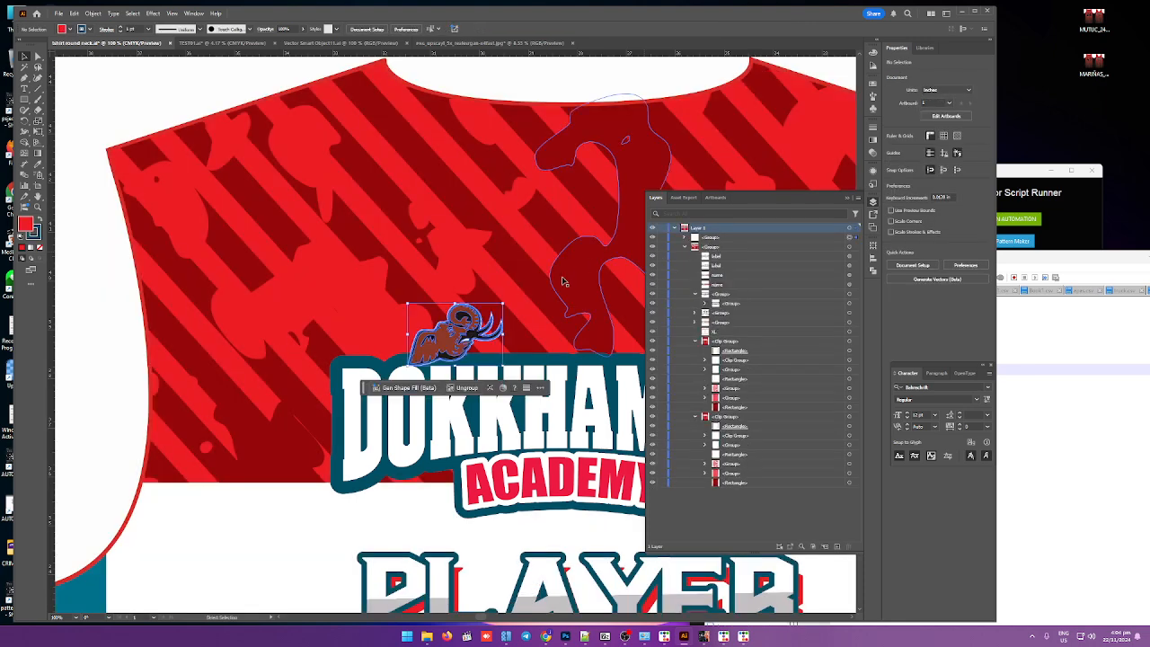
{"action": "left_click_drag", "start_coordinate": [472, 334], "coordinate": [587, 285]}
Step: Rename the separated mascot logo's layer to logo
{"action": "scroll", "coordinate": [568, 280], "scroll_direction": "down", "scroll_amount": 2}
{"action": "scroll", "coordinate": [580, 281], "scroll_direction": "up", "scroll_amount": 1}
{"action": "double_click", "coordinate": [710, 237]}
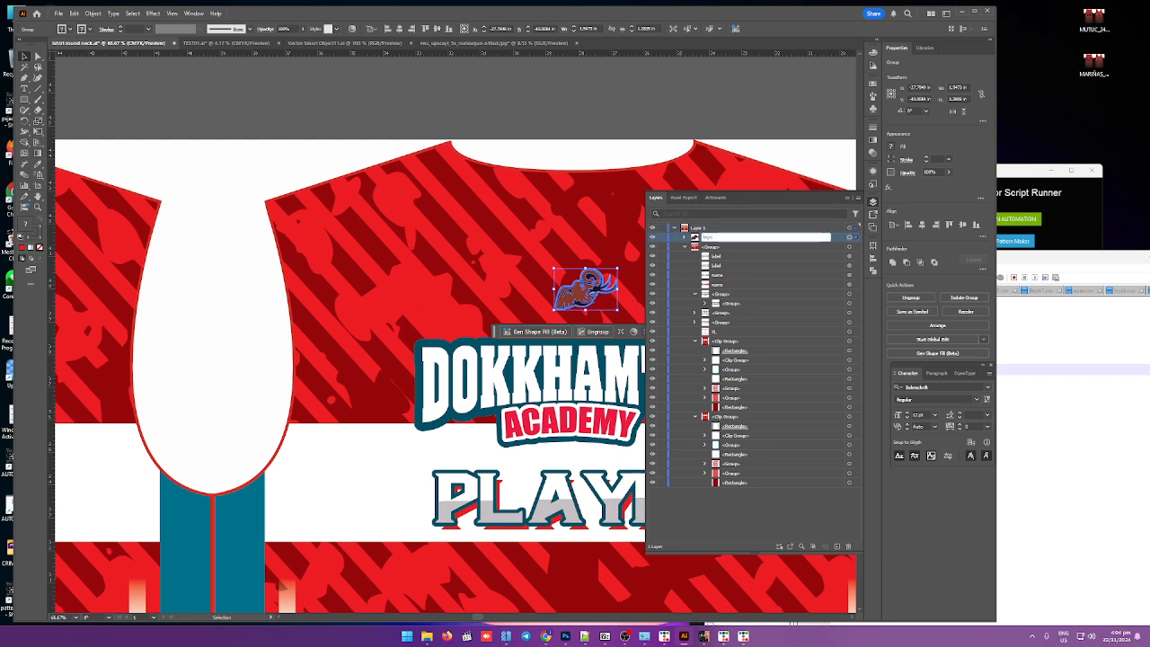
{"action": "key", "text": "Return"}
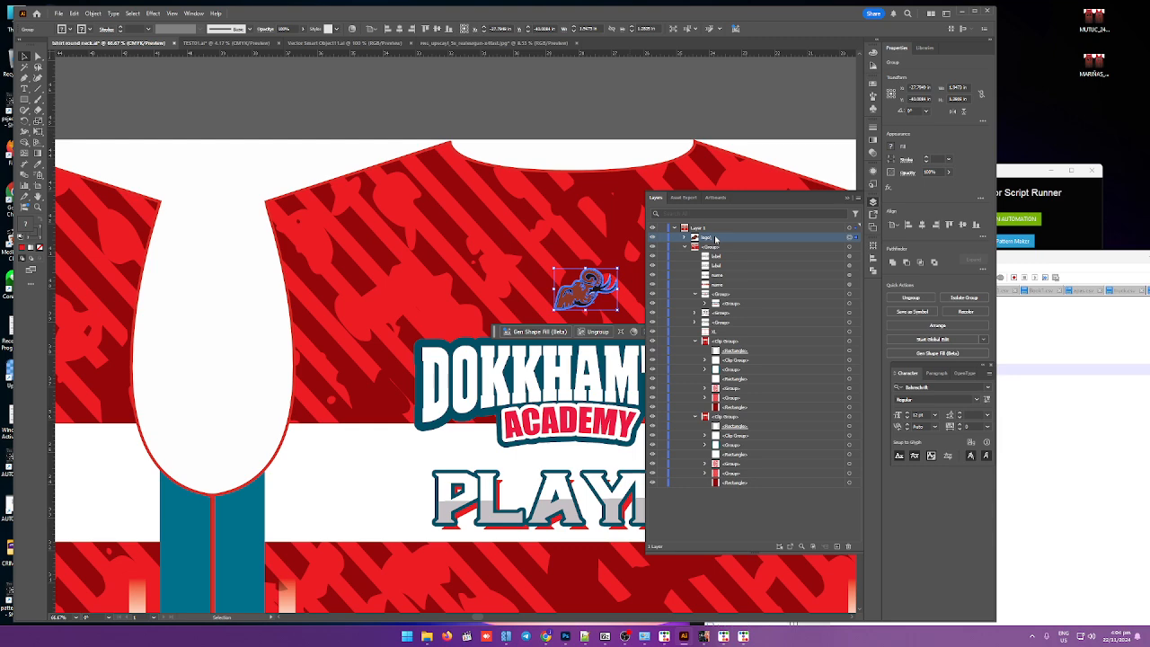
{"action": "double_click", "coordinate": [715, 238]}
{"action": "left_click", "coordinate": [627, 330]}
{"action": "double_click", "coordinate": [706, 237]}
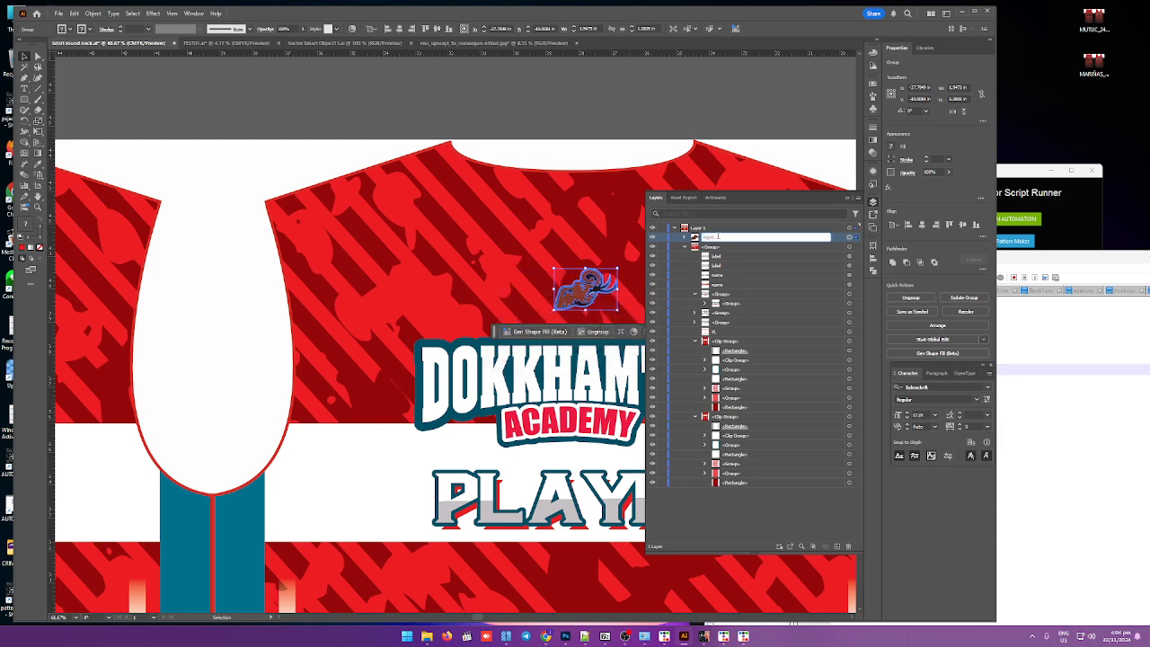
{"action": "key", "text": "Return"}
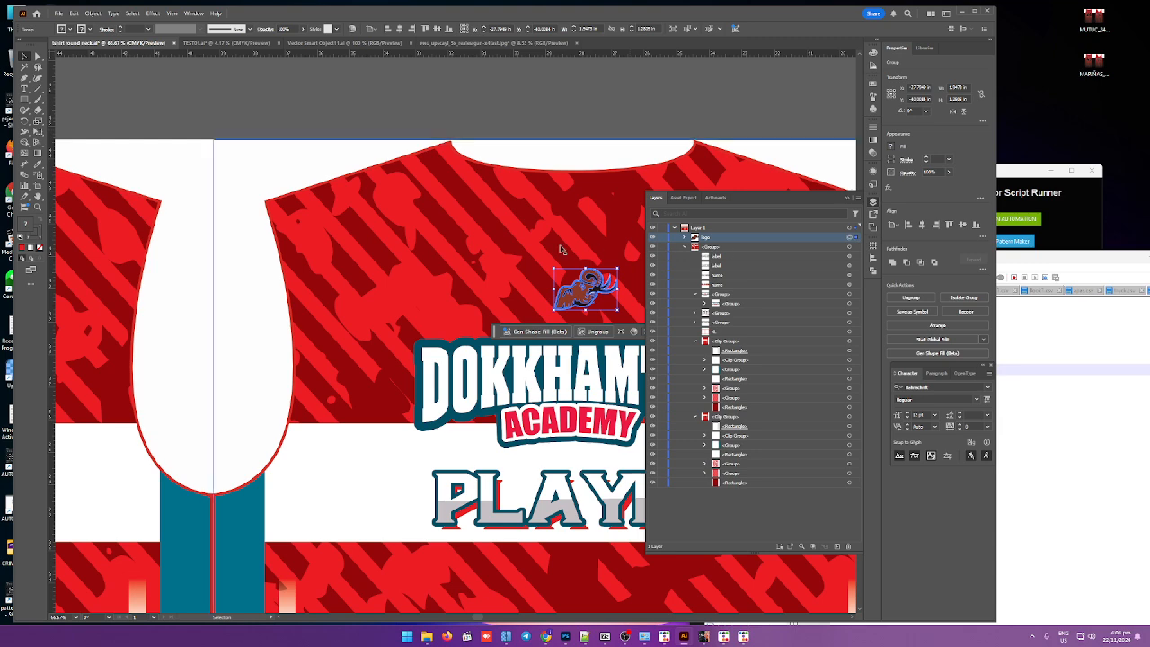
{"action": "scroll", "coordinate": [564, 250], "scroll_direction": "down", "scroll_amount": 1}
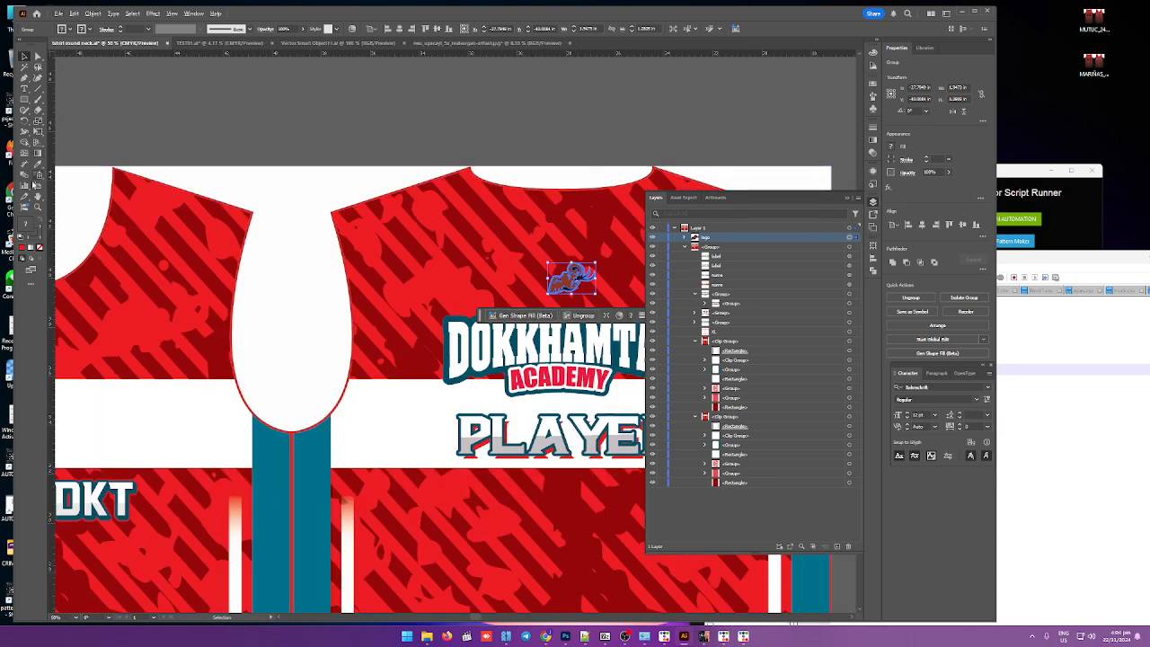
Step: Draw a no-fill, no-stroke rectangle around the mascot logo and group it with the logo as a frame
{"action": "left_click", "coordinate": [25, 100]}
{"action": "left_click_drag", "start_coordinate": [562, 271], "coordinate": [609, 314]}
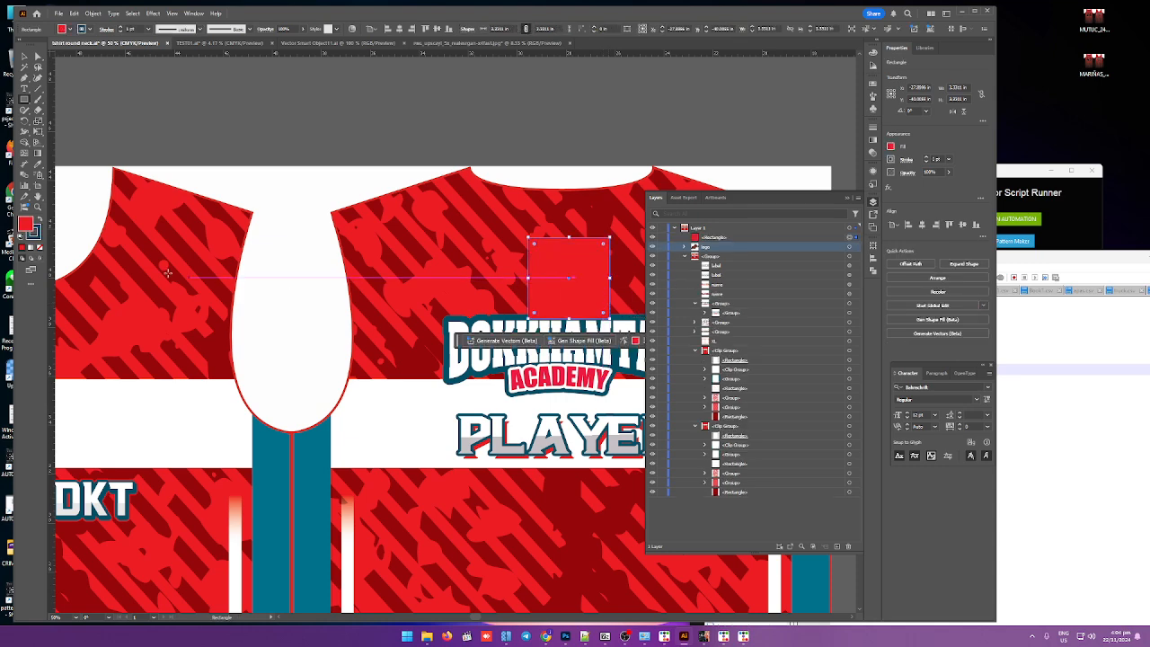
{"action": "left_click", "coordinate": [40, 250]}
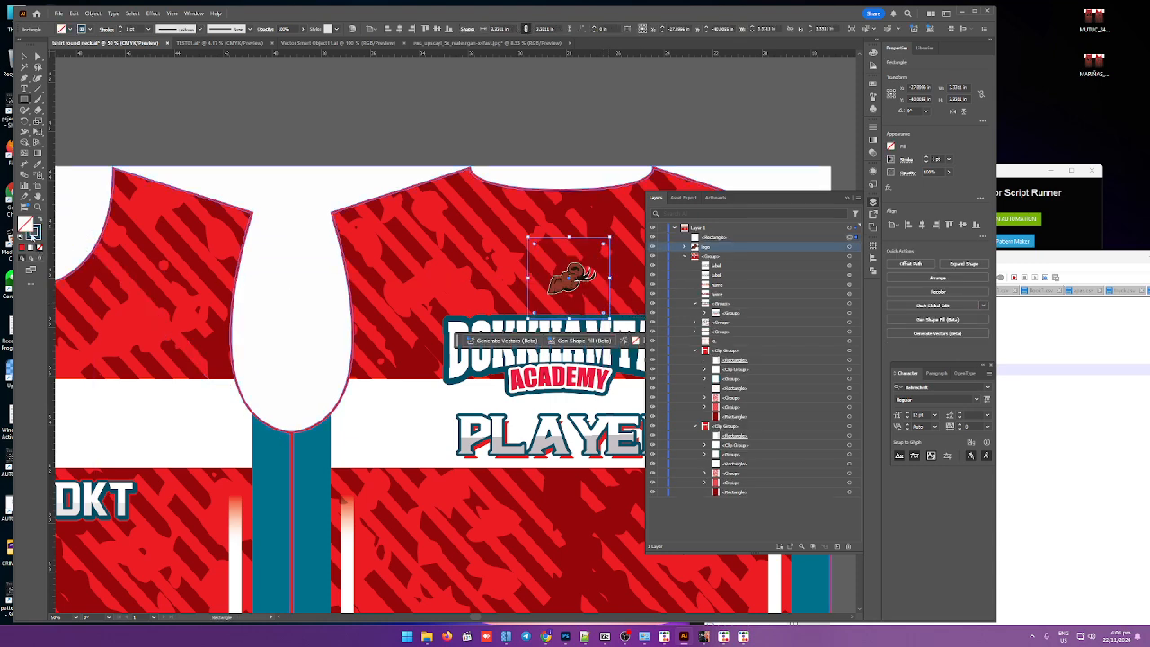
{"action": "left_click", "coordinate": [40, 248]}
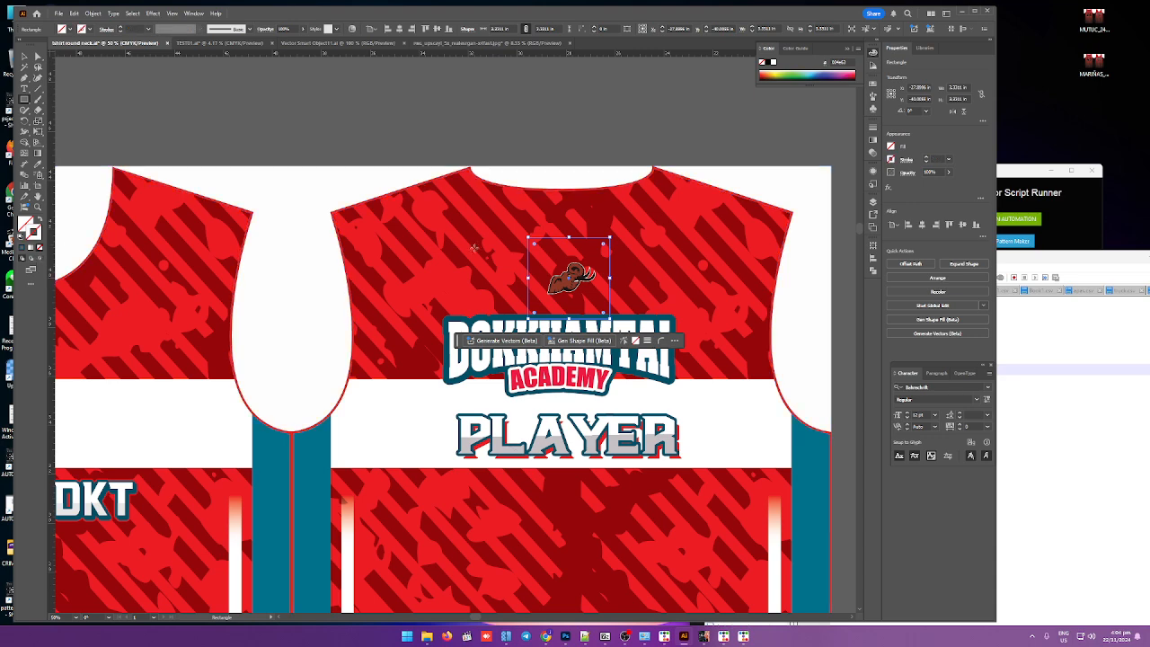
{"action": "key", "text": "v"}
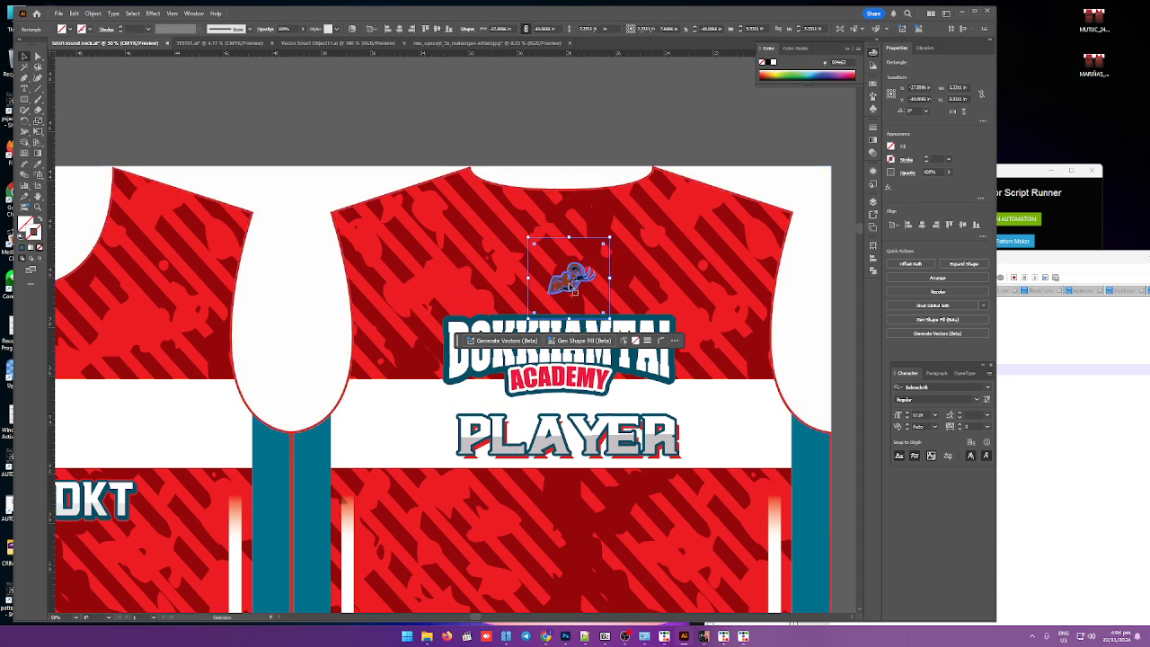
{"action": "left_click", "coordinate": [571, 279]}
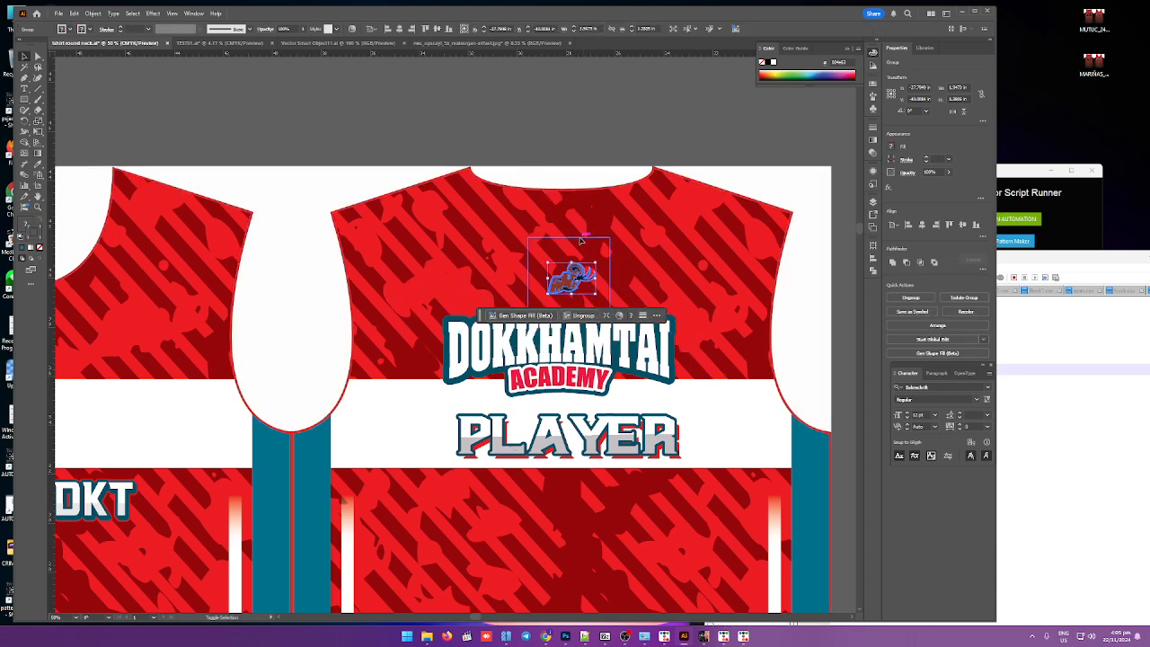
{"action": "left_click", "coordinate": [582, 239], "text": "shift"}
{"action": "key", "text": "ctrl+g"}
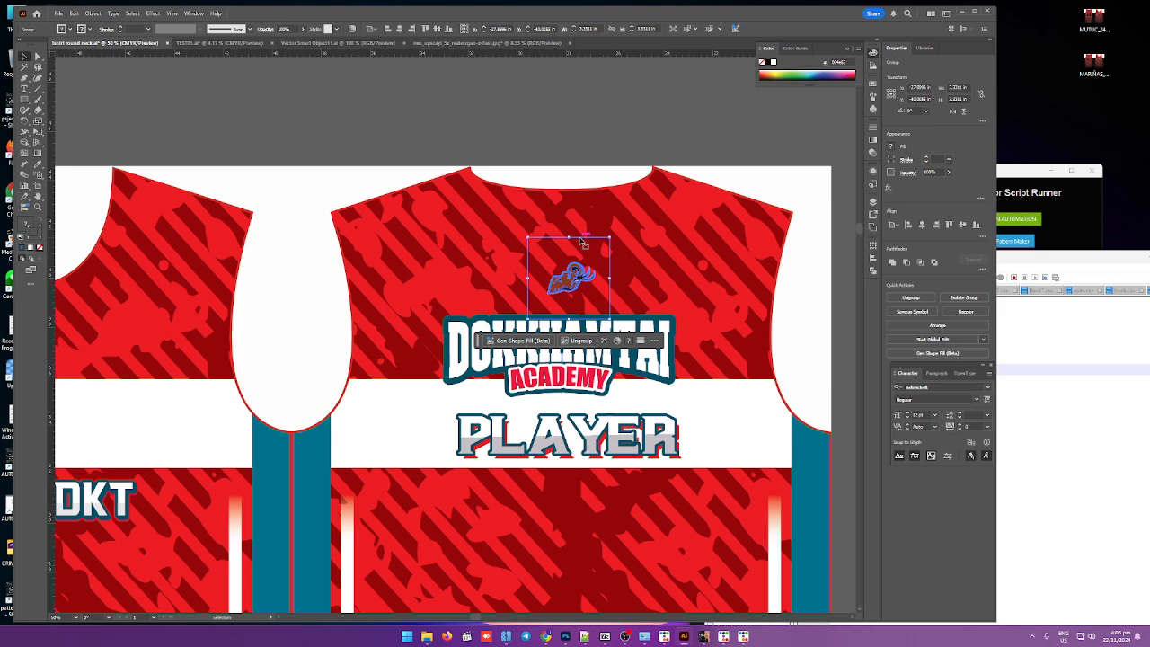
Step: Rename the grouped mascot logo's layer to logo1
{"action": "key", "text": "F7"}
{"action": "double_click", "coordinate": [711, 236]}
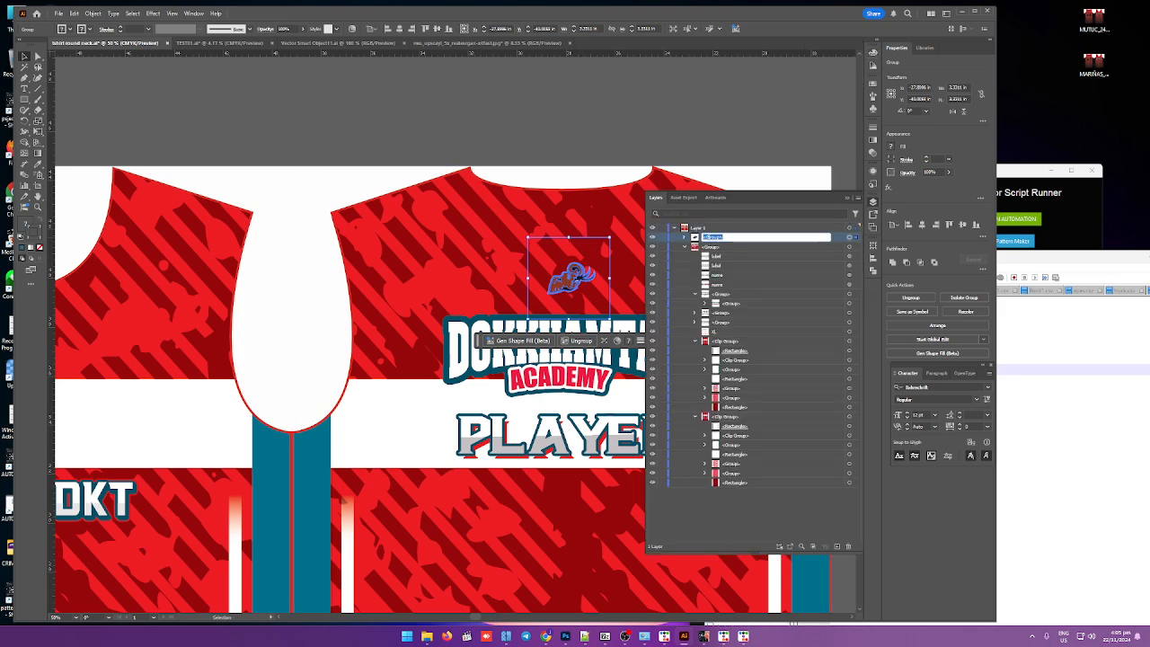
{"action": "type", "text": "logo"}
{"action": "key", "text": "Return"}
Step: Toggle the logo1 layer's visibility off and on, then nudge the logo group slightly on the chest
{"action": "left_click", "coordinate": [652, 238]}
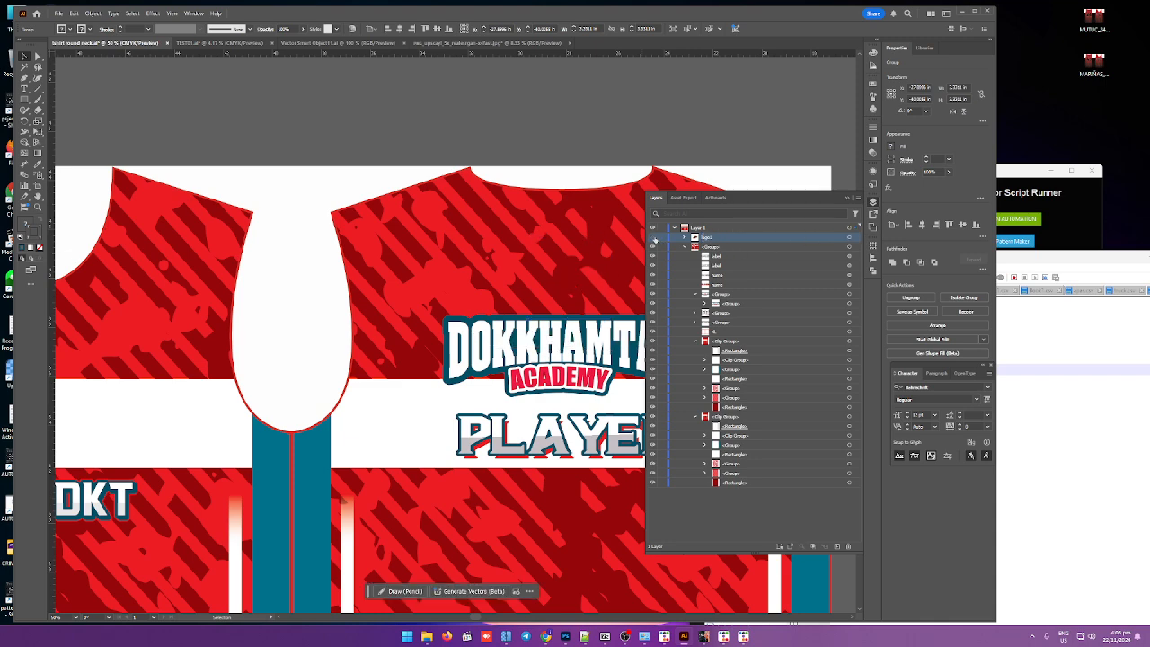
{"action": "left_click", "coordinate": [652, 238]}
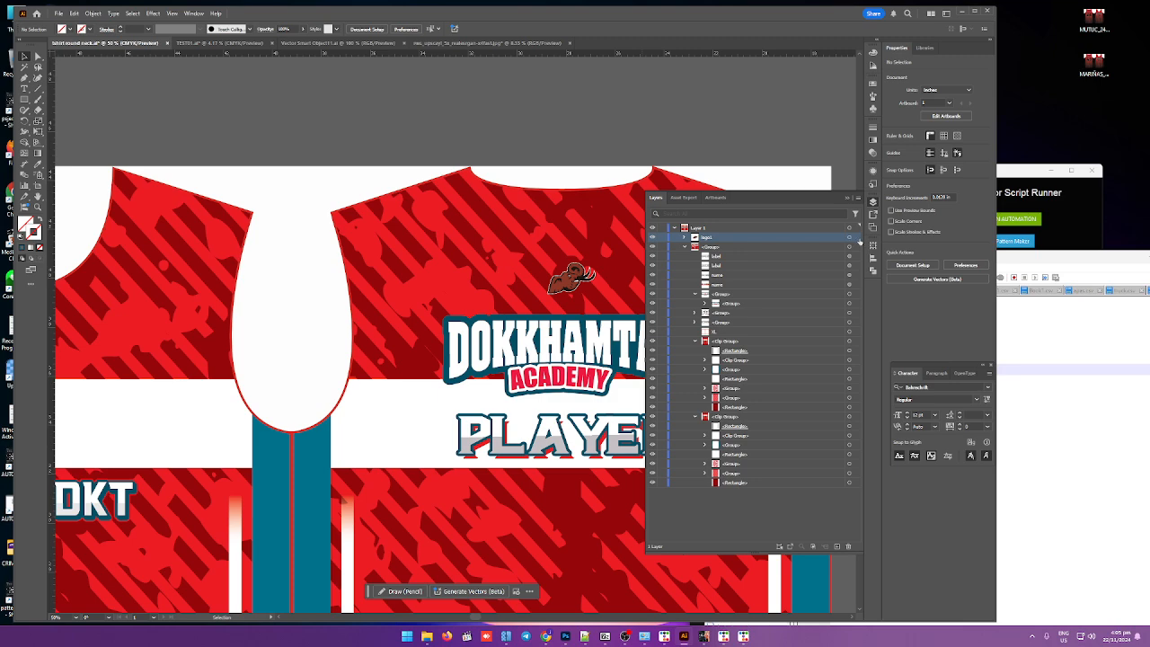
{"action": "left_click", "coordinate": [571, 276]}
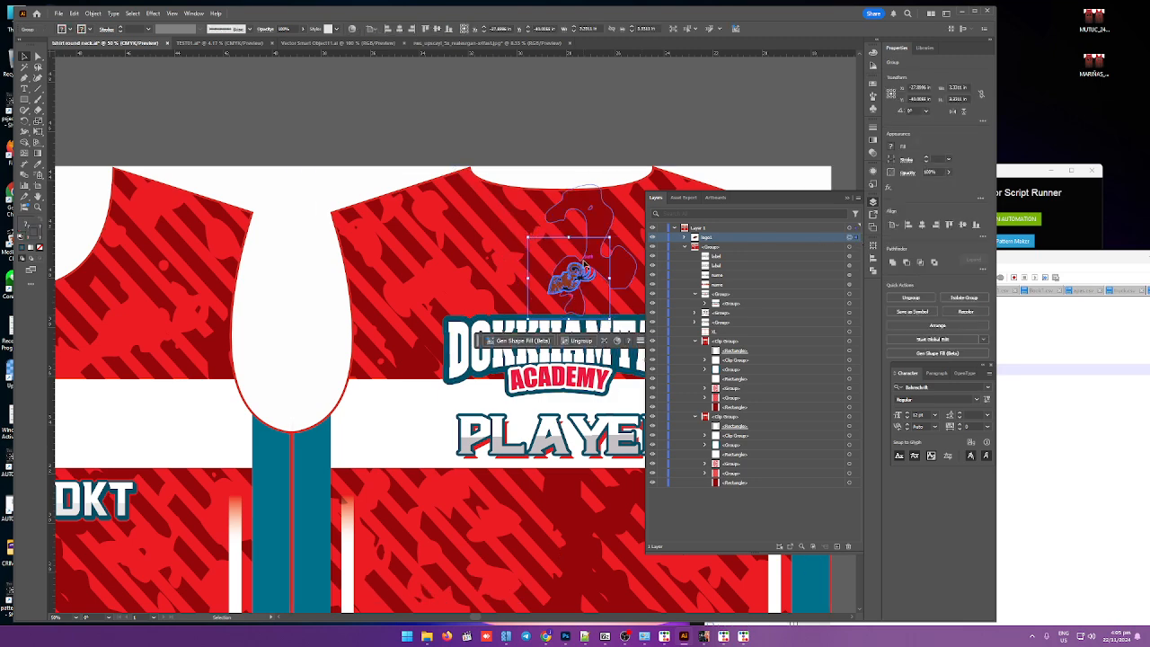
{"action": "left_click_drag", "start_coordinate": [584, 268], "coordinate": [578, 274]}
{"action": "left_click_drag", "start_coordinate": [577, 276], "coordinate": [578, 276]}
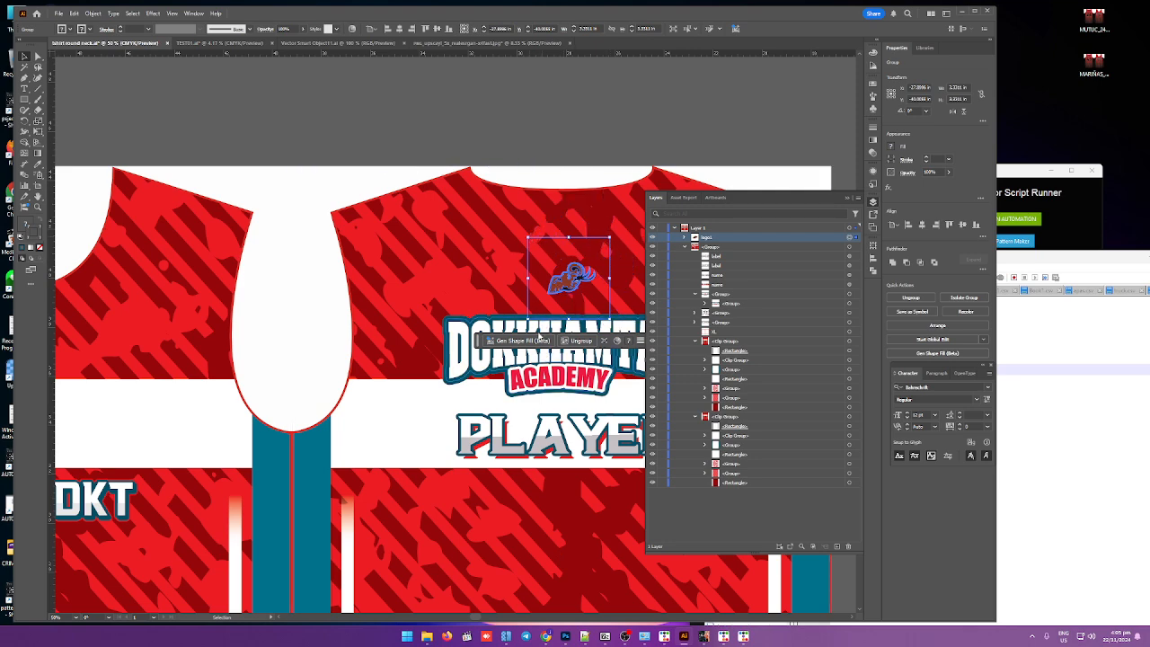
Step: Draw a circle about 4.4 in wide below PLAYER on the front and fill it with pink R211 G51 B130
{"action": "scroll", "coordinate": [538, 337], "scroll_direction": "down", "scroll_amount": 2, "text": "alt"}
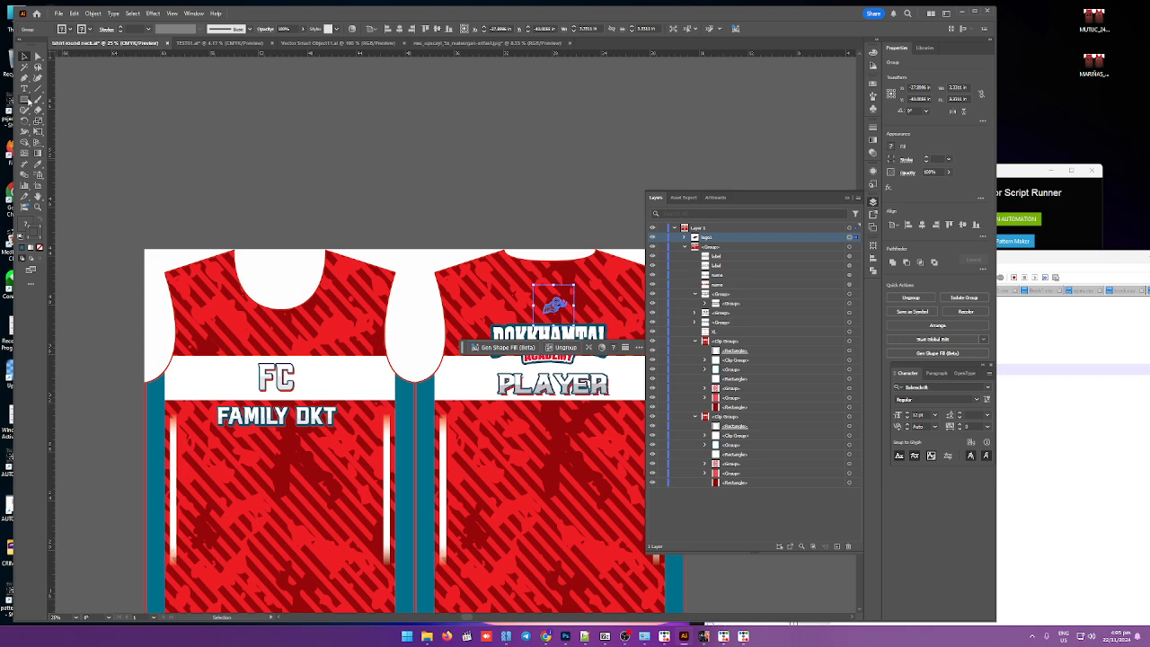
{"action": "left_click_drag", "start_coordinate": [28, 101], "coordinate": [63, 119]}
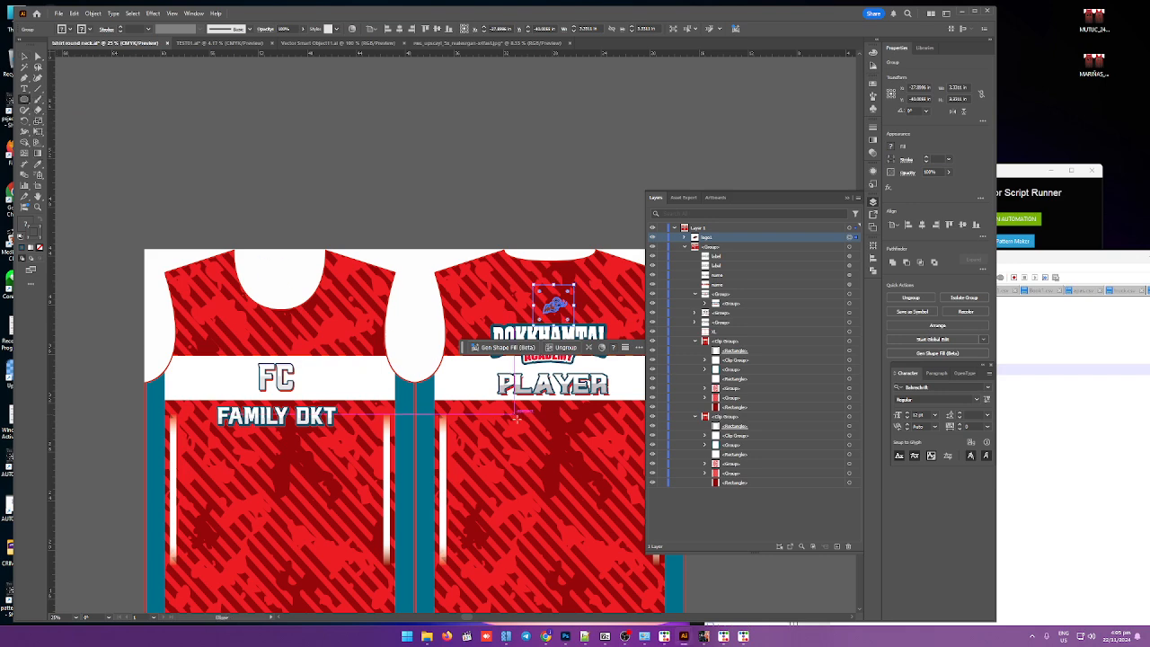
{"action": "mouse_move", "coordinate": [512, 414]}
{"action": "left_mouse_down"}
{"action": "mouse_move", "coordinate": [575, 453]}
{"action": "mouse_move", "coordinate": [566, 469]}
{"action": "left_mouse_up"}
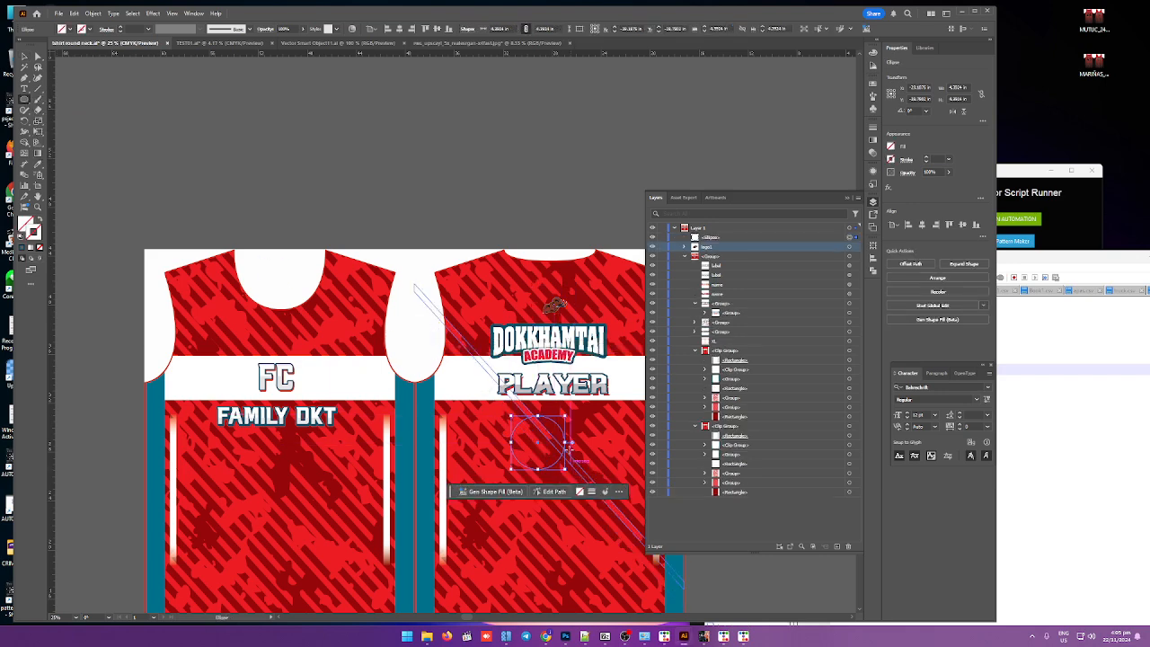
{"action": "double_click", "coordinate": [27, 224]}
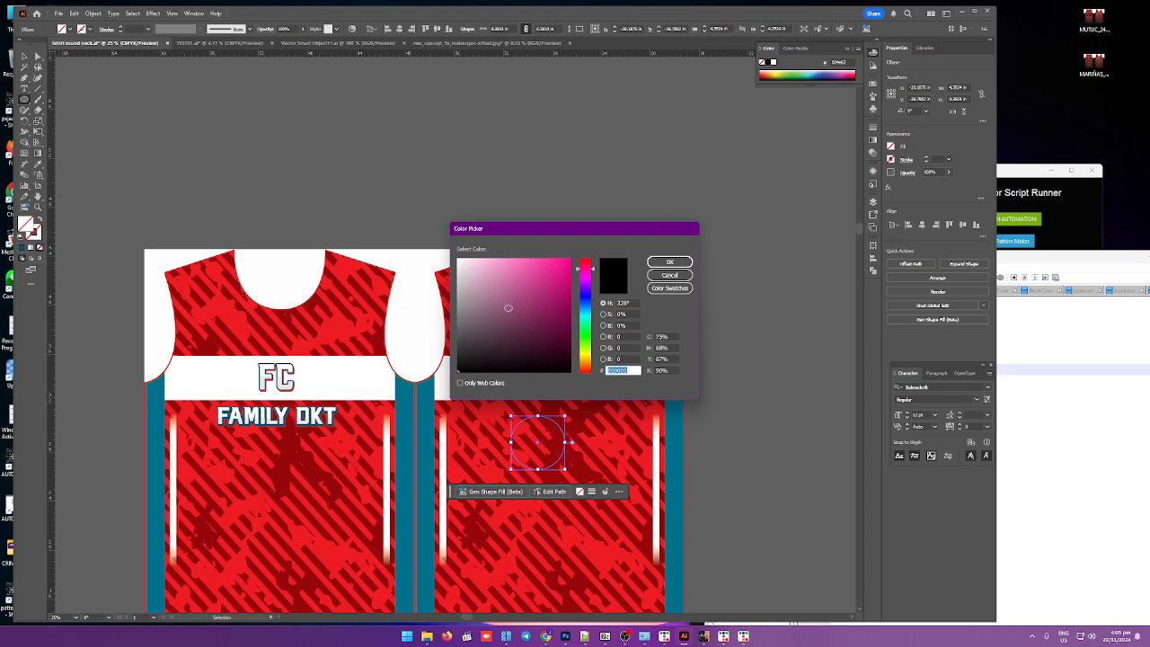
{"action": "left_click", "coordinate": [669, 262]}
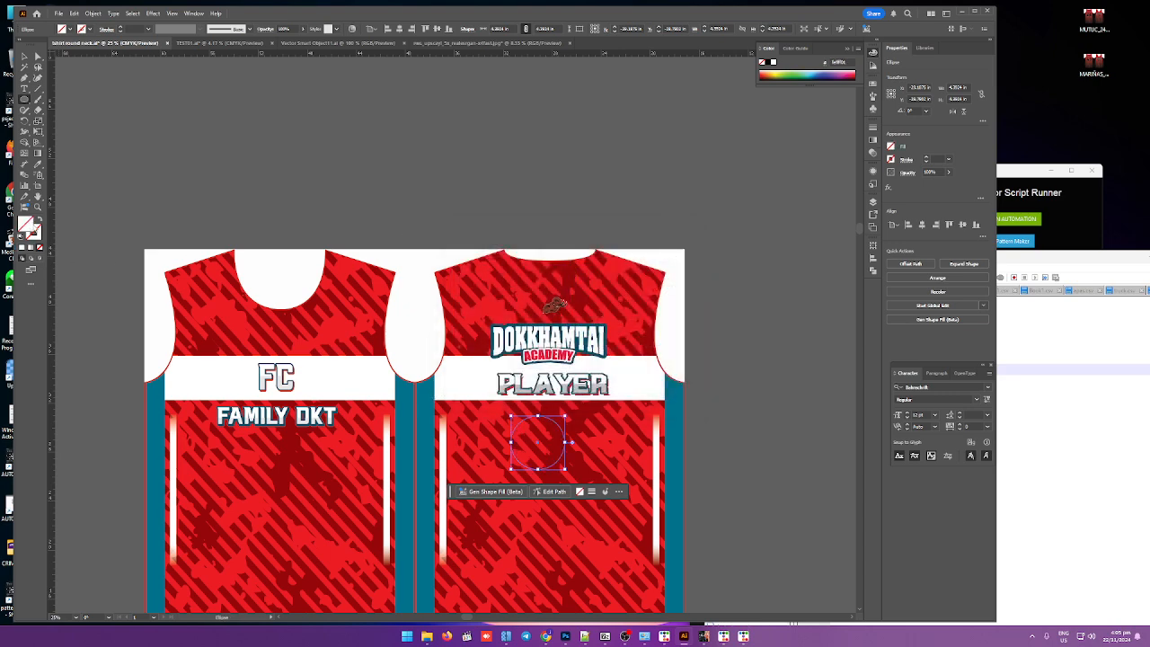
{"action": "double_click", "coordinate": [32, 229]}
{"action": "left_click", "coordinate": [530, 284]}
{"action": "left_click", "coordinate": [670, 262]}
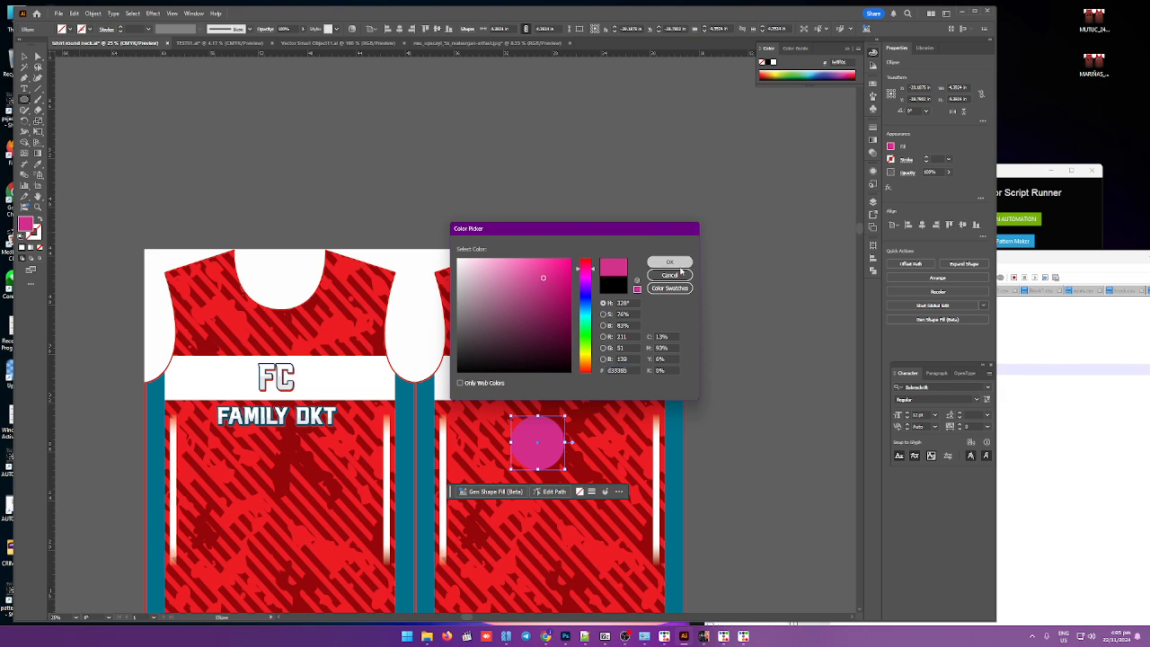
Step: Rename the circle's layer to logo2 and move it into the group with the other labels
{"action": "key", "text": "F7"}
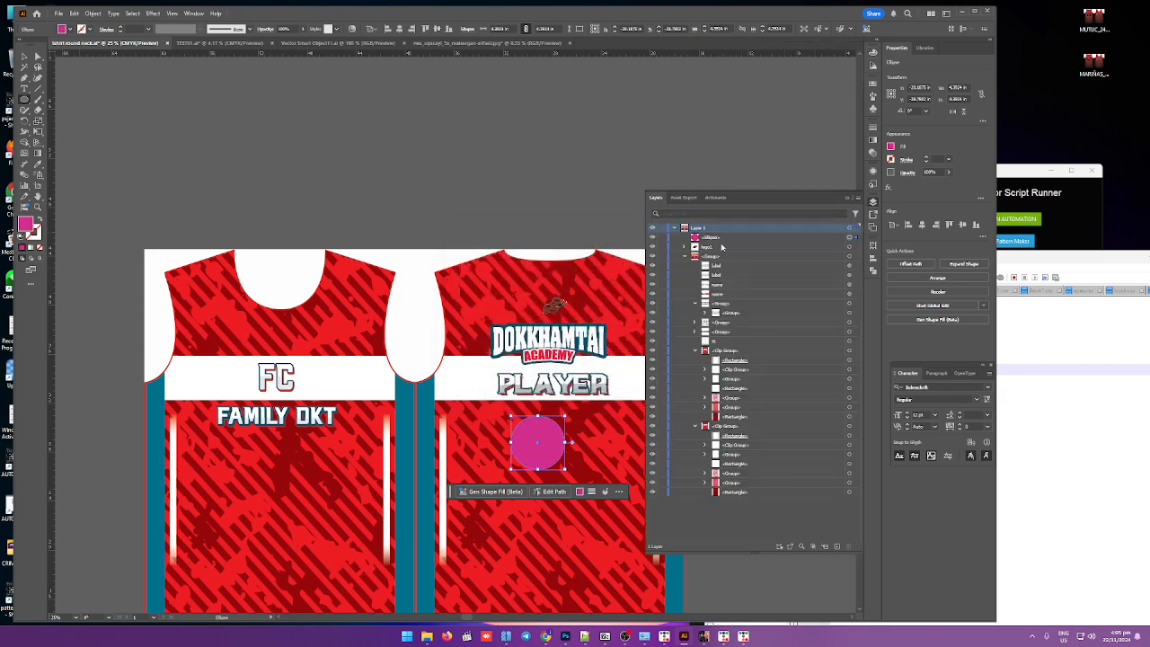
{"action": "double_click", "coordinate": [710, 239]}
{"action": "key", "text": "BackSpace"}
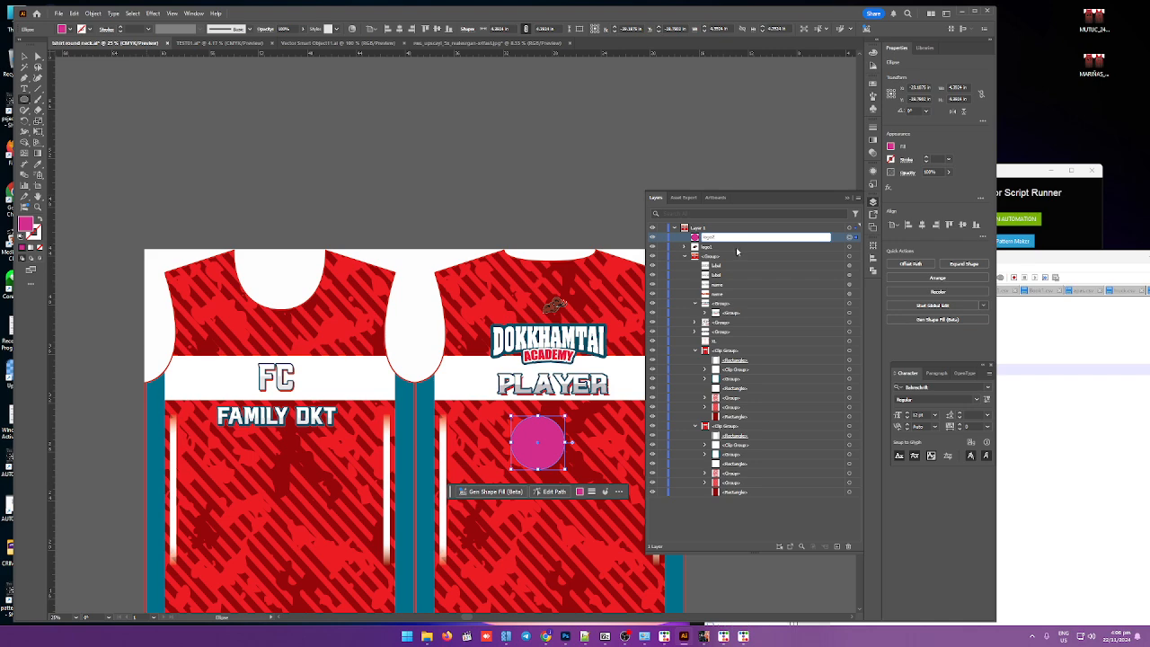
{"action": "key", "text": "Return"}
{"action": "left_click_drag", "start_coordinate": [744, 254], "coordinate": [744, 275]}
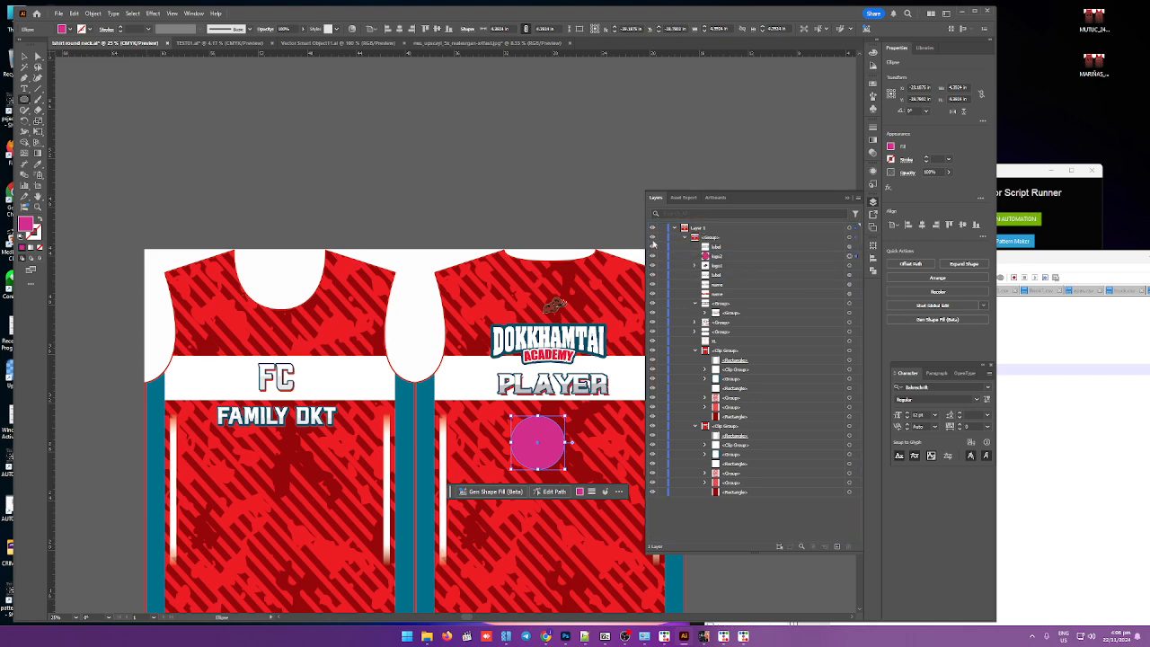
{"action": "left_click", "coordinate": [597, 241]}
{"action": "left_click", "coordinate": [597, 333]}
Step: Rename the parent group layer to Group
{"action": "double_click", "coordinate": [716, 237]}
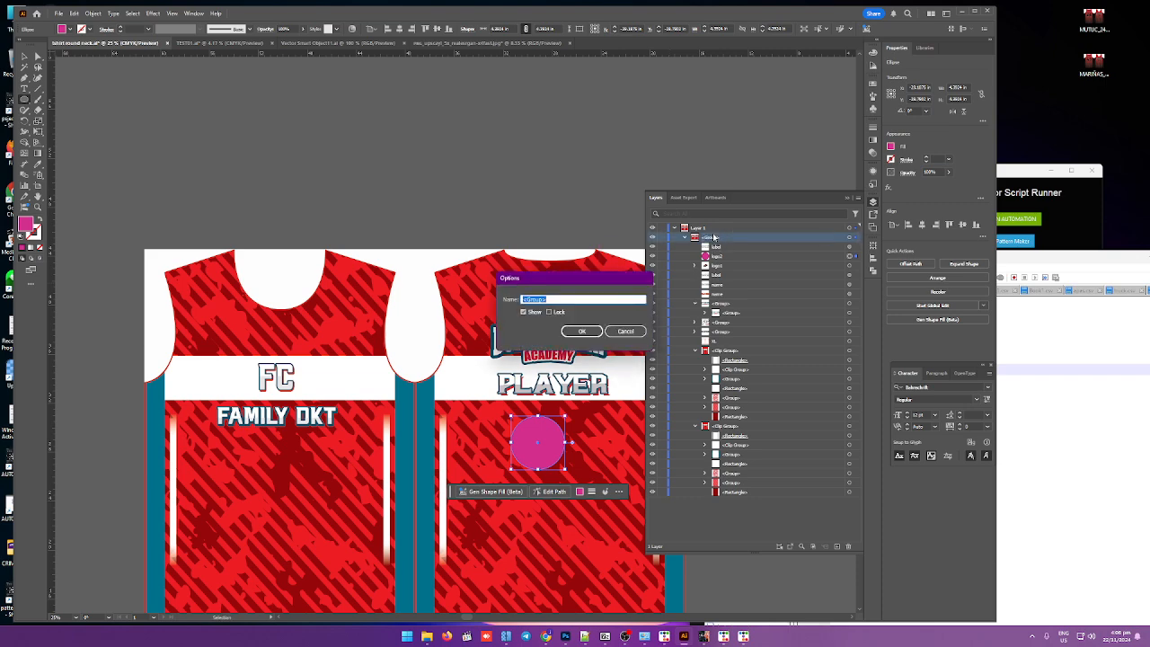
{"action": "type", "text": "l"}
{"action": "type", "text": "roup"}
{"action": "left_click", "coordinate": [581, 331]}
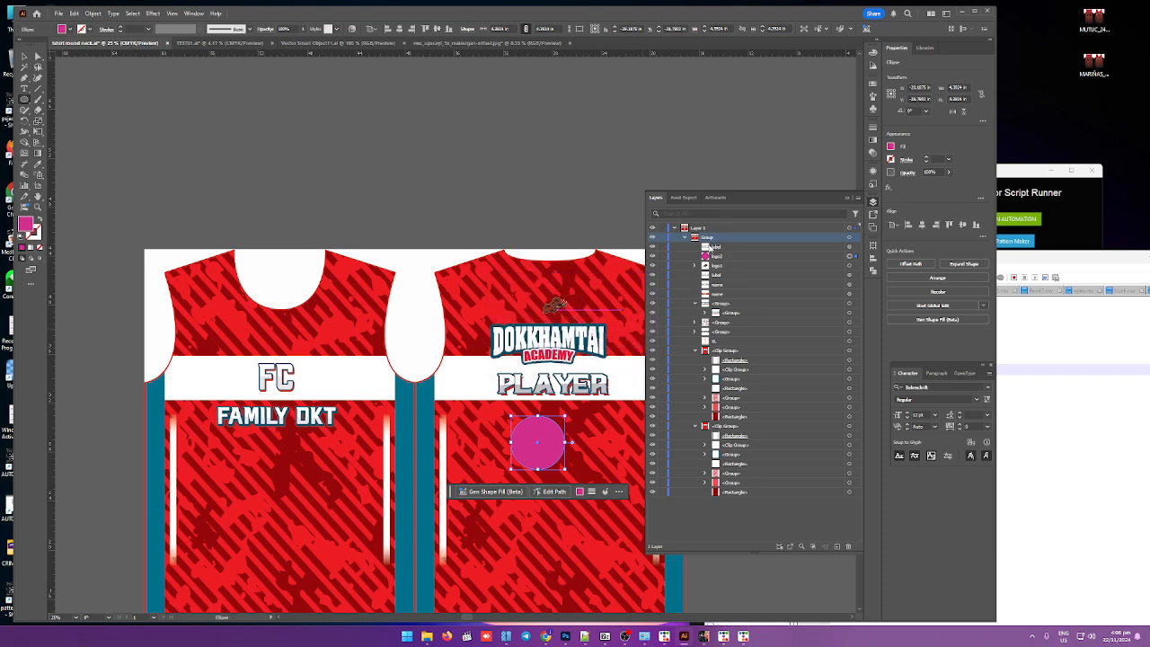
{"action": "left_click", "coordinate": [723, 247]}
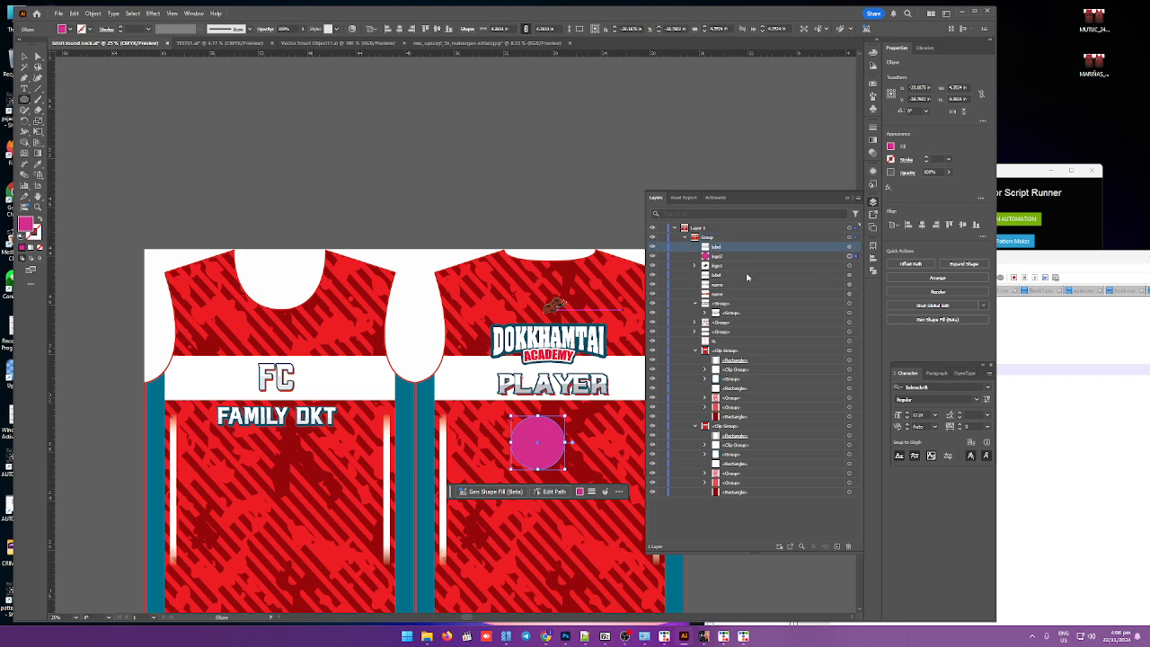
{"action": "left_click", "coordinate": [724, 259]}
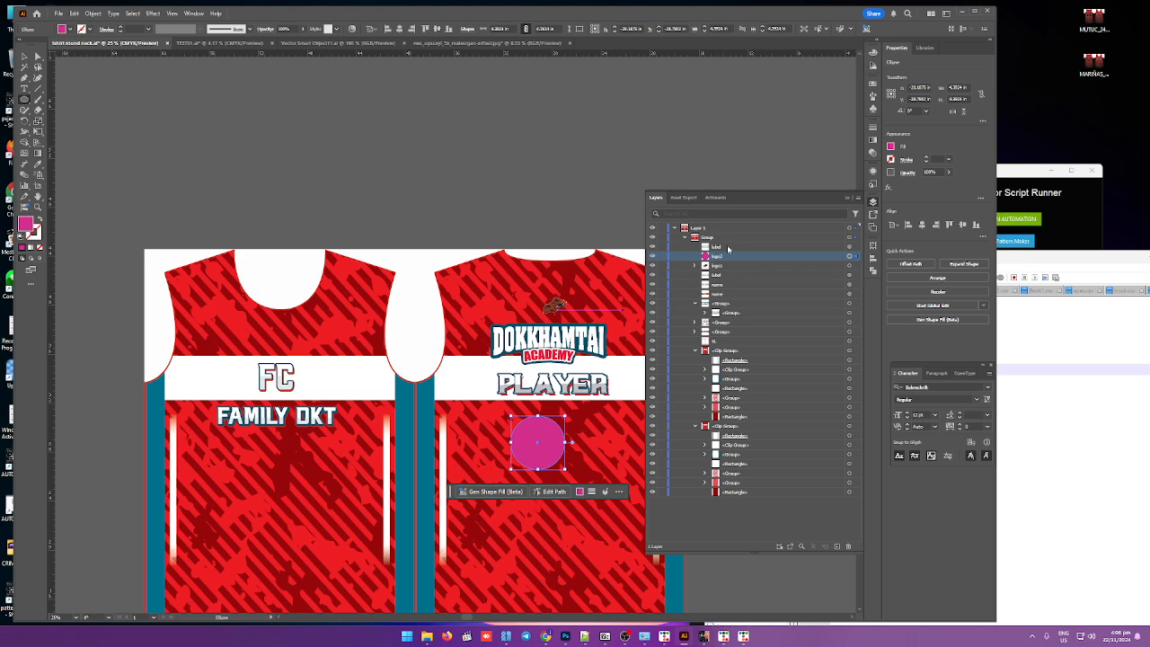
{"action": "left_click", "coordinate": [720, 248]}
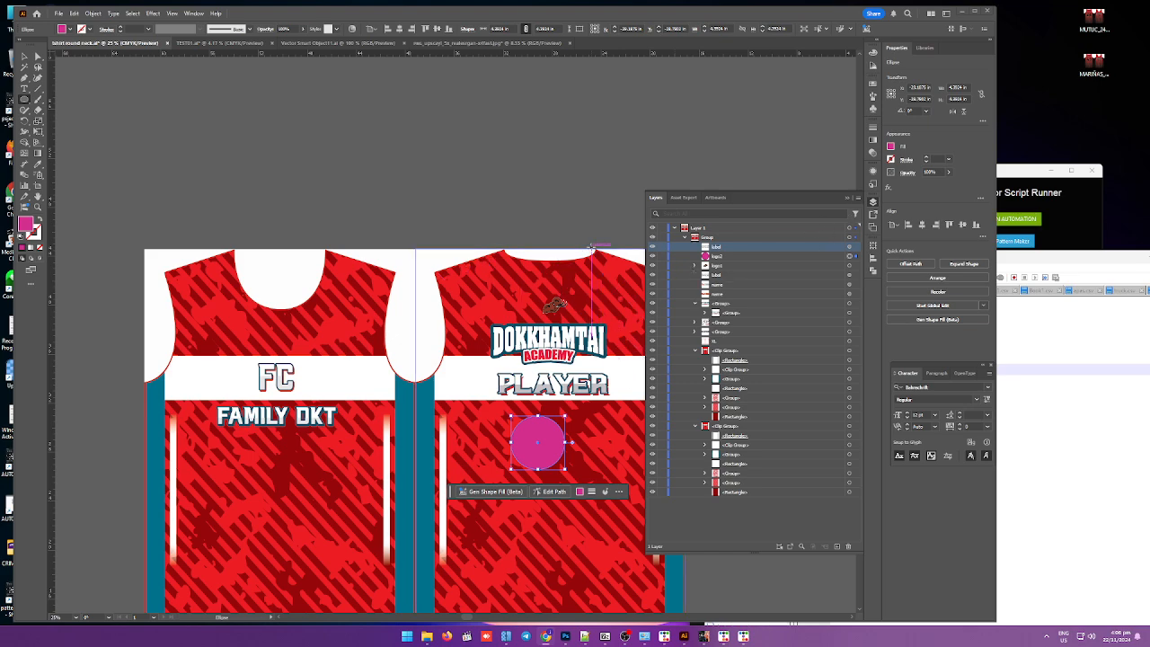
{"action": "left_click", "coordinate": [566, 248]}
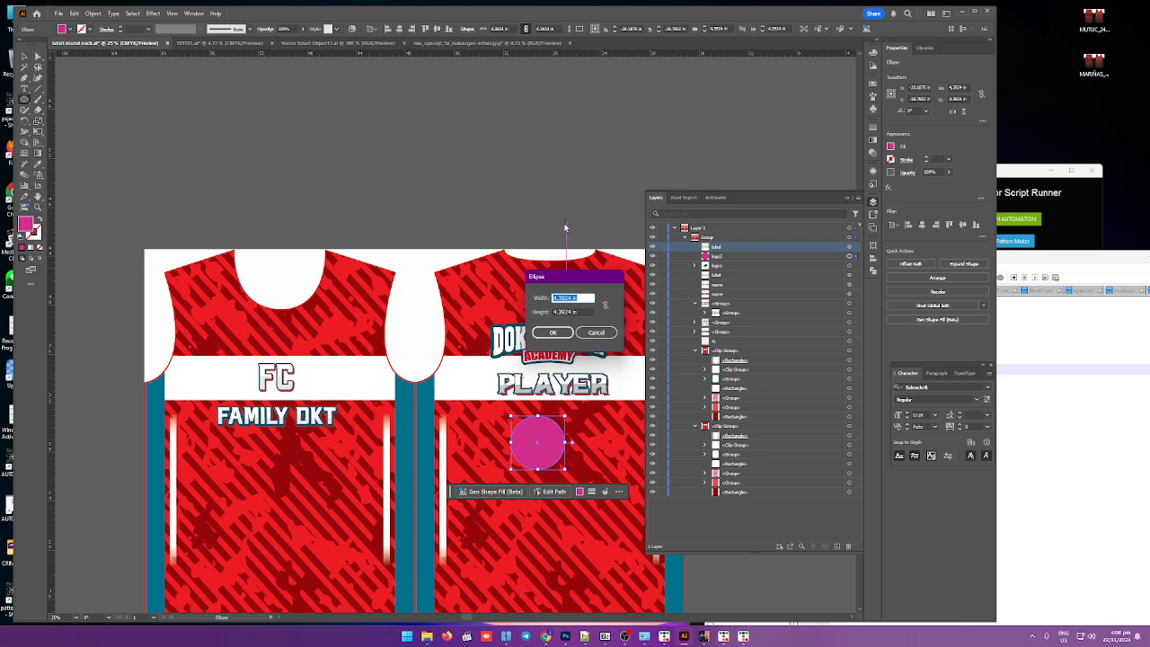
{"action": "left_click", "coordinate": [601, 331]}
Step: Select the jersey body symbol instance and rename its layer to symbol
{"action": "key", "text": "v"}
{"action": "left_click", "coordinate": [420, 288]}
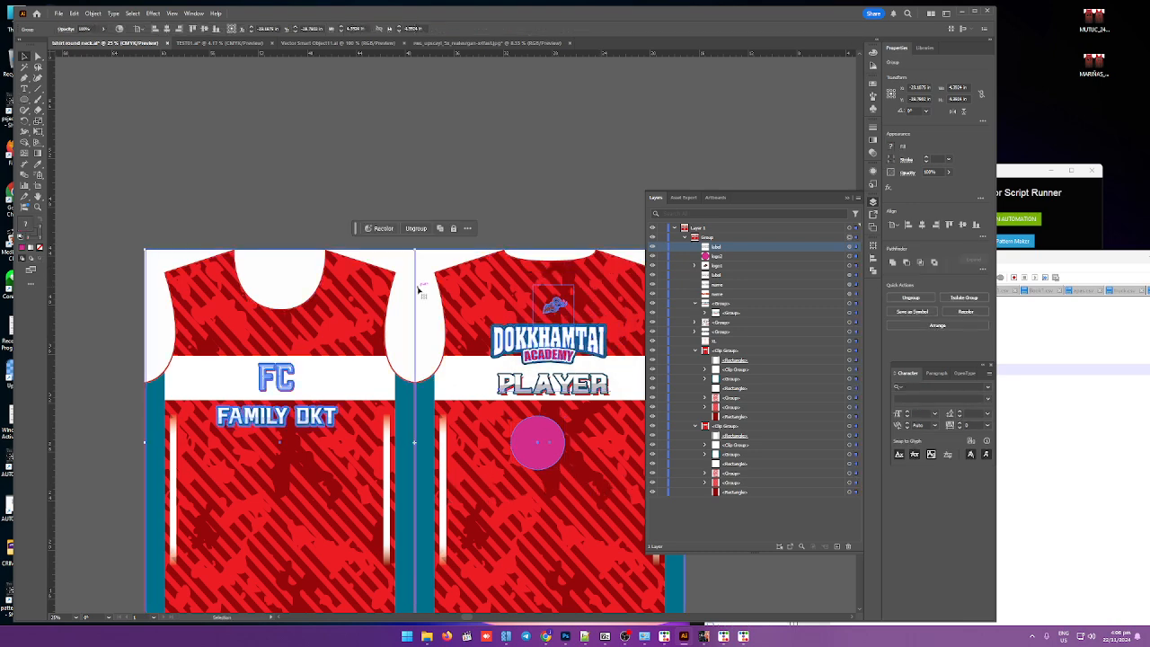
{"action": "left_click", "coordinate": [314, 178]}
{"action": "left_click", "coordinate": [37, 55]}
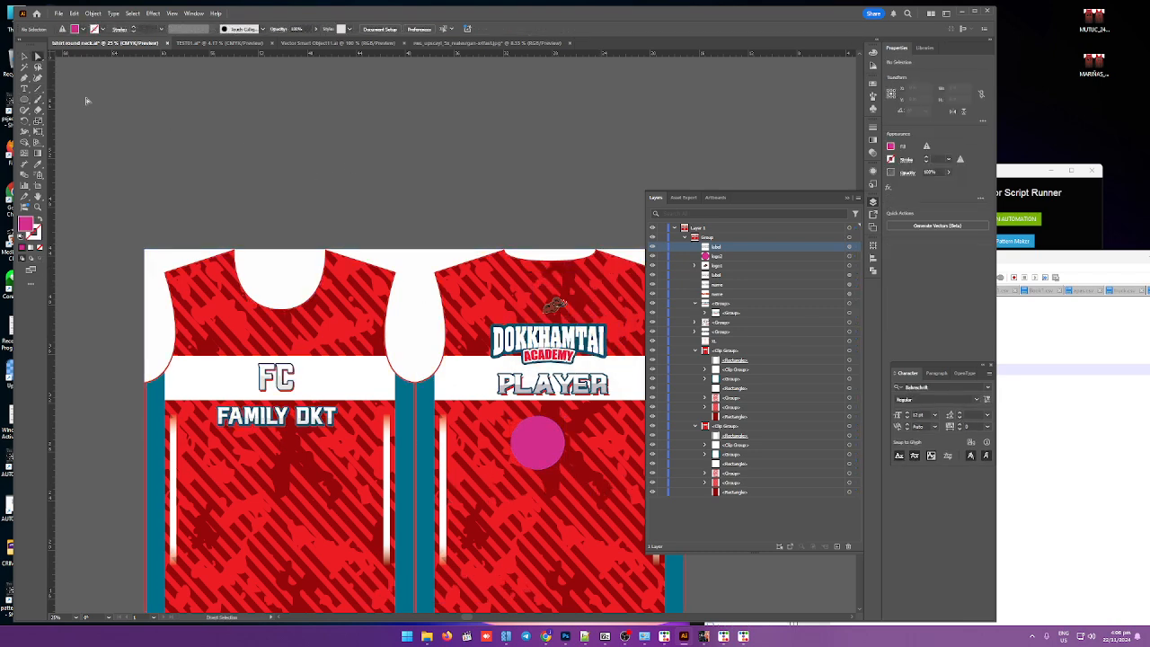
{"action": "left_click", "coordinate": [419, 333]}
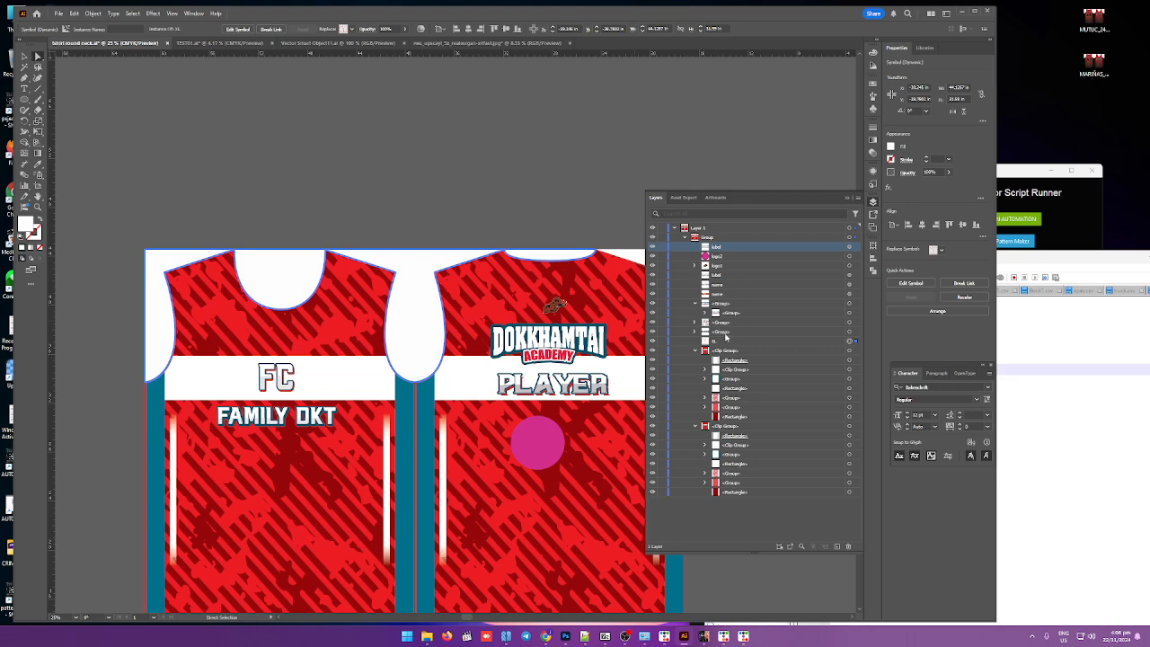
{"action": "left_click", "coordinate": [721, 342]}
{"action": "double_click", "coordinate": [721, 342]}
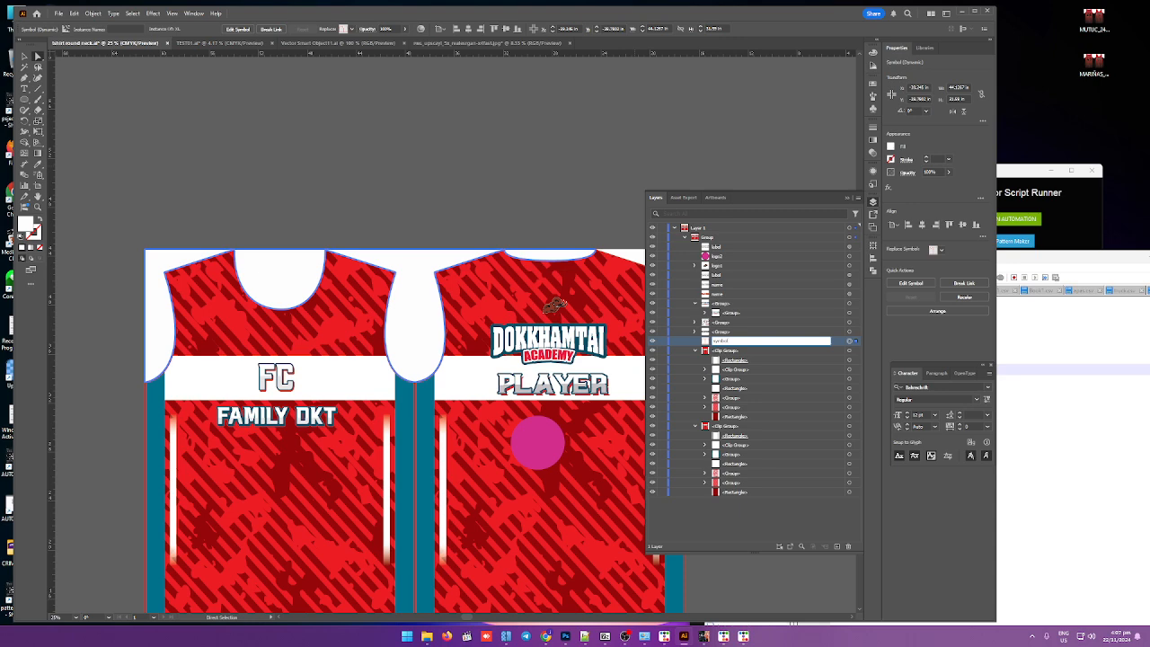
{"action": "type", "text": "symbol"}
{"action": "key", "text": "Return"}
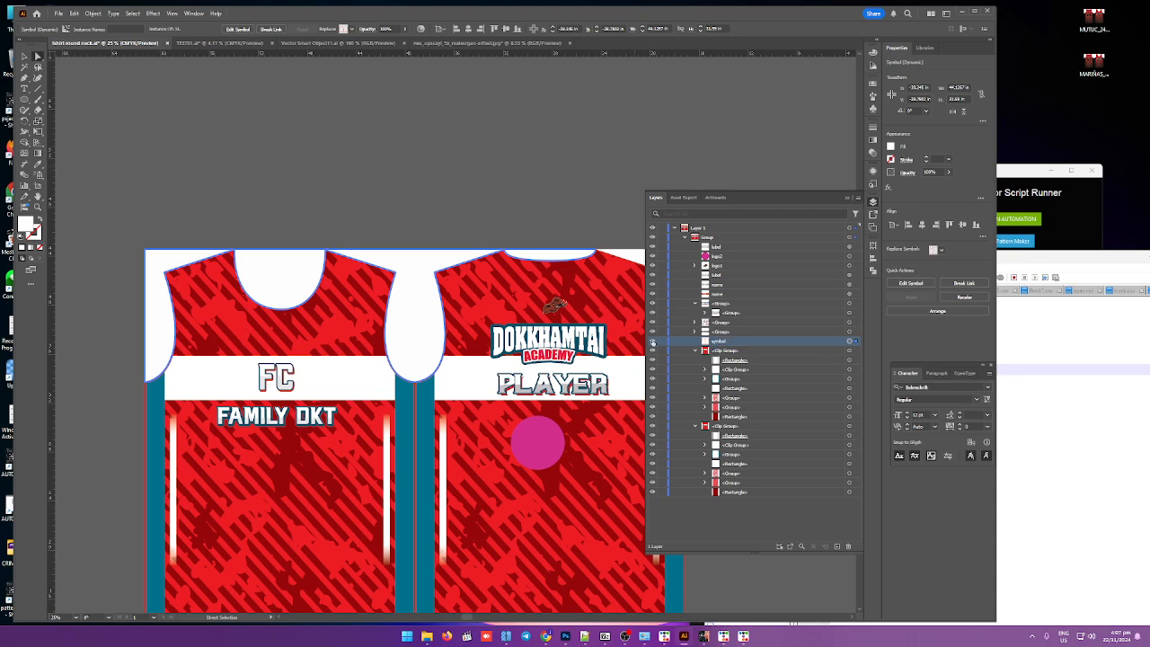
Step: Hide the symbol layer and close the Layers panel
{"action": "left_click", "coordinate": [652, 342]}
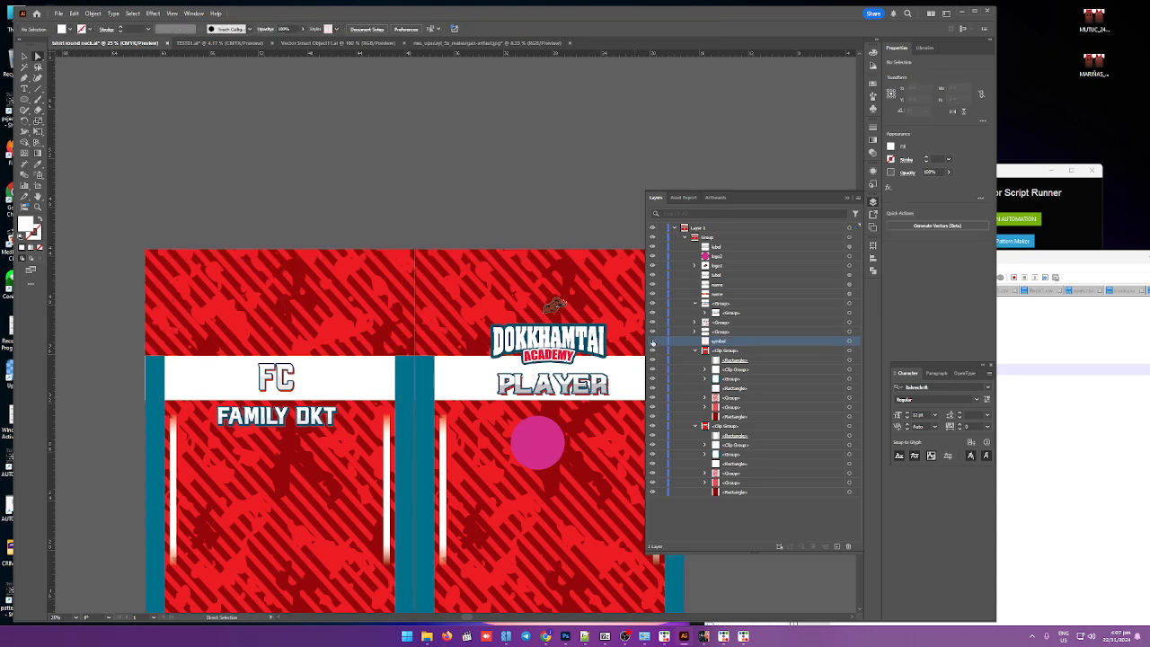
{"action": "left_click", "coordinate": [846, 198]}
{"action": "scroll", "coordinate": [593, 272], "scroll_direction": "down", "scroll_amount": 2}
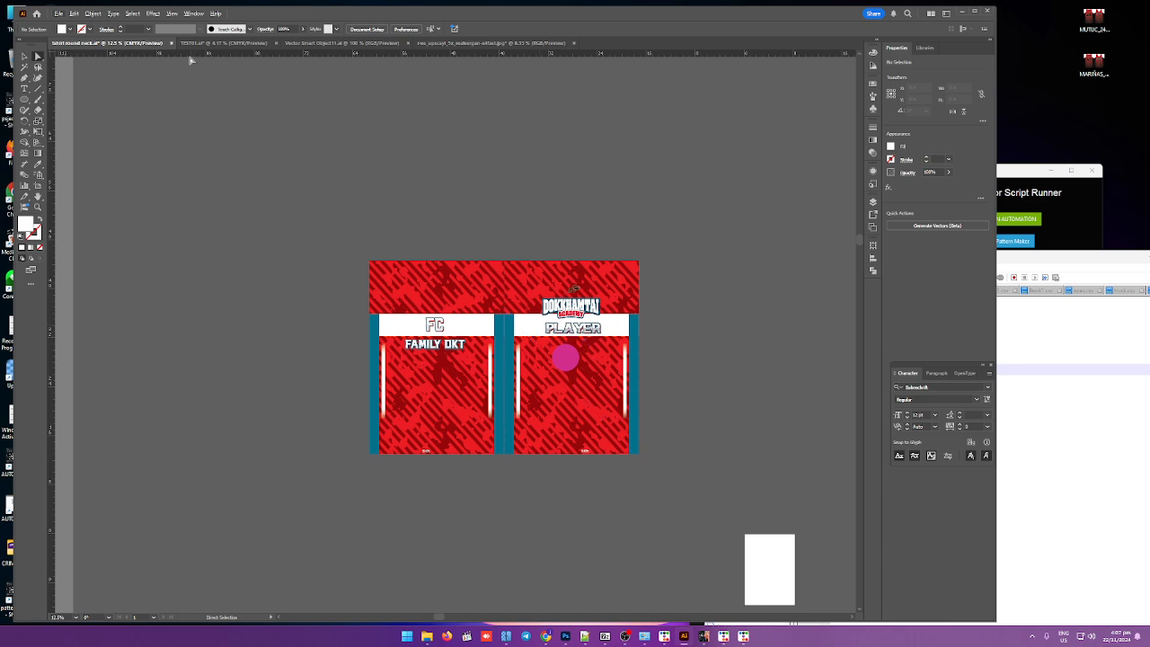
Step: Switch to the TESTD1.ai document and select the player roster text list
{"action": "key", "text": "v"}
{"action": "left_click", "coordinate": [213, 45]}
{"action": "scroll", "coordinate": [71, 321], "scroll_direction": "up", "scroll_amount": 1}
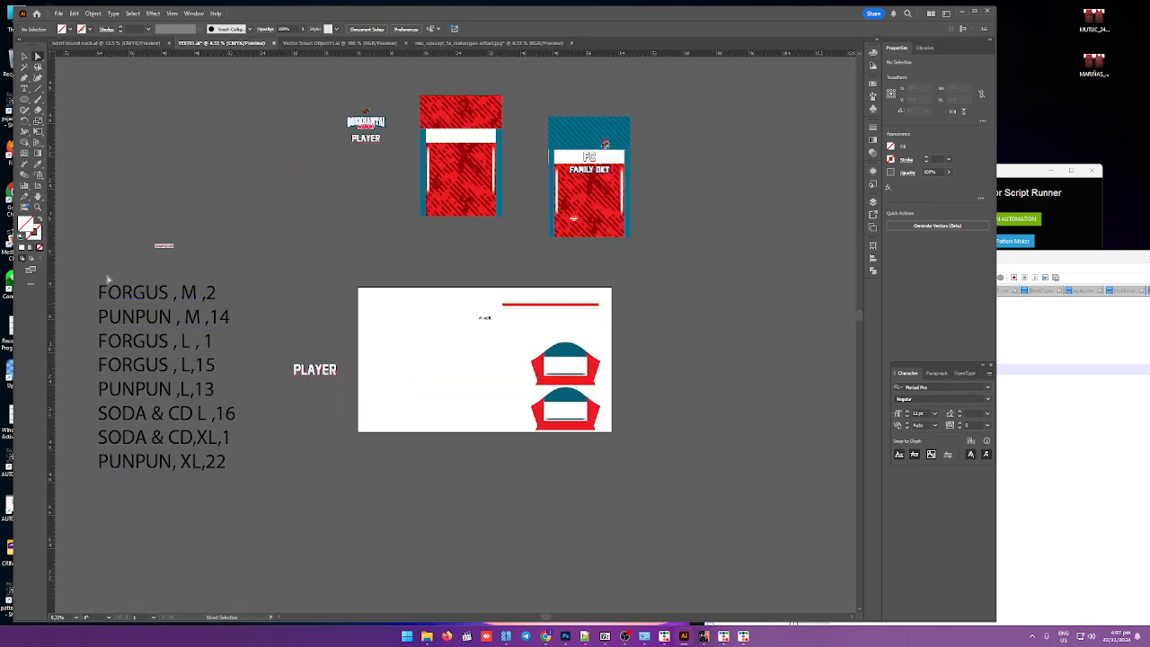
{"action": "left_click", "coordinate": [117, 300]}
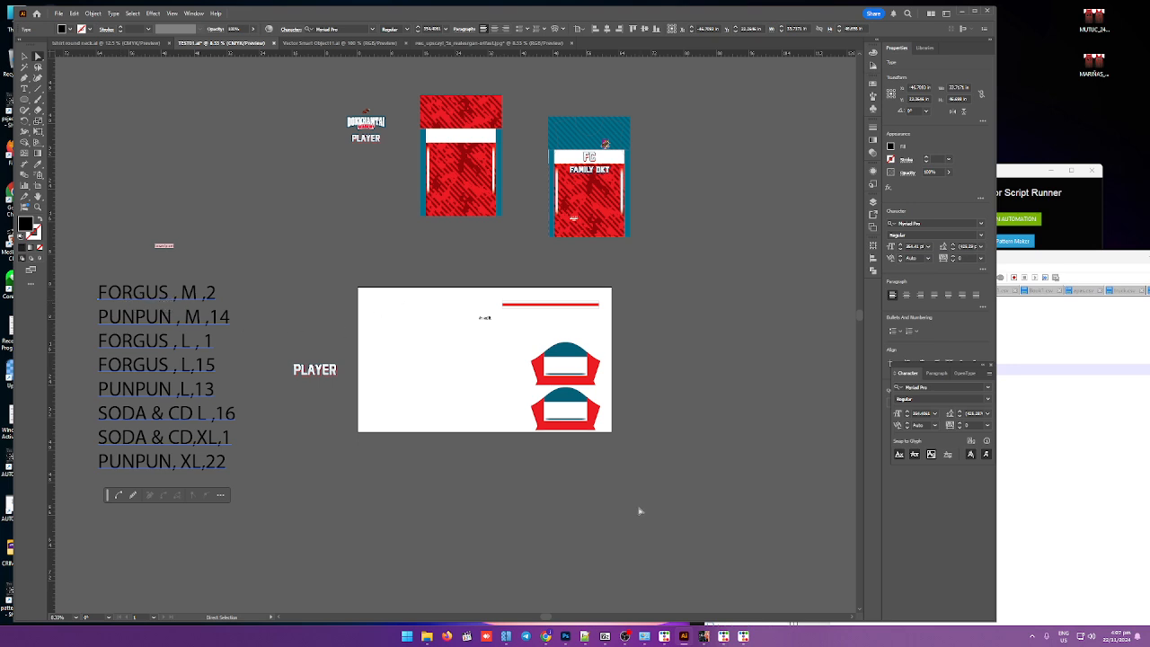
Step: Switch to Notepad++, open a new blank tab, and snip a screenshot of the player roster list
{"action": "left_click", "coordinate": [584, 636]}
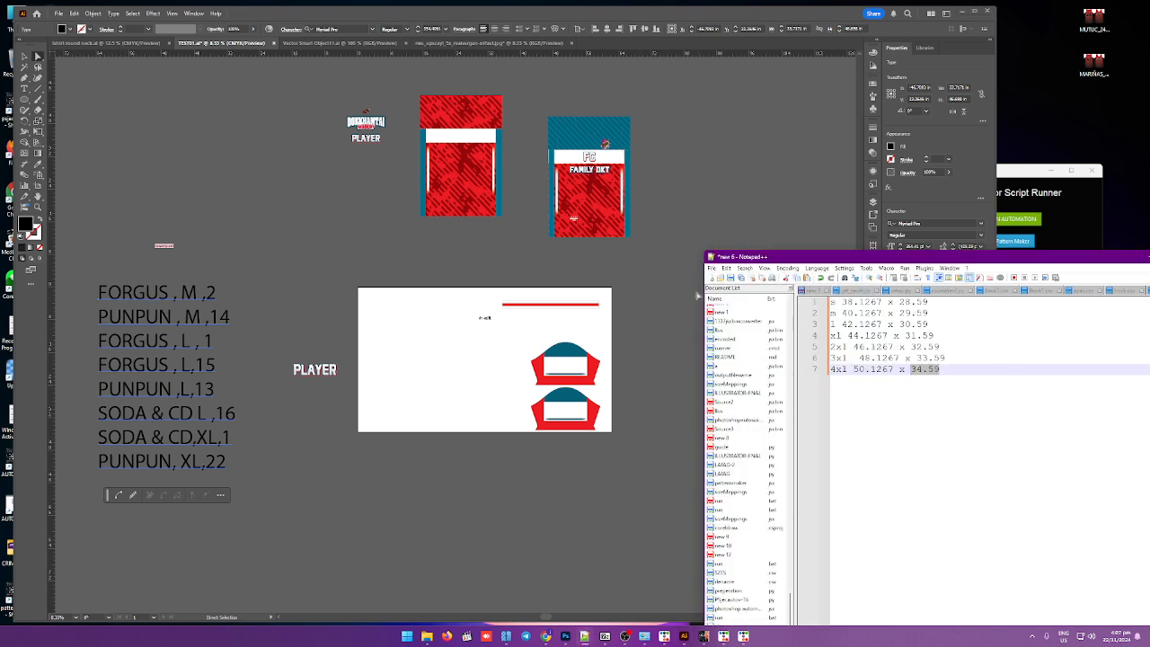
{"action": "left_click", "coordinate": [710, 277]}
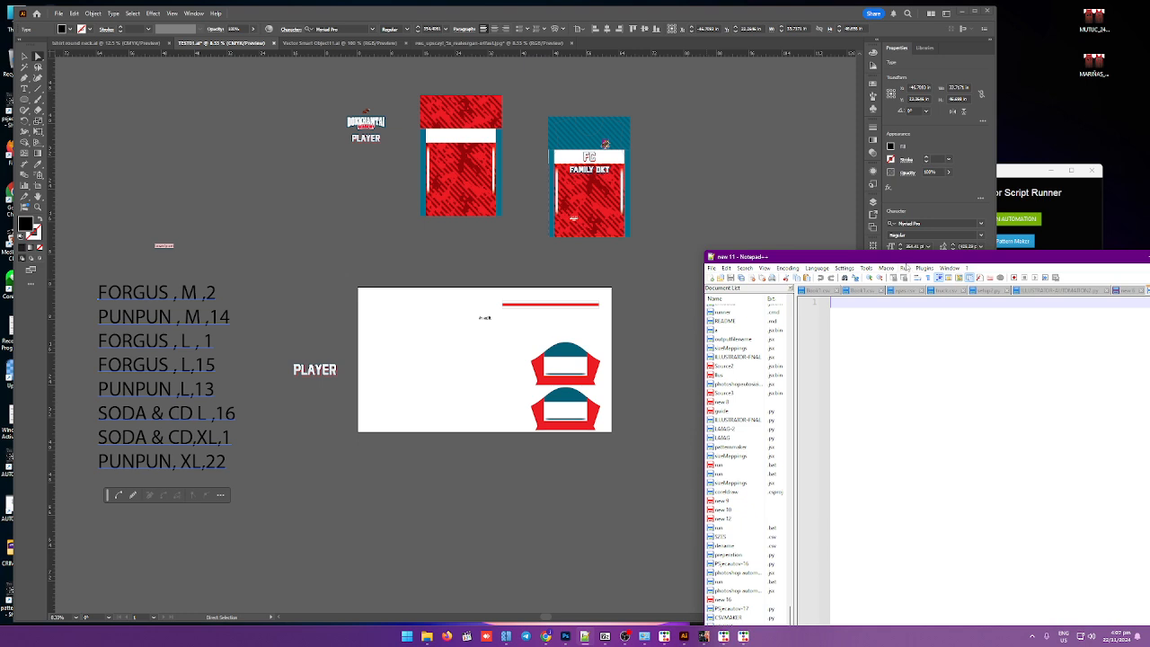
{"action": "left_click_drag", "start_coordinate": [902, 258], "coordinate": [661, 248]}
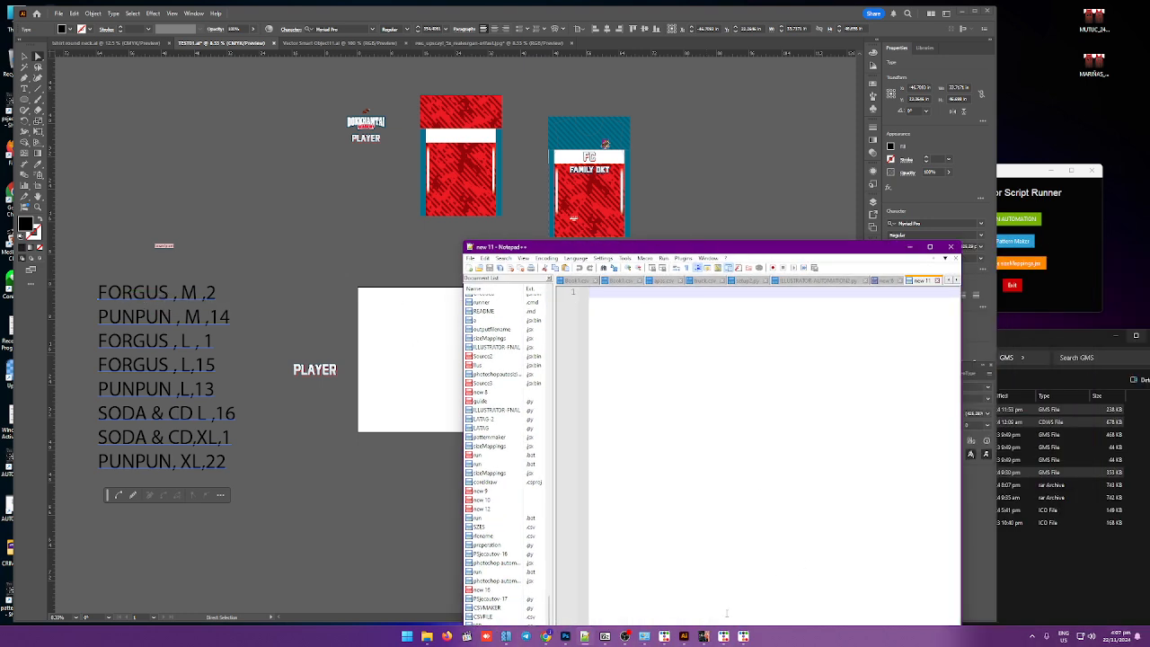
{"action": "key", "text": "super+shift+s"}
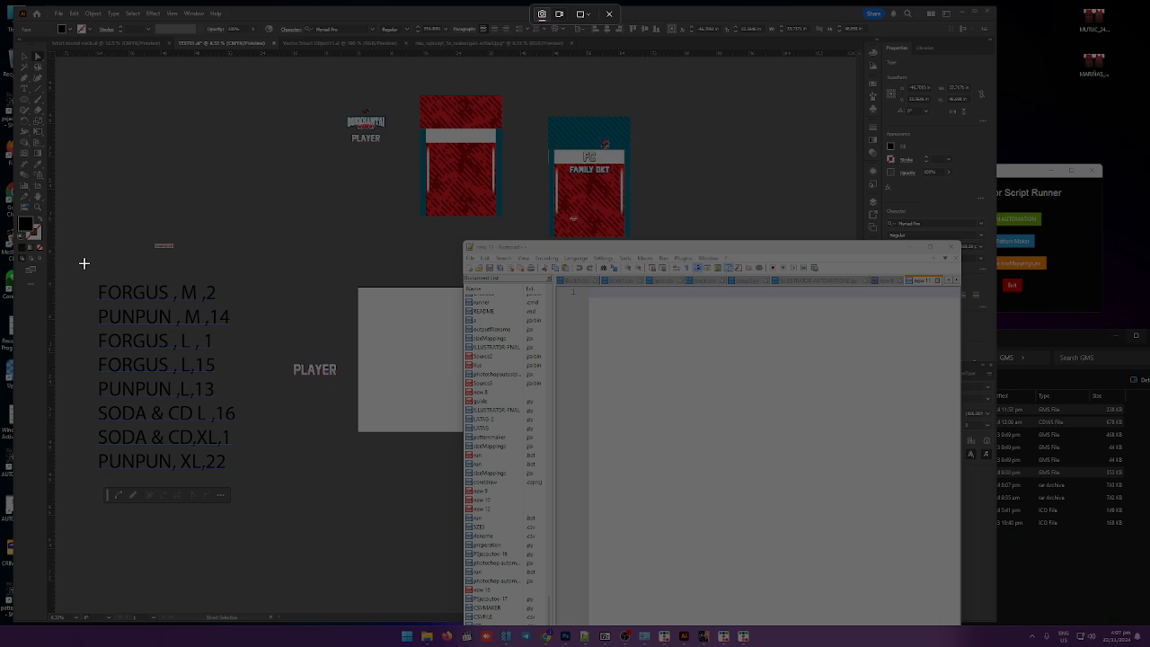
{"action": "left_click_drag", "start_coordinate": [82, 257], "coordinate": [289, 494]}
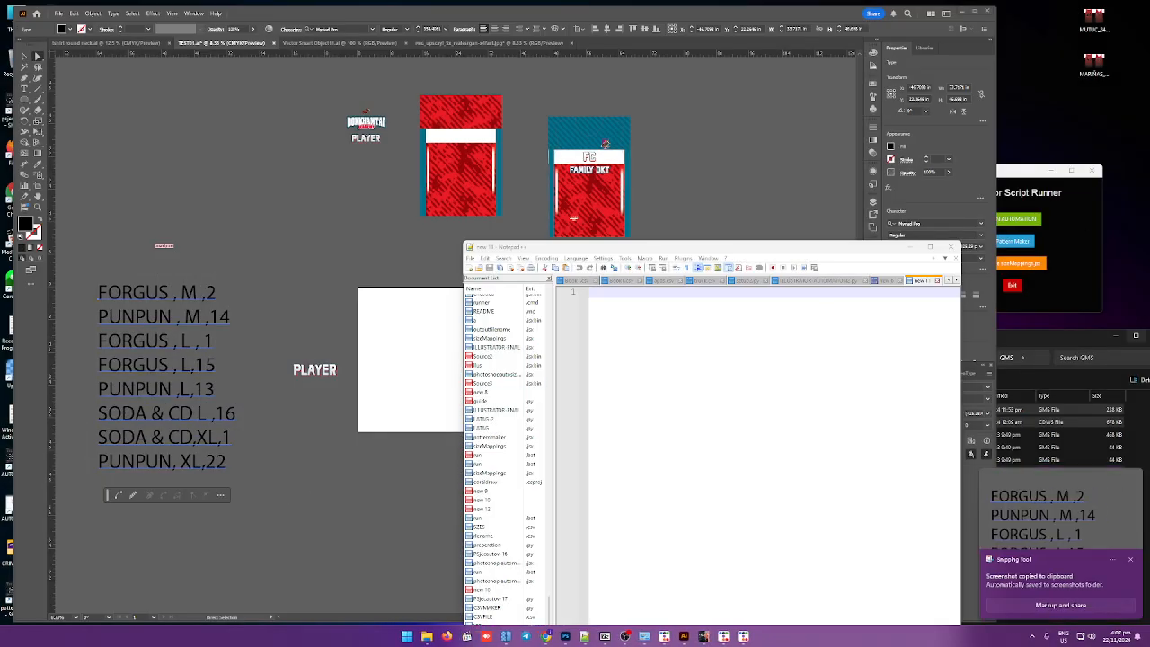
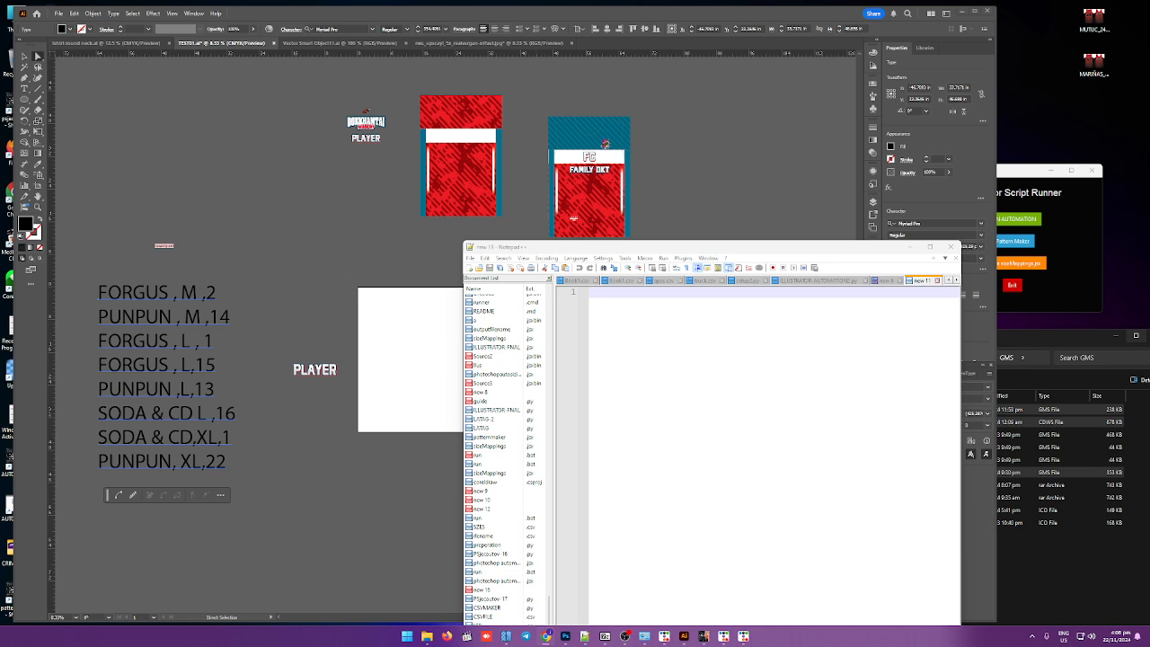
Step: Paste the player roster list into the new blank Notepad++ tab
{"action": "left_click", "coordinate": [594, 297]}
{"action": "type", "text": "FORGUS , M ,2 PUNPUN , M ,14 FORGUS ,L, 1 FORGUS ,L,15 PUNPUN ,L,13 SODA & CD L ,16 SODA & CD,XL,1 PUNPUN, XL,22"}
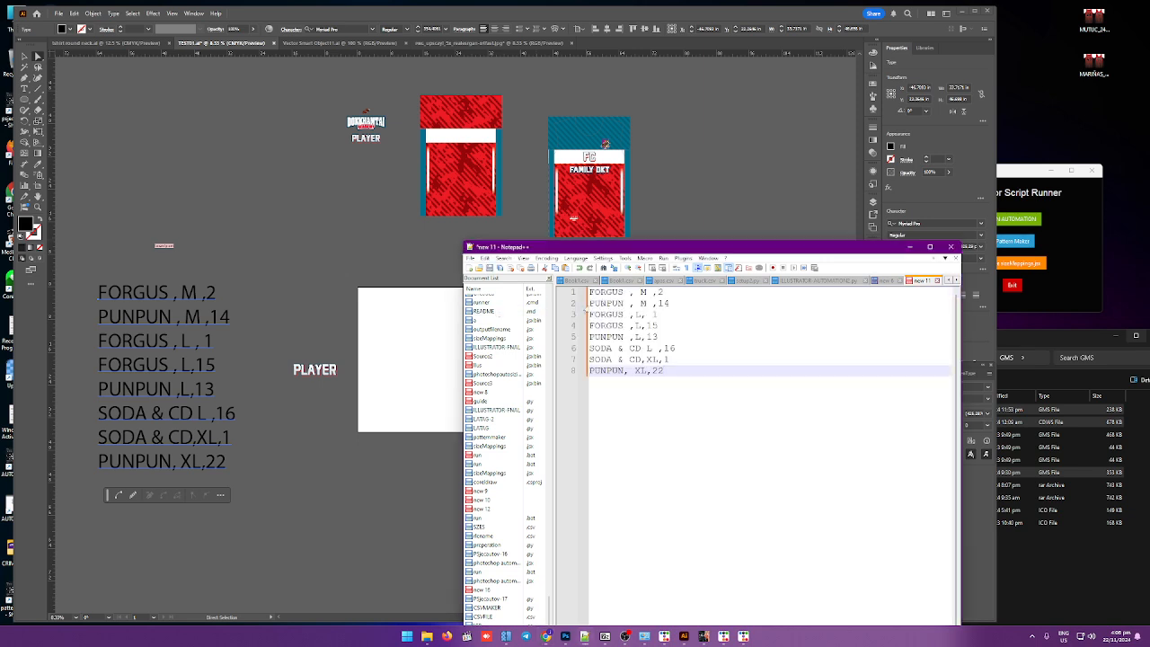
{"action": "key", "text": "Up"}
{"action": "key", "text": "Up"}
{"action": "key", "text": "Up"}
{"action": "key", "text": "Up"}
{"action": "key", "text": "Up"}
{"action": "key", "text": "Up"}
{"action": "key", "text": "Up"}
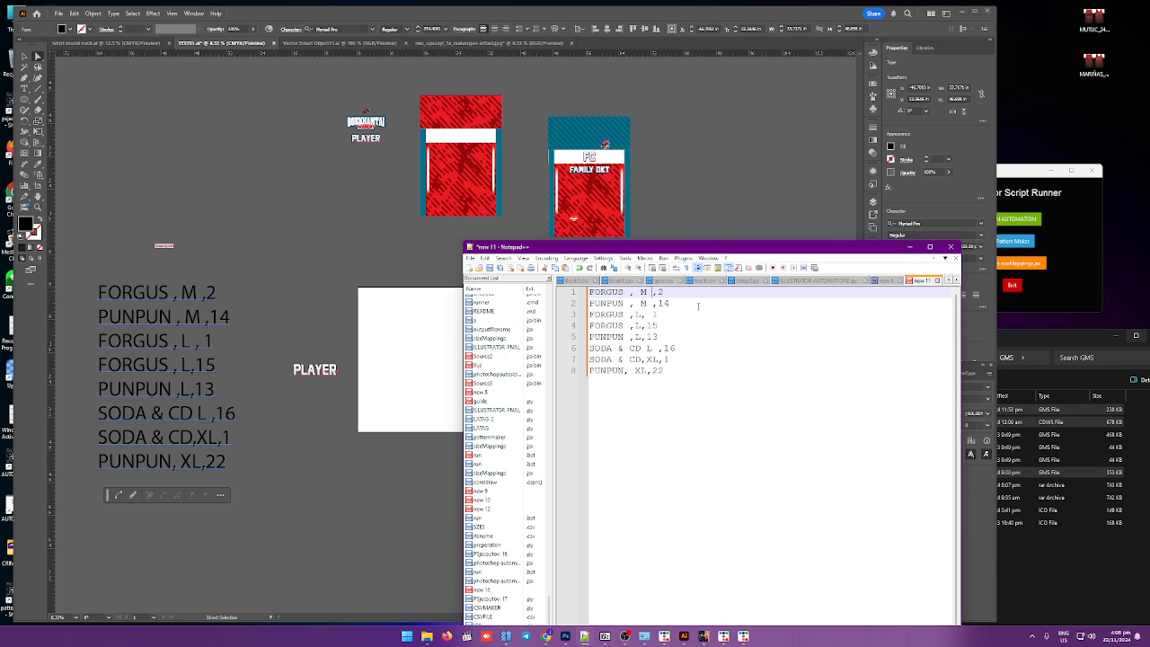
Step: Remove the spaces around the commas in the FORGUS and PUNPUN roster lines
{"action": "key", "text": "BackSpace"}
{"action": "key", "text": "Left"}
{"action": "key", "text": "BackSpace"}
{"action": "key", "text": "Left"}
{"action": "key", "text": "BackSpace"}
{"action": "key", "text": "Down"}
{"action": "key", "text": "Delete"}
{"action": "key", "text": "Right"}
{"action": "key", "text": "Delete"}
{"action": "key", "text": "Right"}
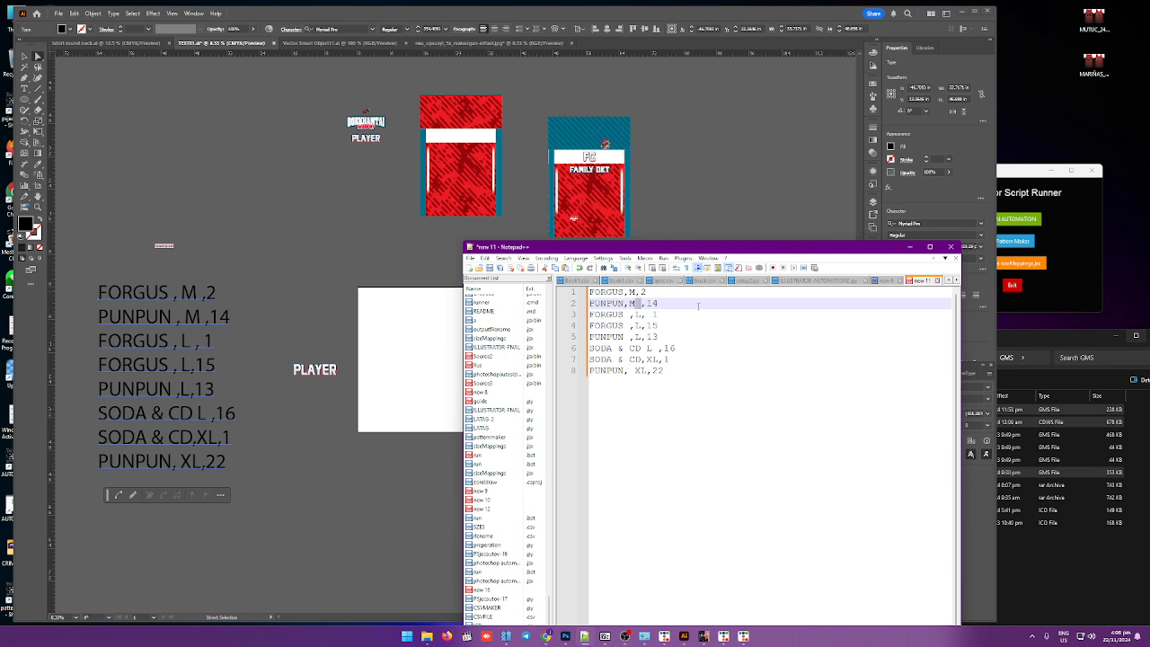
{"action": "key", "text": "Delete"}
{"action": "key", "text": "Down"}
{"action": "key", "text": "Left"}
{"action": "key", "text": "BackSpace"}
{"action": "key", "text": "Down"}
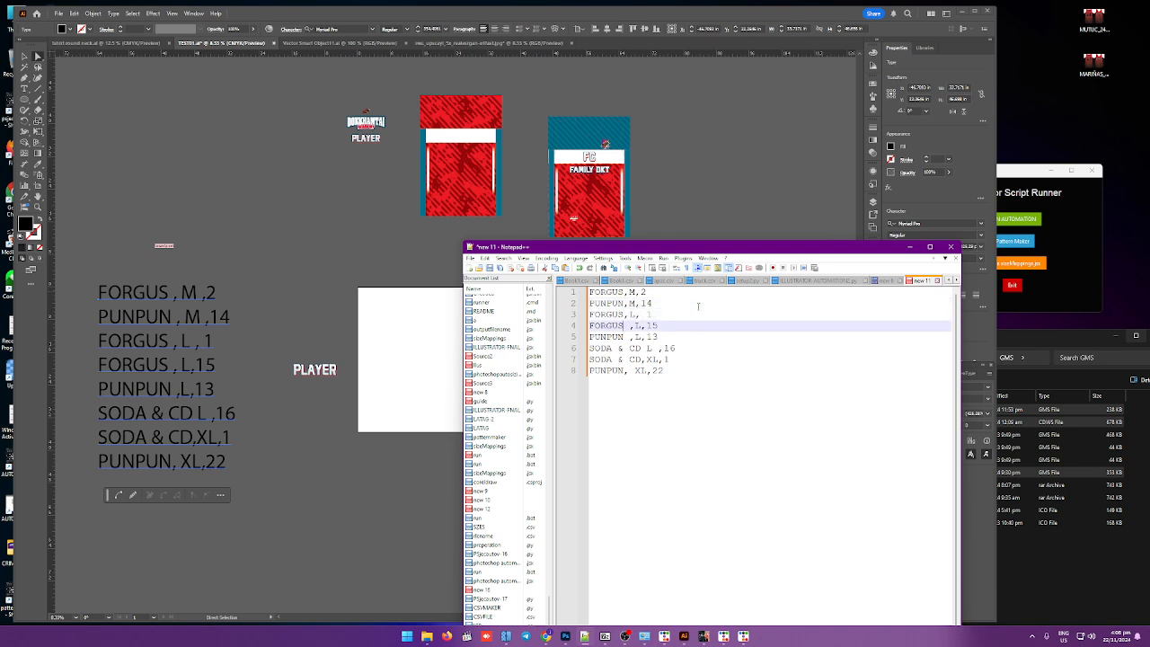
{"action": "key", "text": "Delete"}
{"action": "key", "text": "Down"}
{"action": "key", "text": "Delete"}
{"action": "key", "text": "Down"}
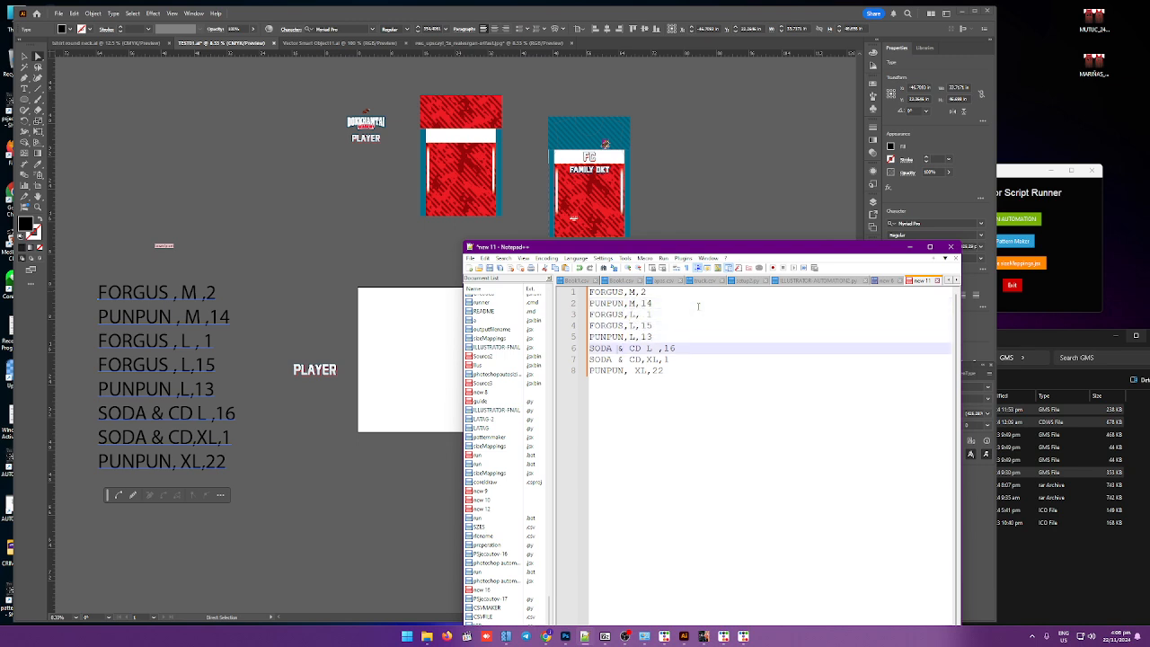
Step: Strip the remaining spaces from the SODA & CD, PUNPUN XL and third FORGUS lines, writing SODA&CD without spaces
{"action": "key", "text": "Left"}
{"action": "key", "text": "BackSpace"}
{"action": "key", "text": "Down"}
{"action": "key", "text": "Delete"}
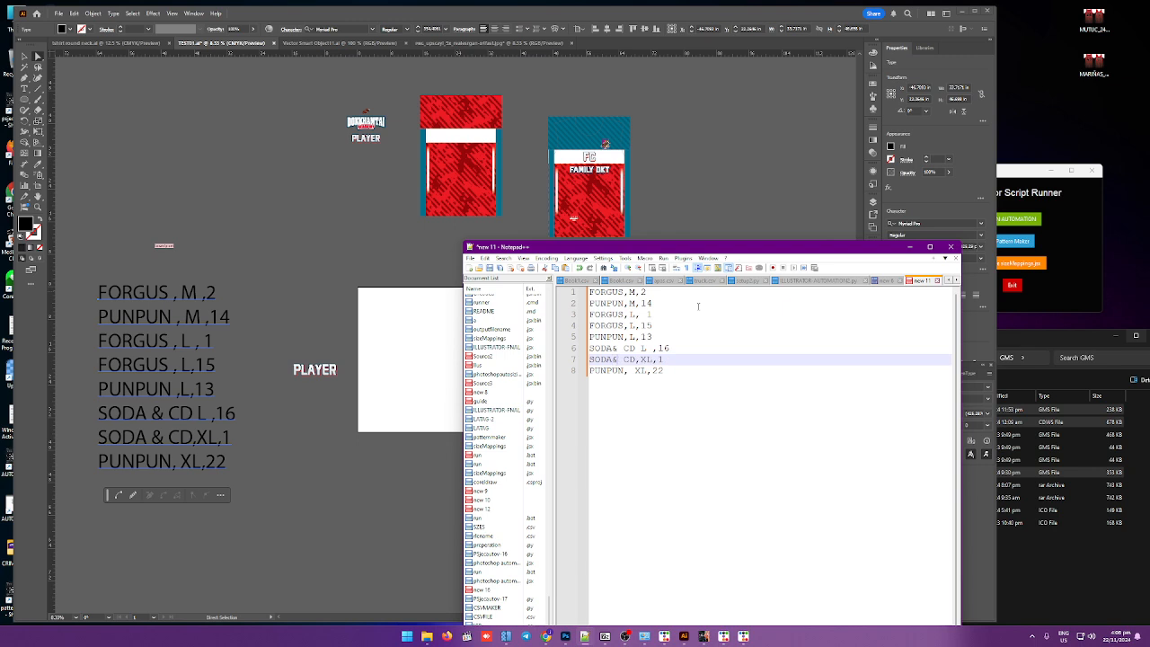
{"action": "key", "text": "Right"}
{"action": "key", "text": "Delete"}
{"action": "key", "text": "Up"}
{"action": "key", "text": "Delete"}
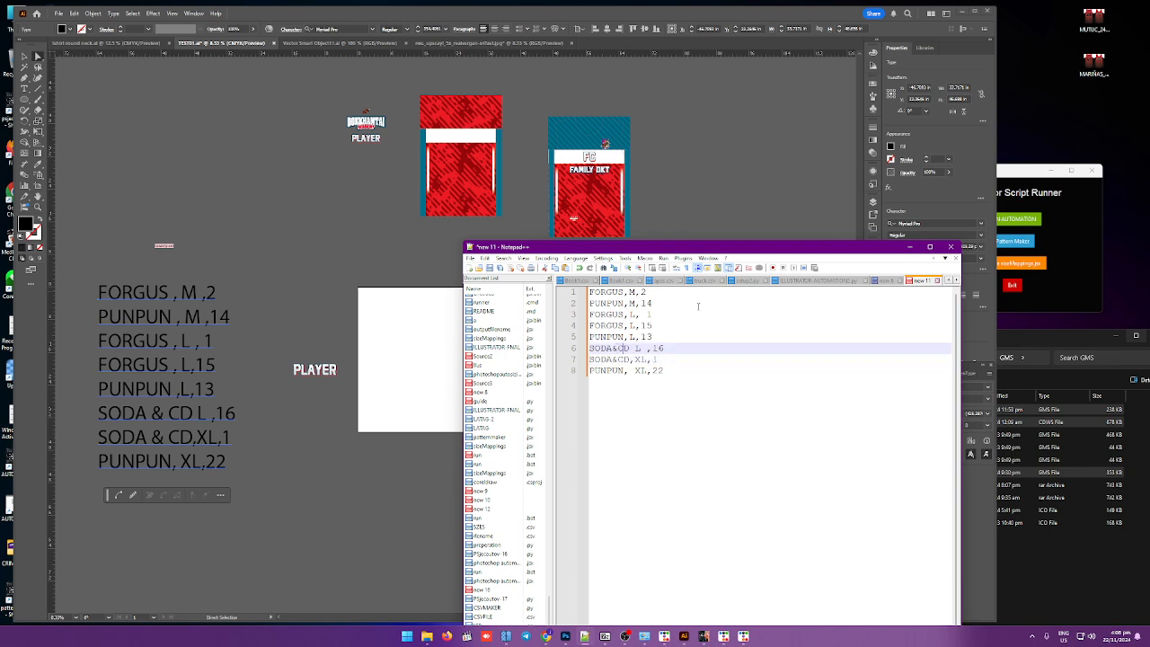
{"action": "key", "text": "shift+Right"}
{"action": "type", "text": ","}
{"action": "key", "text": "Right"}
{"action": "key", "text": "shift+Right"}
{"action": "key", "text": "Delete"}
{"action": "key", "text": "Down"}
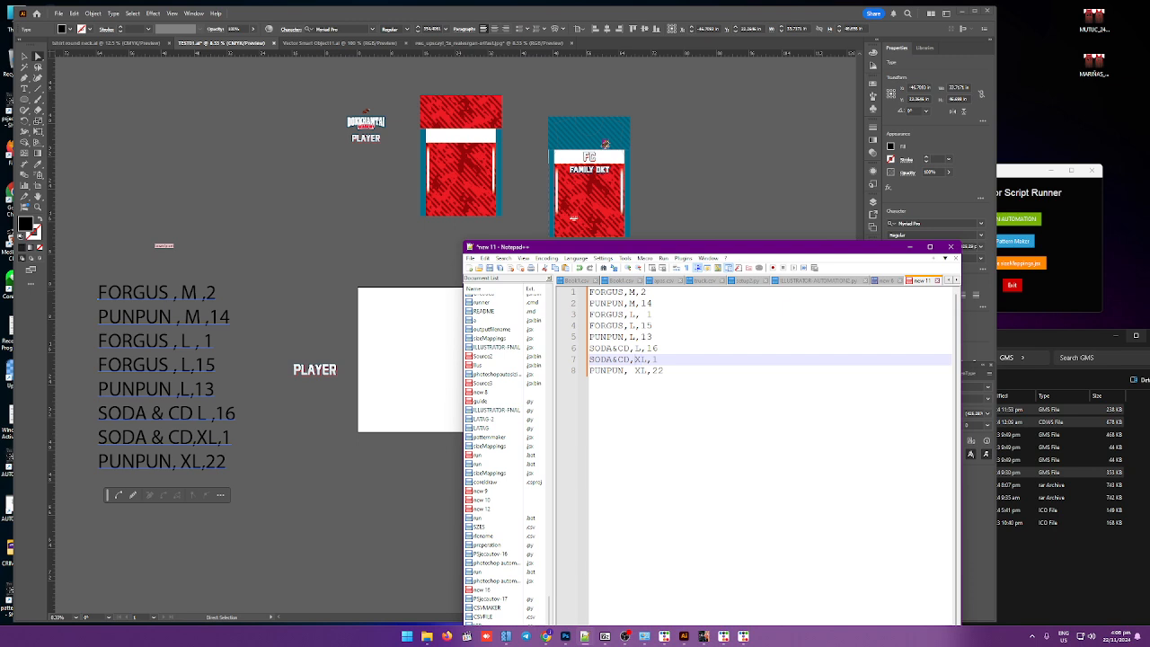
{"action": "key", "text": "Down"}
{"action": "key", "text": "shift+Left"}
{"action": "key", "text": "shift+Left"}
{"action": "key", "text": "Delete"}
{"action": "key", "text": "Up"}
{"action": "key", "text": "Up"}
{"action": "key", "text": "Up"}
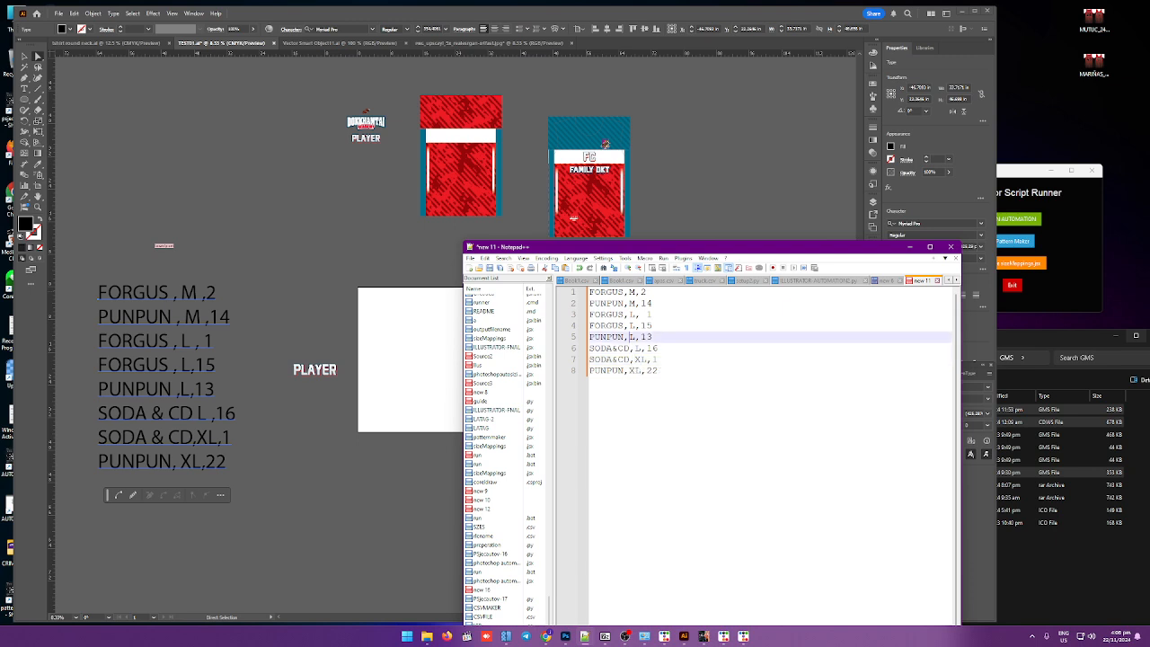
{"action": "key", "text": "Down"}
{"action": "key", "text": "Down"}
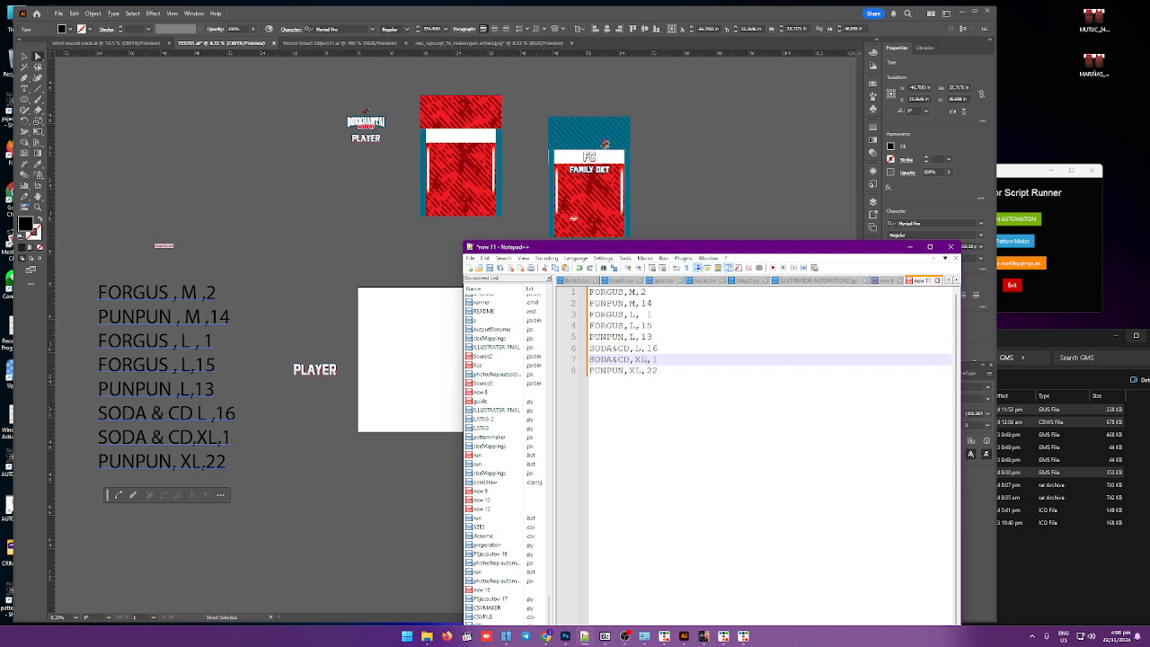
{"action": "key", "text": "Up"}
{"action": "key", "text": "Up"}
{"action": "key", "text": "Up"}
{"action": "key", "text": "Up"}
{"action": "key", "text": "shift+Right"}
{"action": "key", "text": "shift+Right"}
{"action": "key", "text": "Delete"}
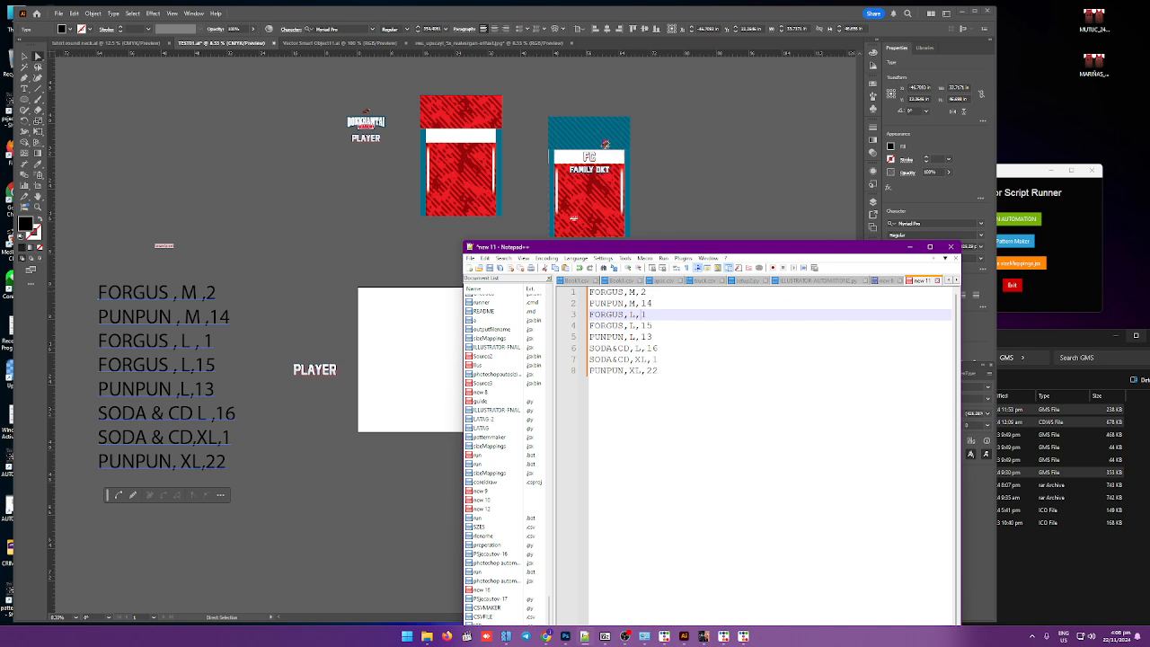
{"action": "key", "text": "Up"}
{"action": "key", "text": "Up"}
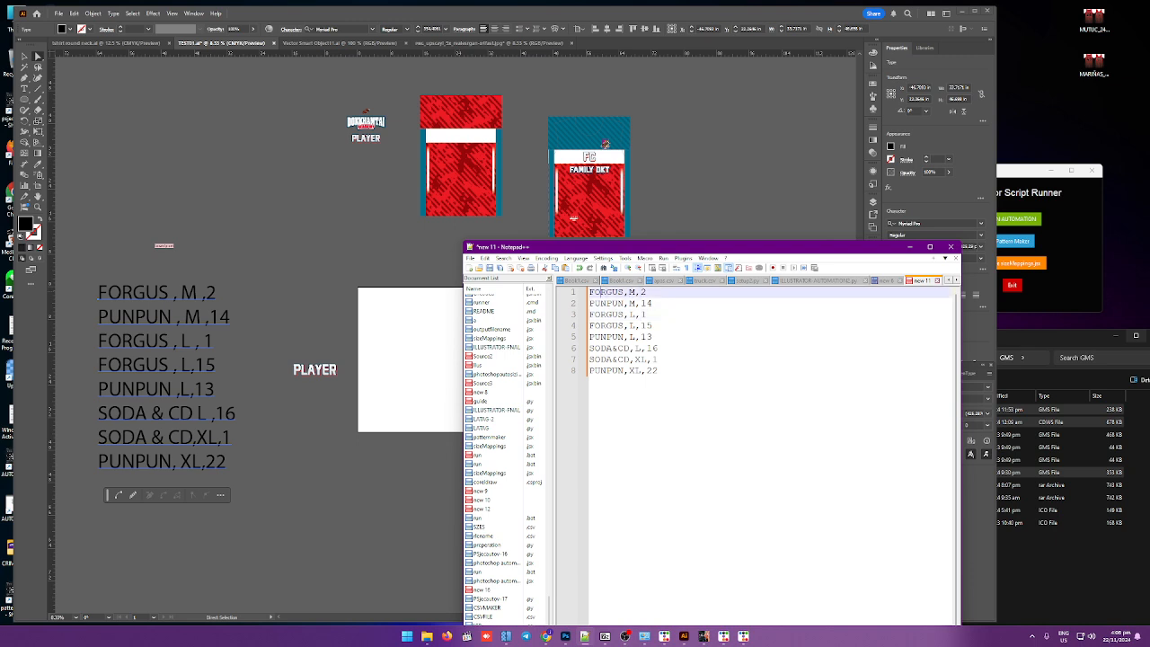
Step: Insert a new header line beginning with name above the roster entries
{"action": "key", "text": "Return"}
{"action": "key", "text": "Up"}
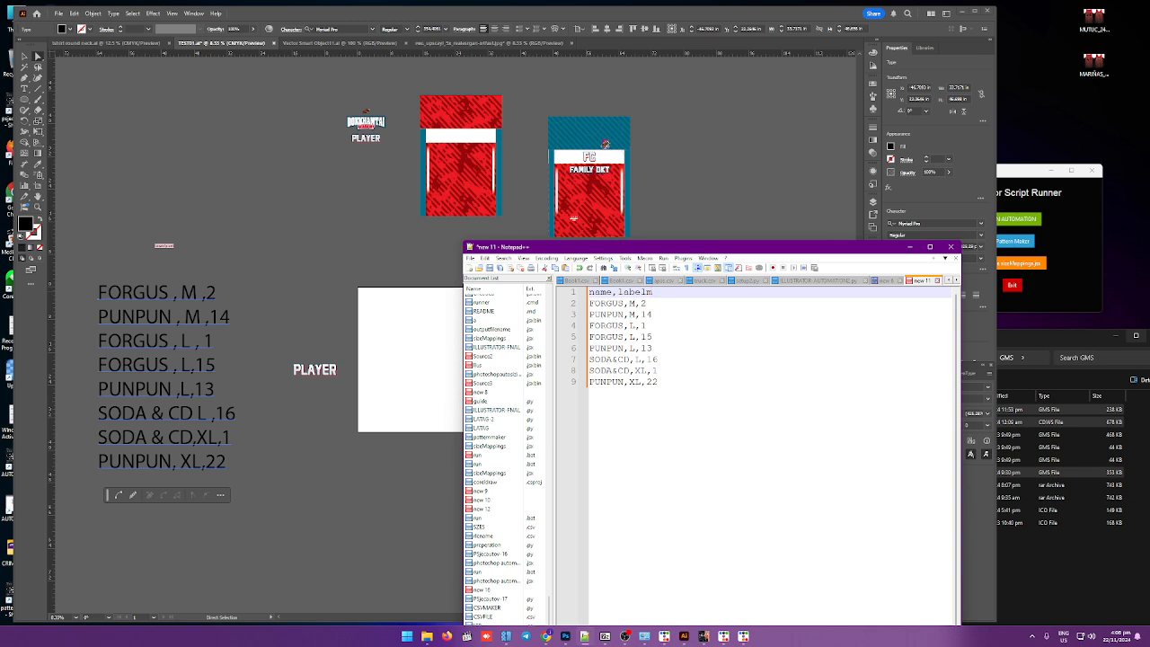
{"action": "type", "text": "number"}
Step: Open the Save As dialog for the roster text file
{"action": "left_click", "coordinate": [470, 260]}
{"action": "left_click", "coordinate": [485, 339]}
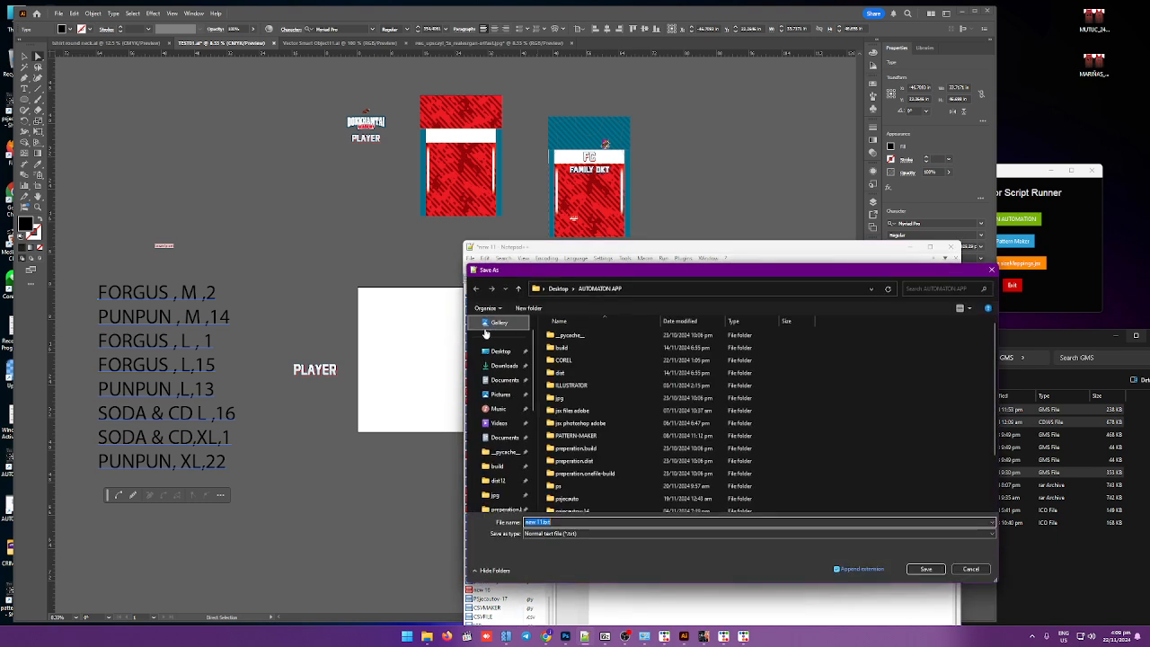
{"action": "scroll", "coordinate": [518, 407], "scroll_direction": "down", "scroll_amount": 3}
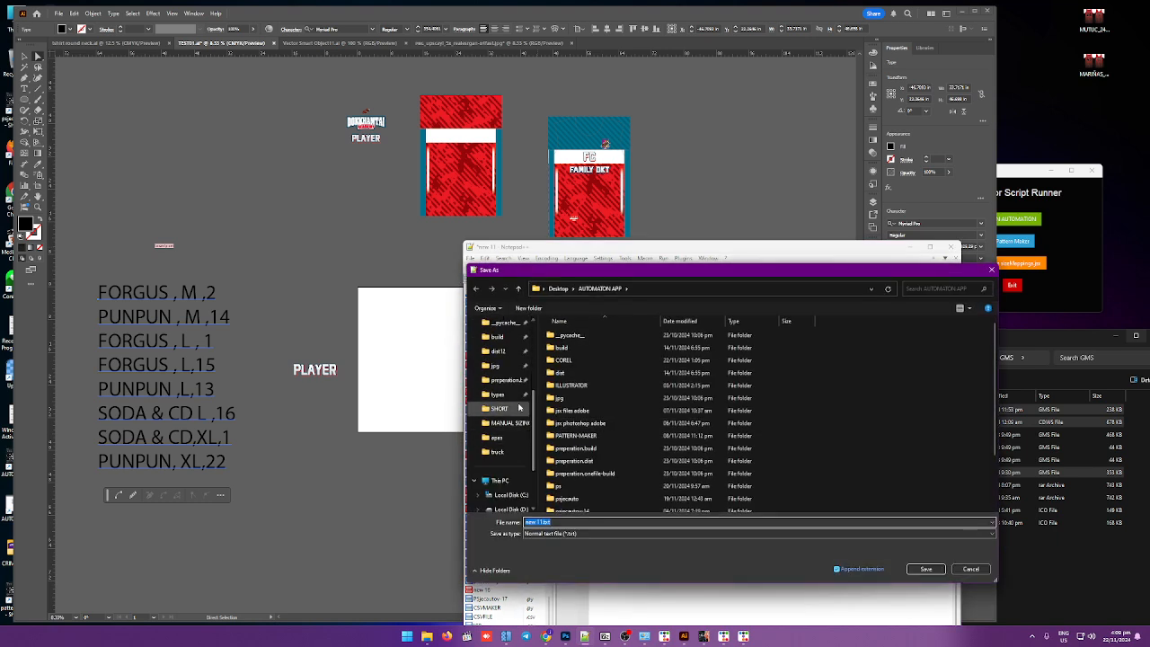
{"action": "scroll", "coordinate": [518, 407], "scroll_direction": "down", "scroll_amount": 2}
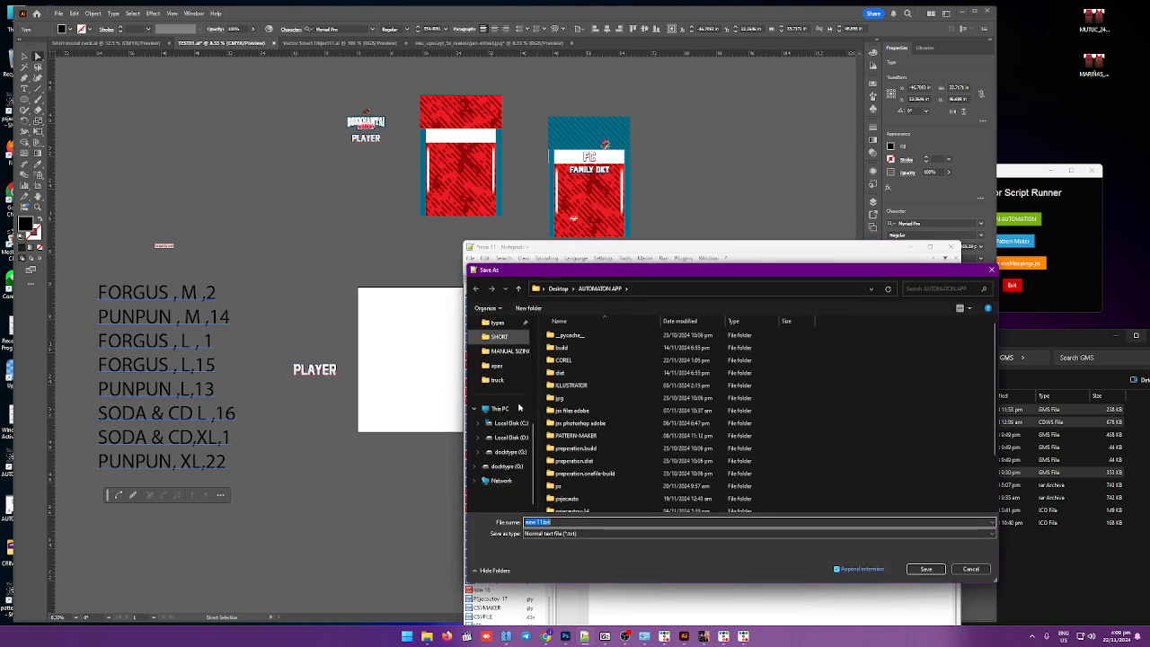
Step: Switch to the tshirt round neck.ai document and start saving it as a copy on the computer
{"action": "left_click", "coordinate": [300, 157]}
{"action": "left_click", "coordinate": [110, 42]}
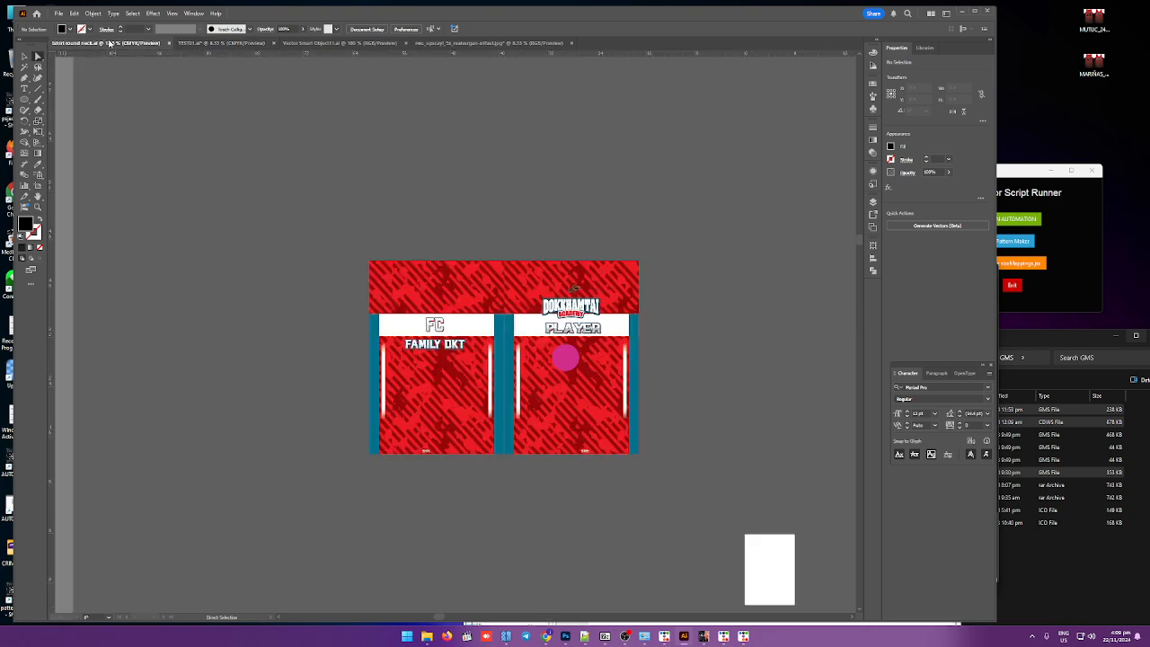
{"action": "left_click", "coordinate": [58, 14]}
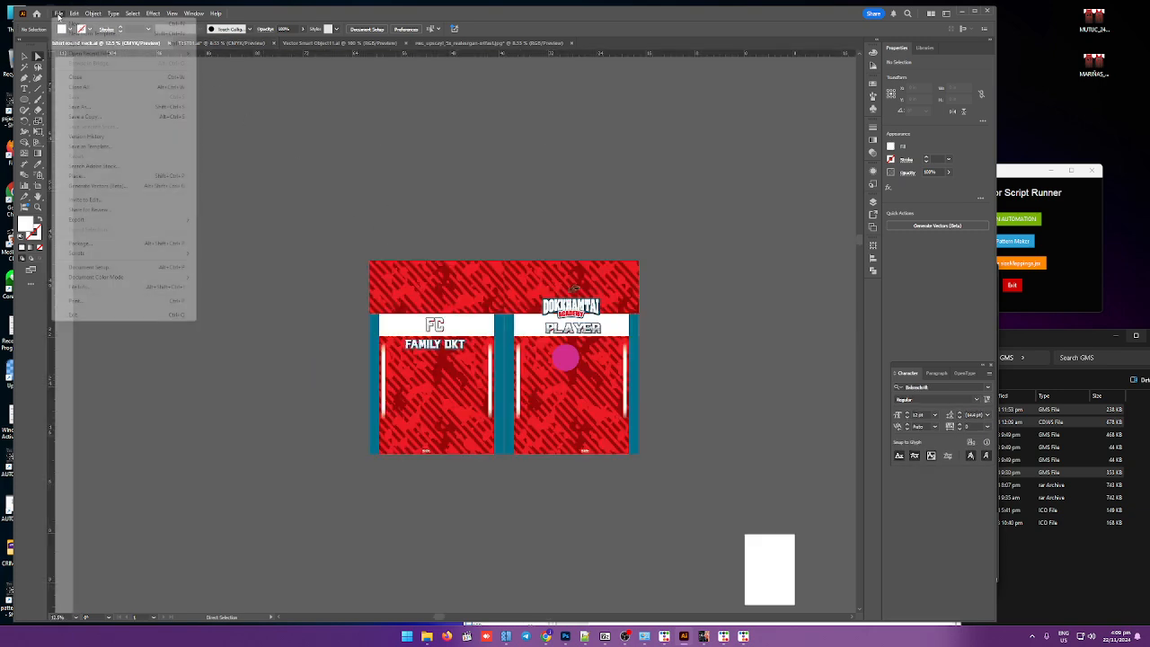
{"action": "left_click", "coordinate": [84, 108]}
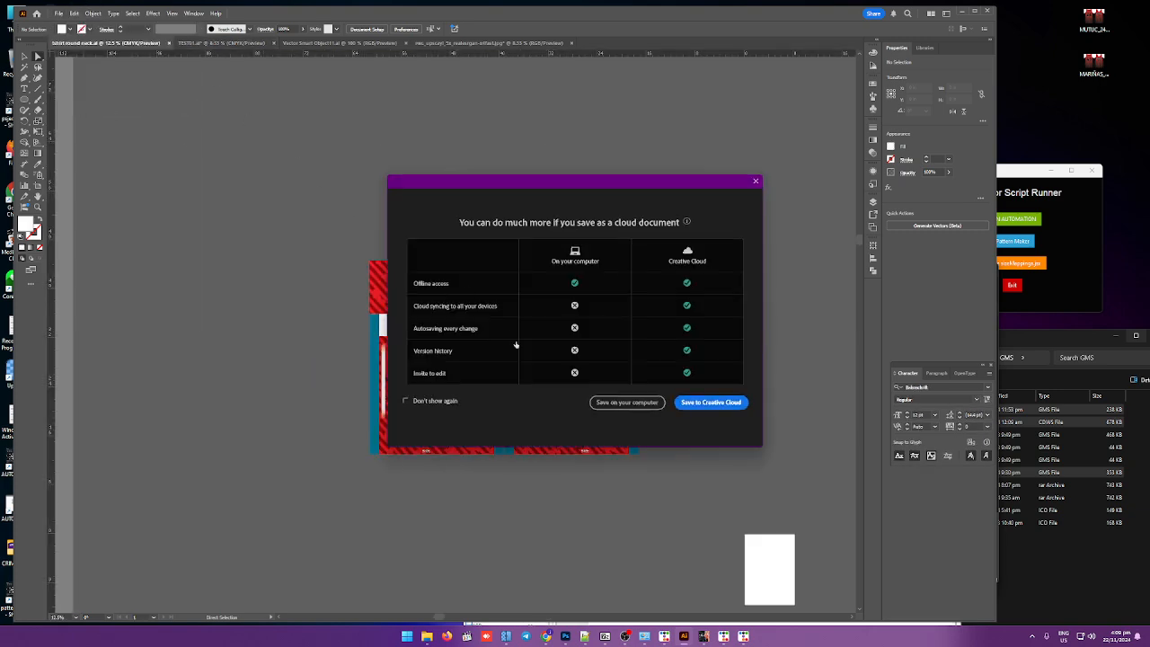
{"action": "left_click", "coordinate": [608, 401]}
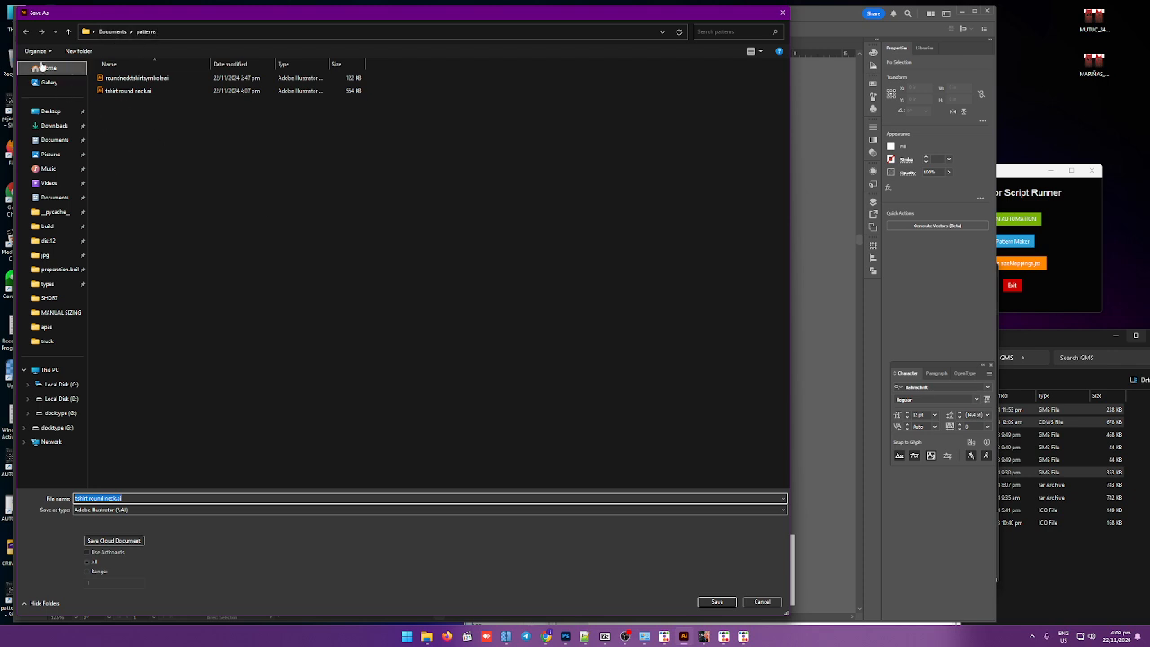
Step: Create a new folder named demo inside patterns and save the Illustrator file there with default options
{"action": "left_click", "coordinate": [78, 51]}
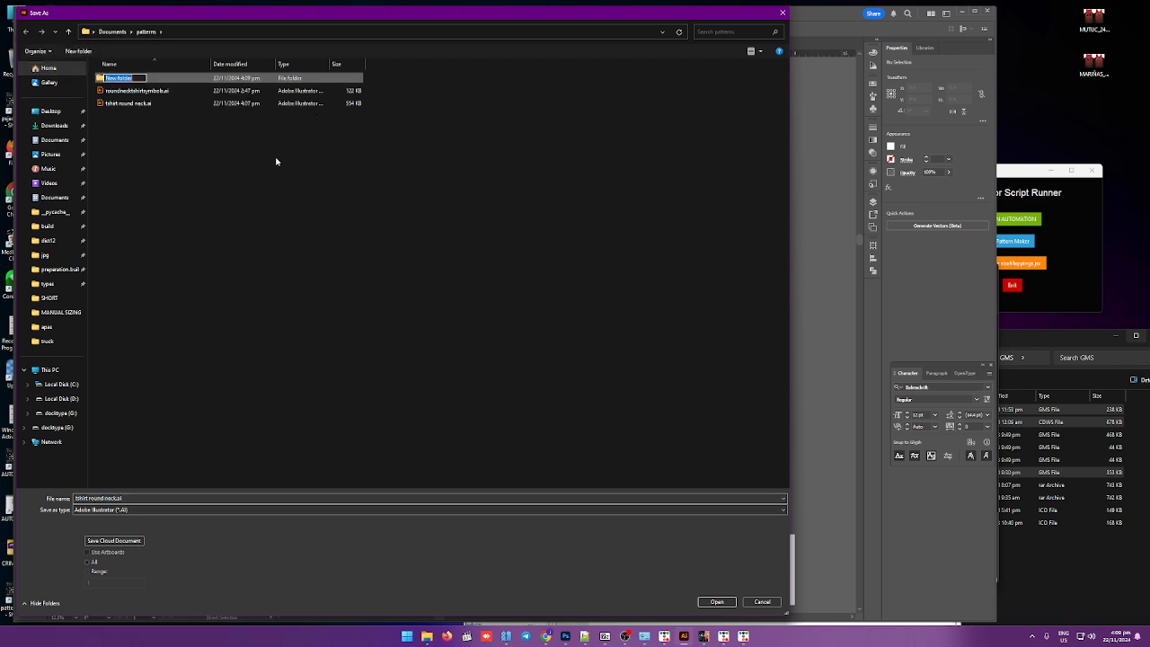
{"action": "type", "text": "demo"}
{"action": "key", "text": "Return"}
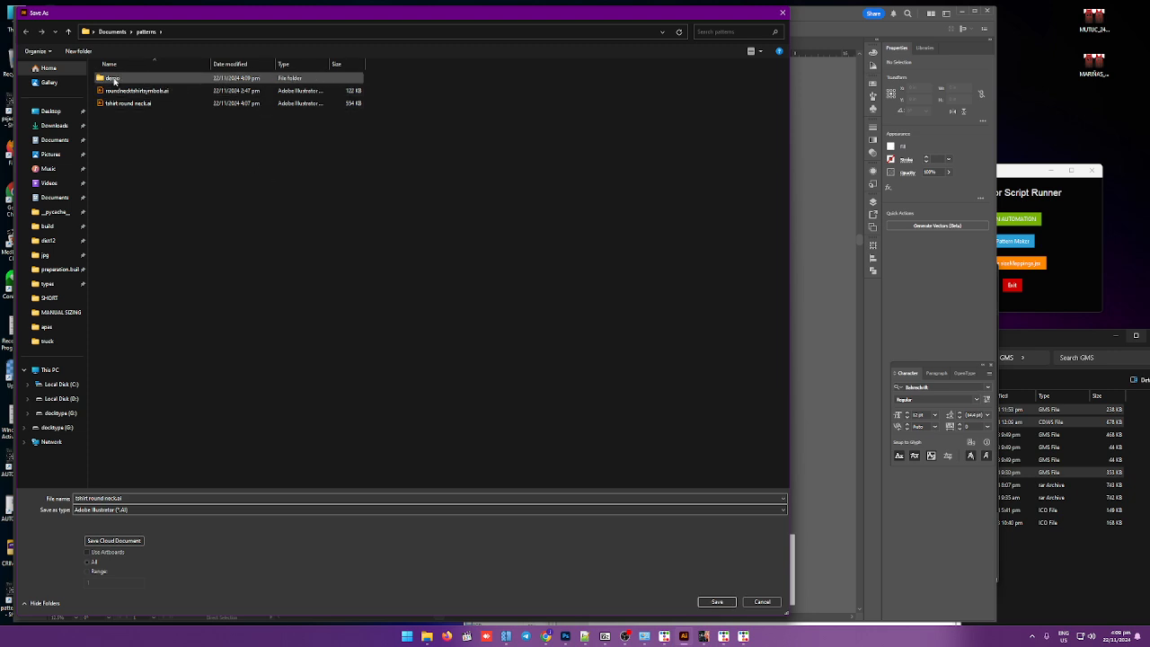
{"action": "double_click", "coordinate": [113, 80]}
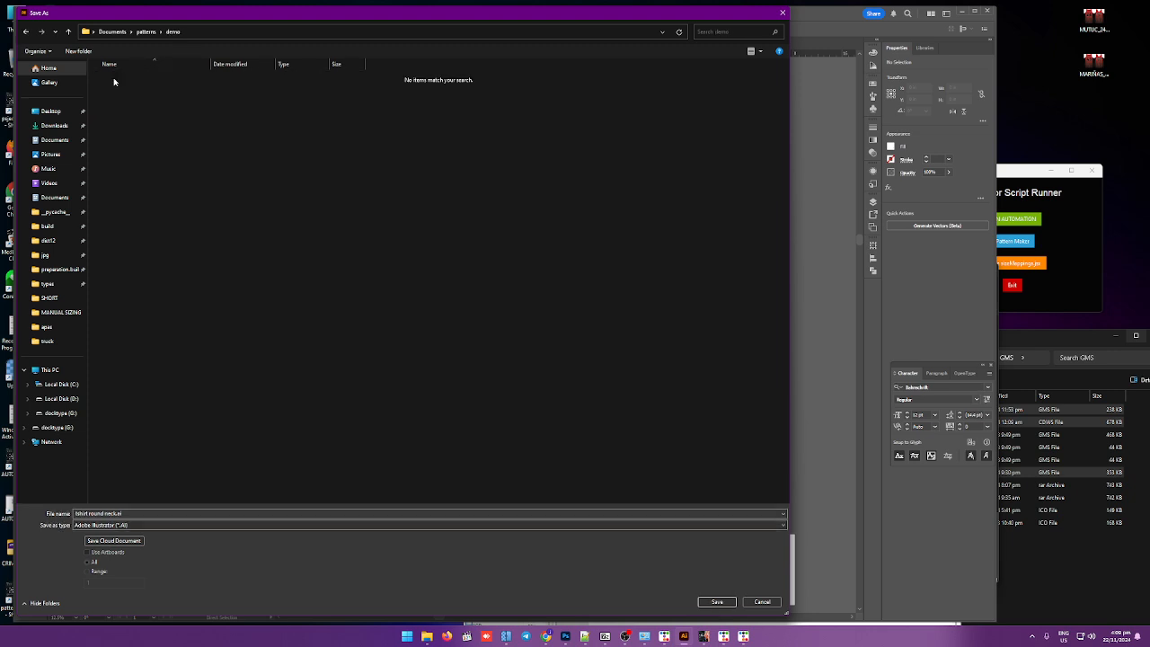
{"action": "left_click", "coordinate": [711, 602]}
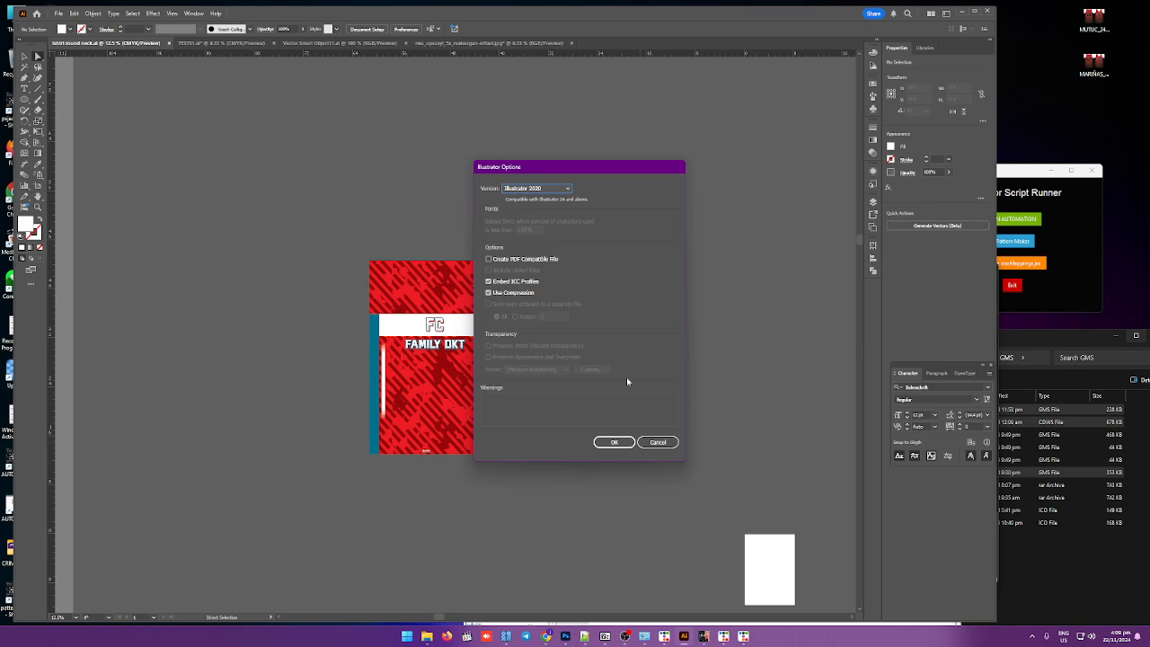
{"action": "left_click", "coordinate": [613, 442]}
Step: Return to the roster file's Save As dialog and navigate to the Documents > patterns > demo folder
{"action": "left_click", "coordinate": [585, 636]}
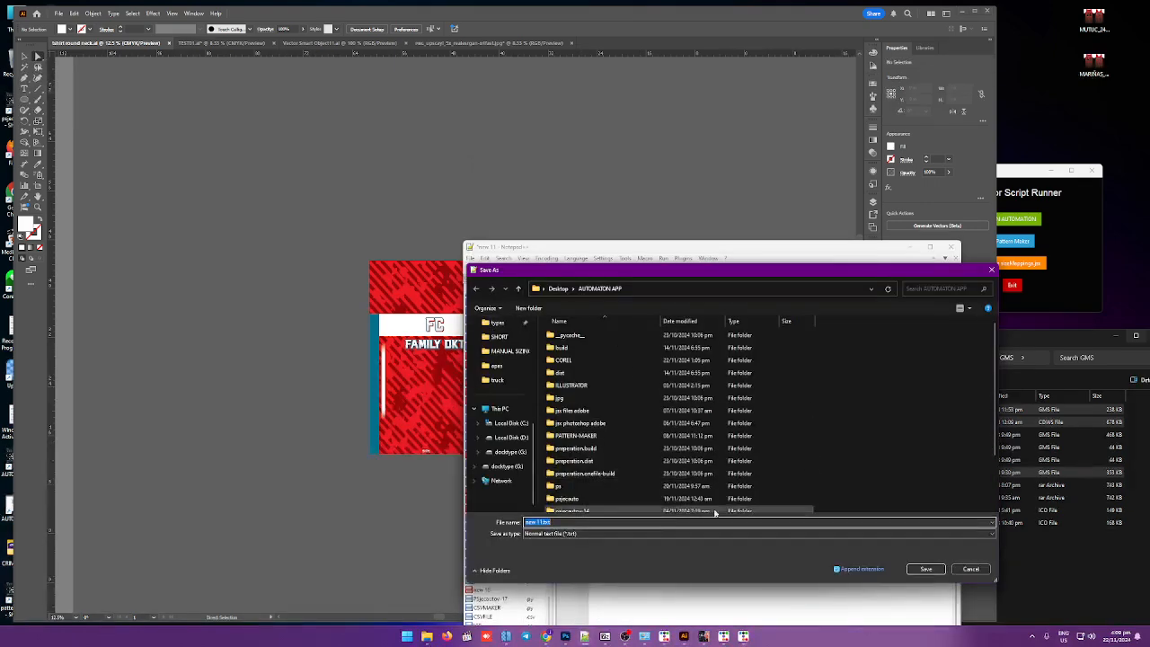
{"action": "left_click_drag", "start_coordinate": [642, 273], "coordinate": [672, 226]}
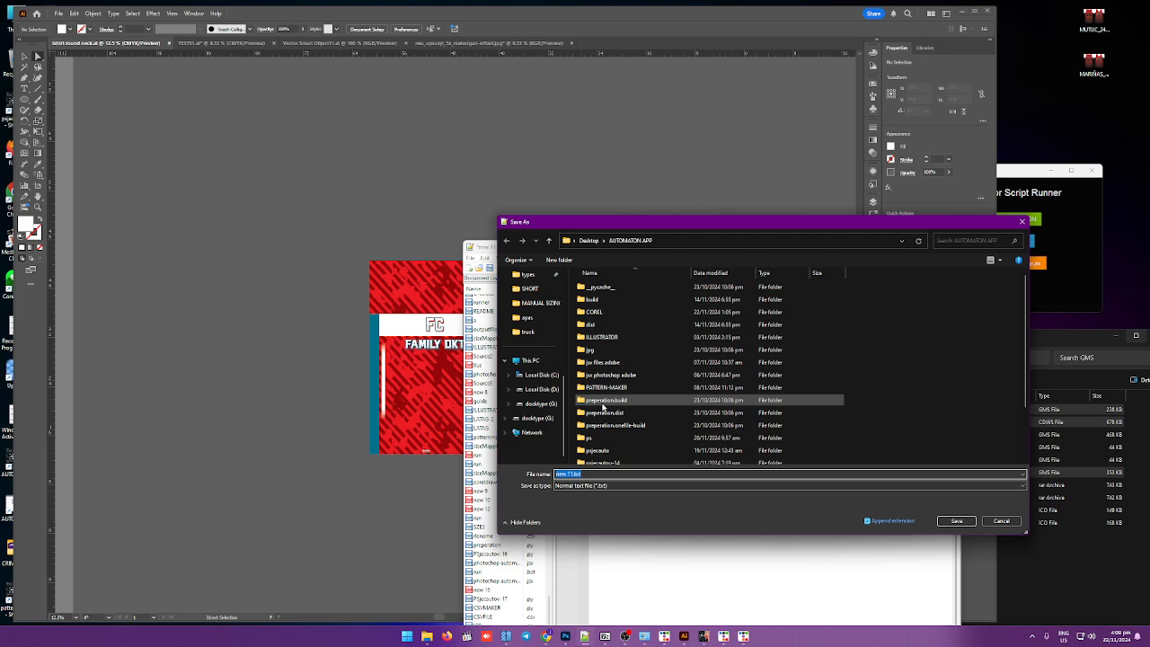
{"action": "scroll", "coordinate": [538, 337], "scroll_direction": "up", "scroll_amount": 3}
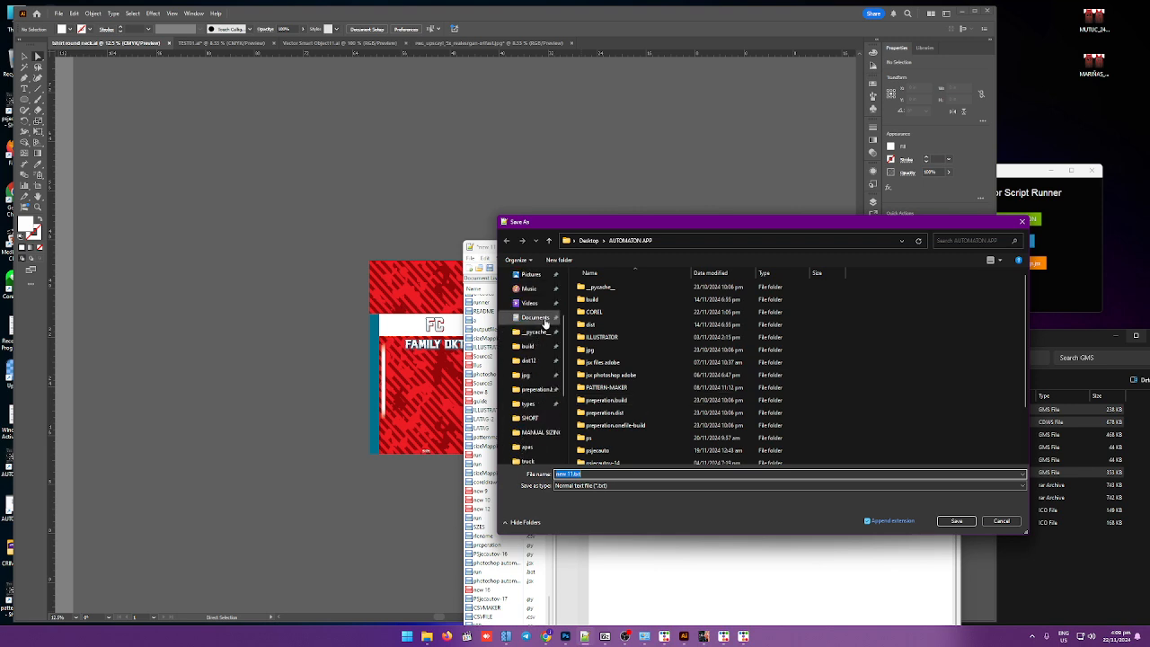
{"action": "left_click", "coordinate": [544, 321]}
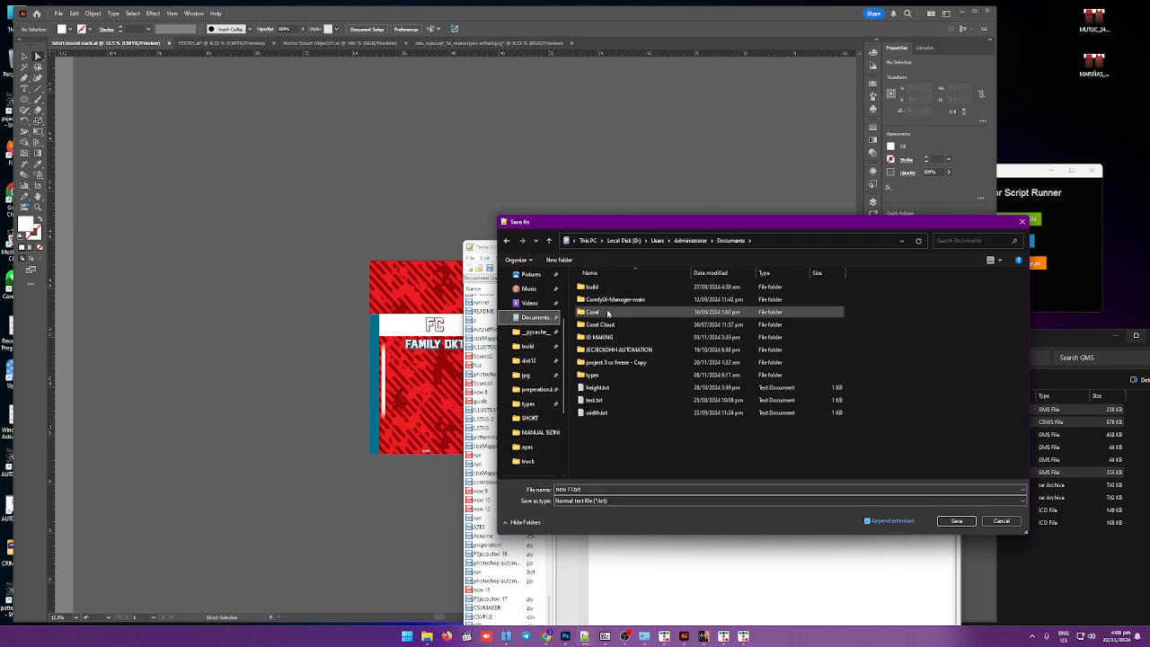
{"action": "scroll", "coordinate": [539, 311], "scroll_direction": "up", "scroll_amount": 2}
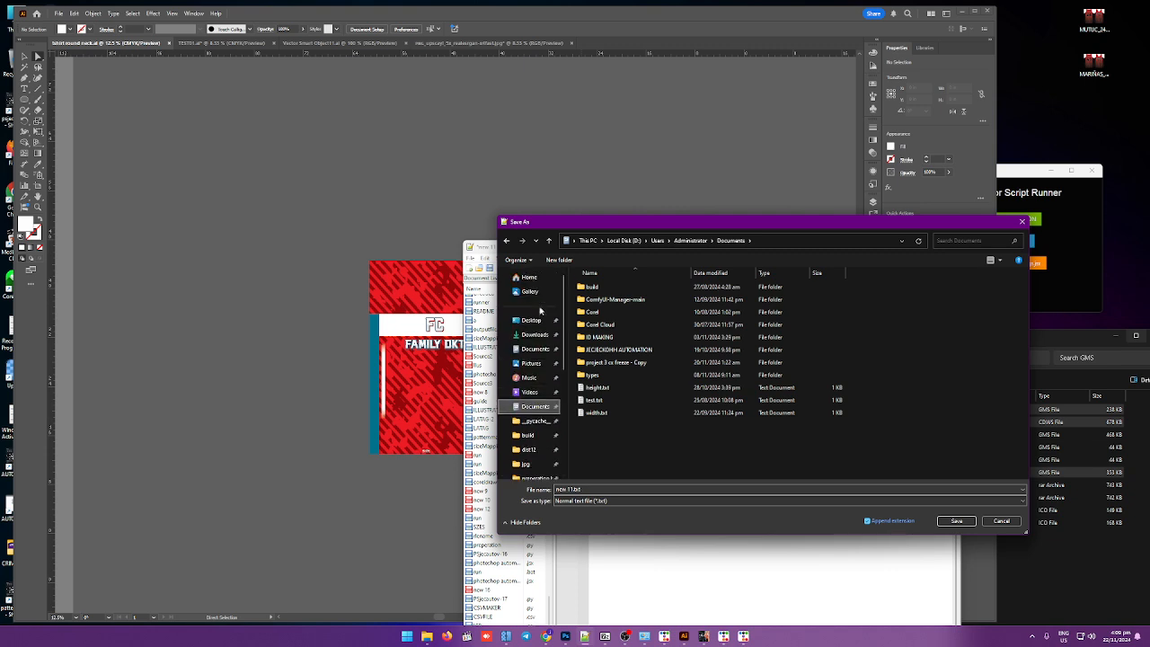
{"action": "left_click", "coordinate": [536, 336]}
{"action": "left_click", "coordinate": [537, 350]}
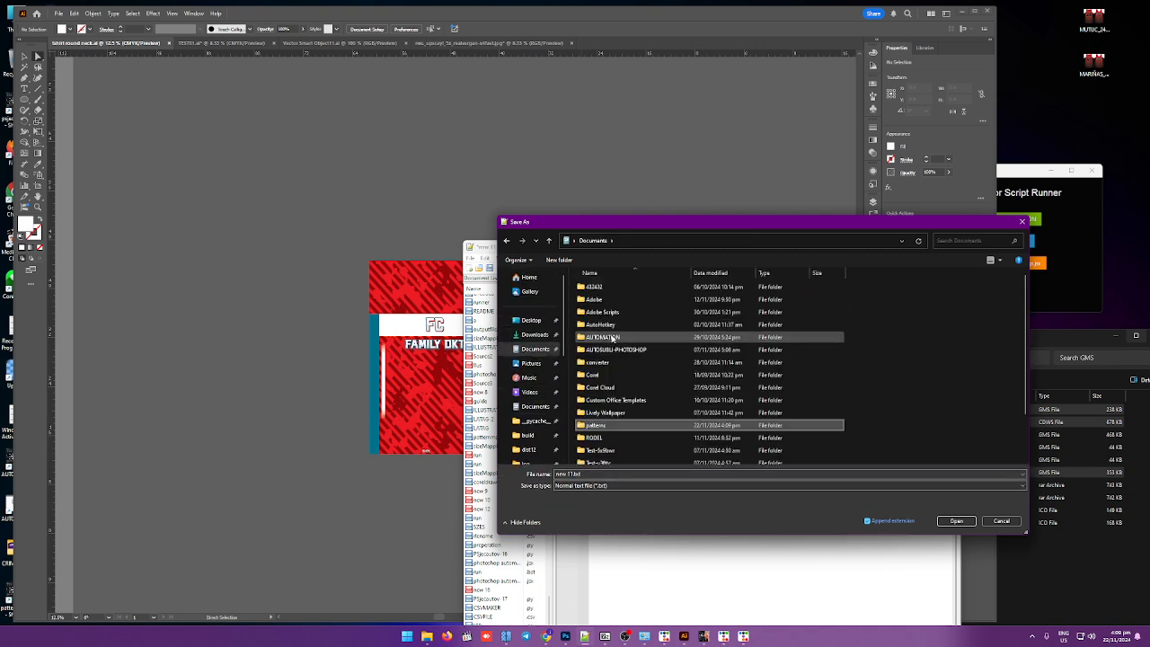
{"action": "left_click", "coordinate": [611, 428]}
{"action": "double_click", "coordinate": [610, 428]}
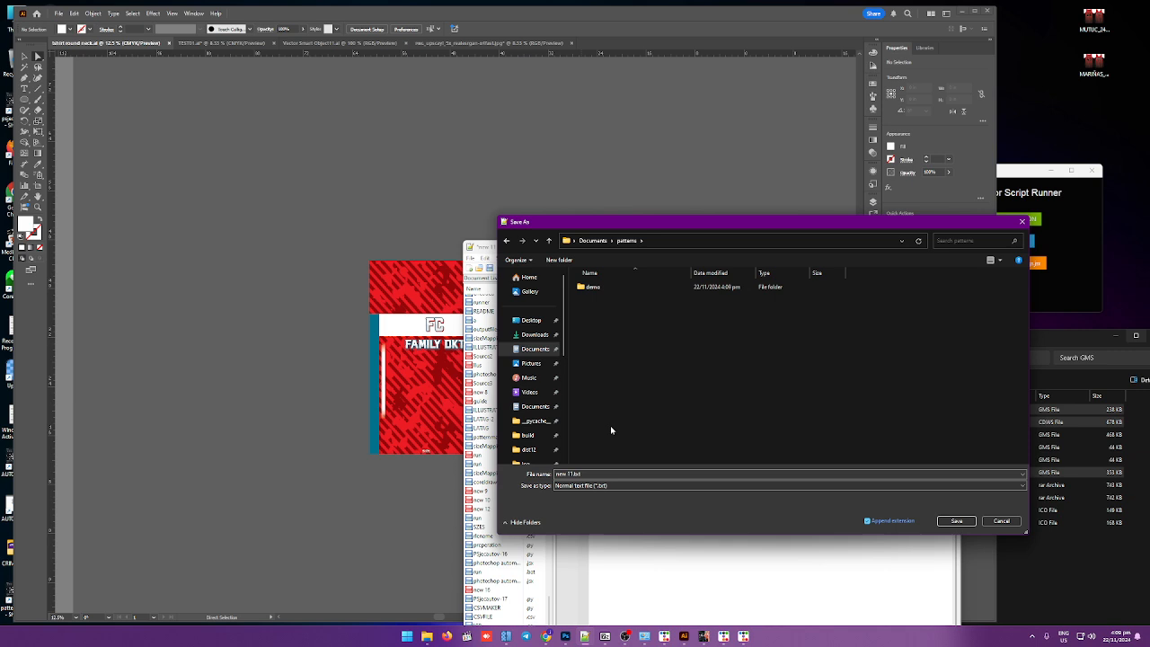
{"action": "double_click", "coordinate": [595, 288]}
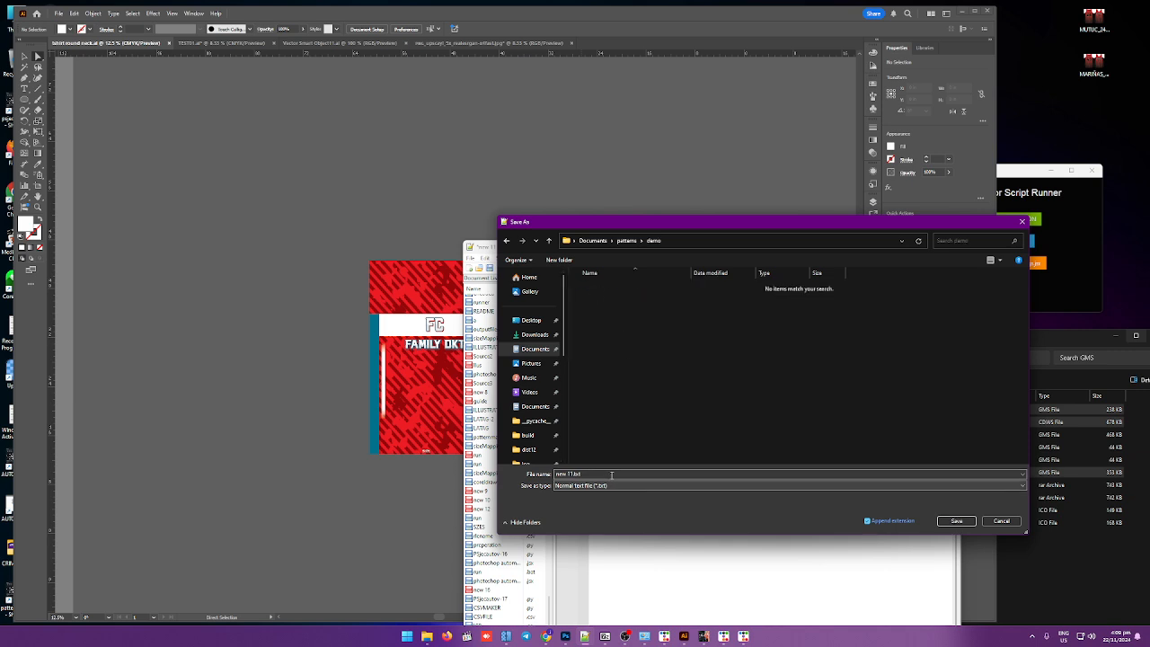
Step: Save the roster text as family.csv in the demo folder using the All types file type
{"action": "left_click", "coordinate": [620, 486]}
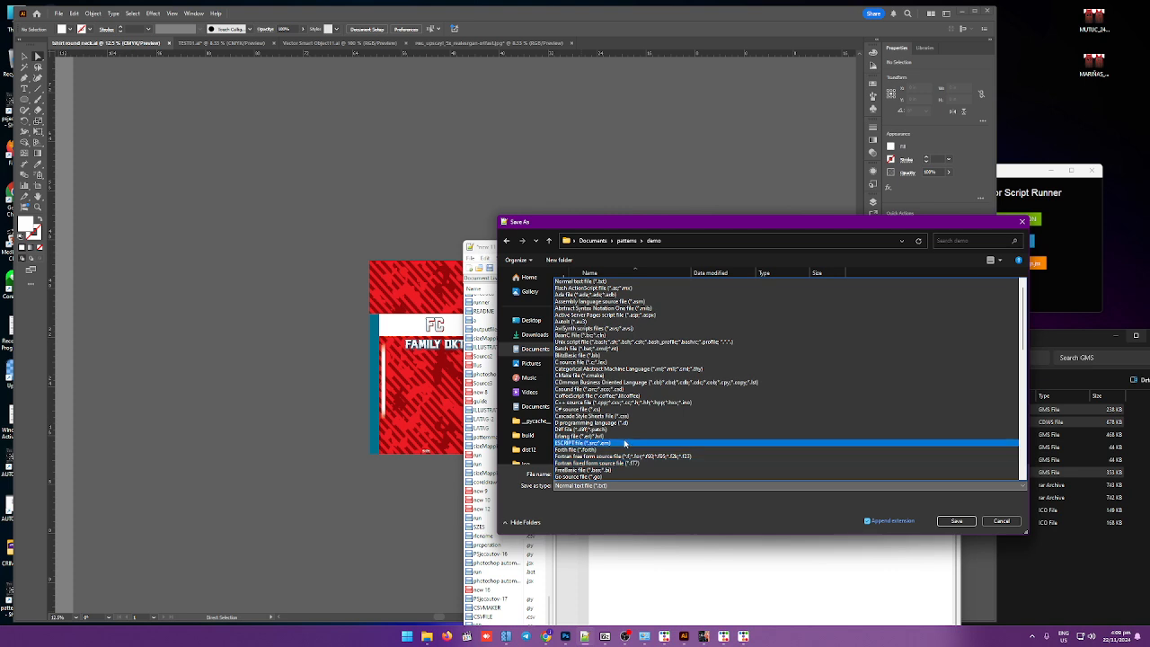
{"action": "scroll", "coordinate": [624, 443], "scroll_direction": "up", "scroll_amount": 1}
{"action": "left_click", "coordinate": [575, 281]}
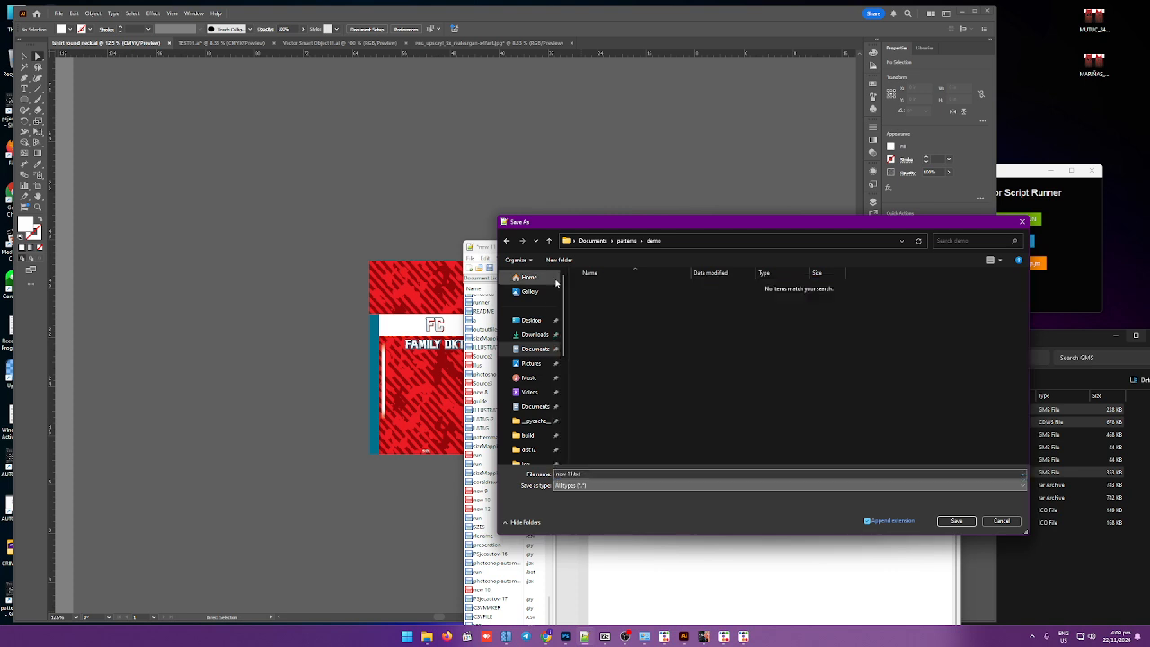
{"action": "left_click", "coordinate": [596, 474]}
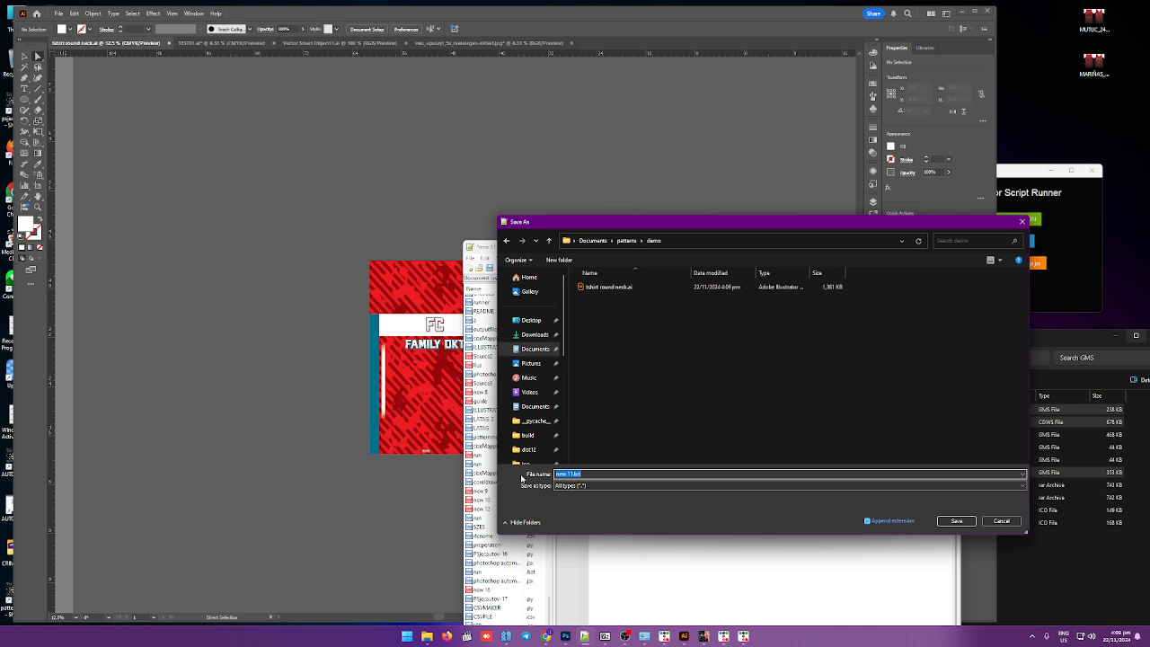
{"action": "type", "text": "family.csv"}
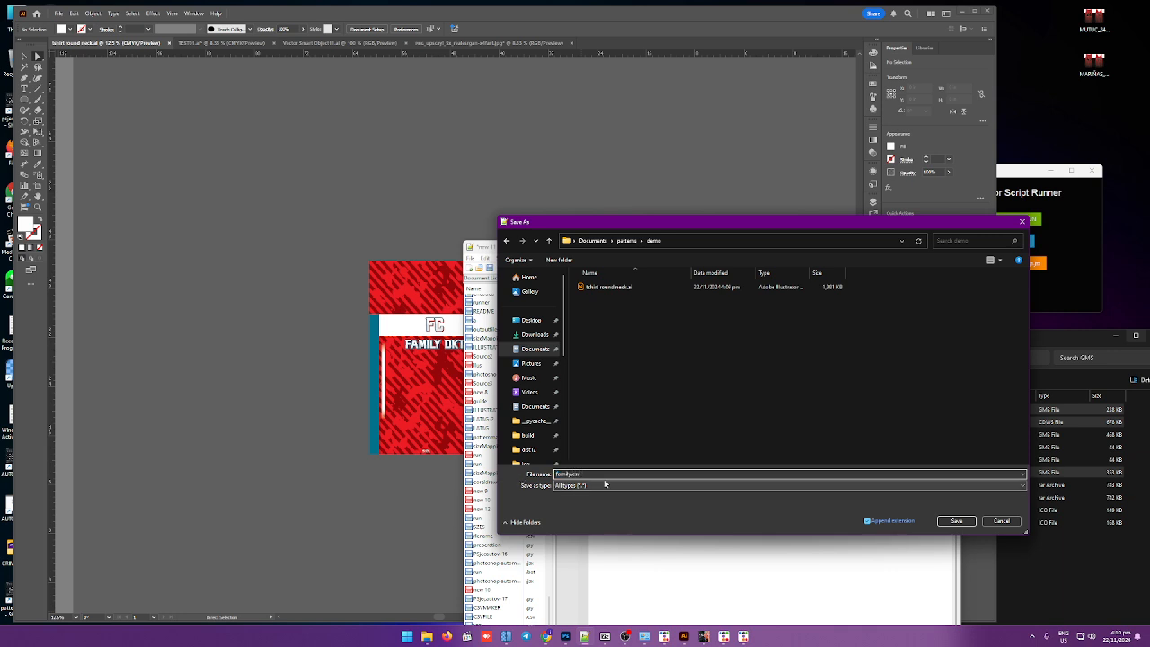
{"action": "left_click", "coordinate": [956, 520]}
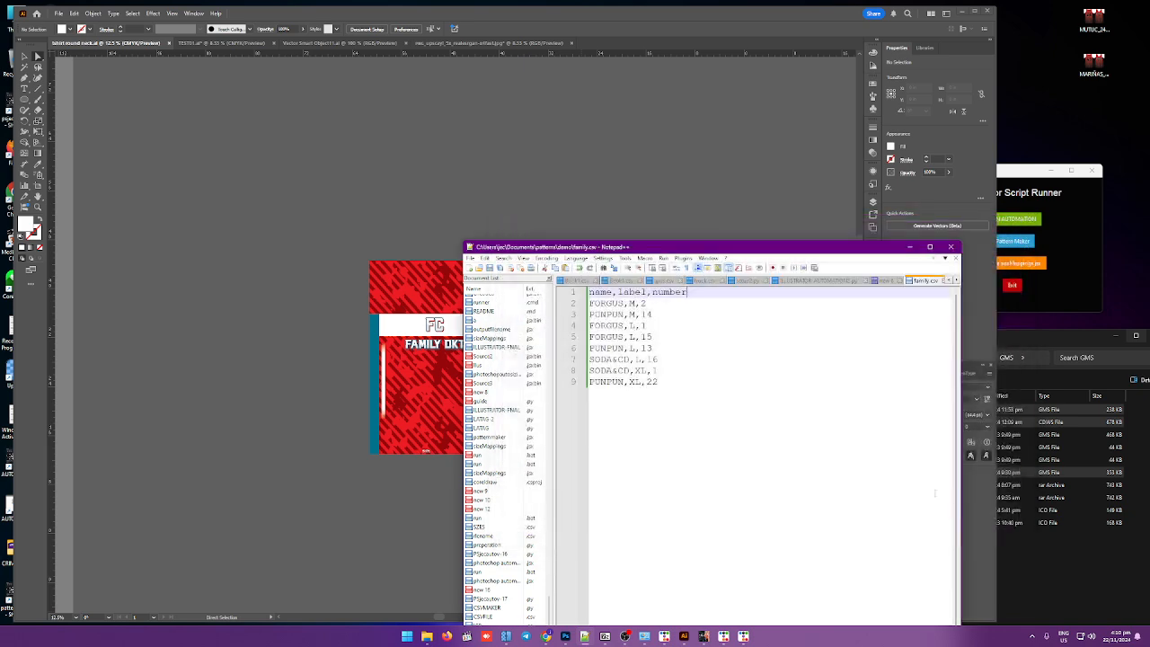
Step: Return to the jersey document and open the Variables panel, placing it beside the artboards
{"action": "left_click", "coordinate": [909, 247]}
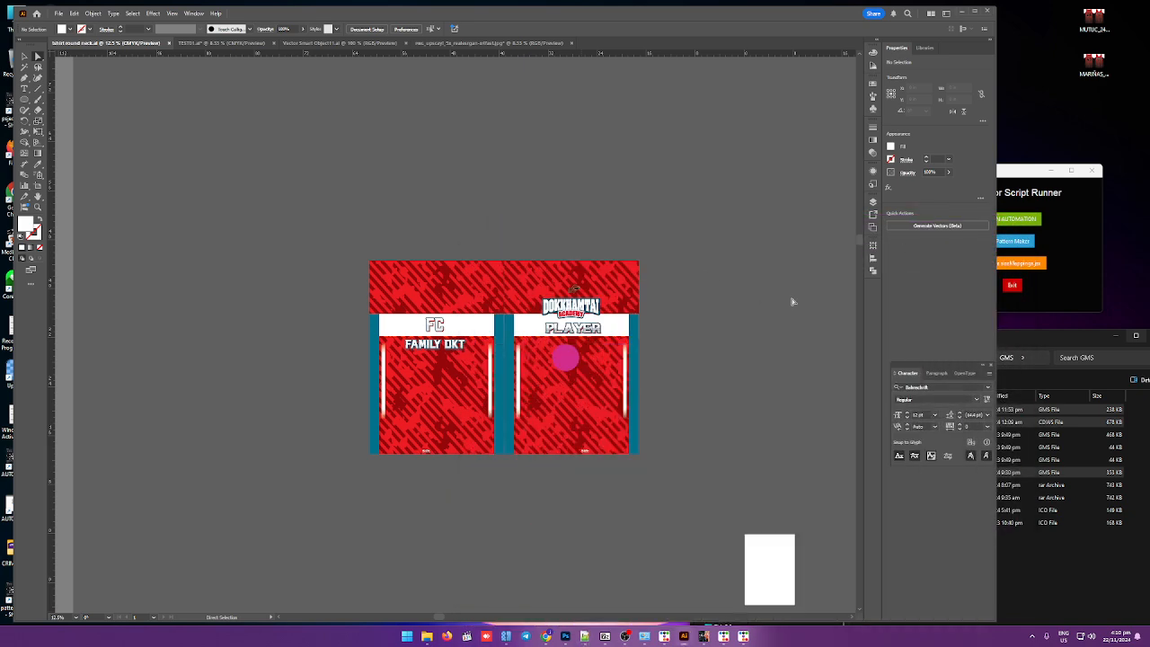
{"action": "left_click", "coordinate": [192, 13]}
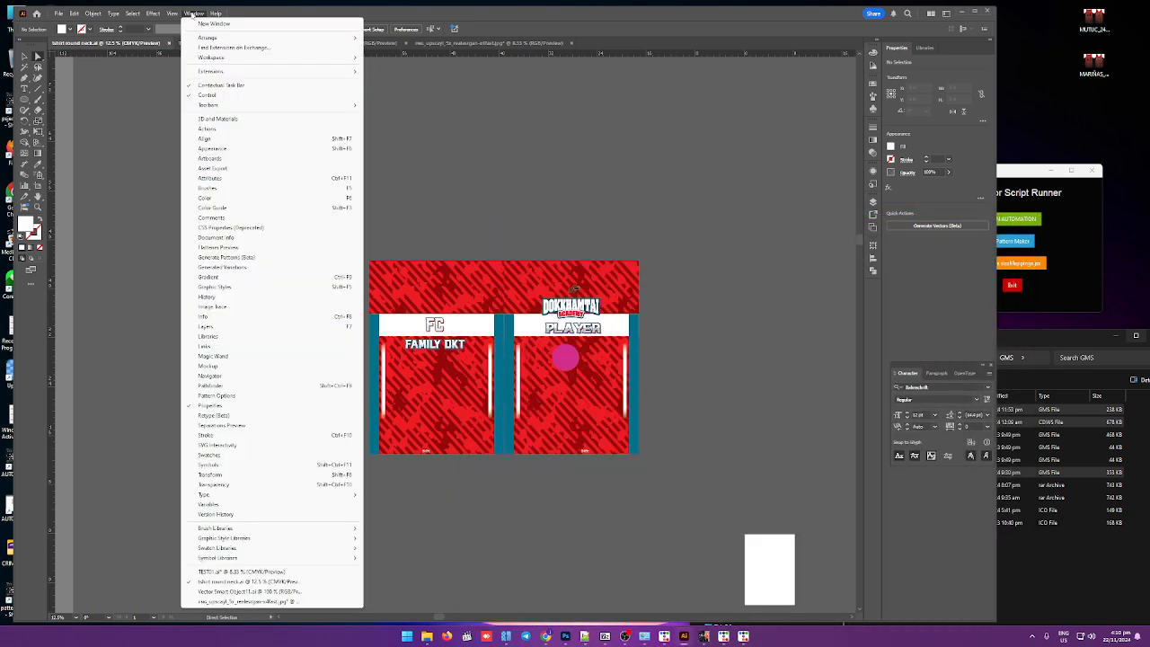
{"action": "left_click", "coordinate": [226, 509]}
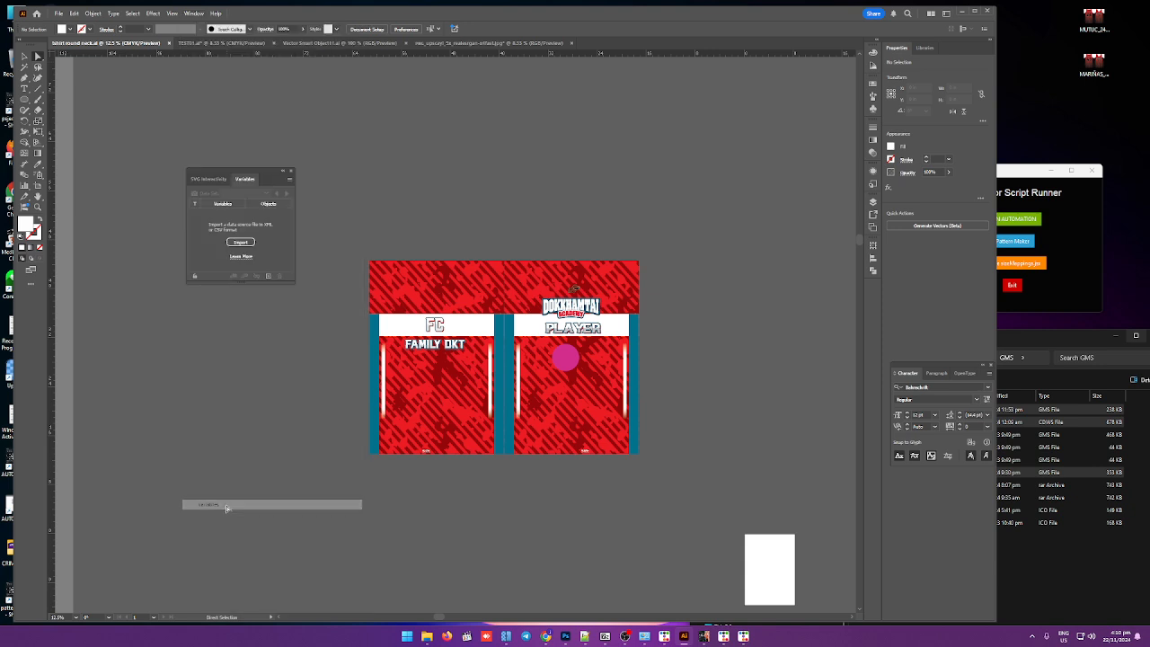
{"action": "left_click_drag", "start_coordinate": [252, 173], "coordinate": [845, 173]}
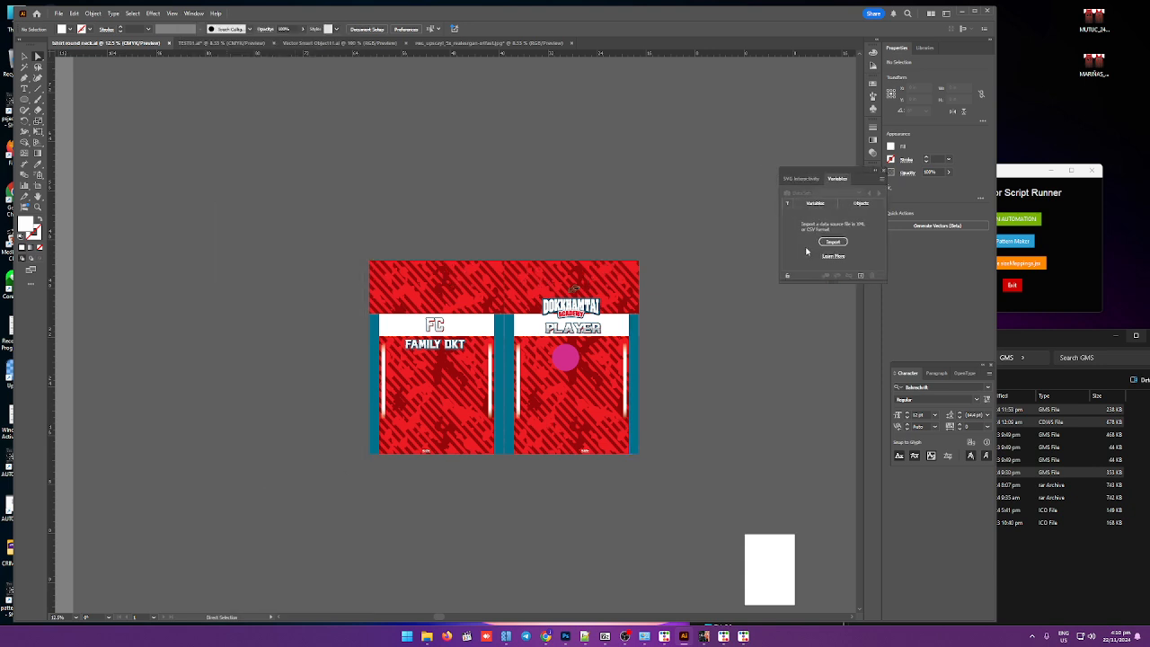
Step: Import family.csv from the demo folder as the variable data source
{"action": "left_click", "coordinate": [832, 242]}
{"action": "left_click", "coordinate": [115, 79]}
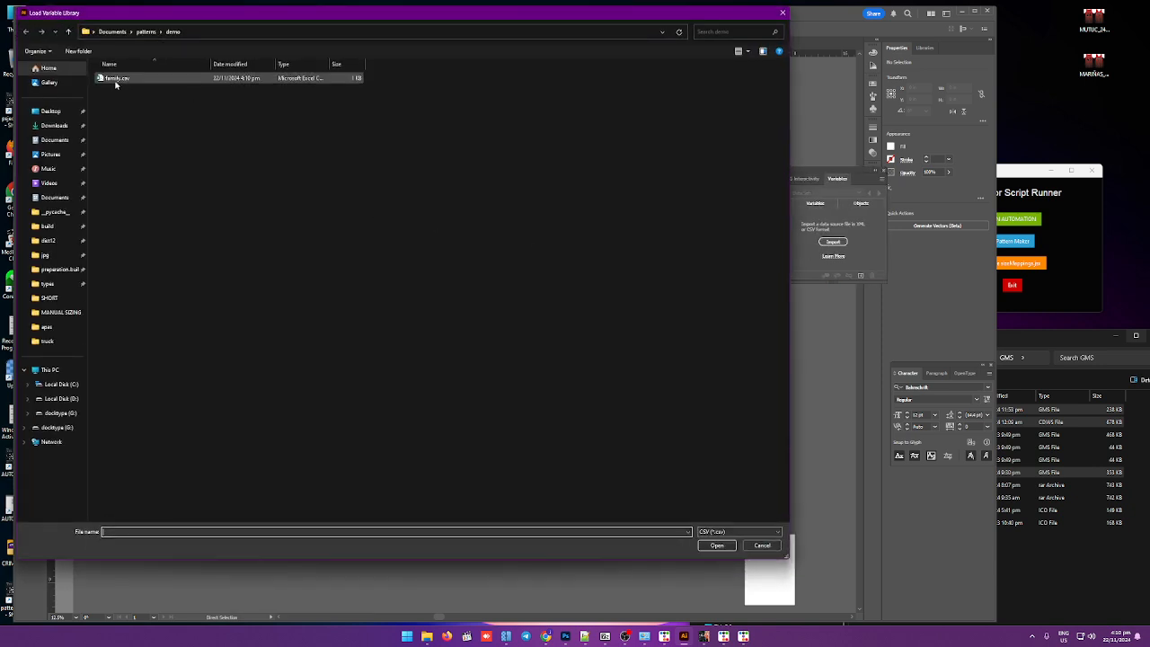
{"action": "left_click", "coordinate": [708, 544]}
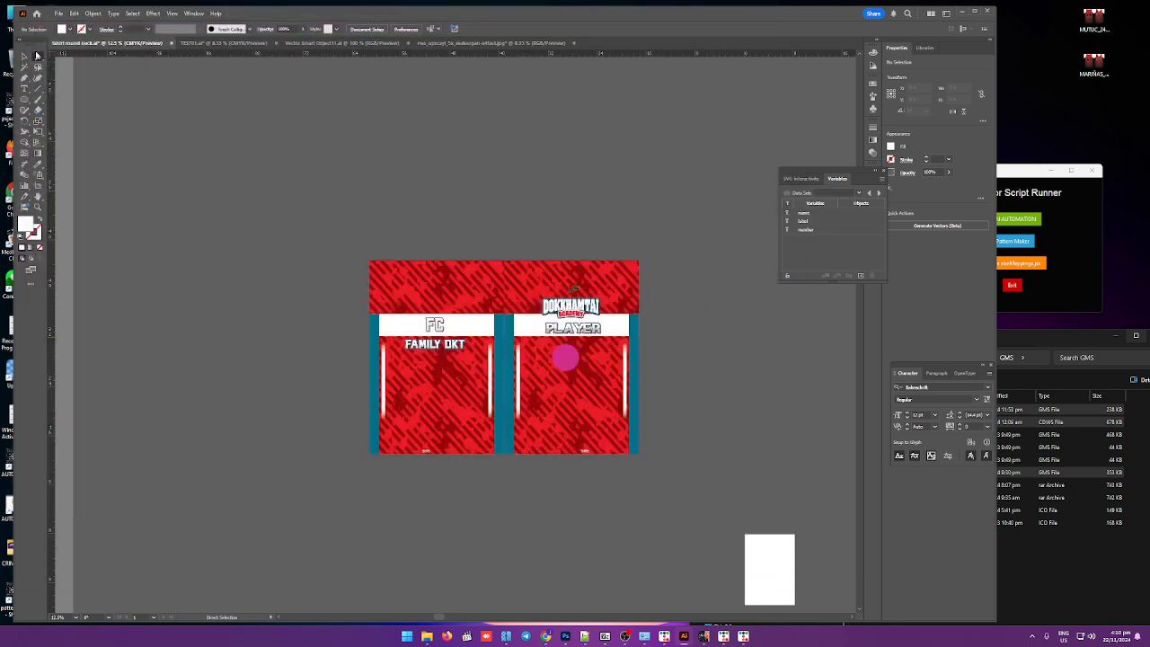
Step: Select both name text layers in the Layers panel and bind them to the name variable
{"action": "left_click", "coordinate": [37, 57]}
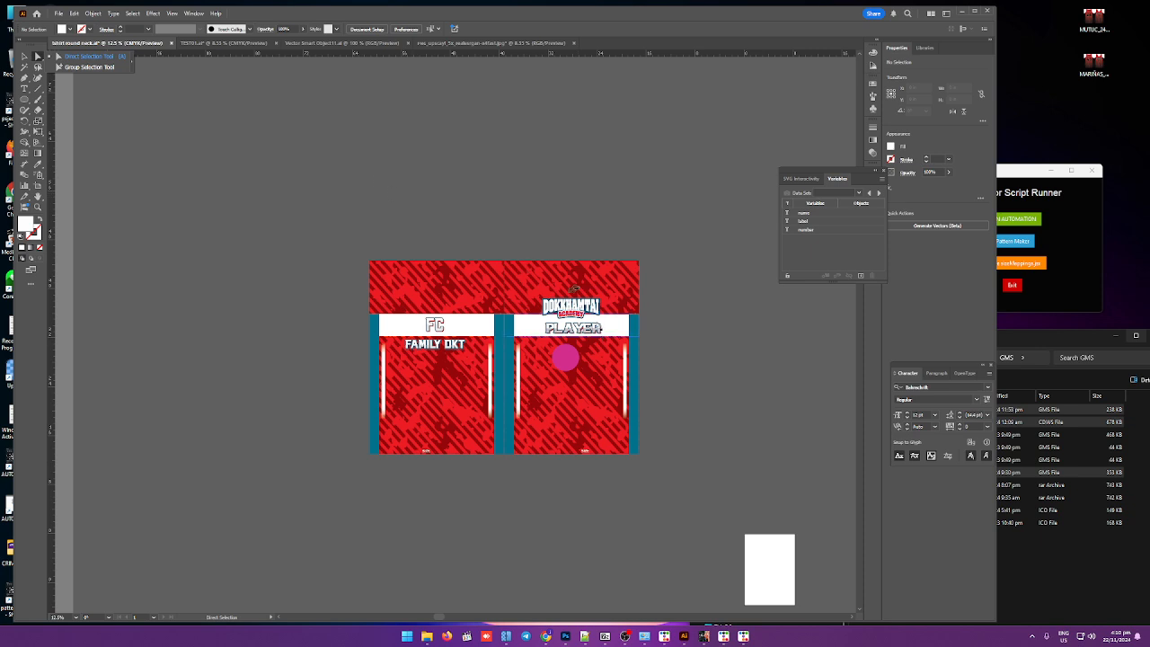
{"action": "scroll", "coordinate": [702, 347], "scroll_direction": "up", "scroll_amount": 2}
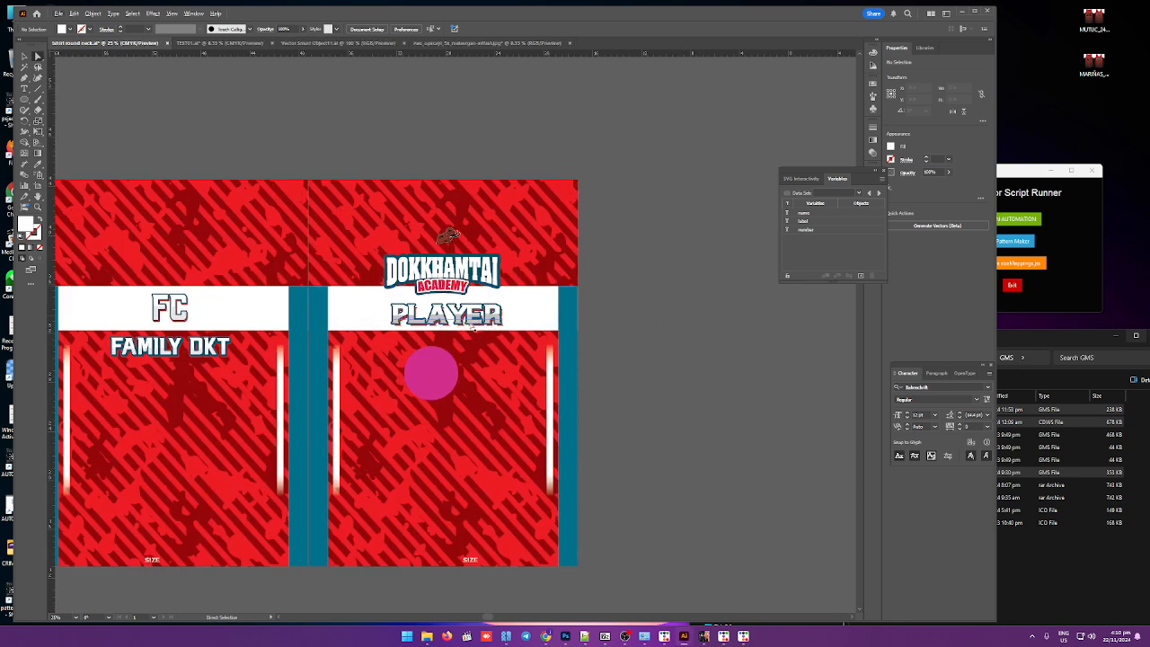
{"action": "key", "text": "F7"}
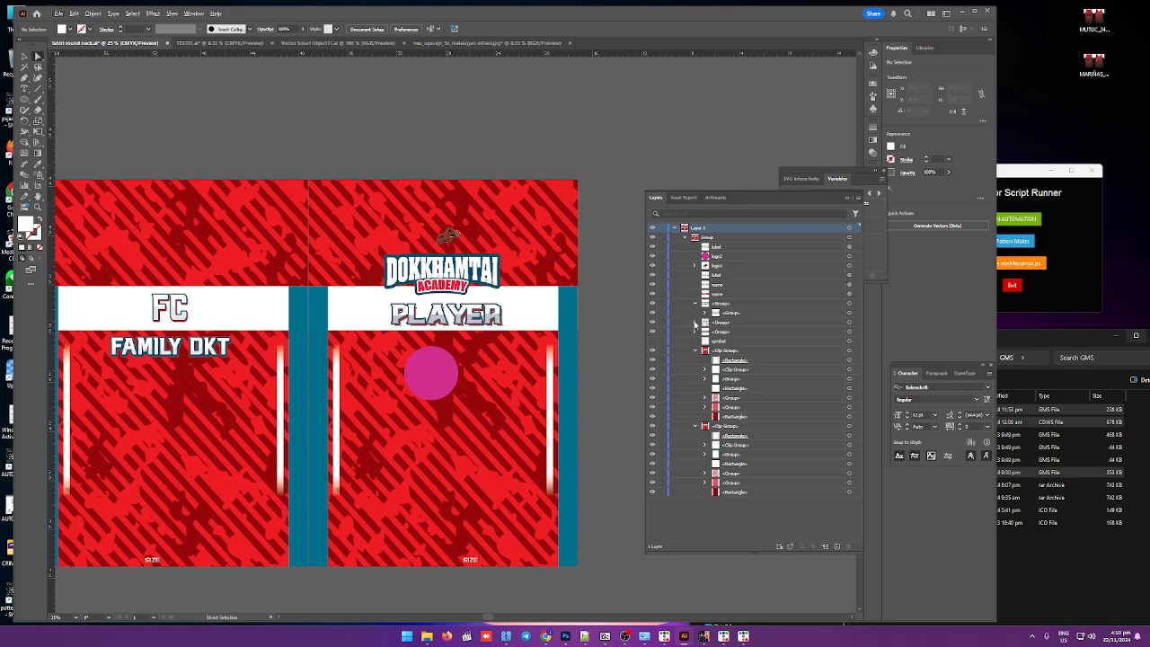
{"action": "left_click", "coordinate": [799, 285]}
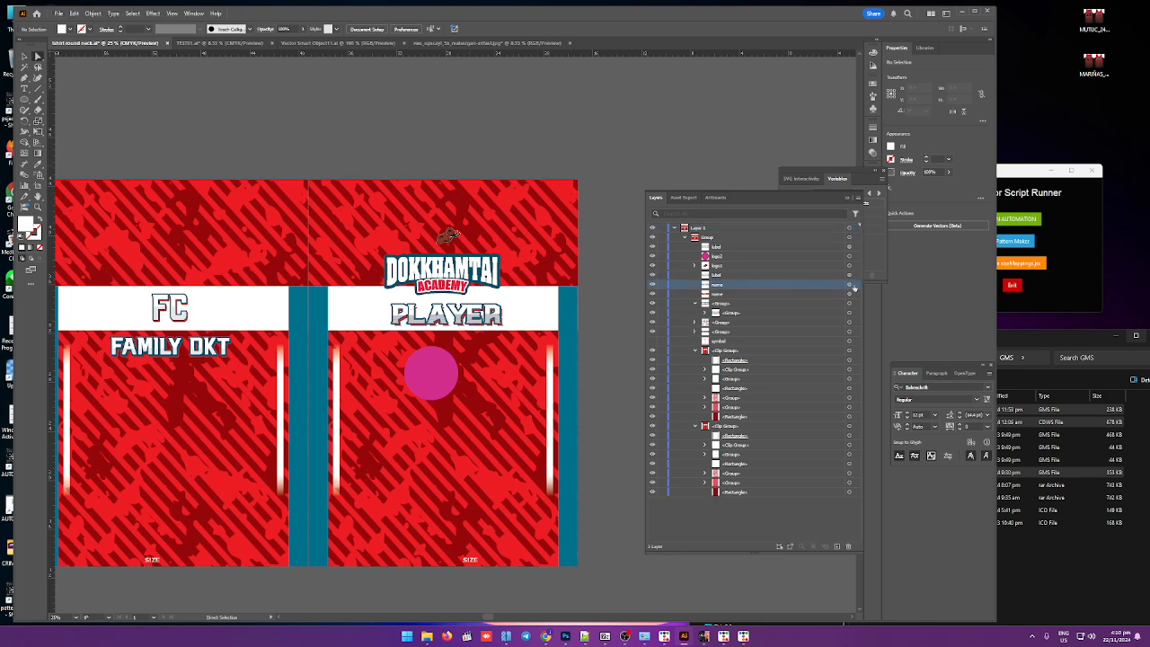
{"action": "left_click", "coordinate": [849, 285]}
{"action": "left_click", "coordinate": [849, 293], "text": "shift"}
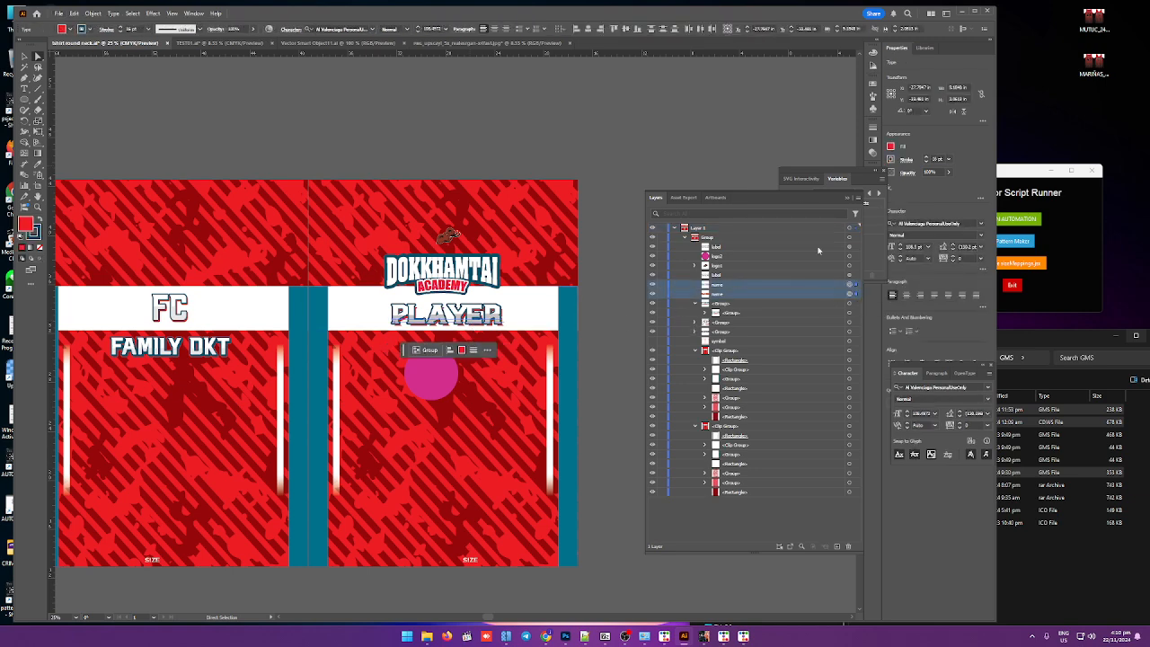
{"action": "left_click_drag", "start_coordinate": [800, 204], "coordinate": [760, 310]}
{"action": "left_click", "coordinate": [816, 215]}
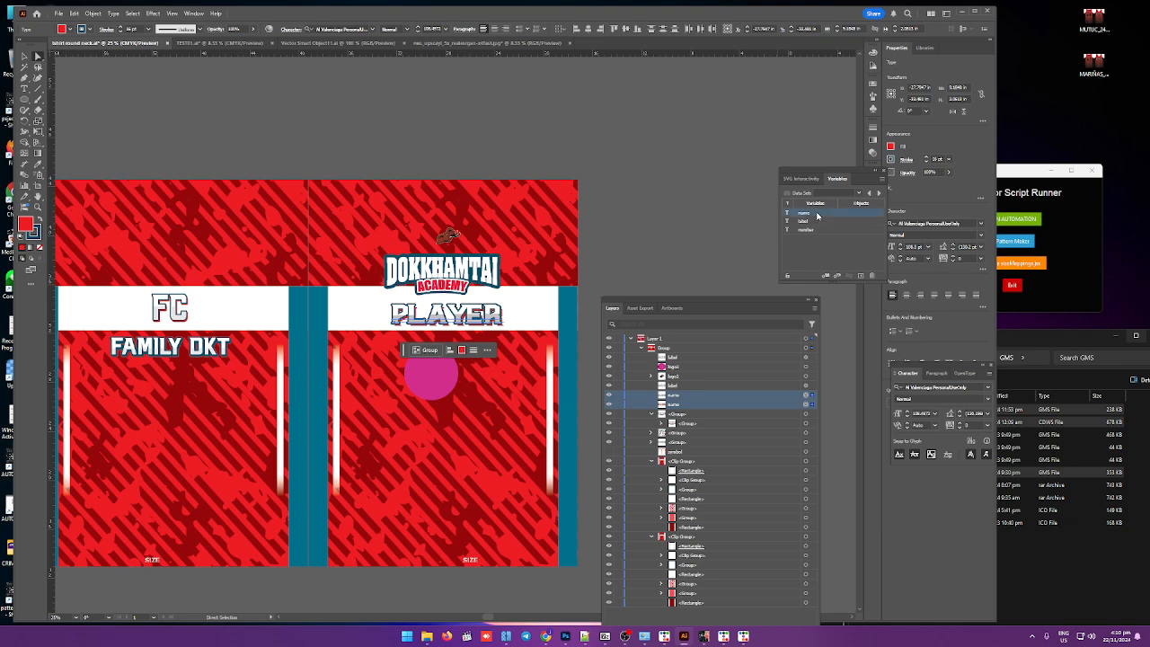
{"action": "left_click", "coordinate": [826, 276]}
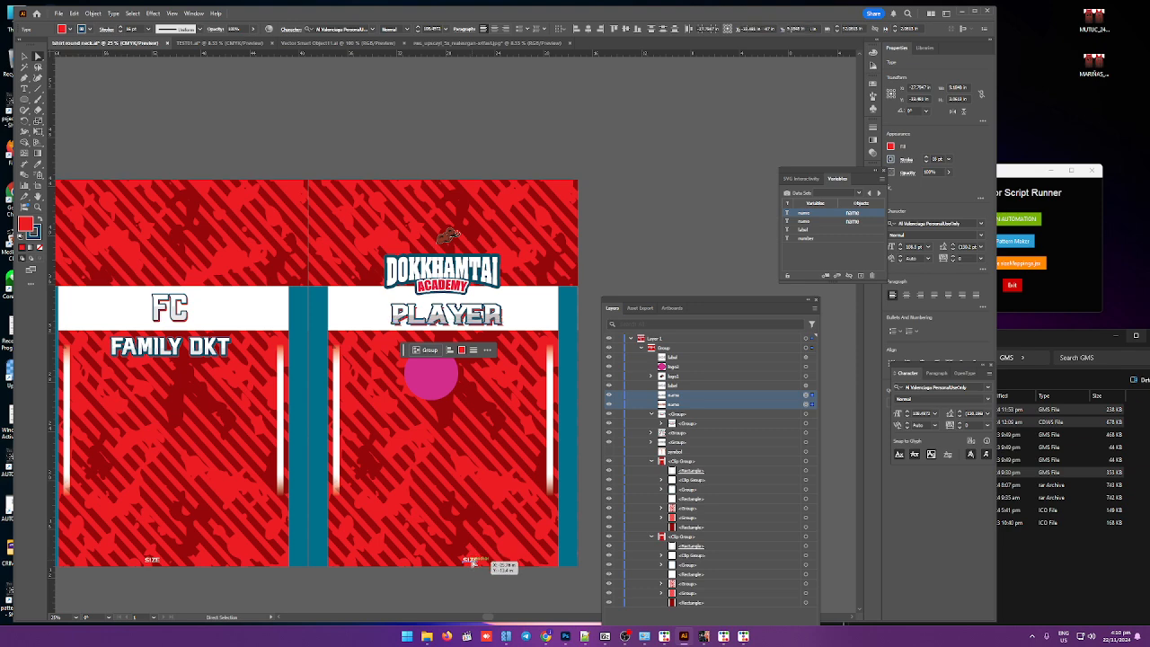
Step: Select both SIZE text objects at the jersey hems and bind them to the label variable
{"action": "left_click", "coordinate": [472, 561]}
{"action": "left_click", "coordinate": [153, 560]}
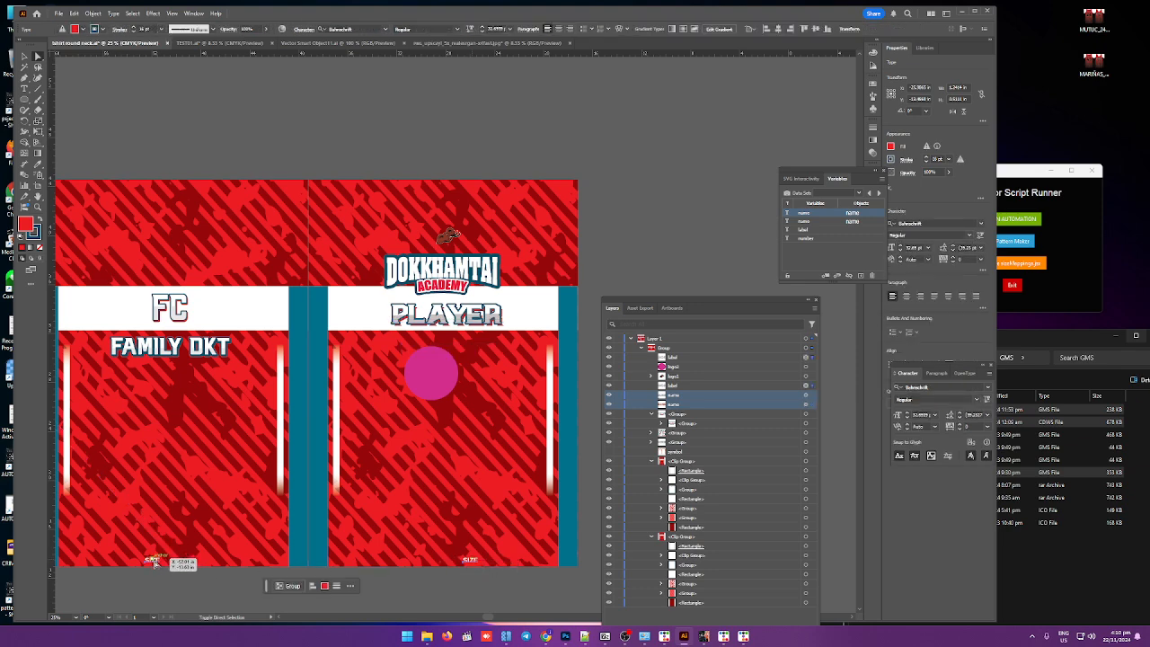
{"action": "left_click", "coordinate": [812, 231]}
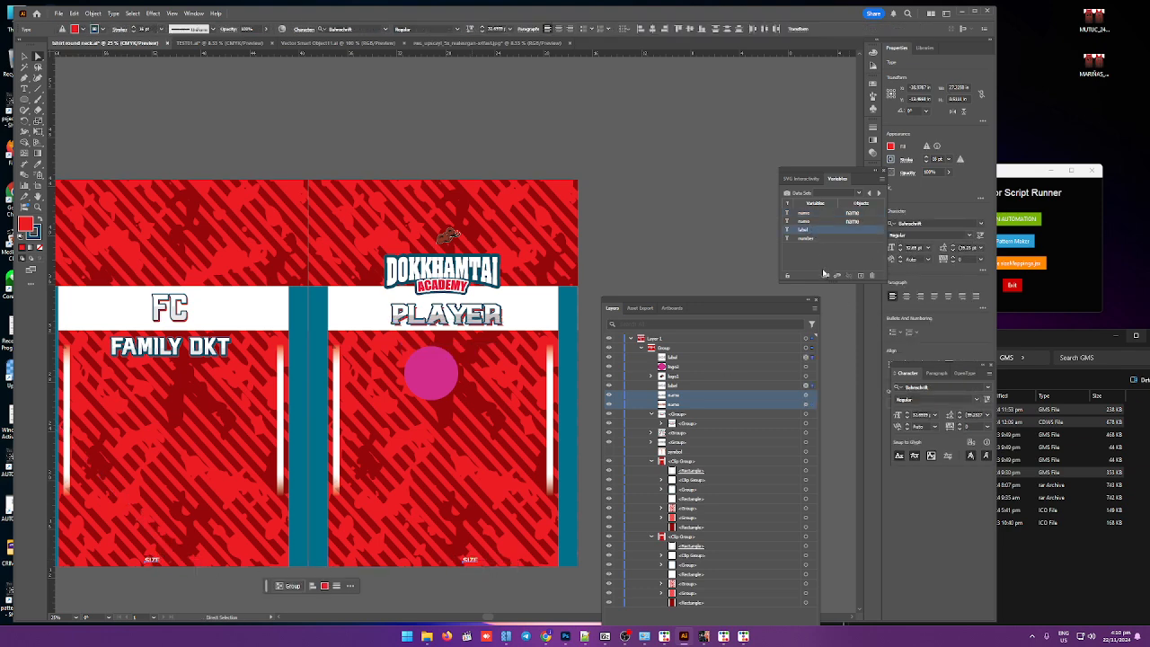
{"action": "left_click", "coordinate": [825, 276]}
Step: Duplicate a SIZE label onto the front below FAMILY DKT and change its text to 00
{"action": "left_click", "coordinate": [24, 56]}
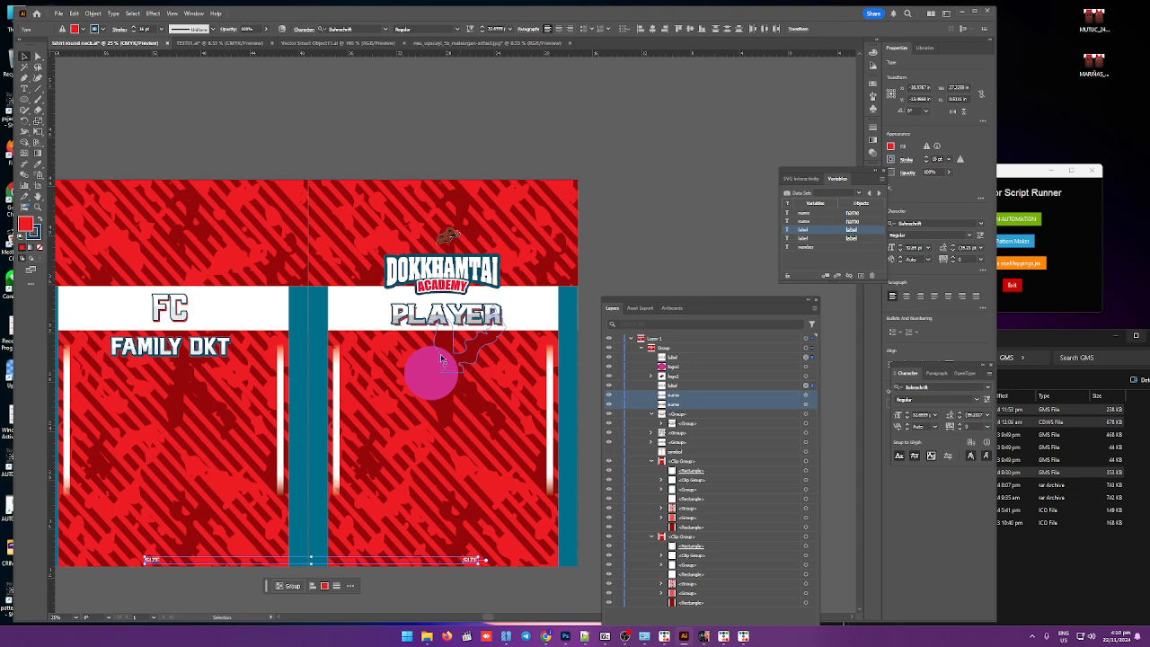
{"action": "double_click", "coordinate": [472, 560]}
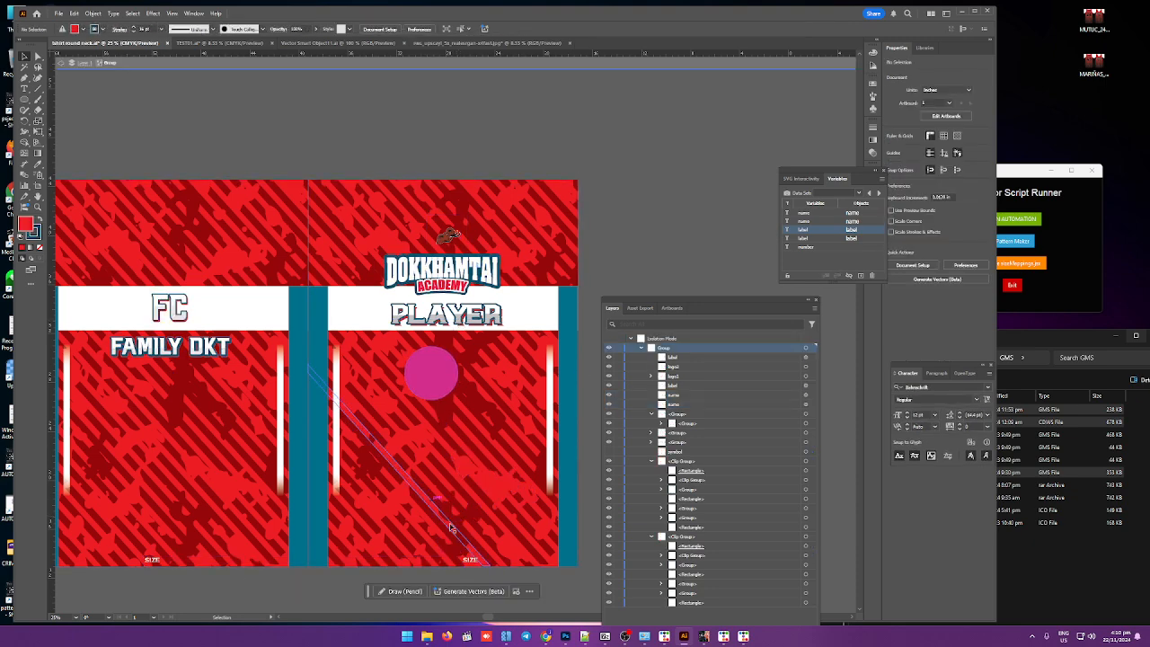
{"action": "left_click", "coordinate": [471, 562]}
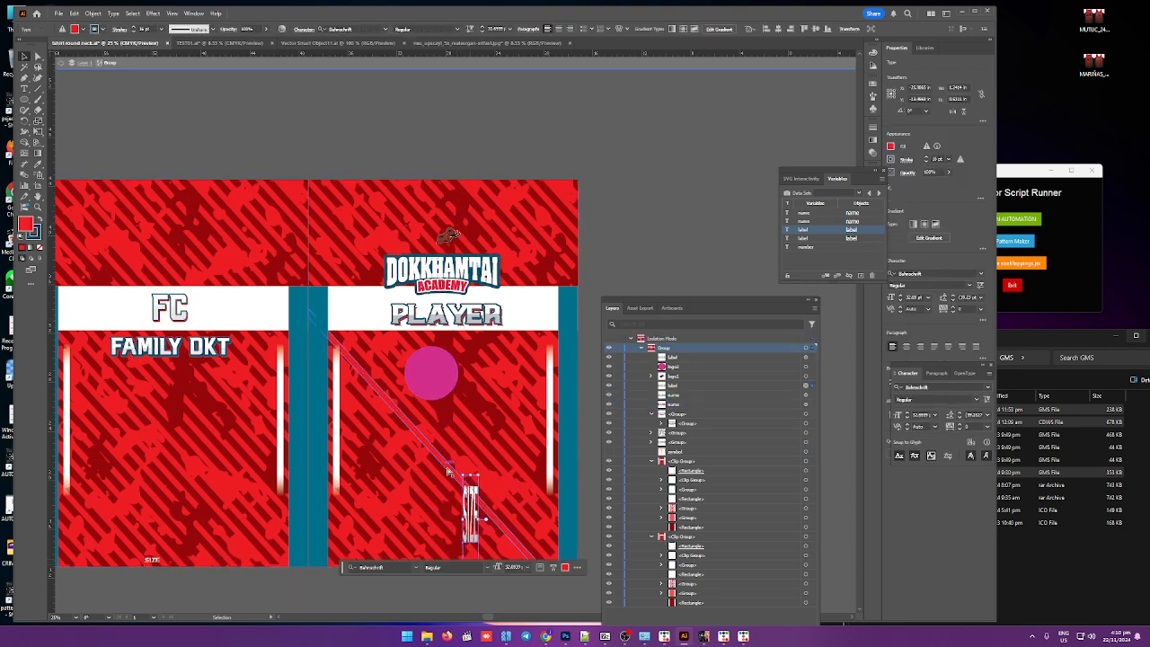
{"action": "left_click", "coordinate": [489, 590]}
{"action": "left_click_drag", "start_coordinate": [471, 559], "coordinate": [521, 395], "text": "alt"}
{"action": "left_click_drag", "start_coordinate": [487, 432], "coordinate": [177, 370]}
{"action": "double_click", "coordinate": [177, 371]}
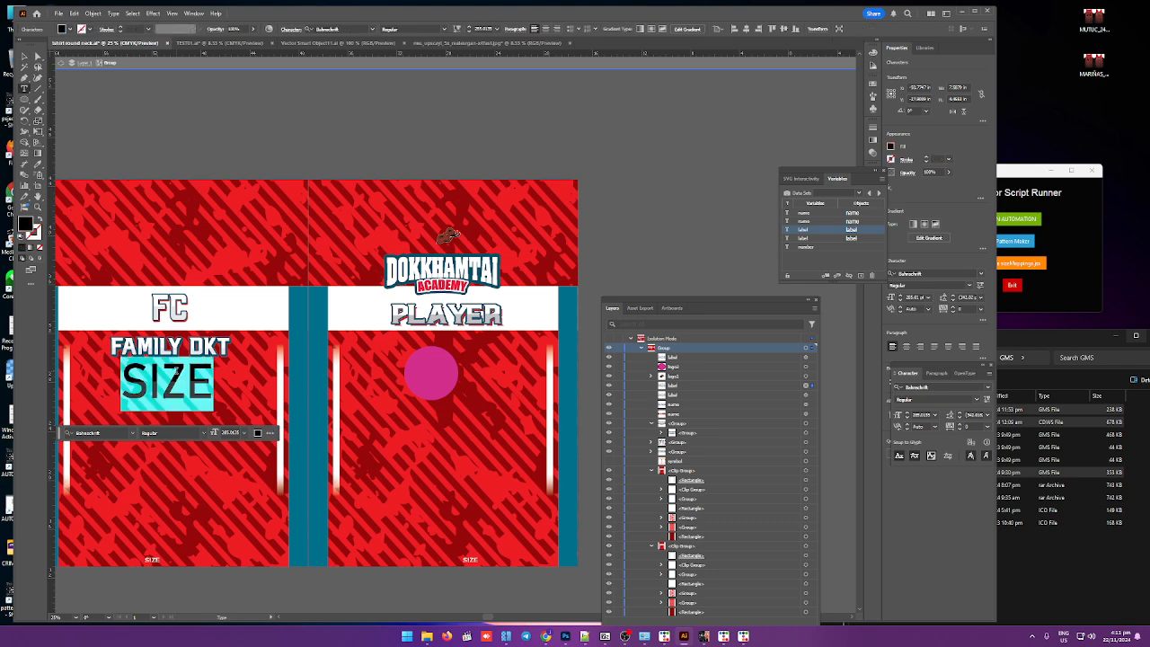
{"action": "type", "text": "00"}
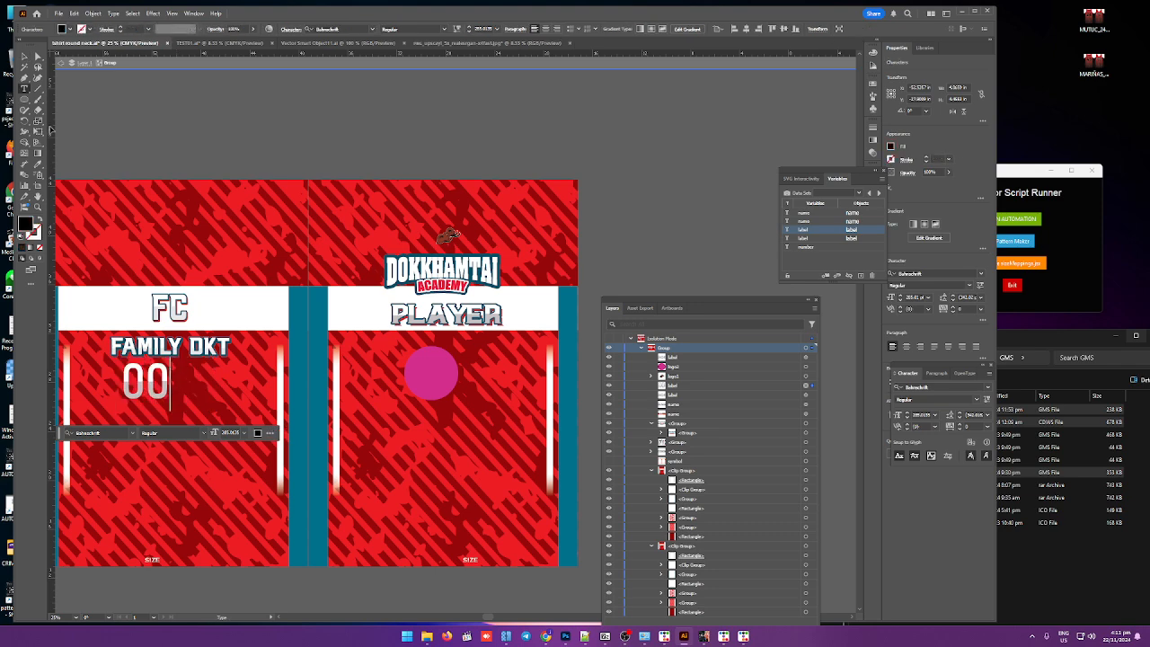
Step: Enlarge the 00 number text on the front and exit isolation mode
{"action": "left_click", "coordinate": [23, 56]}
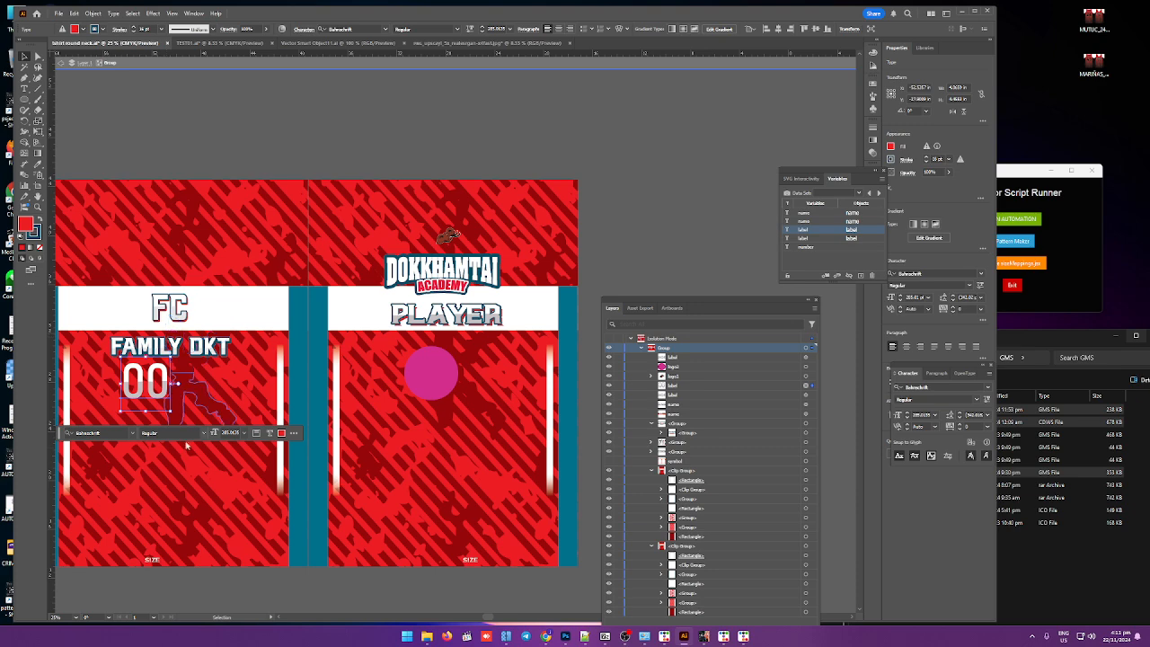
{"action": "mouse_move", "coordinate": [170, 411]}
{"action": "left_mouse_down"}
{"action": "mouse_move", "coordinate": [270, 476]}
{"action": "mouse_move", "coordinate": [177, 420]}
{"action": "left_mouse_up"}
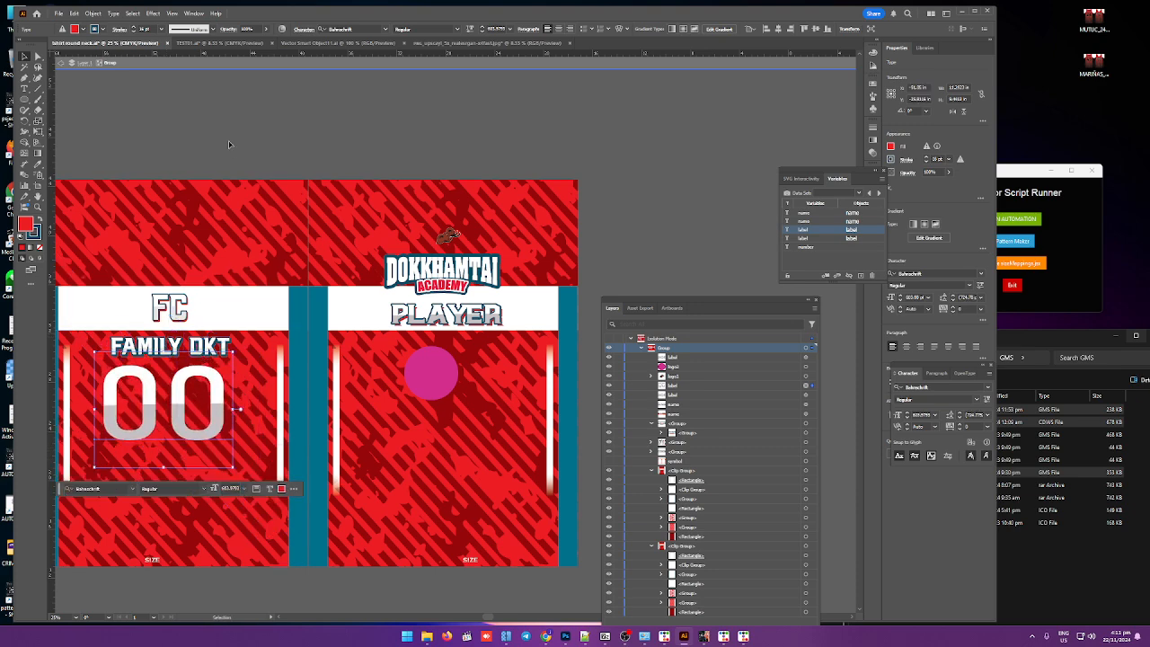
{"action": "left_click", "coordinate": [110, 65]}
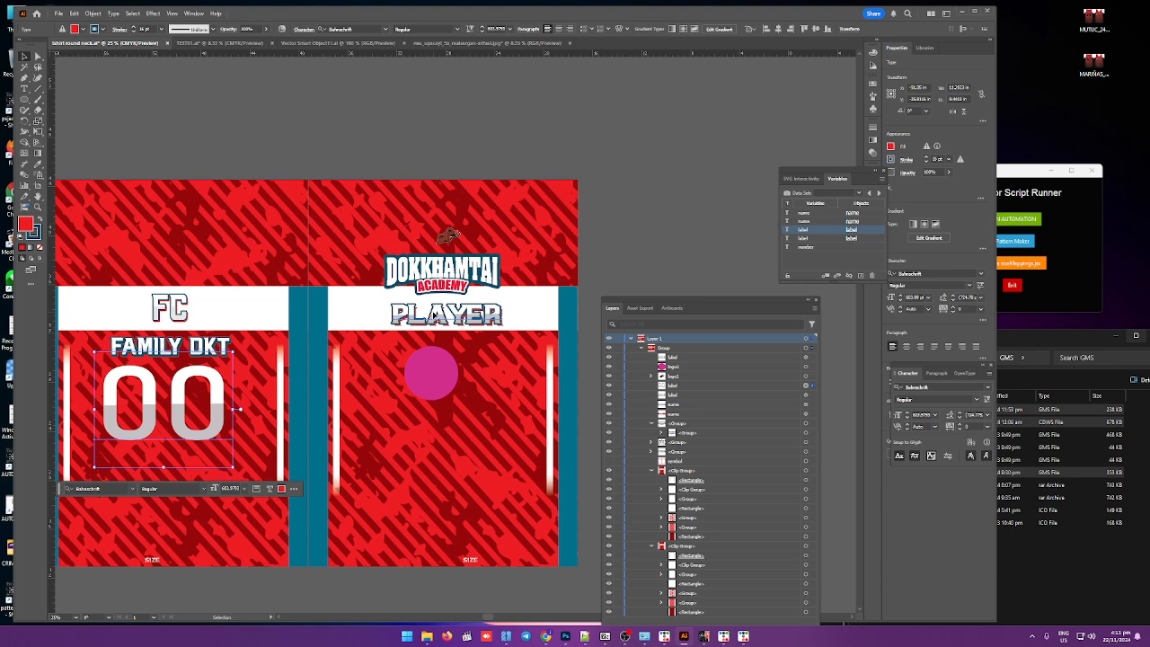
Step: Center-align both name text objects and reposition the PLAYER name on the back
{"action": "left_click", "coordinate": [435, 316]}
{"action": "double_click", "coordinate": [437, 317]}
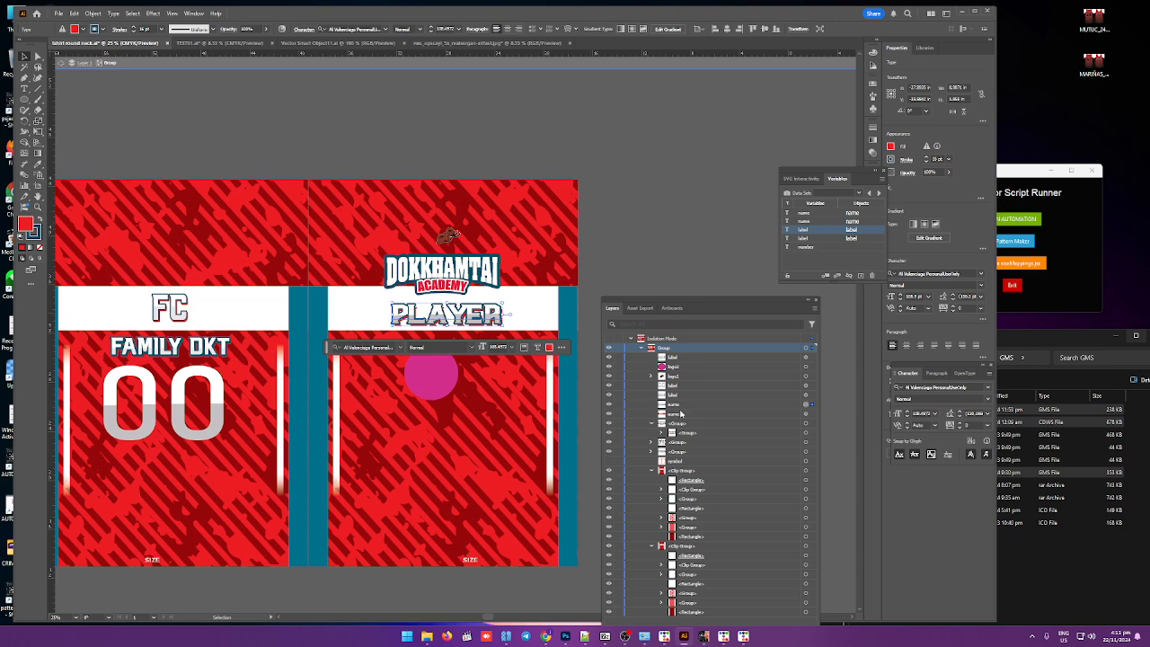
{"action": "left_click", "coordinate": [767, 413]}
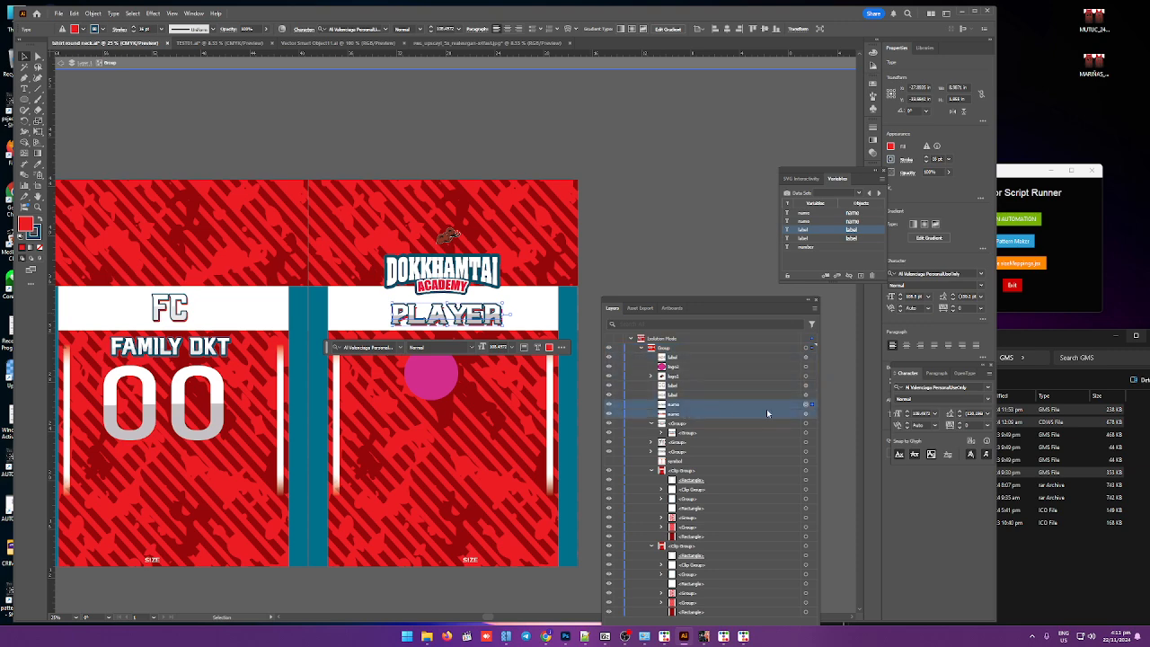
{"action": "left_click", "coordinate": [814, 414], "text": "shift"}
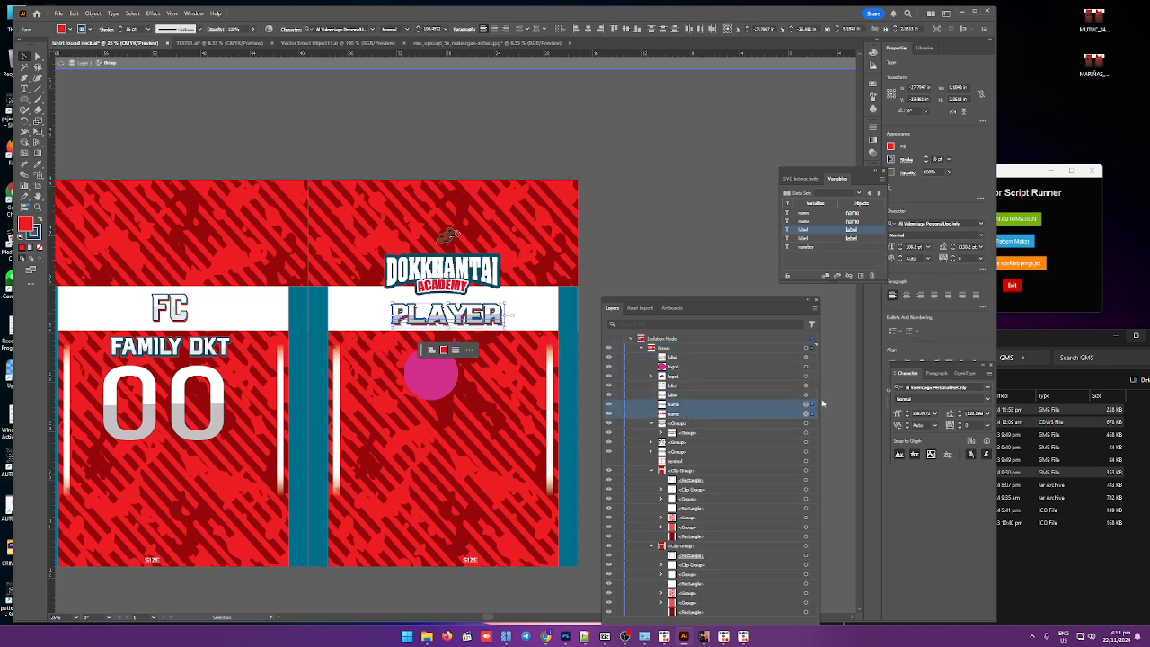
{"action": "left_click", "coordinate": [495, 29]}
{"action": "left_click_drag", "start_coordinate": [424, 314], "coordinate": [484, 310]}
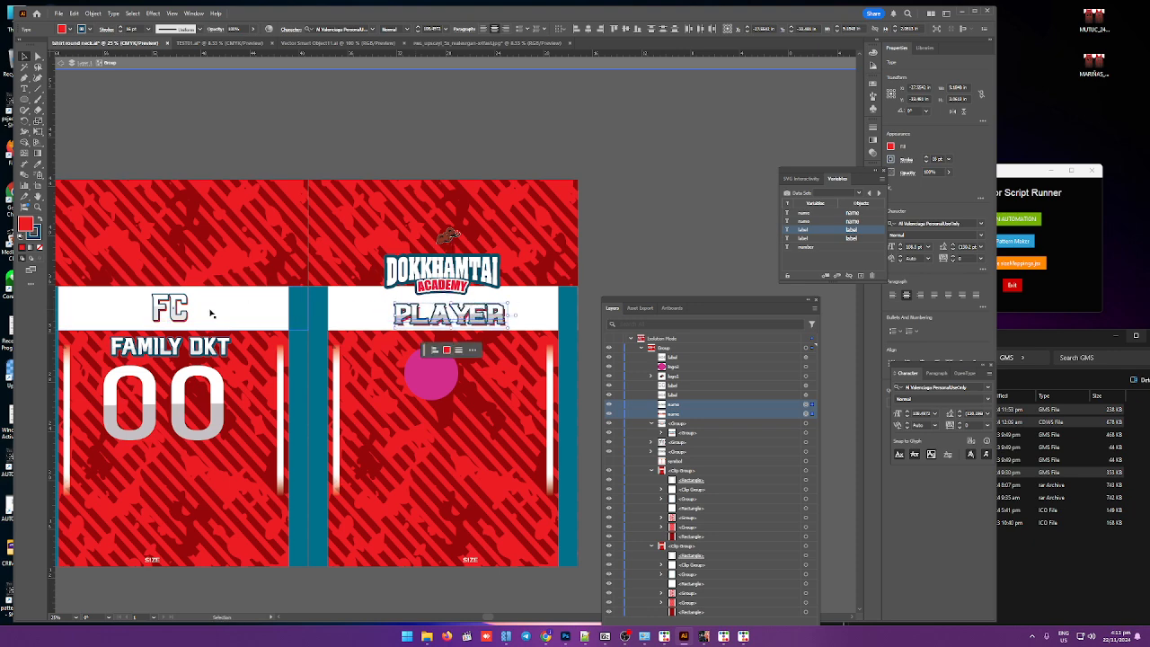
Step: Center-align the 00 number text and move it back under FAMILY DKT
{"action": "left_click", "coordinate": [206, 377]}
{"action": "left_click", "coordinate": [551, 29]}
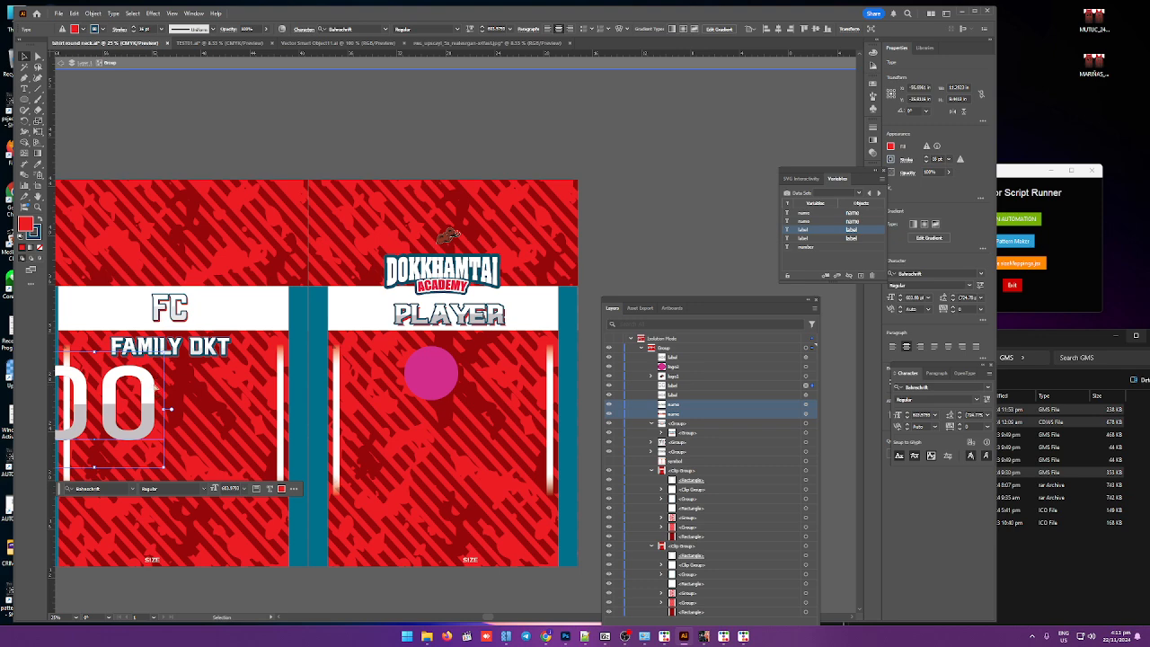
{"action": "left_click_drag", "start_coordinate": [158, 378], "coordinate": [230, 386]}
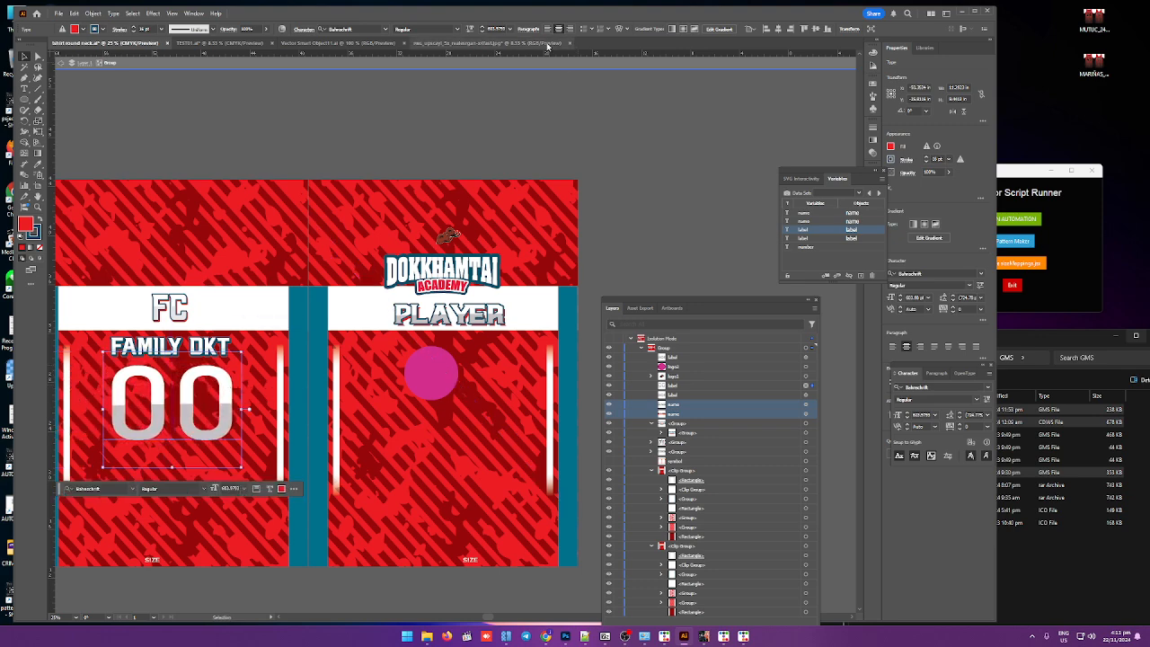
{"action": "left_click", "coordinate": [453, 116]}
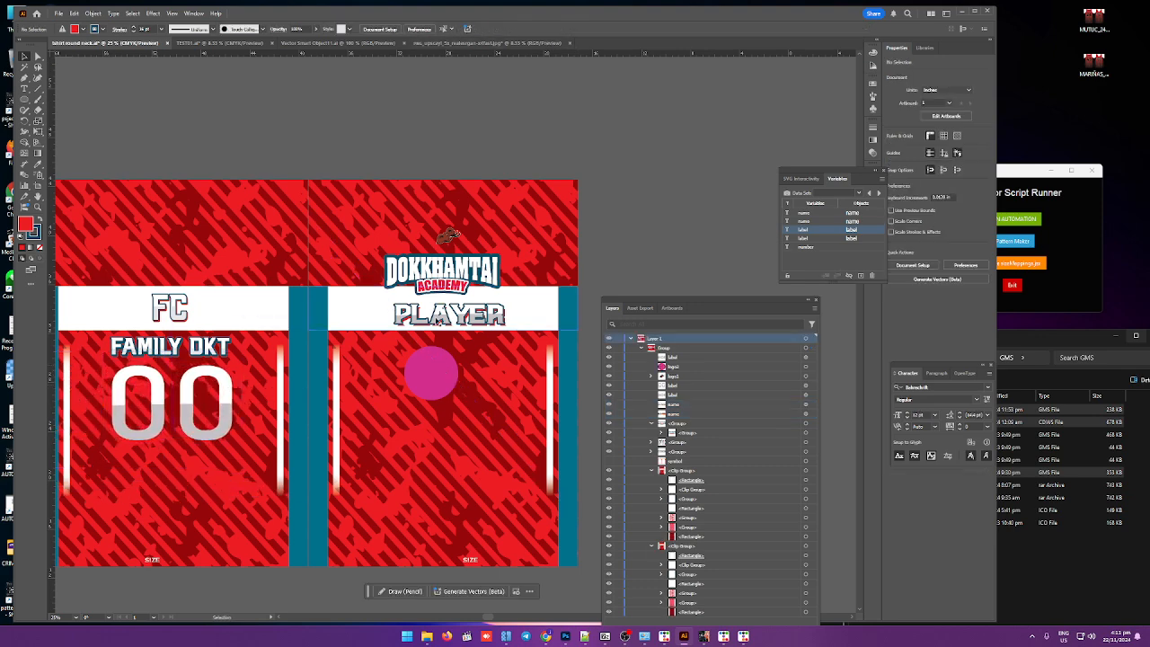
Step: Bind the front 00 number text to the number variable as dynamic text
{"action": "left_click", "coordinate": [431, 368]}
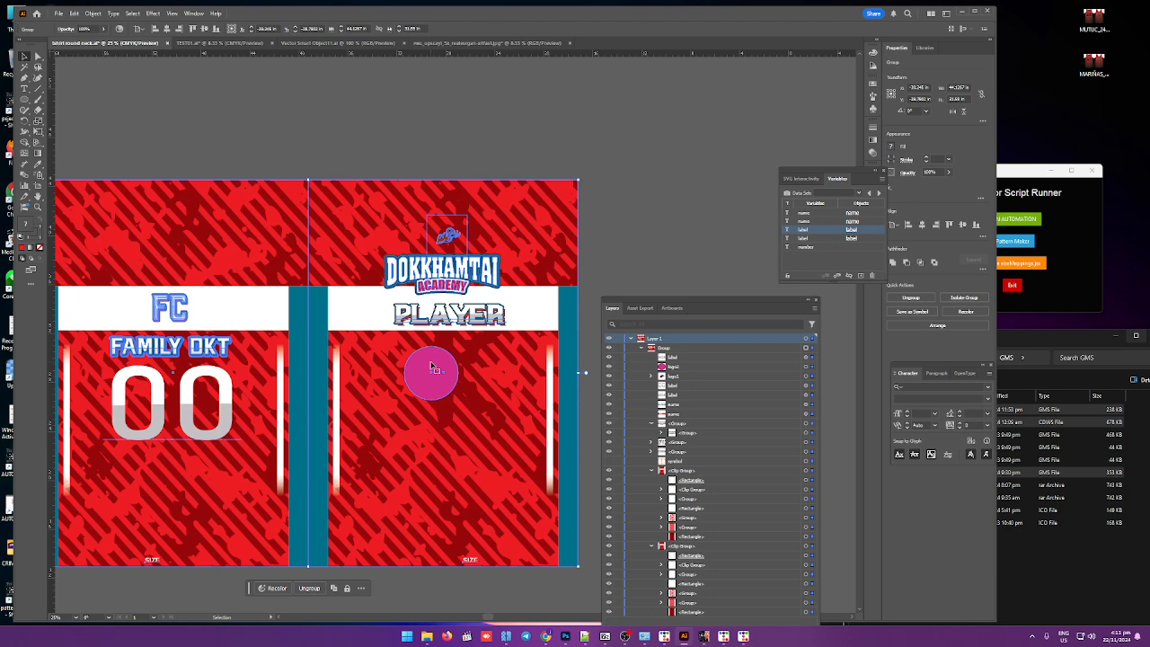
{"action": "left_click", "coordinate": [673, 193]}
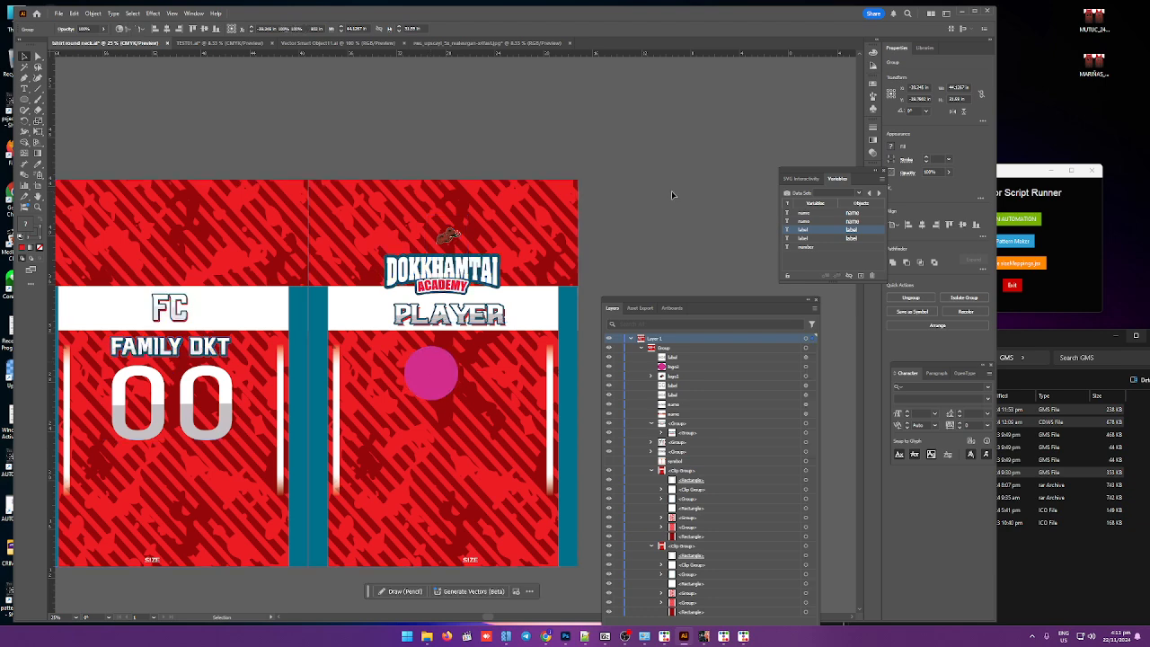
{"action": "left_click", "coordinate": [819, 247]}
{"action": "left_click", "coordinate": [38, 56]}
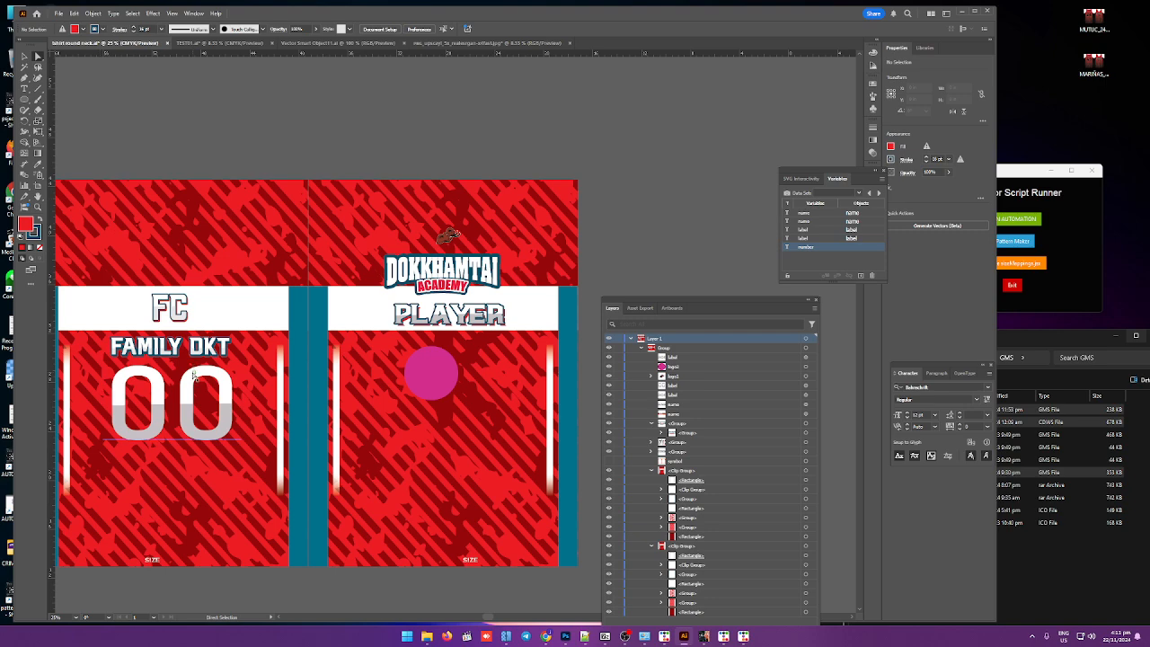
{"action": "left_click", "coordinate": [192, 376]}
{"action": "left_click", "coordinate": [825, 276]}
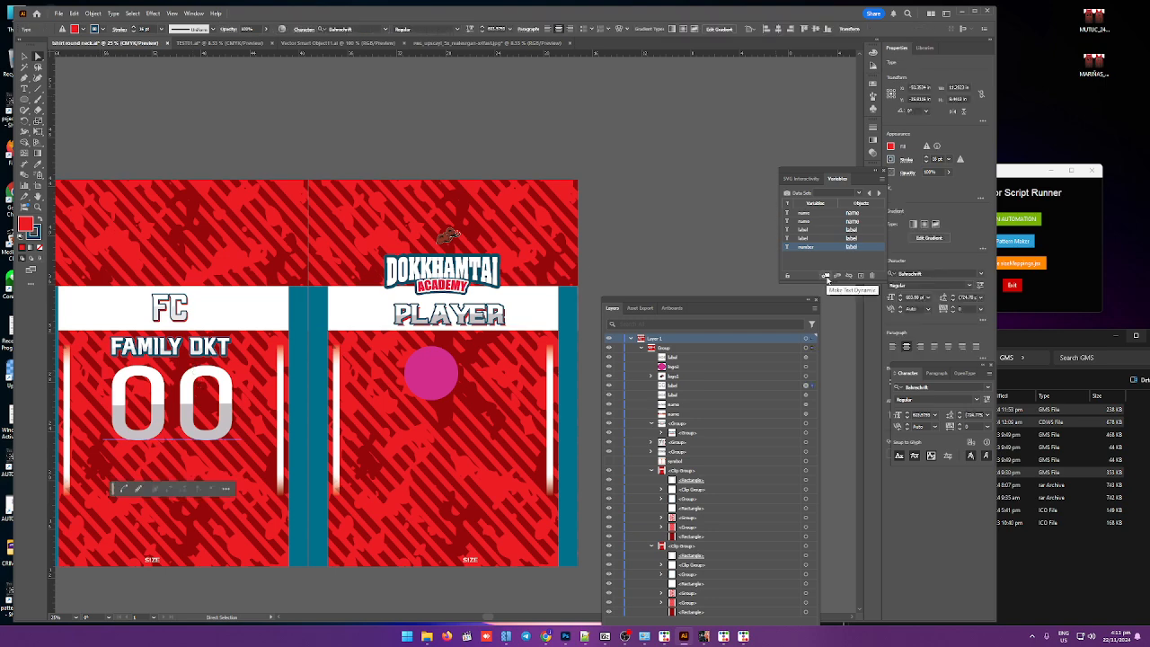
Step: Run the Script Runner automation's Resizing and Naming with the TSHIRT SIZE preset and process it
{"action": "scroll", "coordinate": [355, 221], "scroll_direction": "down", "scroll_amount": 2}
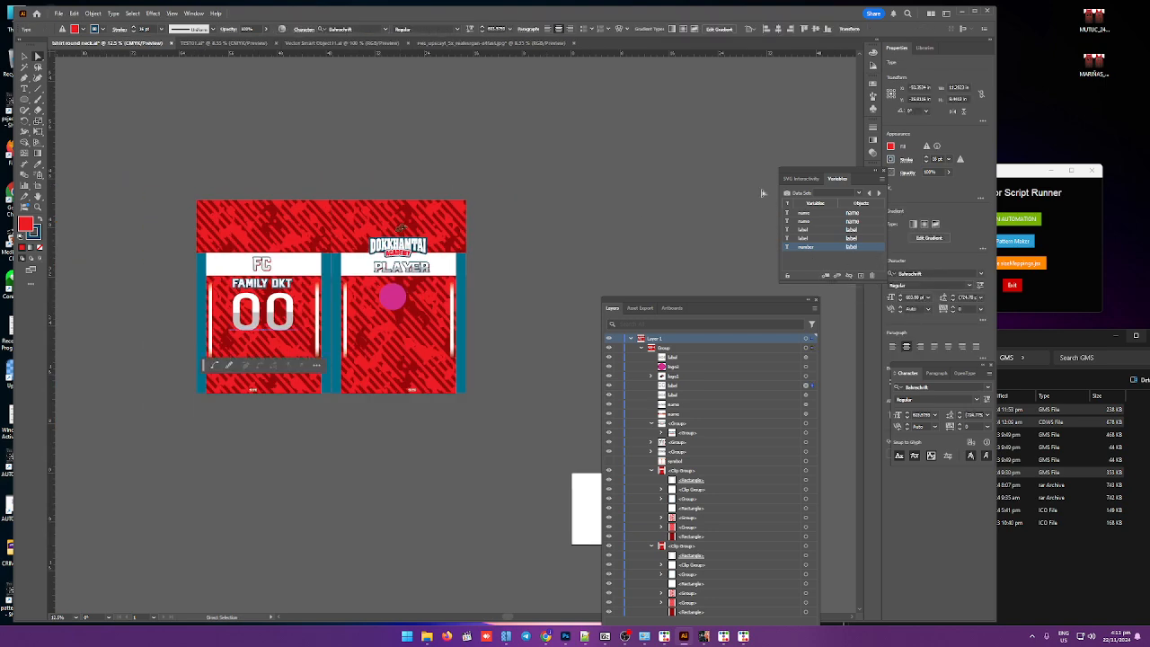
{"action": "left_click", "coordinate": [1014, 176]}
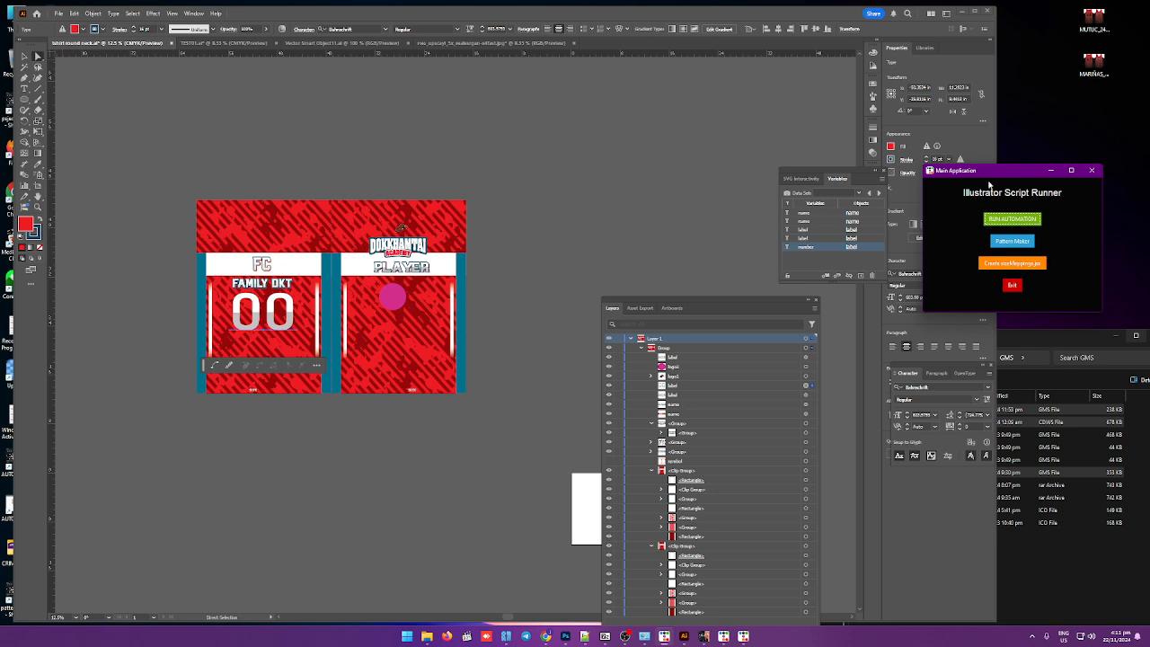
{"action": "left_click_drag", "start_coordinate": [997, 172], "coordinate": [785, 127]}
{"action": "left_click", "coordinate": [792, 175]}
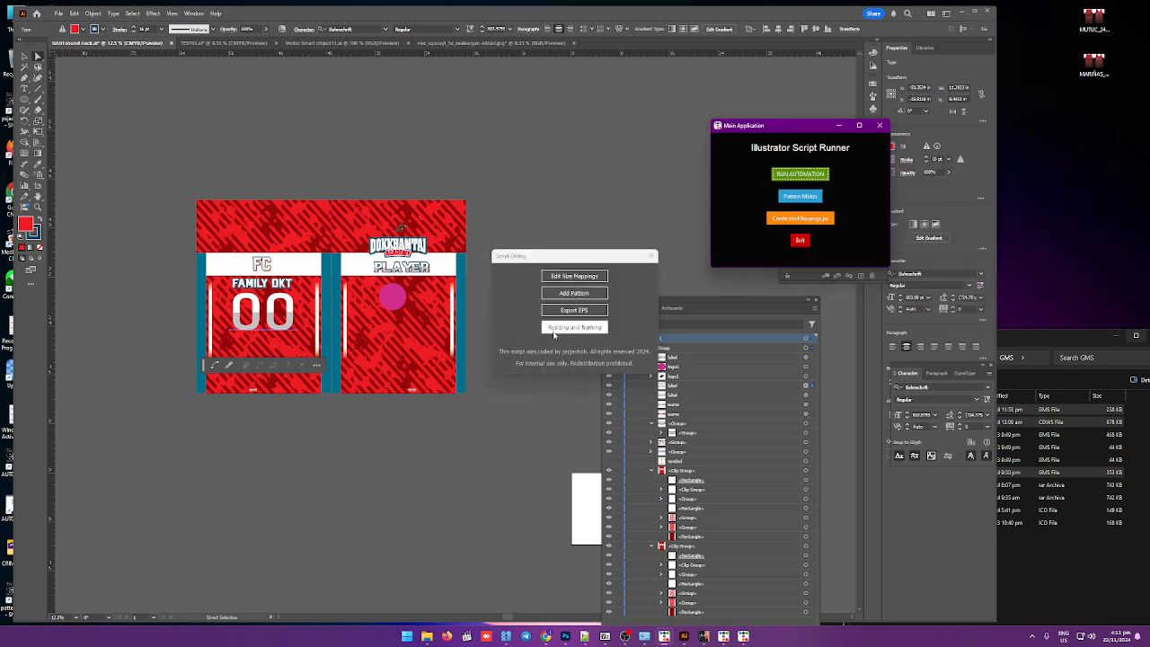
{"action": "left_click", "coordinate": [575, 327]}
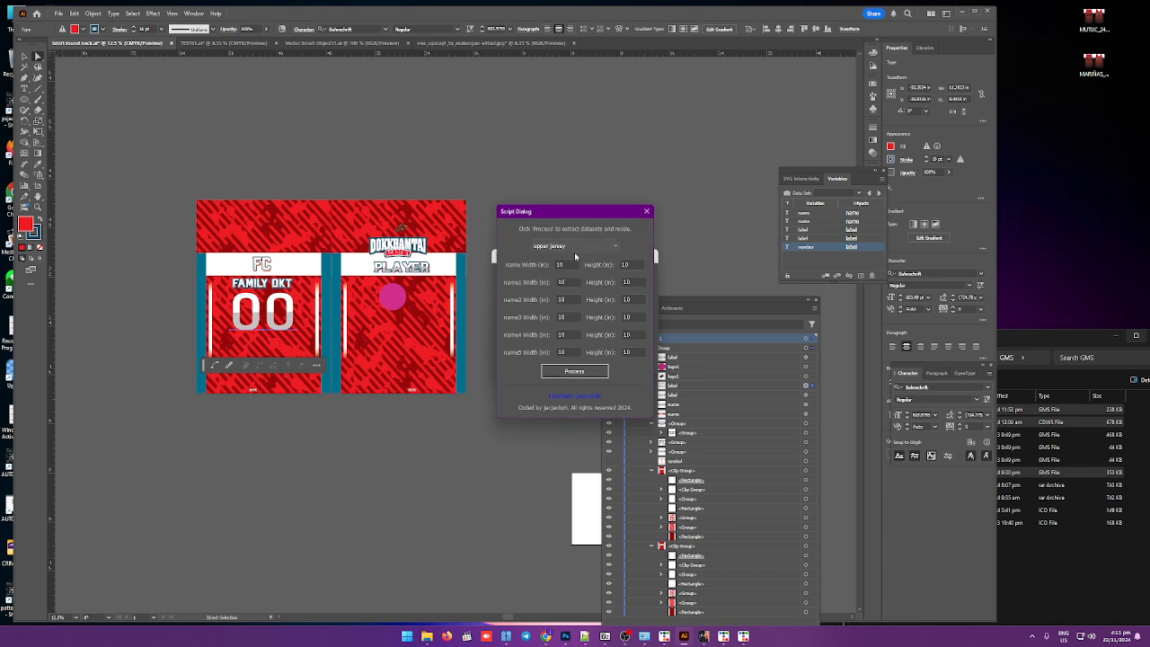
{"action": "left_click", "coordinate": [612, 247]}
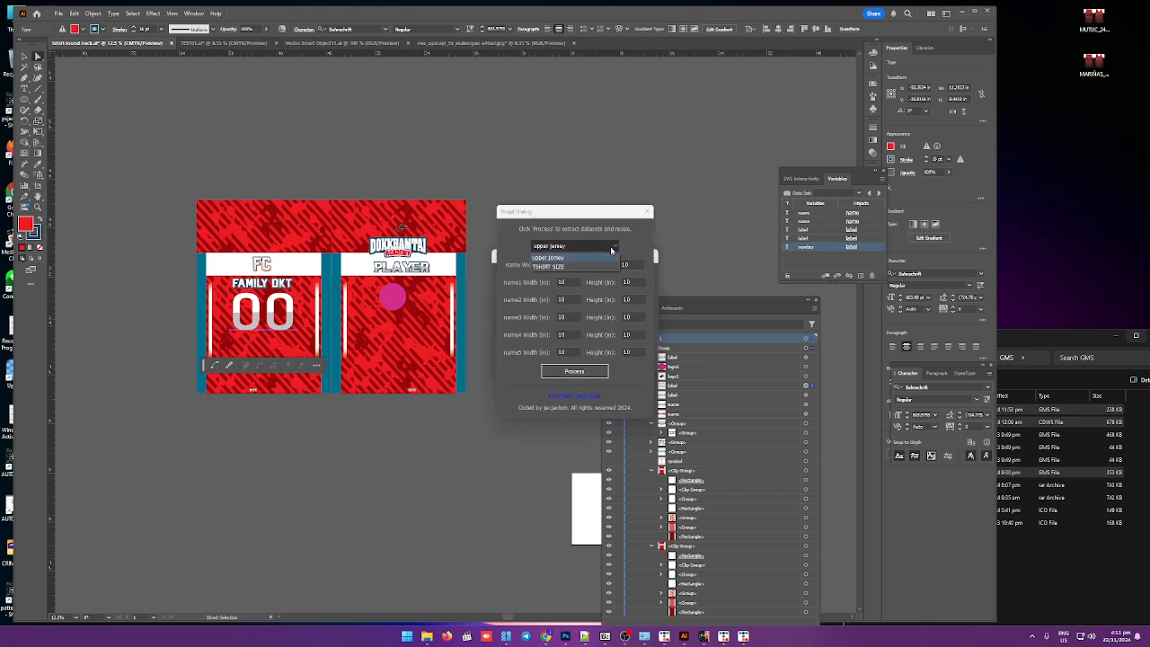
{"action": "left_click", "coordinate": [547, 266]}
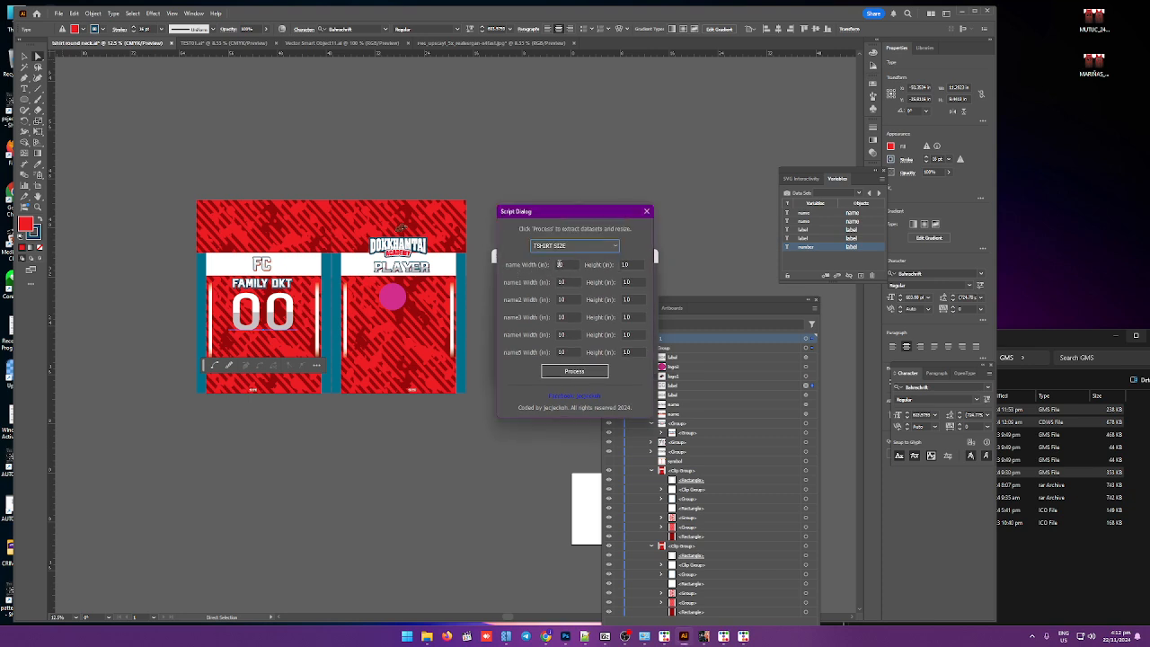
{"action": "double_click", "coordinate": [566, 262]}
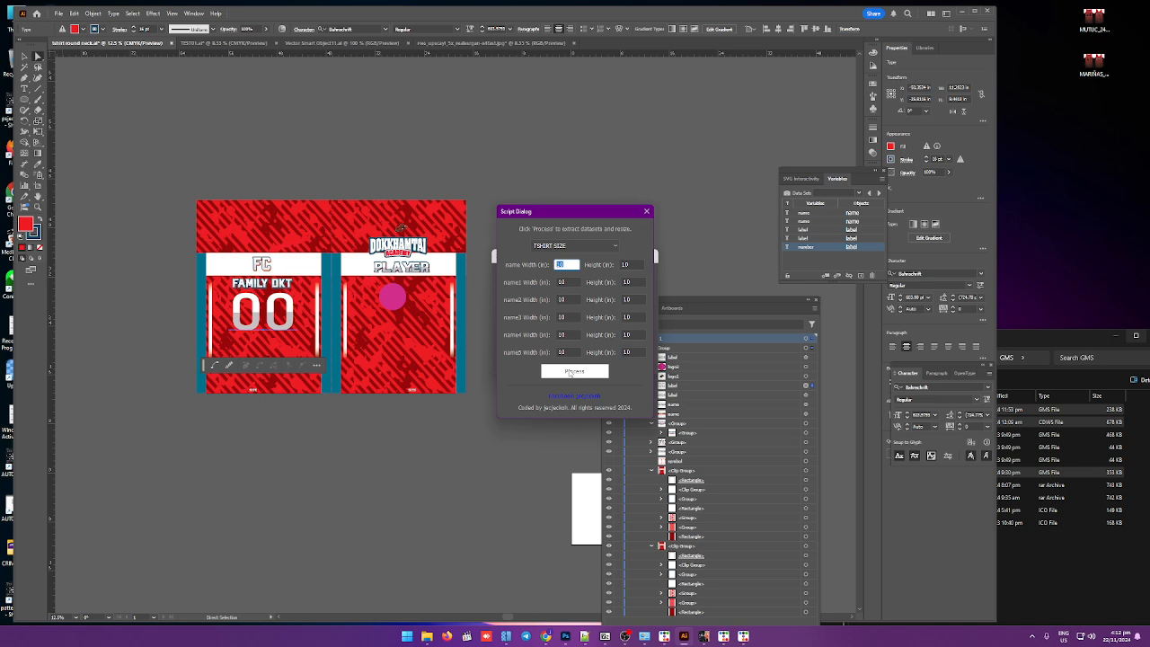
{"action": "left_click", "coordinate": [570, 372]}
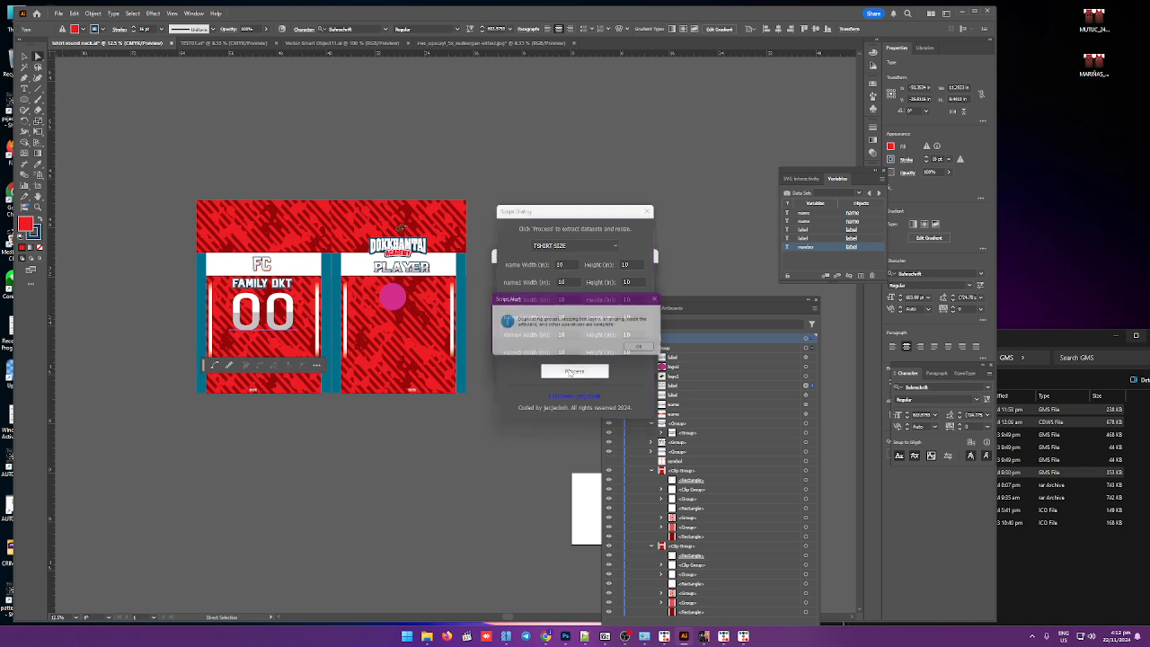
{"action": "left_click", "coordinate": [641, 353]}
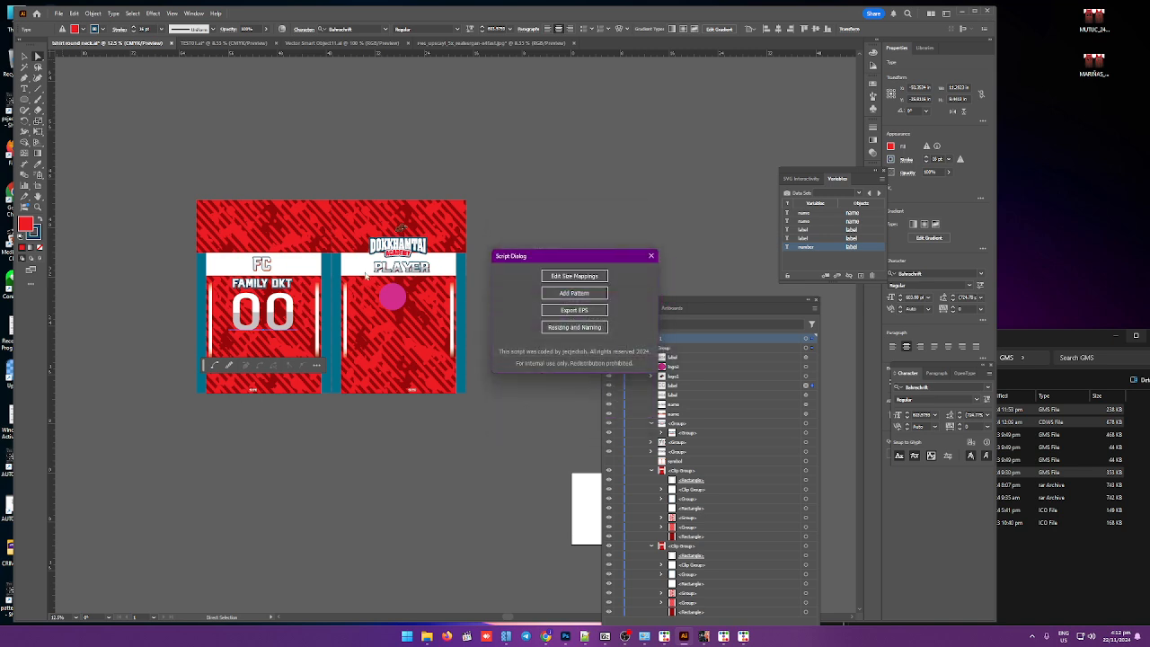
Step: Run the Add Pattern script to generate the personalised jerseys and close the script dialog
{"action": "left_click", "coordinate": [574, 295]}
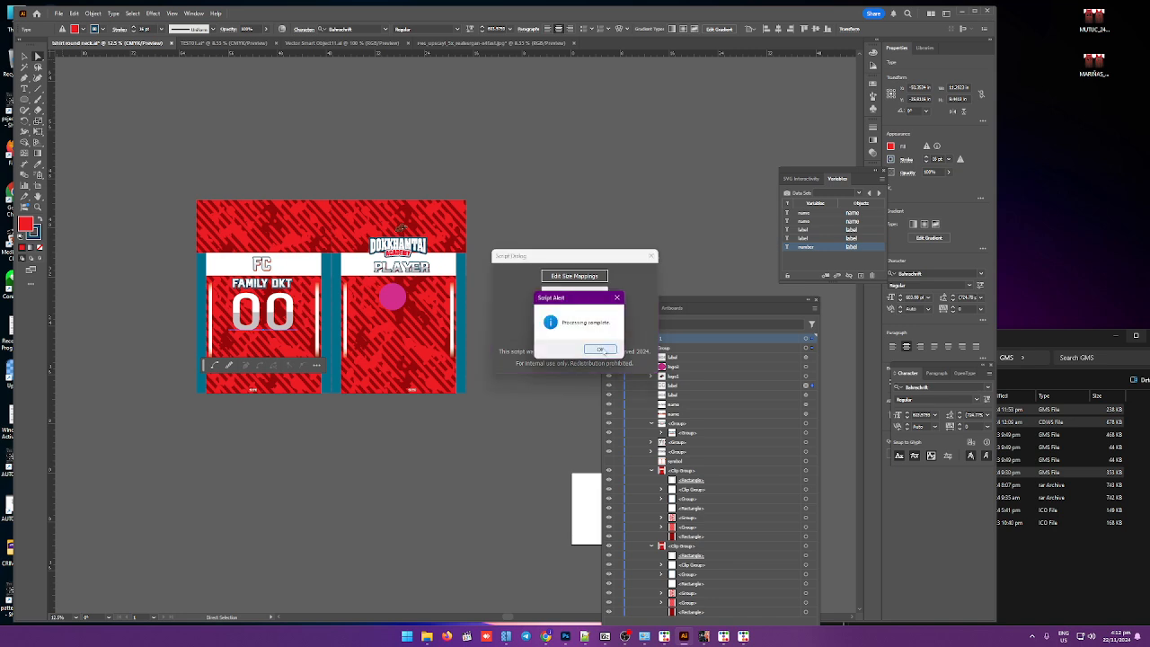
{"action": "left_click", "coordinate": [600, 352]}
{"action": "left_click", "coordinate": [650, 257]}
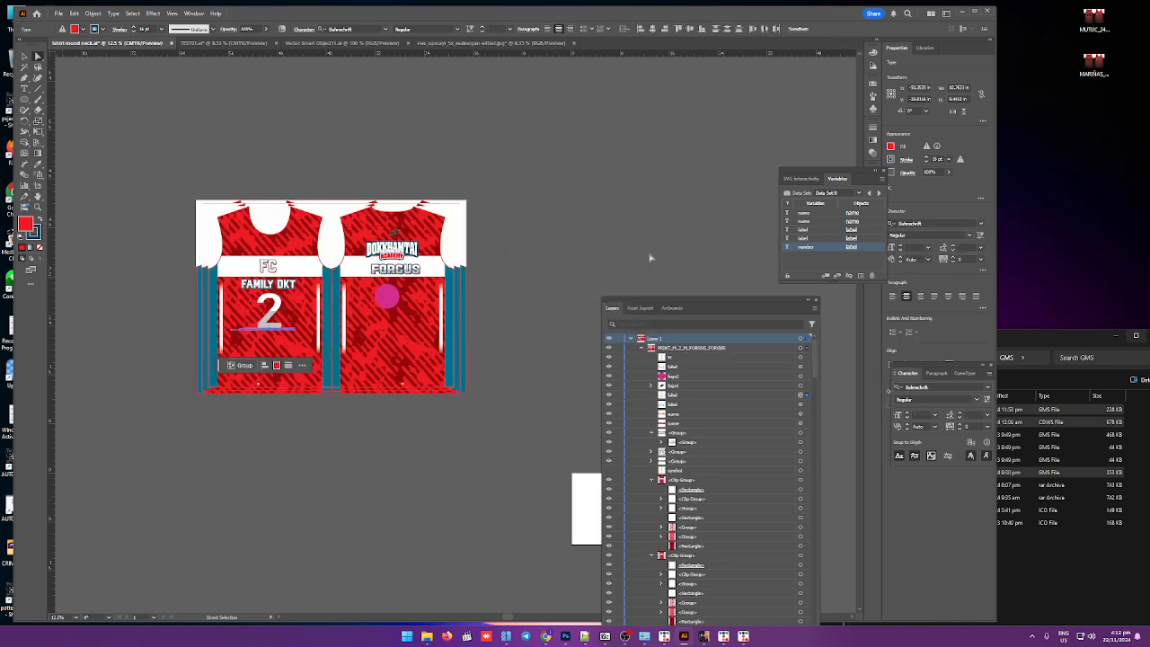
Step: Drag the stacked generated jersey mockups apart so each player's version is separate
{"action": "left_click", "coordinate": [24, 56]}
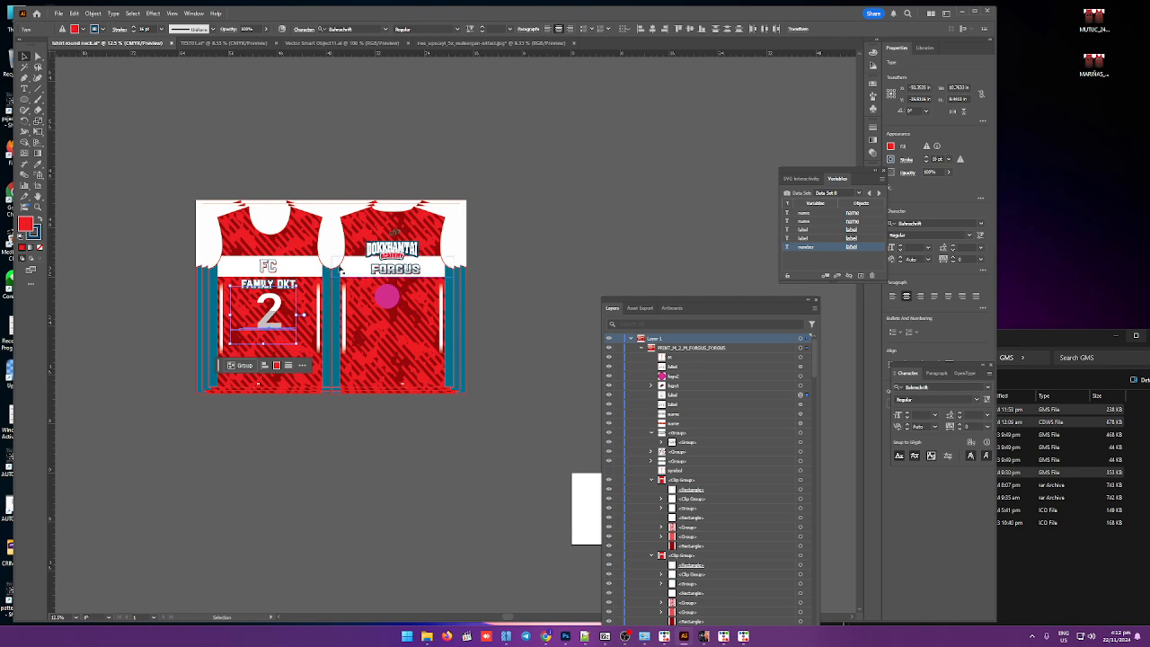
{"action": "left_click_drag", "start_coordinate": [332, 258], "coordinate": [252, 449]}
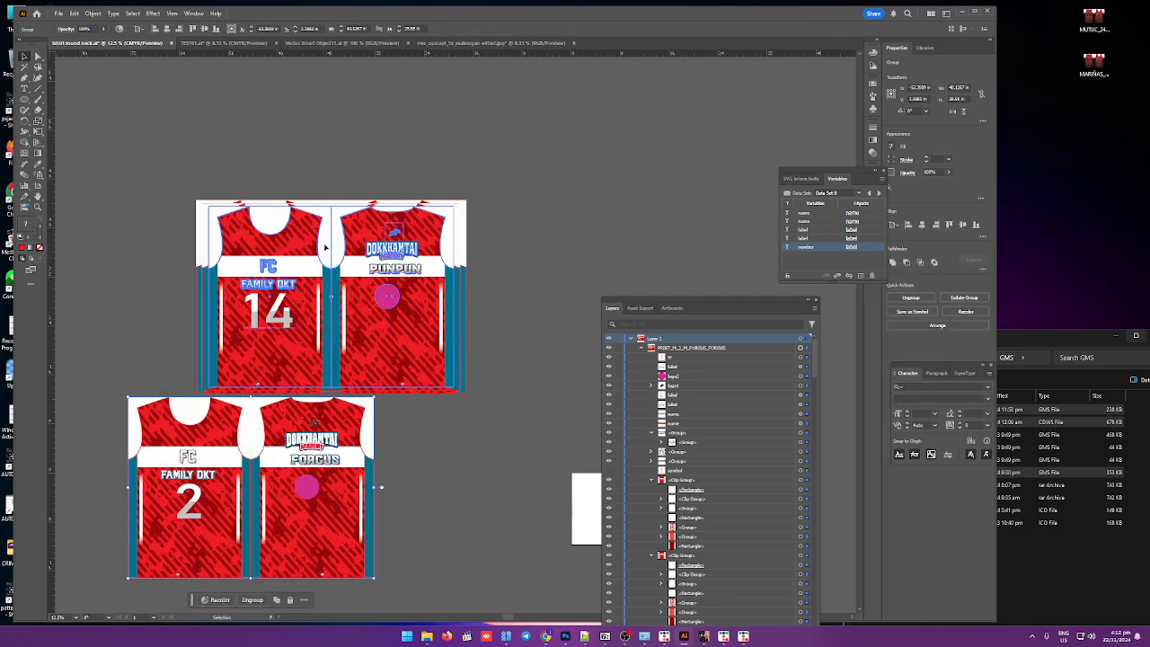
{"action": "left_click_drag", "start_coordinate": [391, 241], "coordinate": [670, 167]}
{"action": "left_click_drag", "start_coordinate": [334, 246], "coordinate": [471, 474]}
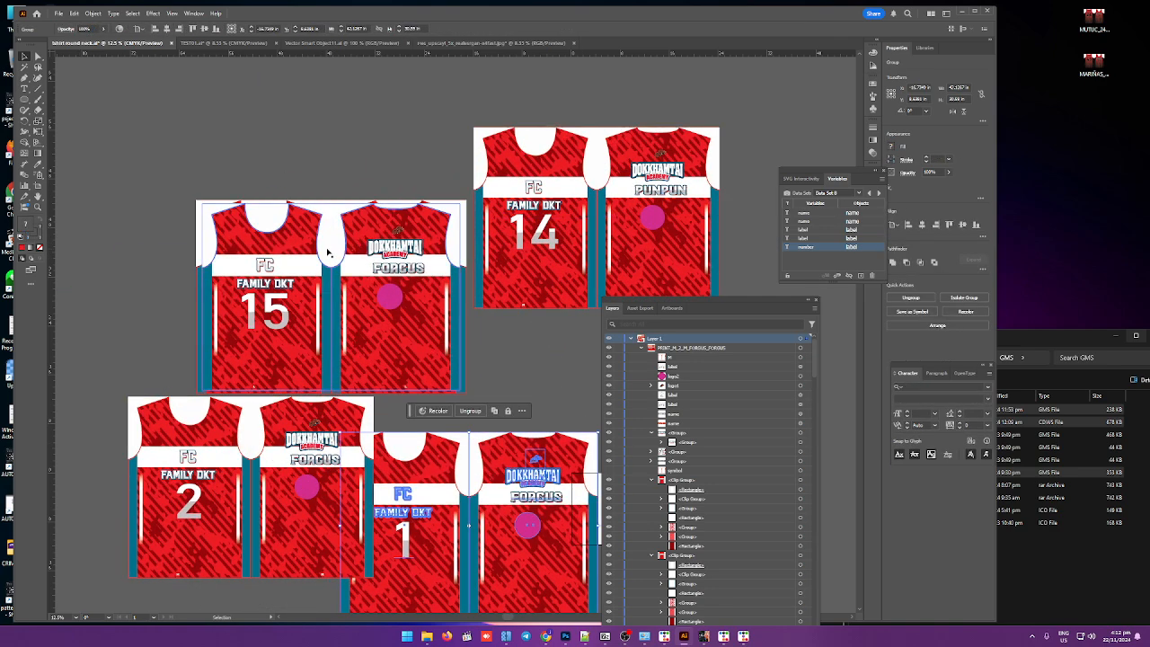
{"action": "left_click_drag", "start_coordinate": [329, 248], "coordinate": [540, 353]}
{"action": "left_click_drag", "start_coordinate": [328, 249], "coordinate": [709, 118]}
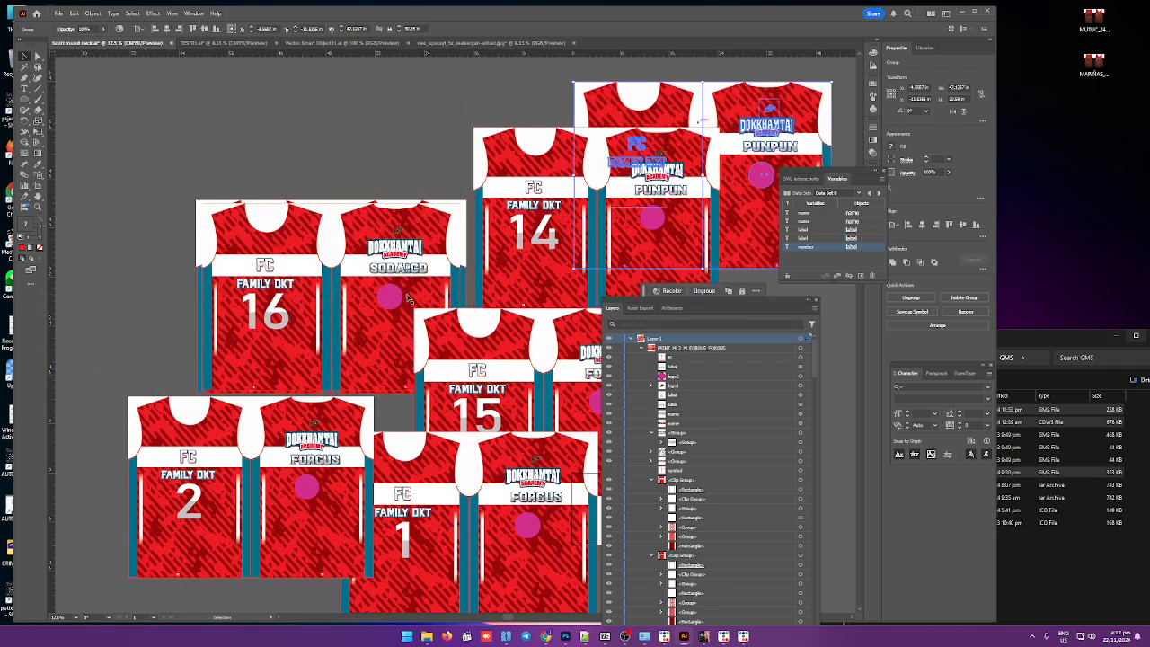
Step: Move more jersey mockups apart and delete the duplicate 22 jersey
{"action": "scroll", "coordinate": [289, 310], "scroll_direction": "down", "scroll_amount": 2}
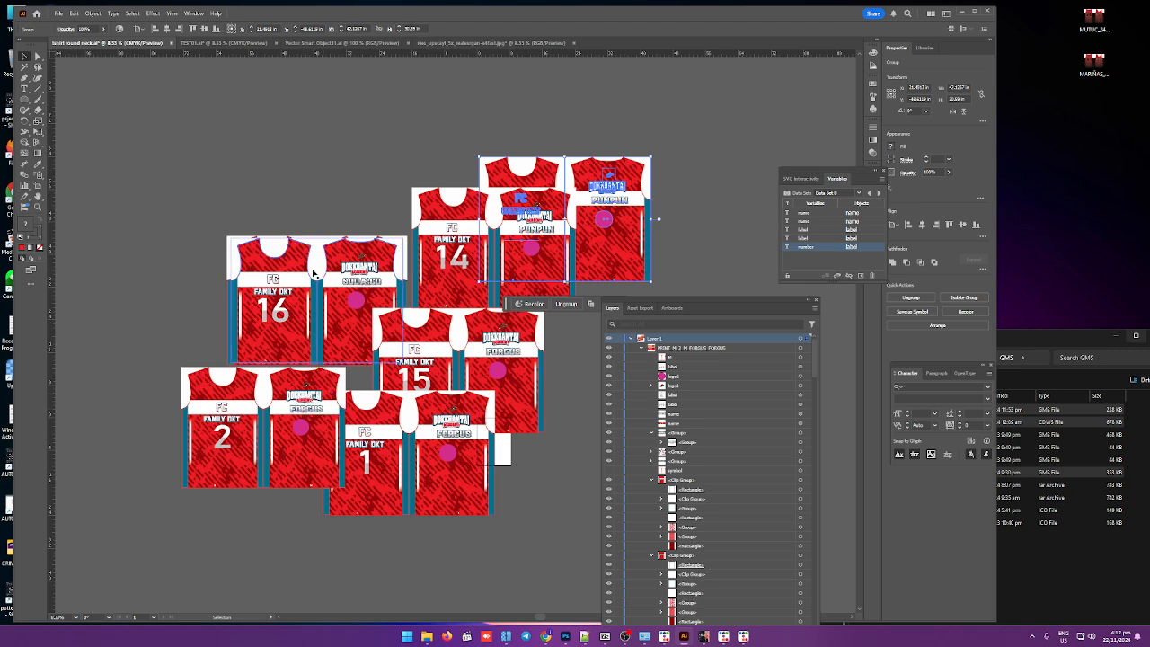
{"action": "left_click_drag", "start_coordinate": [313, 274], "coordinate": [167, 339]}
{"action": "left_click_drag", "start_coordinate": [313, 267], "coordinate": [276, 101]}
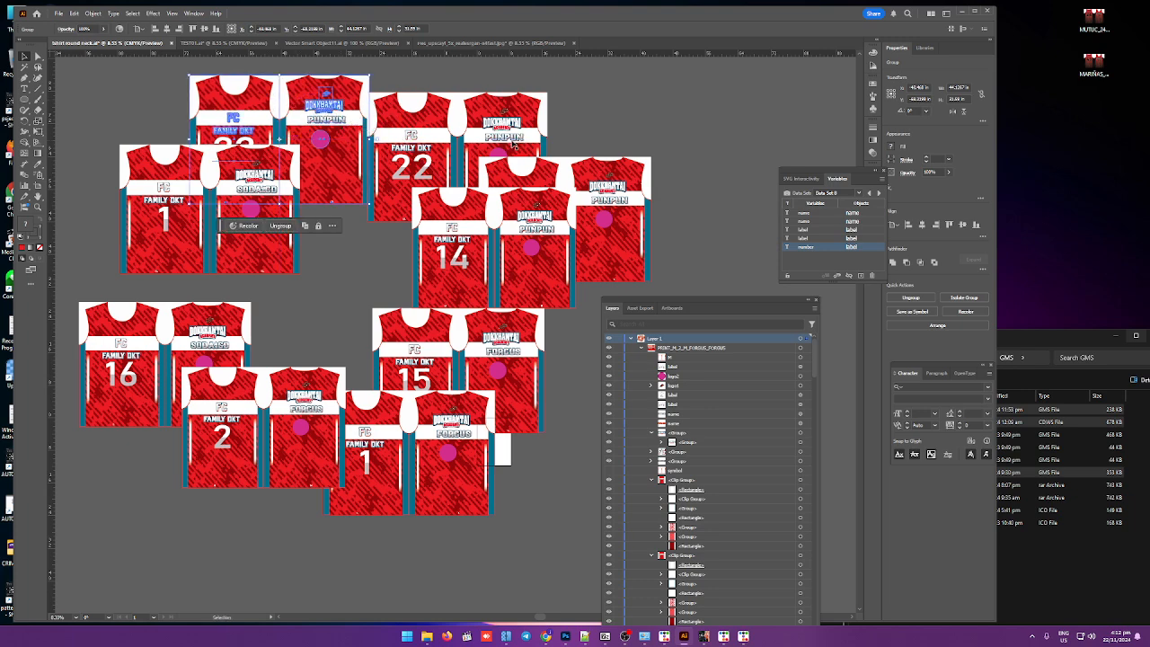
{"action": "left_click_drag", "start_coordinate": [270, 112], "coordinate": [279, 93]}
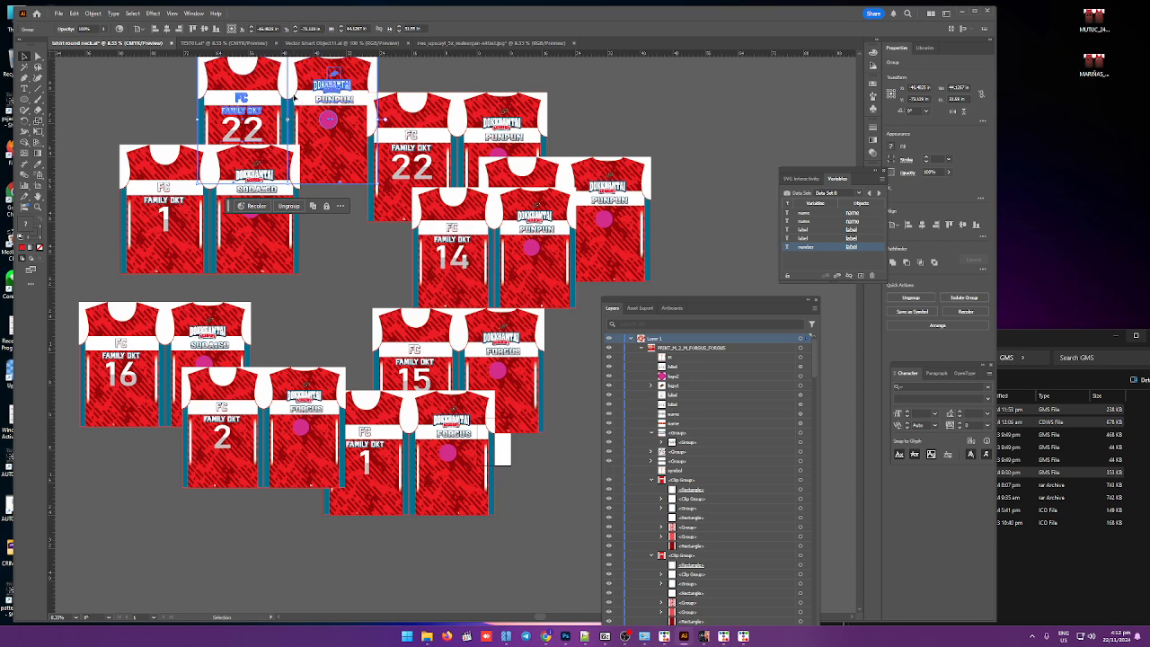
{"action": "key", "text": "Delete"}
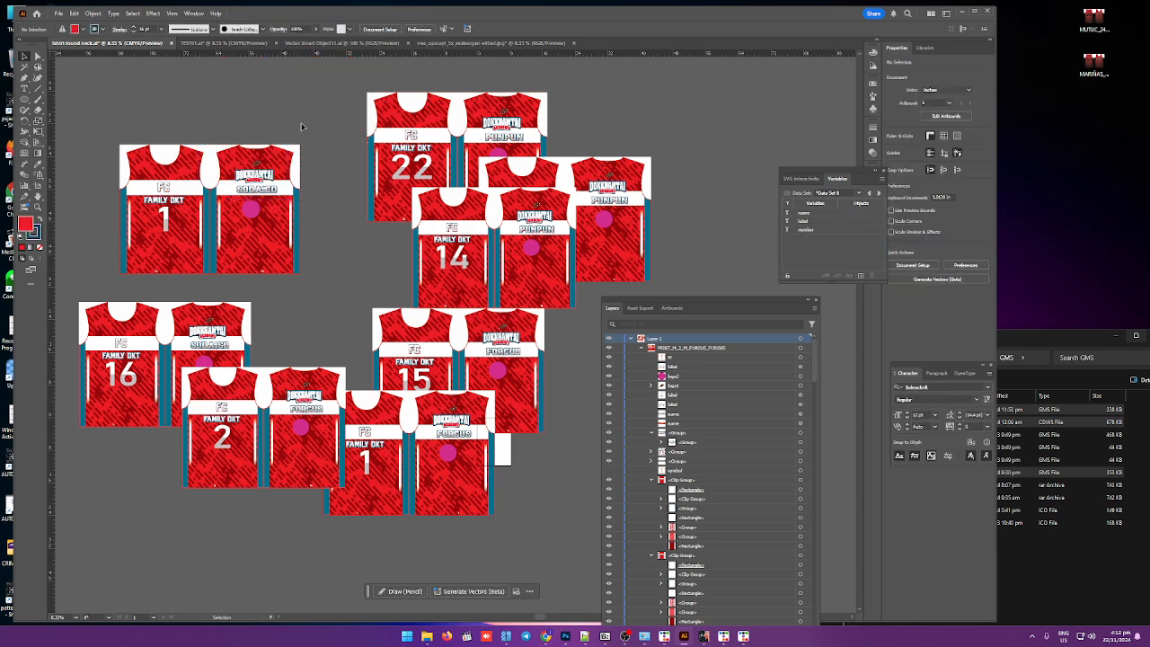
Step: Inspect the generated jersey mockups' names and numbers across the canvas
{"action": "scroll", "coordinate": [344, 212], "scroll_direction": "down", "scroll_amount": 2}
{"action": "scroll", "coordinate": [330, 211], "scroll_direction": "up", "scroll_amount": 5}
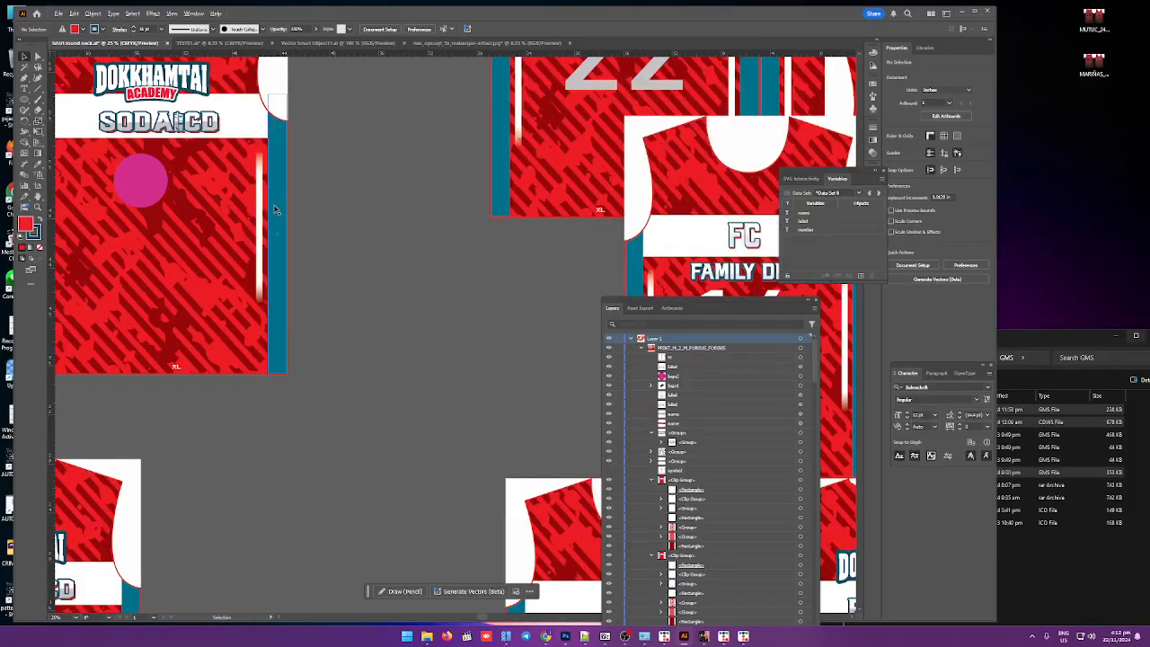
{"action": "scroll", "coordinate": [278, 209], "scroll_direction": "down", "scroll_amount": 2}
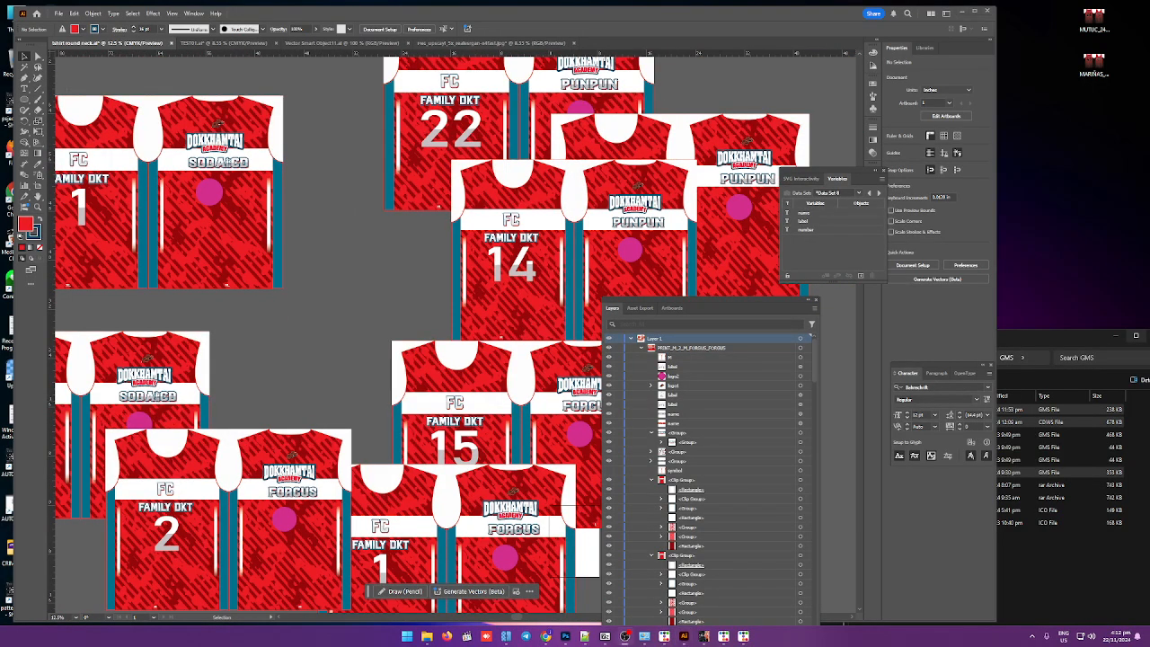
{"action": "scroll", "coordinate": [388, 347], "scroll_direction": "down", "scroll_amount": 2}
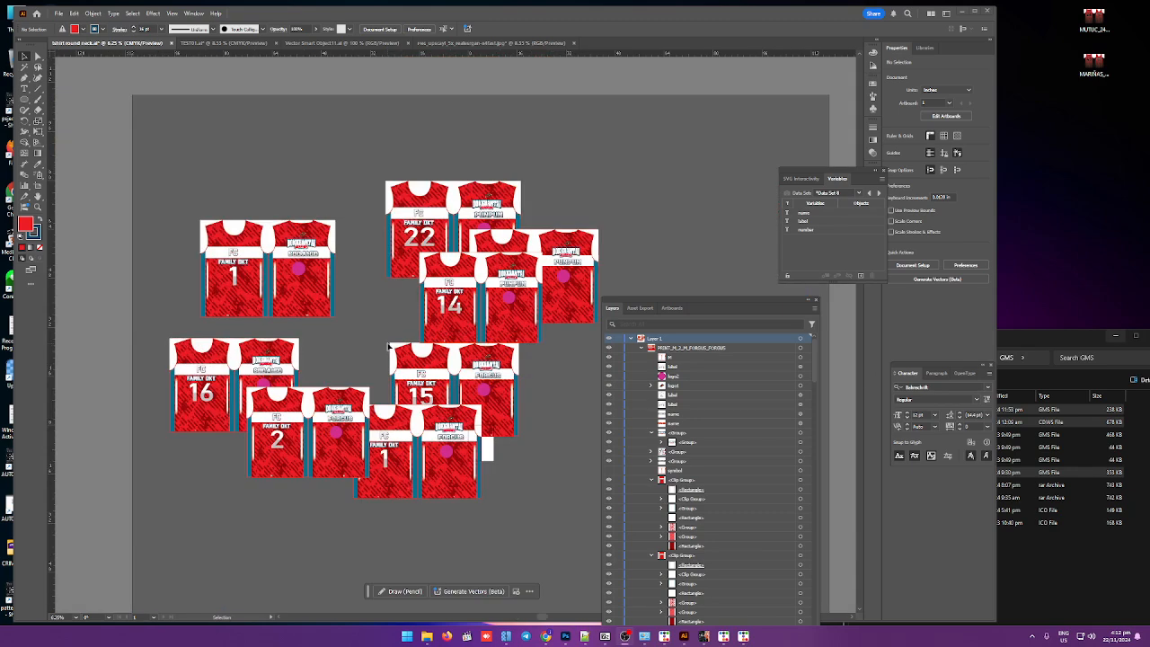
{"action": "scroll", "coordinate": [388, 347], "scroll_direction": "down", "scroll_amount": 2}
{"action": "scroll", "coordinate": [368, 308], "scroll_direction": "up", "scroll_amount": 1}
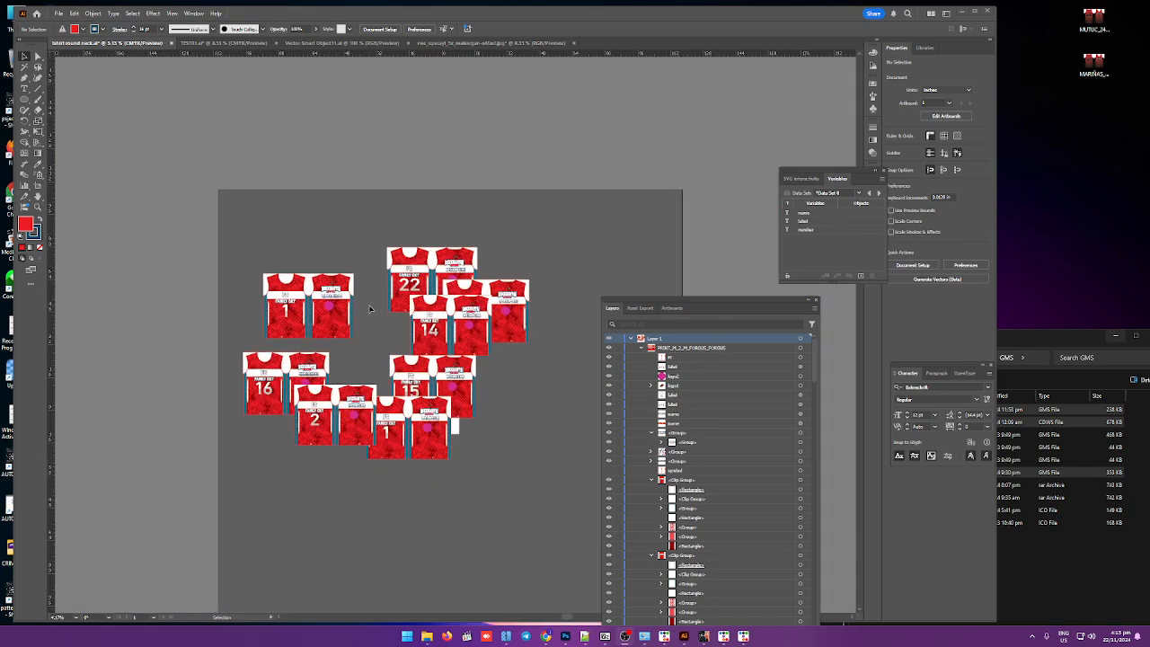
{"action": "left_click_drag", "start_coordinate": [235, 213], "coordinate": [578, 503]}
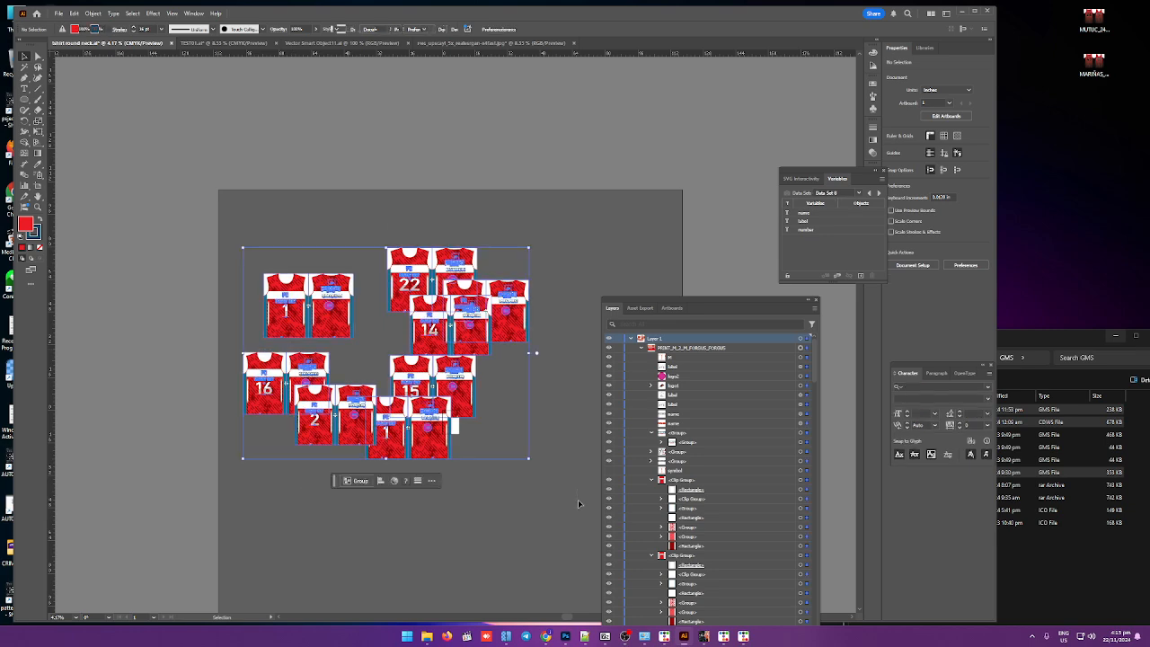
{"action": "left_click", "coordinate": [562, 387]}
{"action": "scroll", "coordinate": [495, 343], "scroll_direction": "up", "scroll_amount": 3}
{"action": "scroll", "coordinate": [482, 331], "scroll_direction": "up", "scroll_amount": 1}
{"action": "scroll", "coordinate": [405, 287], "scroll_direction": "down", "scroll_amount": 3}
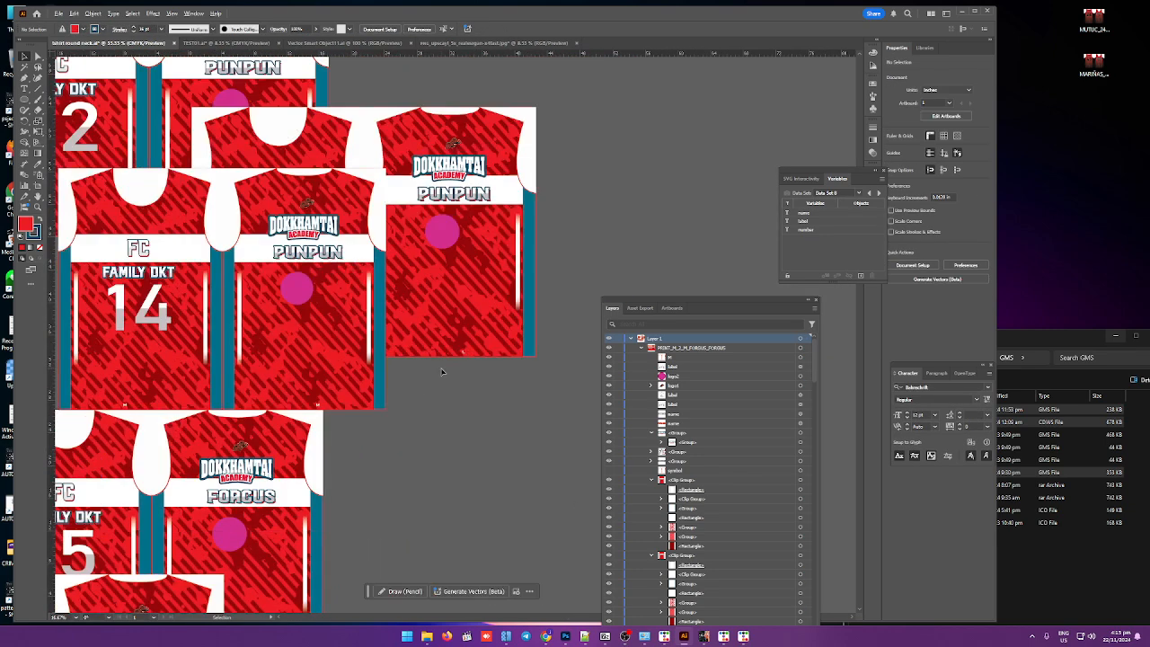
{"action": "scroll", "coordinate": [370, 251], "scroll_direction": "down", "scroll_amount": 1}
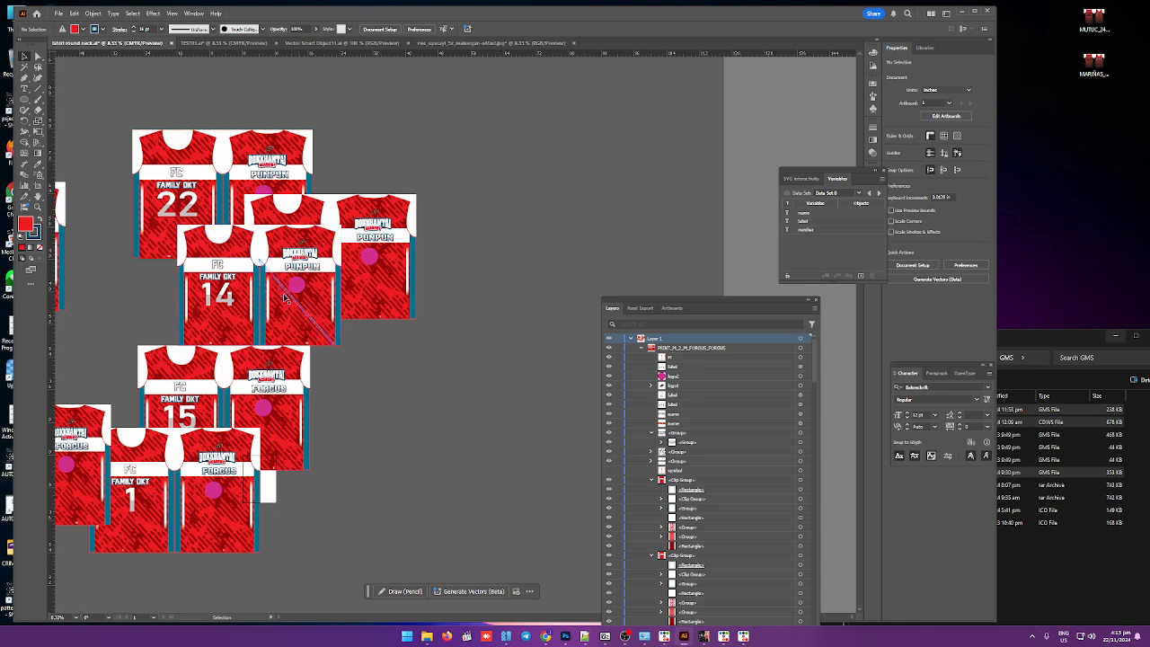
{"action": "scroll", "coordinate": [283, 298], "scroll_direction": "down", "scroll_amount": 2}
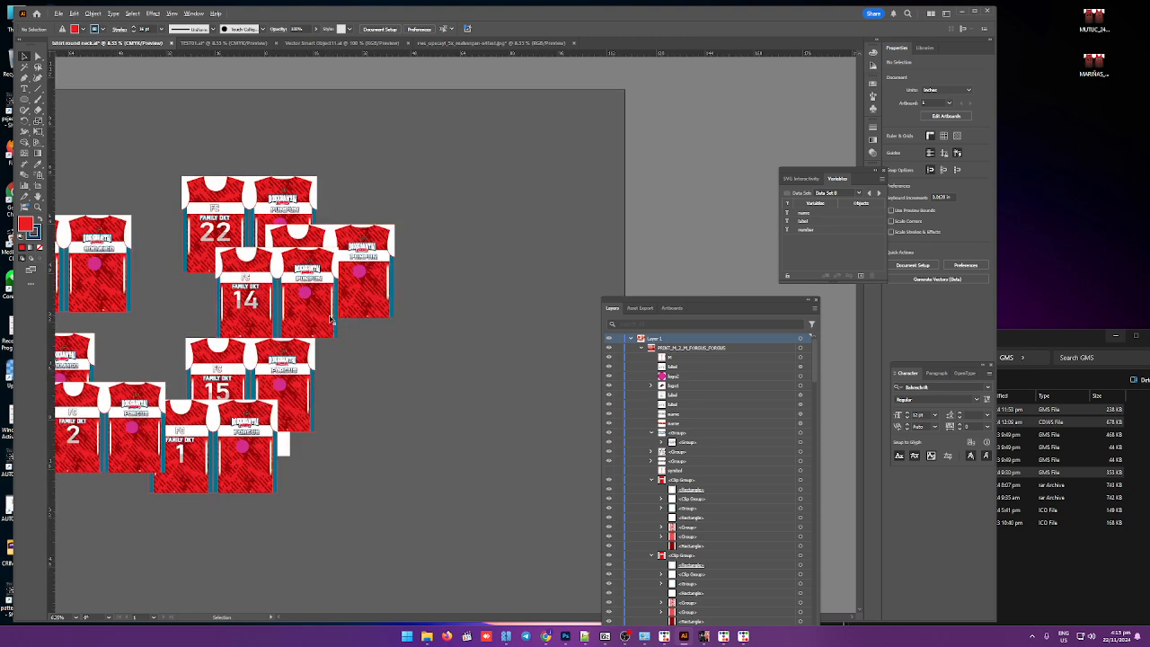
Step: Select all the jersey mockups and open the Asset Export panel
{"action": "key", "text": "ctrl+a"}
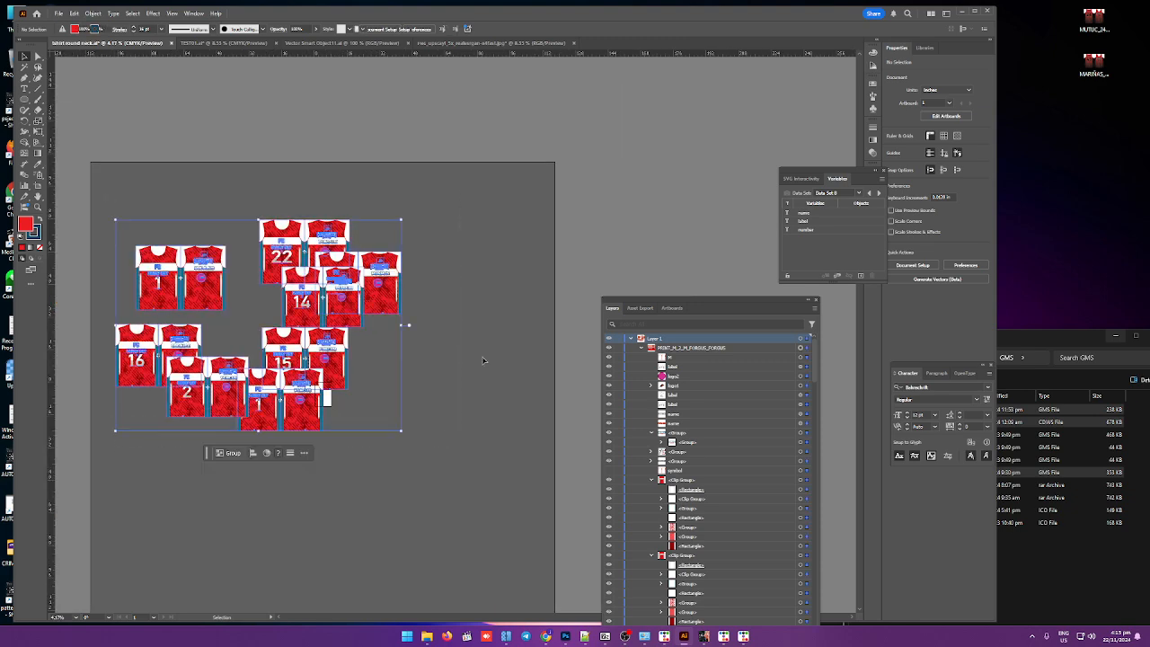
{"action": "left_click", "coordinate": [194, 13]}
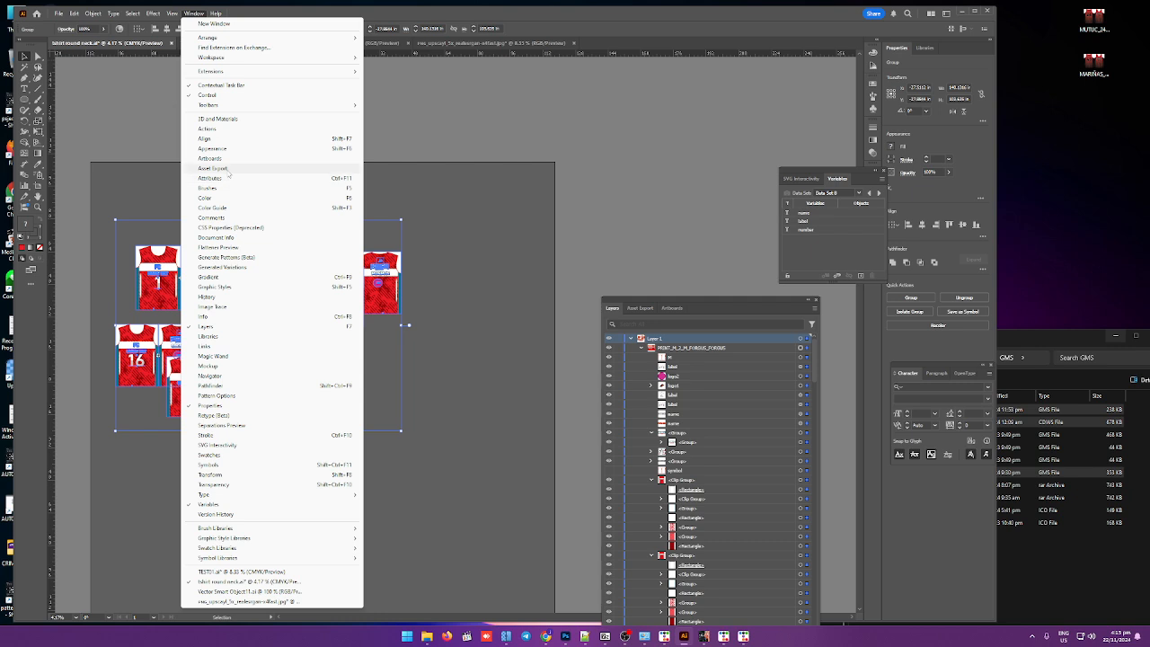
{"action": "left_click", "coordinate": [235, 168]}
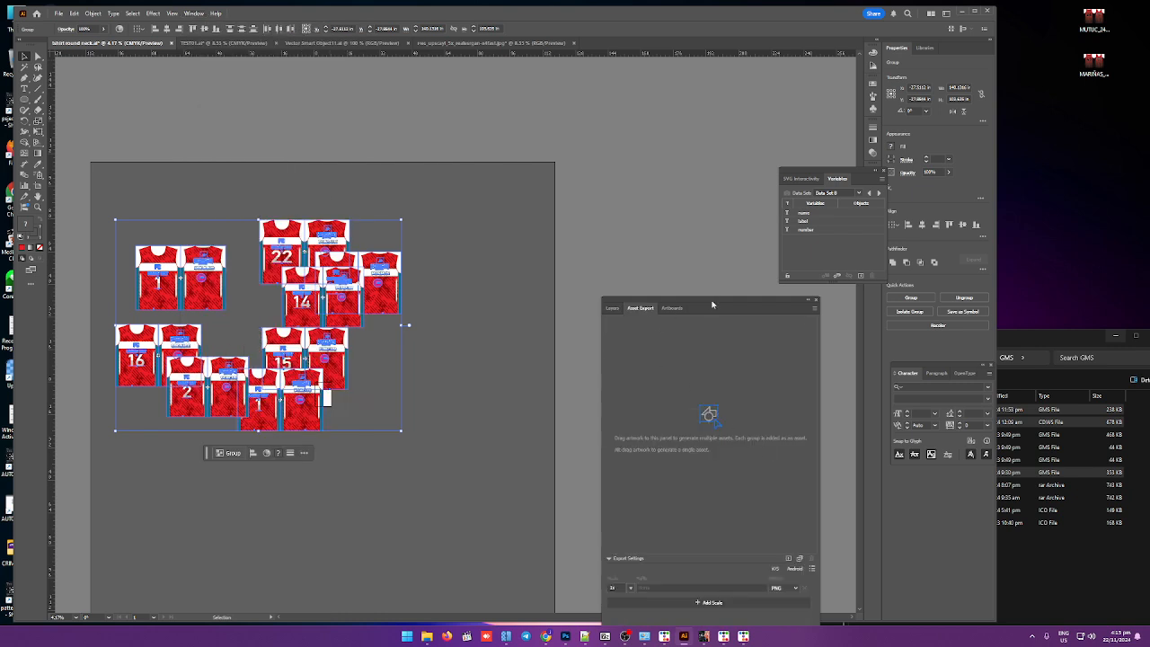
{"action": "left_click_drag", "start_coordinate": [712, 304], "coordinate": [638, 163]}
{"action": "left_click", "coordinate": [741, 166]}
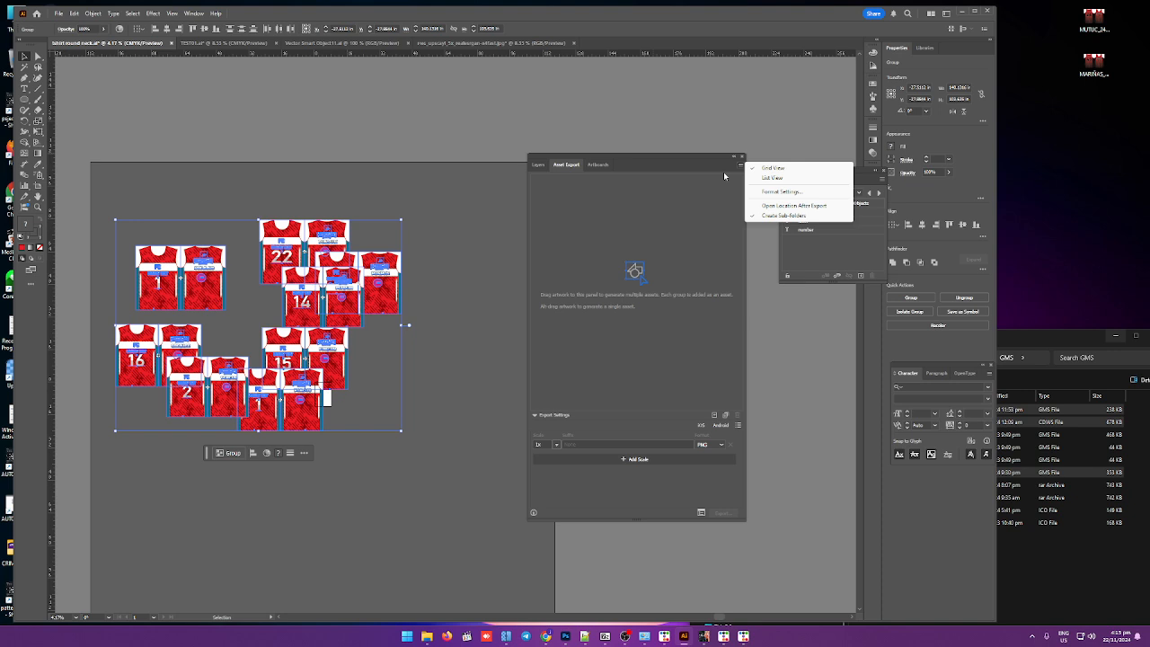
{"action": "left_click", "coordinate": [771, 193]}
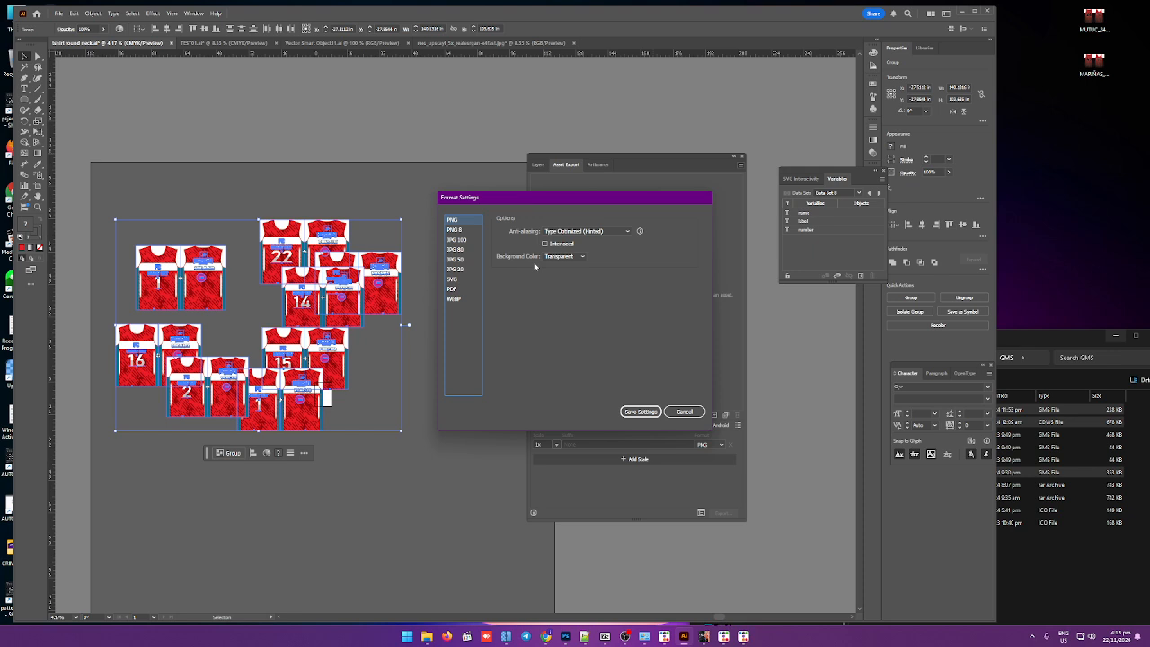
{"action": "left_click", "coordinate": [622, 233]}
{"action": "left_click", "coordinate": [669, 242]}
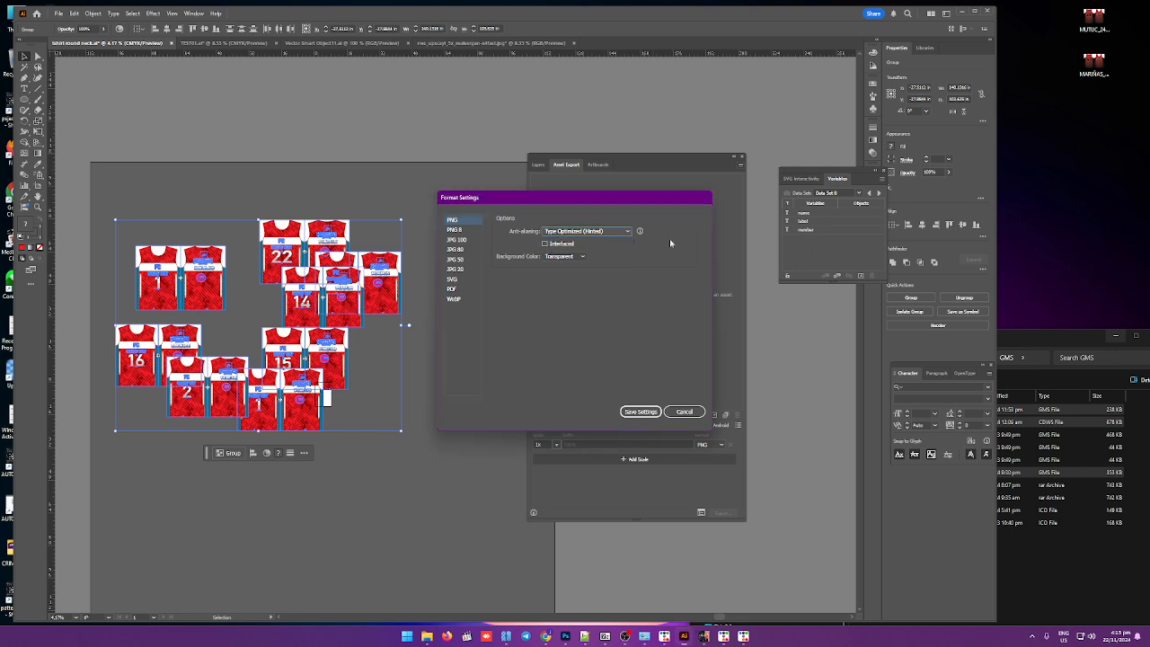
{"action": "left_click", "coordinate": [686, 411]}
{"action": "left_click", "coordinate": [737, 426]}
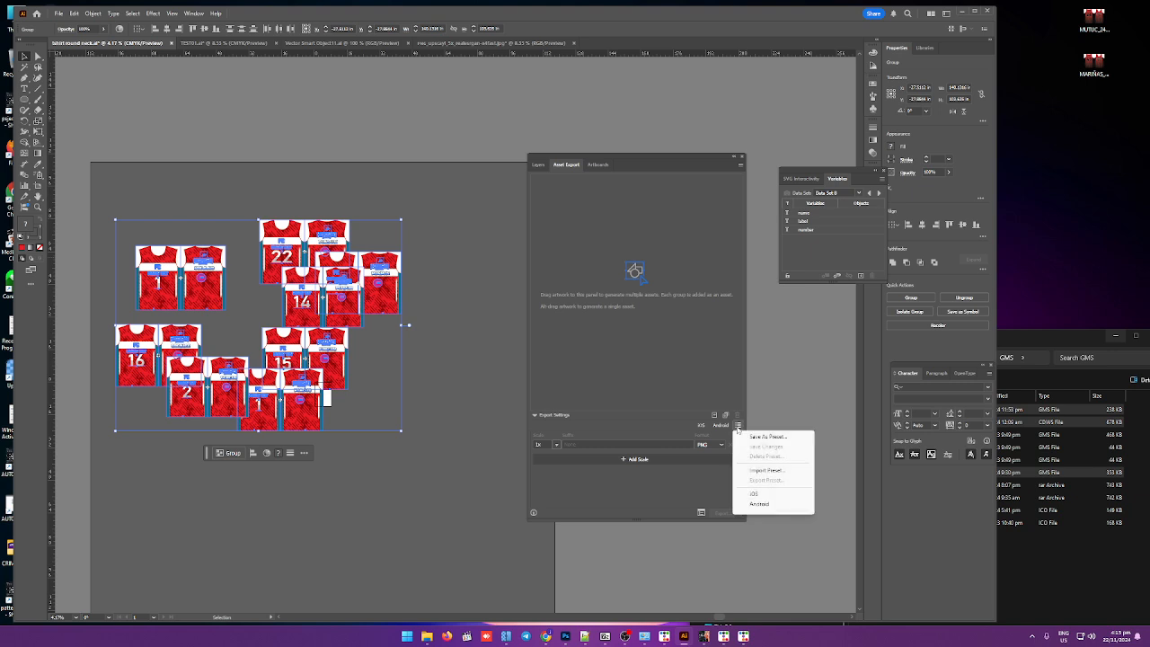
{"action": "left_click", "coordinate": [691, 380]}
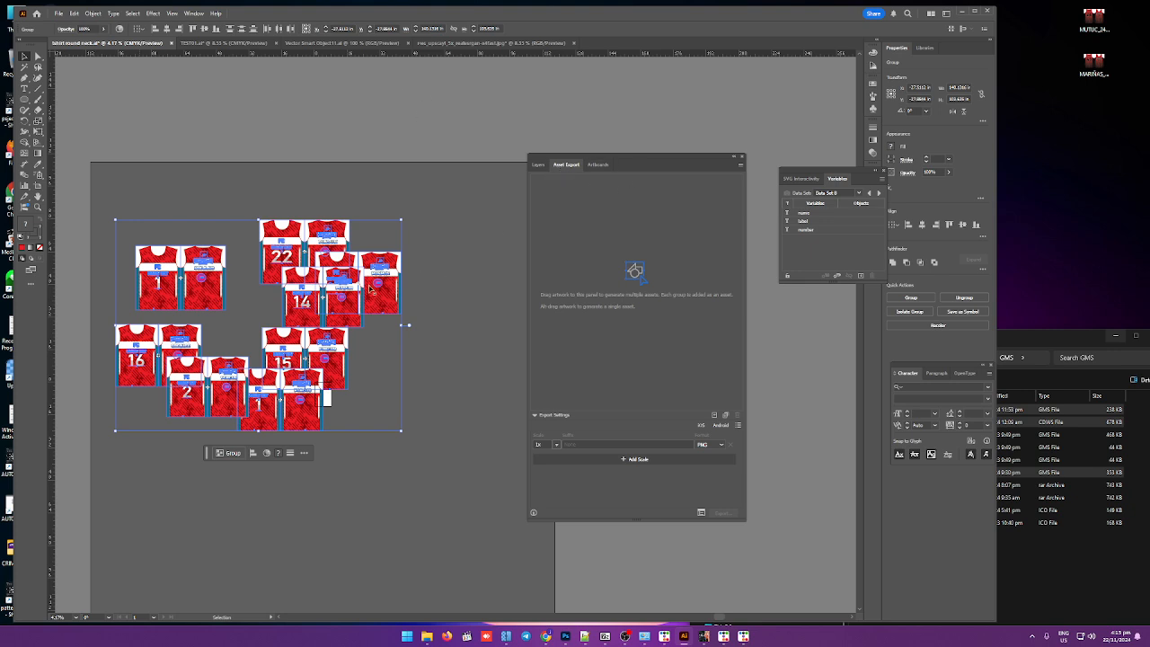
Step: Add the selected jerseys as multiple assets and set the export format to JPG 100
{"action": "left_click", "coordinate": [725, 416]}
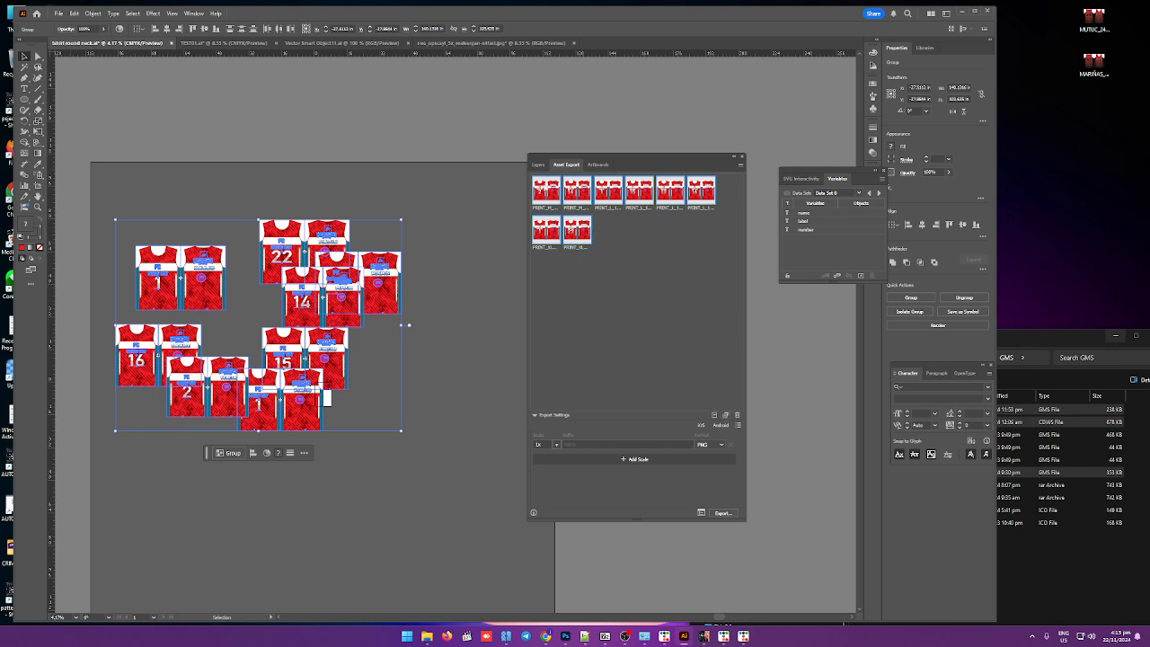
{"action": "left_click", "coordinate": [721, 445]}
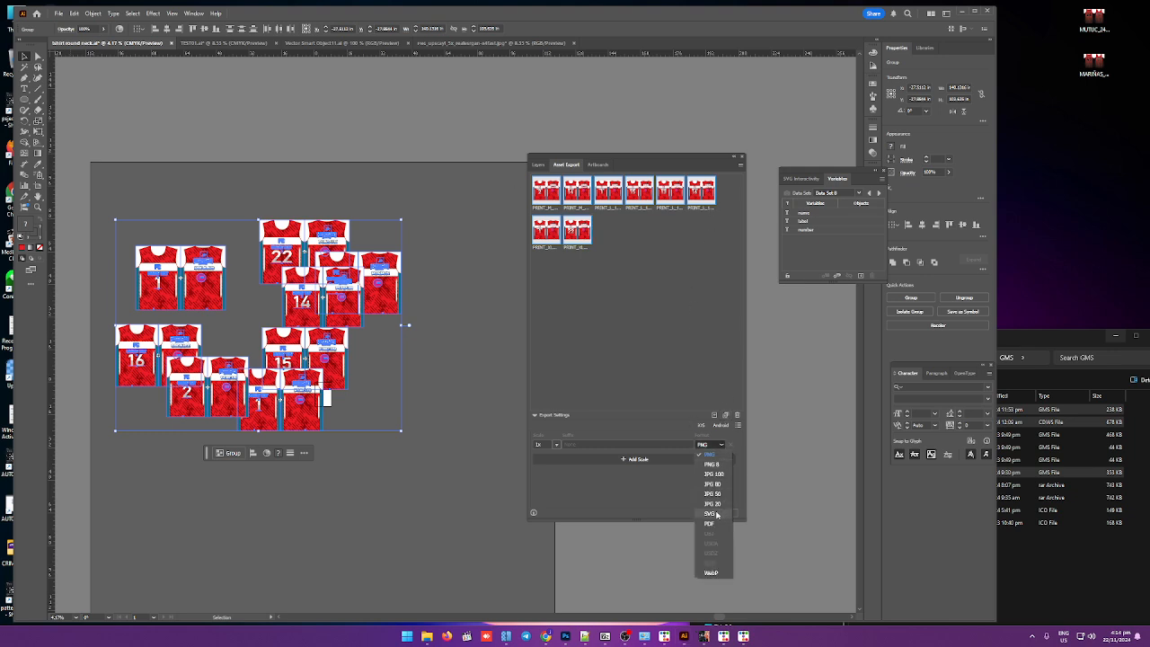
{"action": "left_click", "coordinate": [713, 473]}
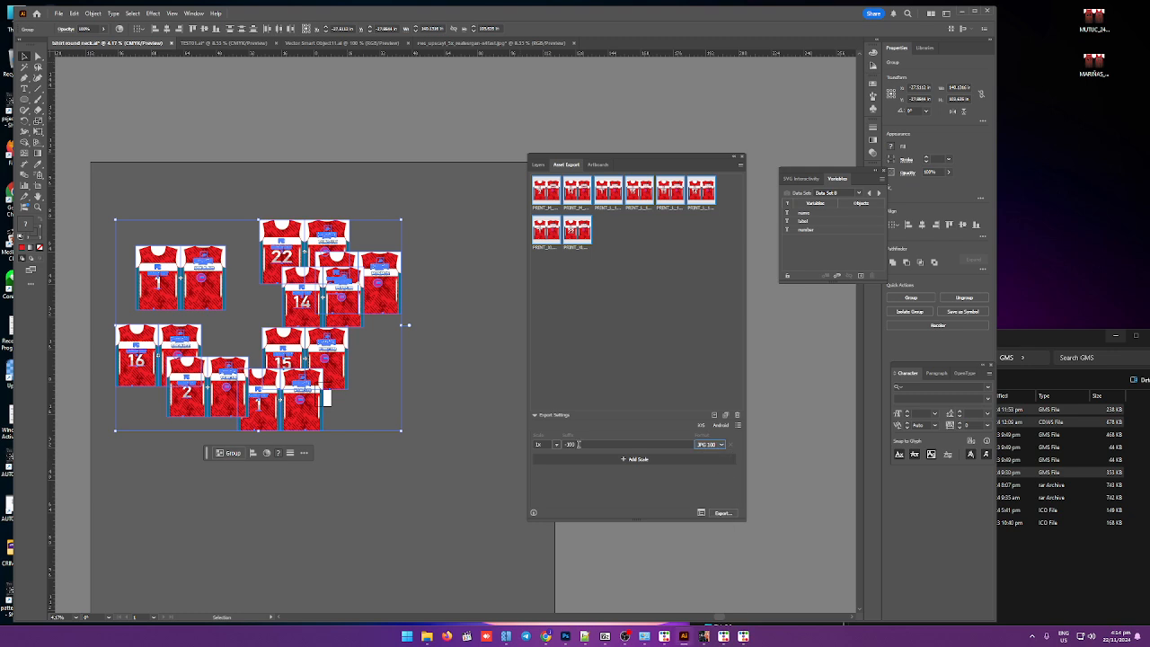
Step: Set the export scale to a resolution of 150 ppi
{"action": "left_click", "coordinate": [557, 445]}
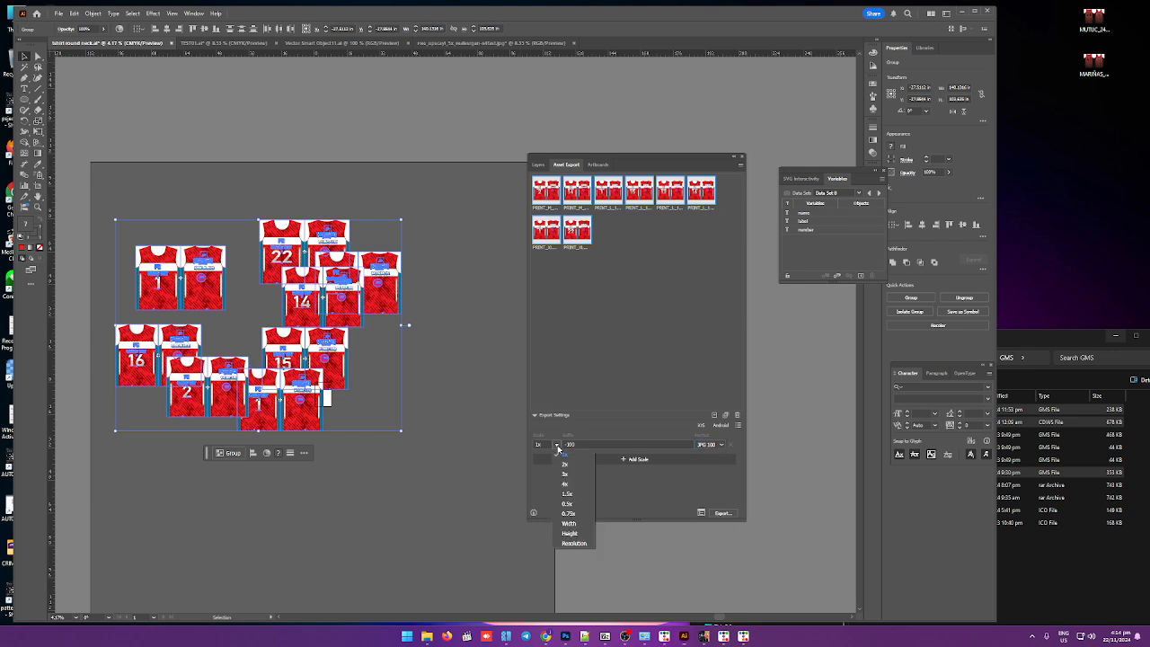
{"action": "left_click", "coordinate": [573, 544]}
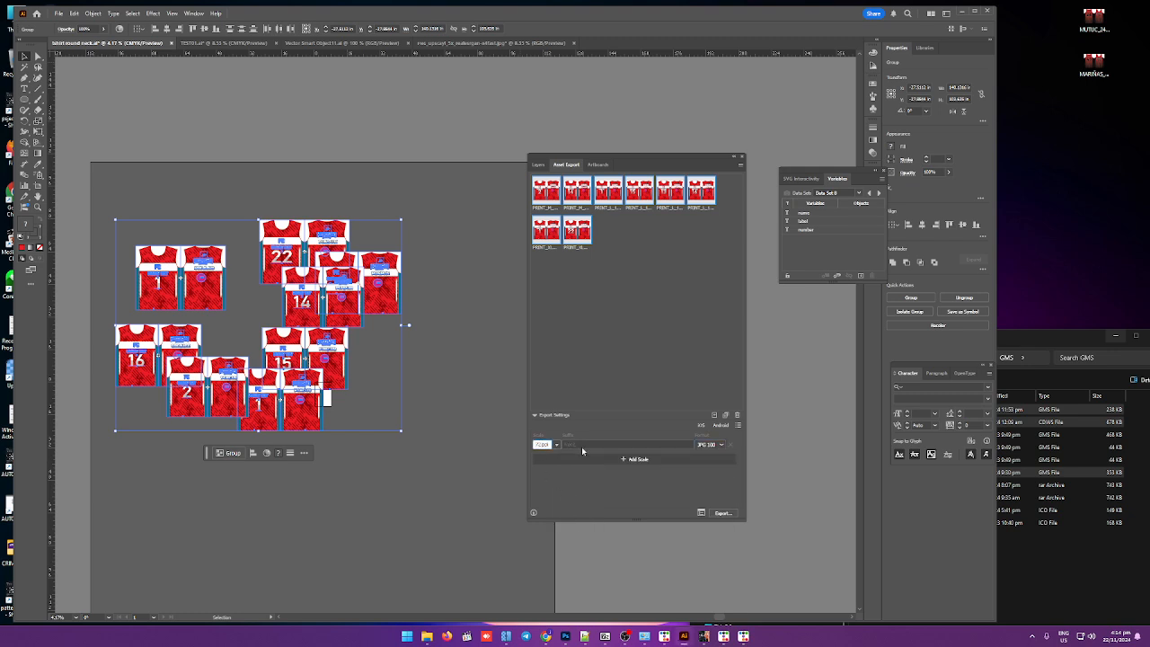
{"action": "key", "text": "ctrl+a"}
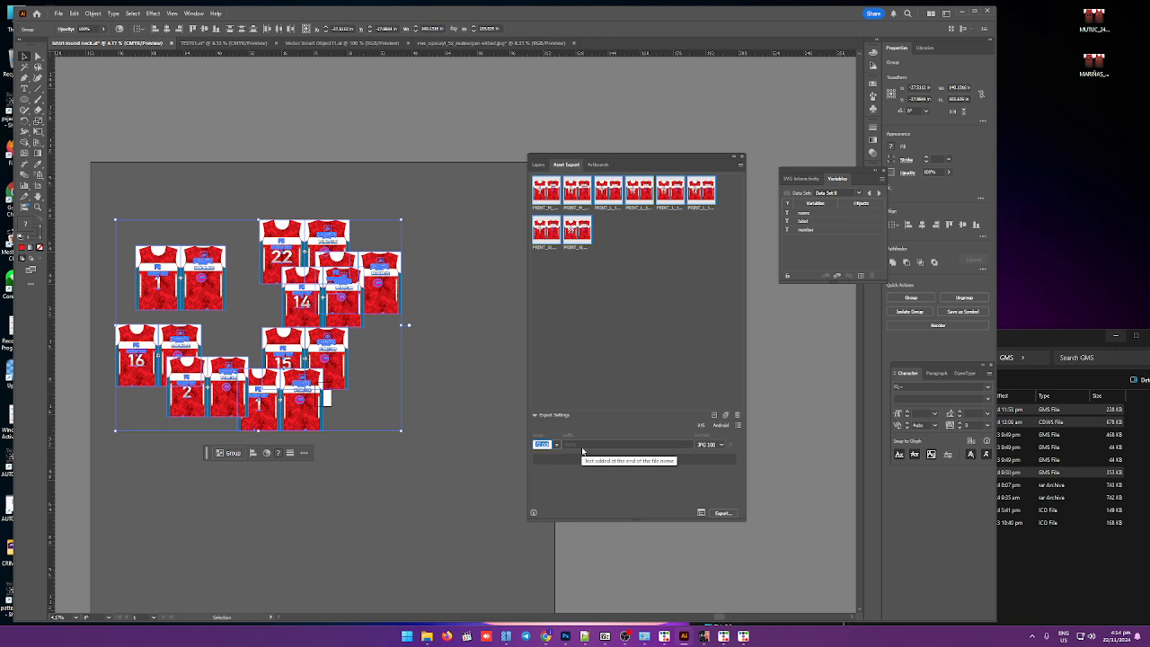
{"action": "type", "text": "150"}
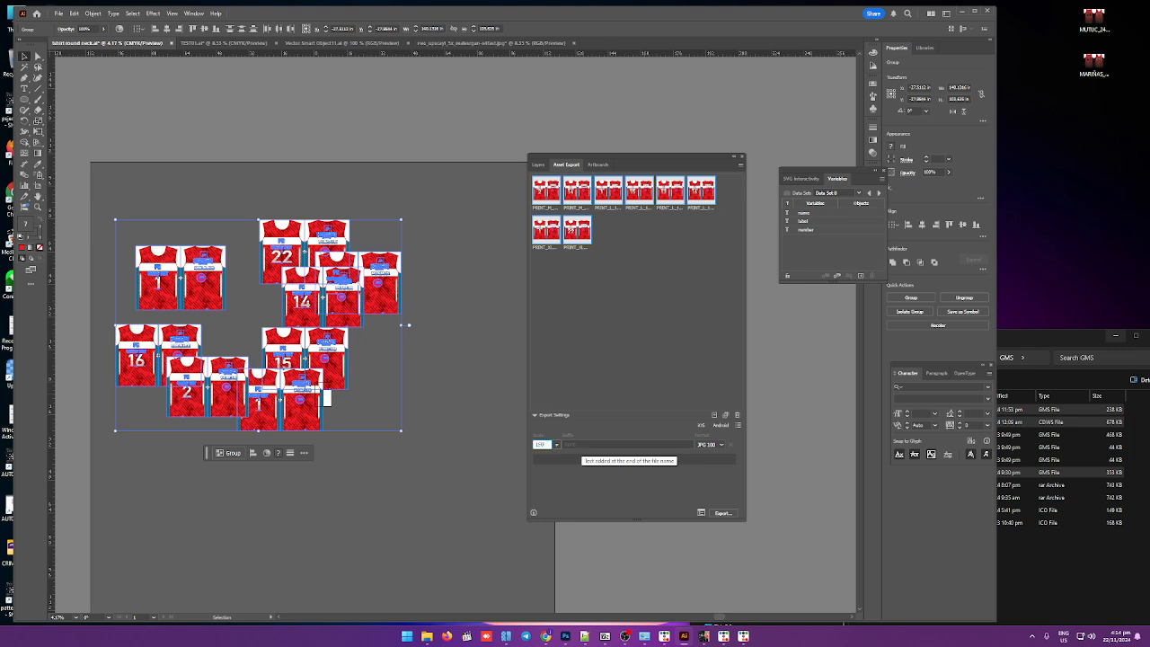
Step: Export the jersey assets into the demo folder under Documents > patterns
{"action": "left_click", "coordinate": [723, 513]}
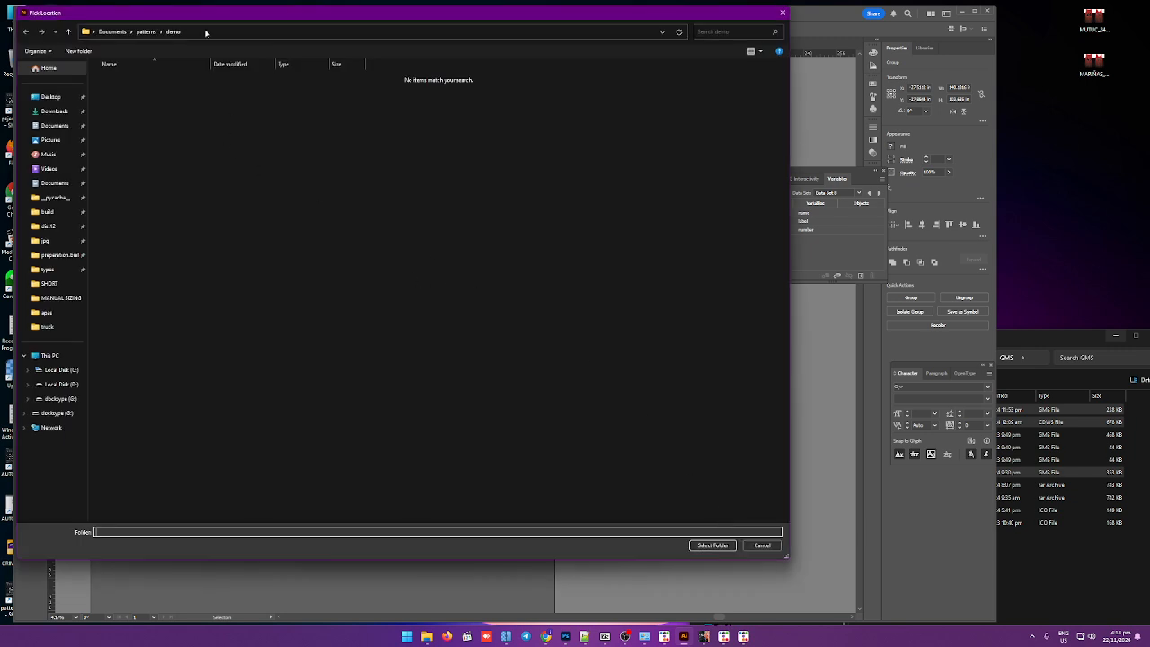
{"action": "left_click", "coordinate": [175, 34]}
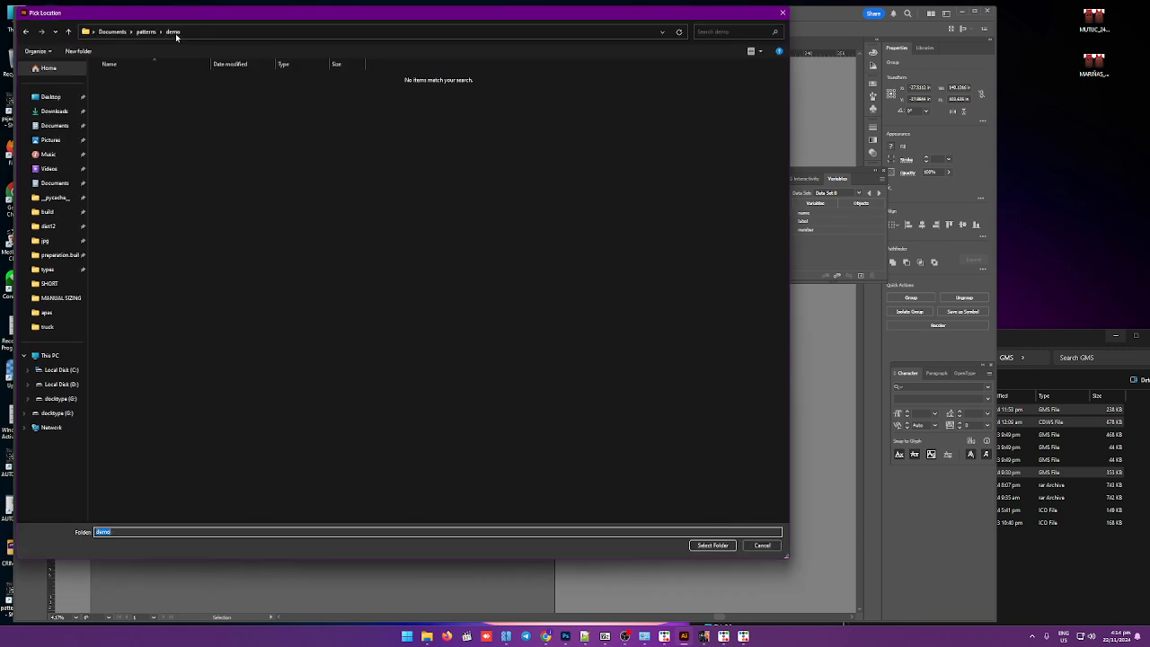
{"action": "left_click", "coordinate": [708, 543]}
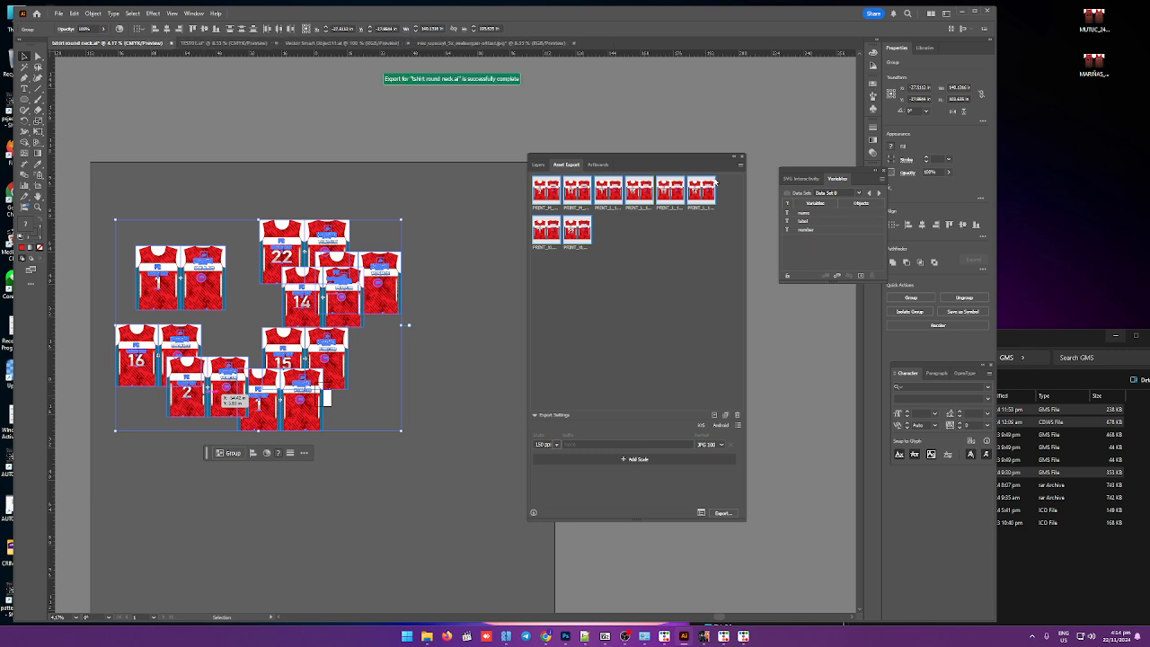
Step: Set the JPG 100 format's colour model to CMYK and save the format settings
{"action": "left_click", "coordinate": [740, 164]}
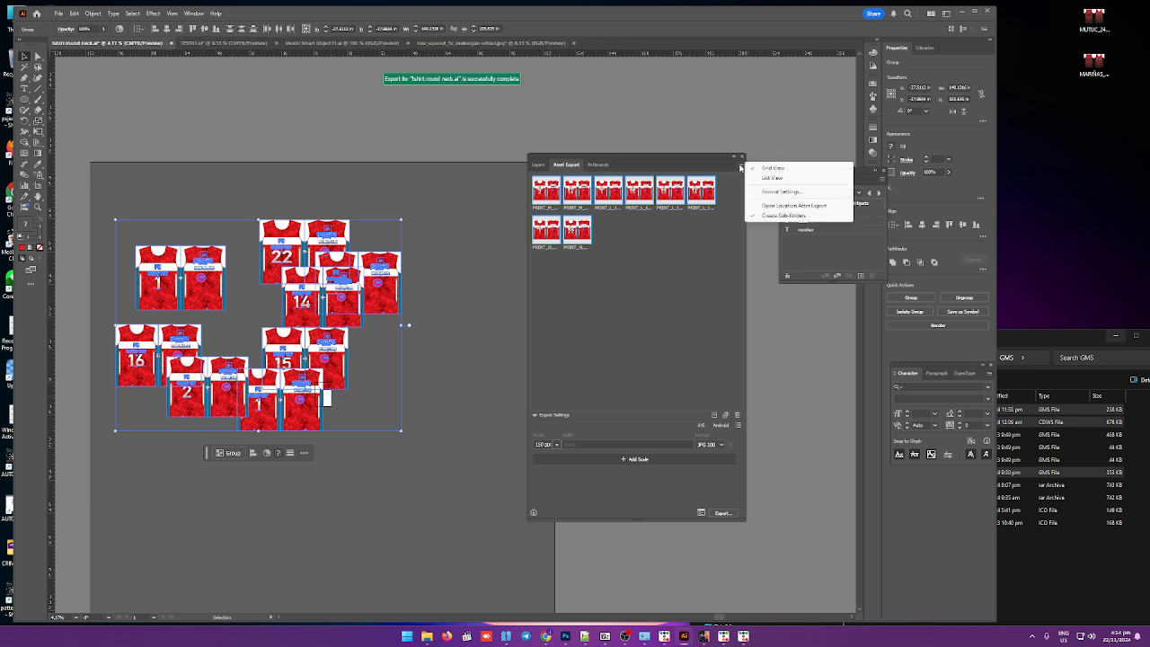
{"action": "left_click", "coordinate": [763, 193]}
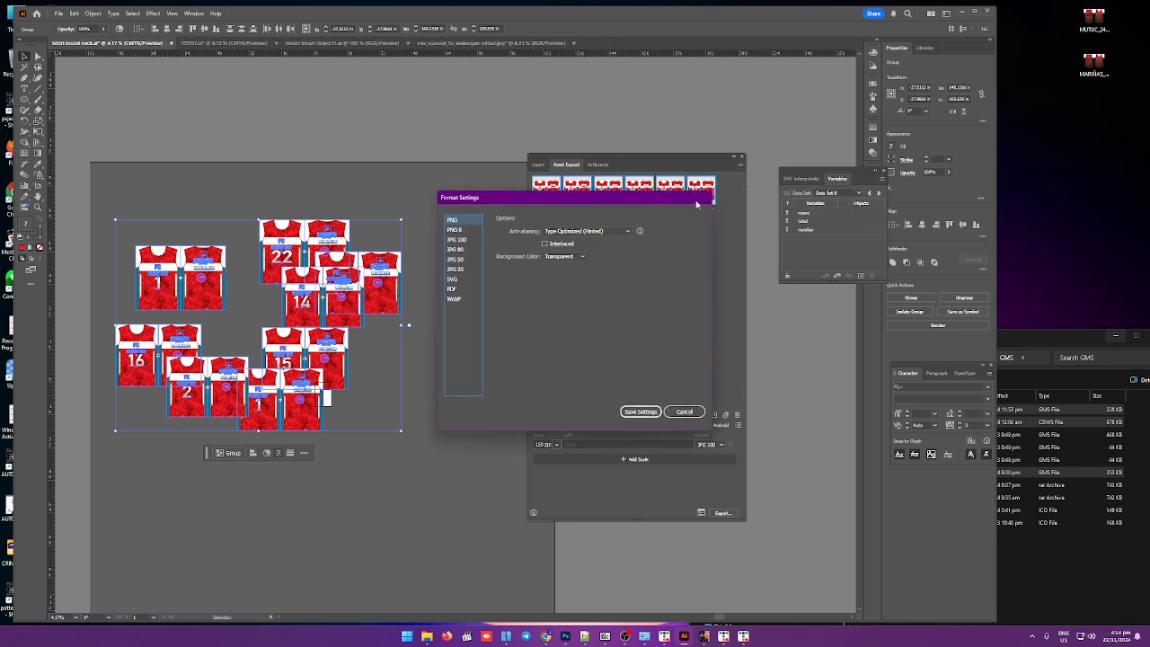
{"action": "left_click", "coordinate": [457, 240]}
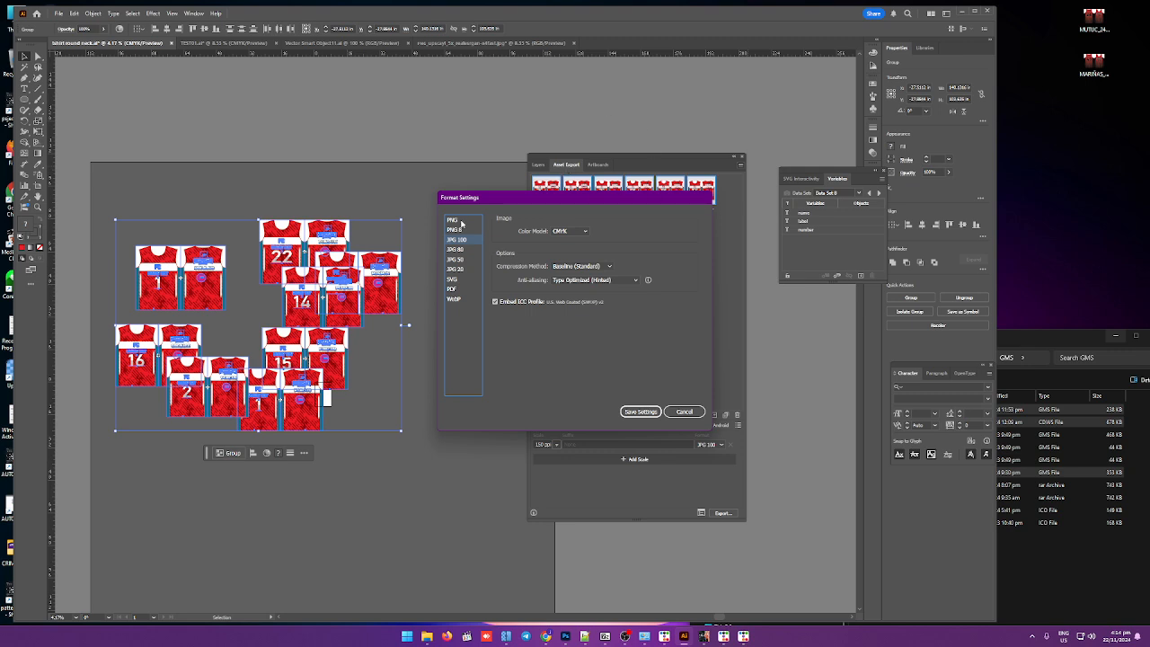
{"action": "left_click", "coordinate": [586, 232]}
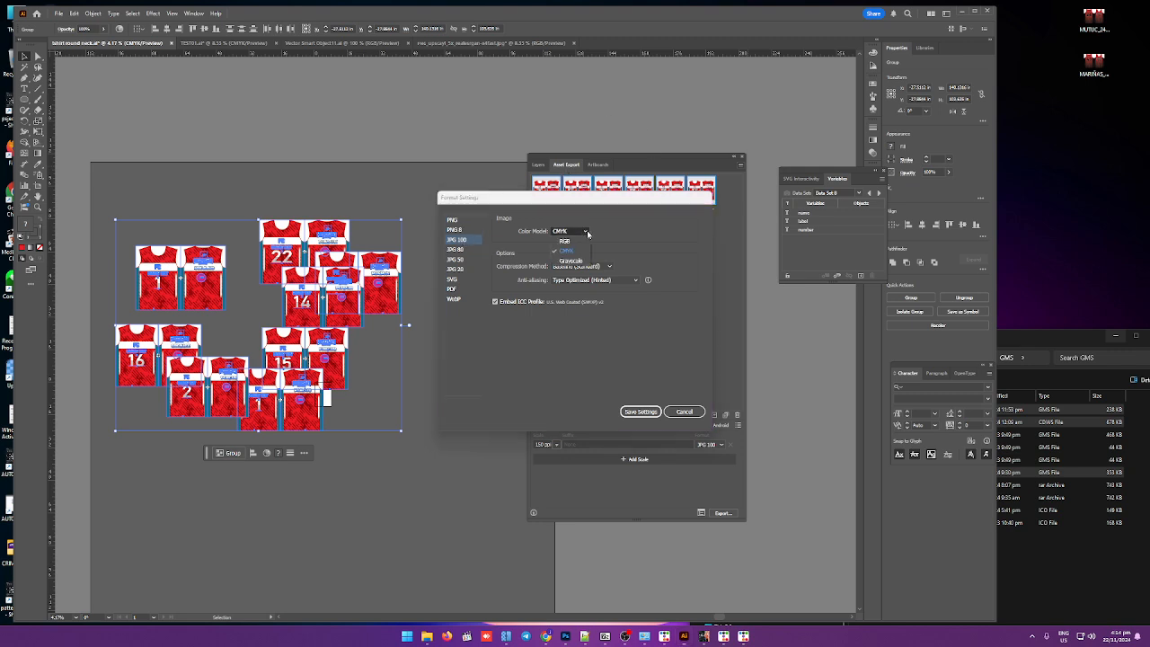
{"action": "left_click", "coordinate": [586, 232]}
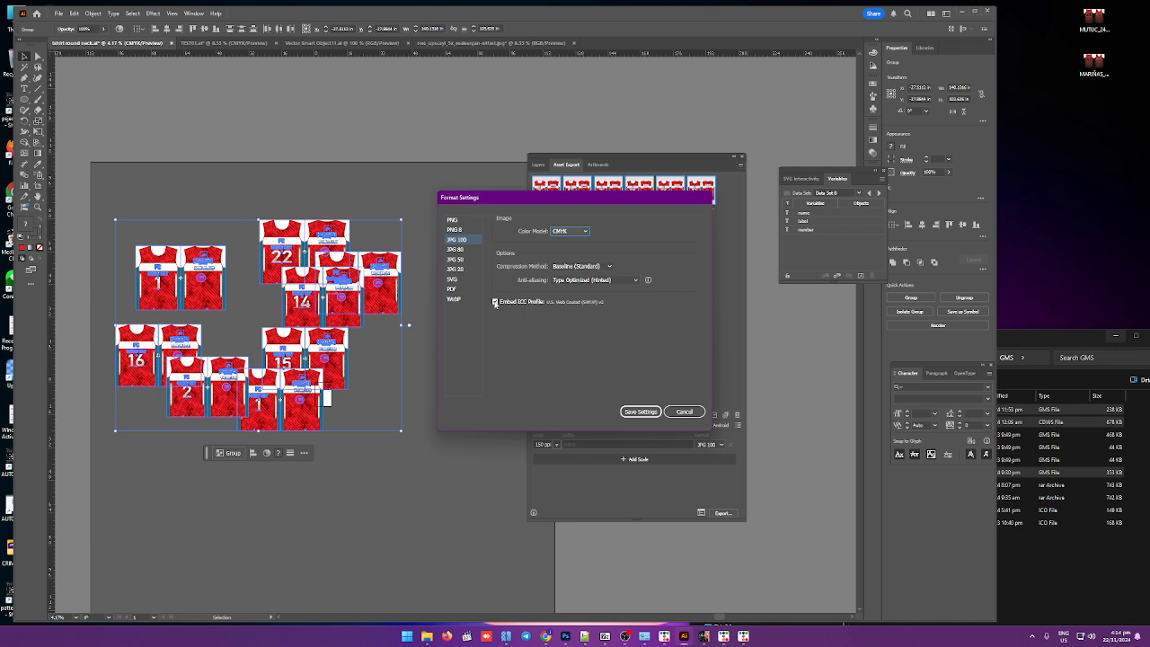
{"action": "left_click", "coordinate": [582, 232]}
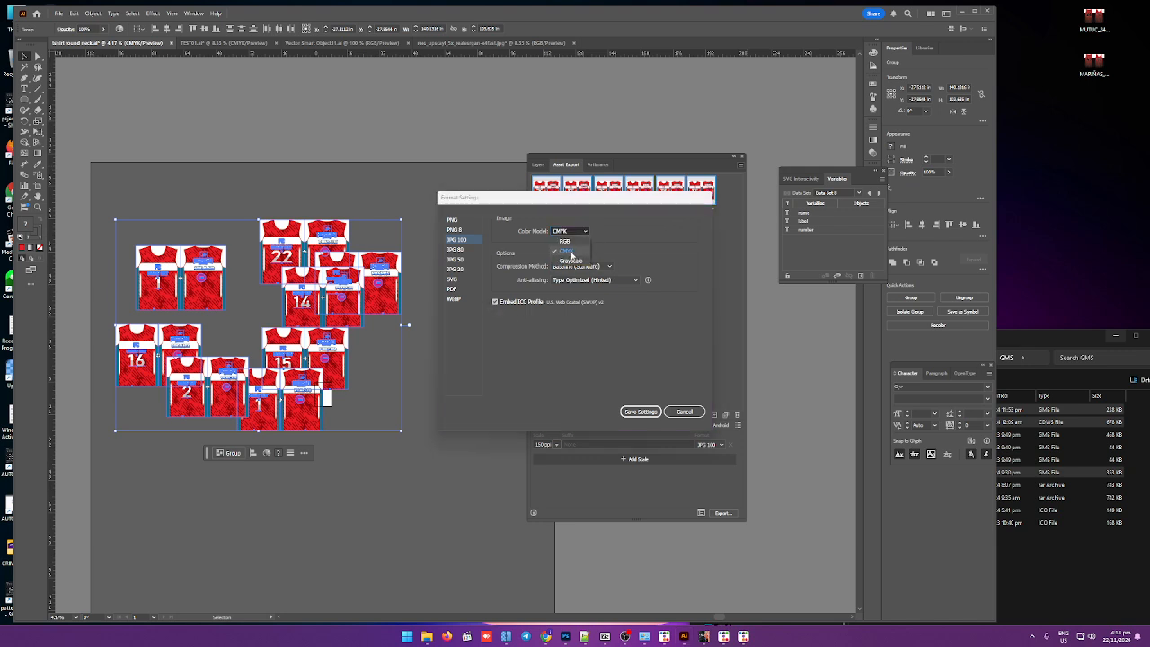
{"action": "left_click", "coordinate": [567, 252]}
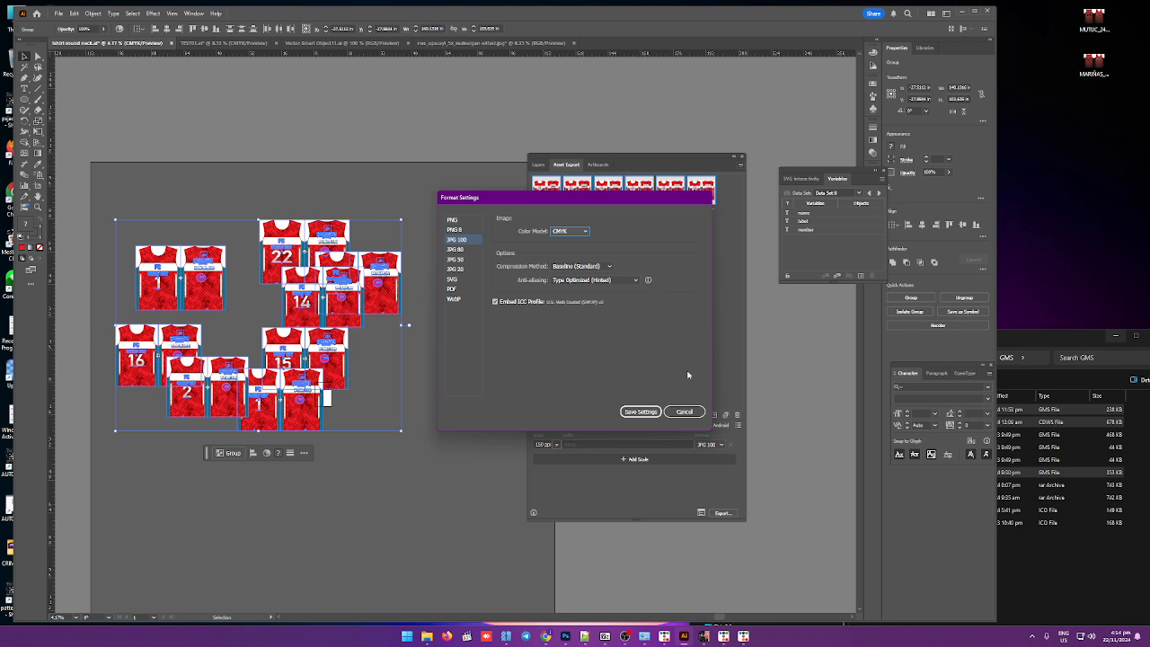
{"action": "left_click", "coordinate": [646, 412]}
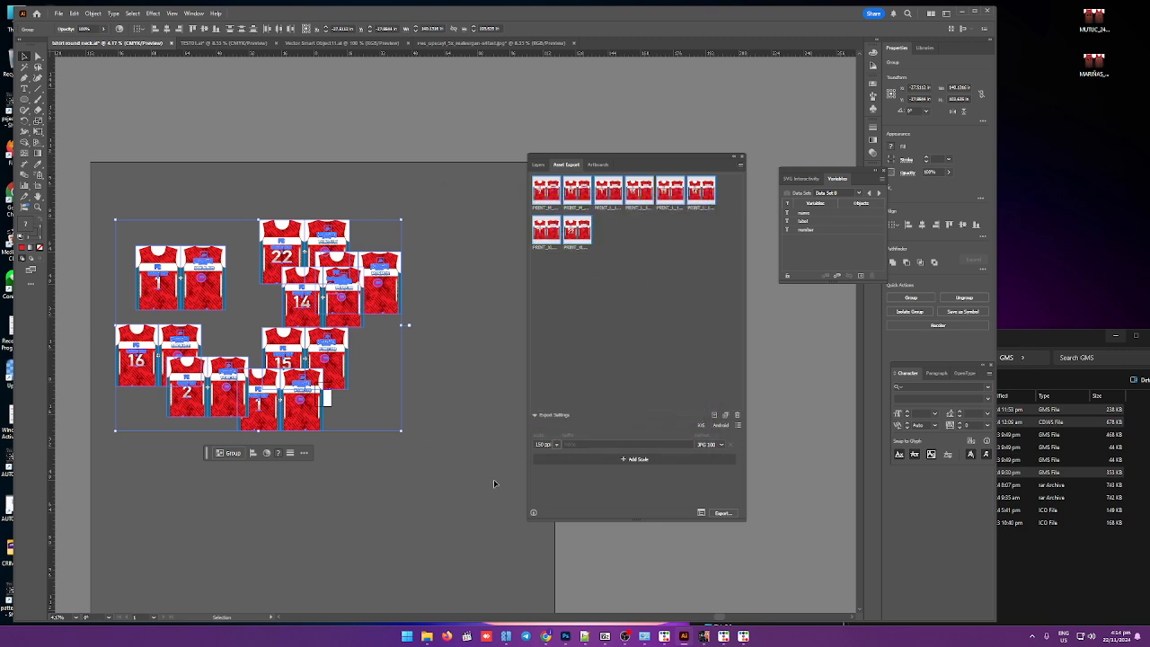
Step: Browse in File Explorer to the exported jersey images in Documents > patterns > demo > 150ppi
{"action": "mouse_move", "coordinate": [432, 634]}
{"action": "left_click", "coordinate": [390, 588]}
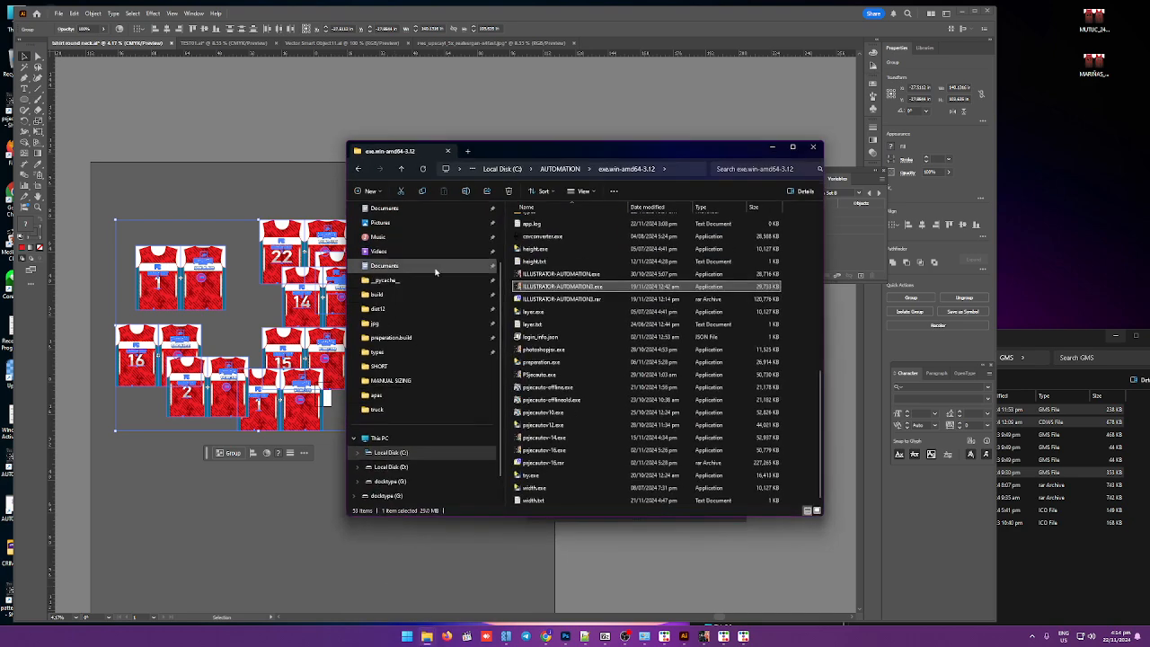
{"action": "left_click", "coordinate": [384, 208]}
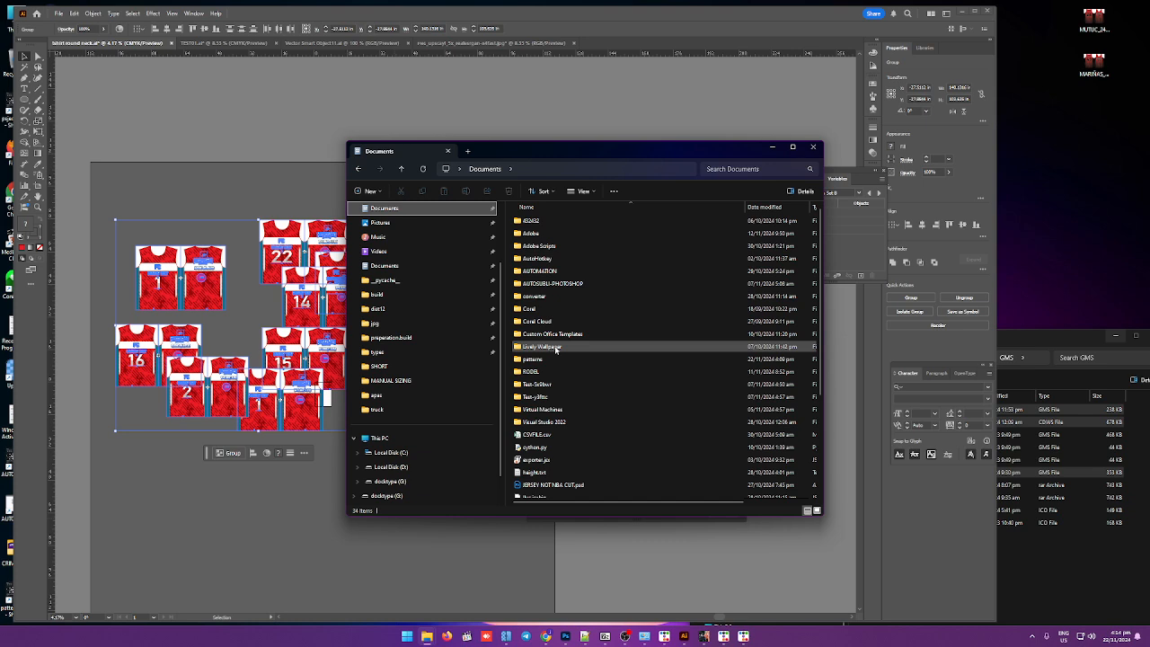
{"action": "left_click", "coordinate": [551, 284]}
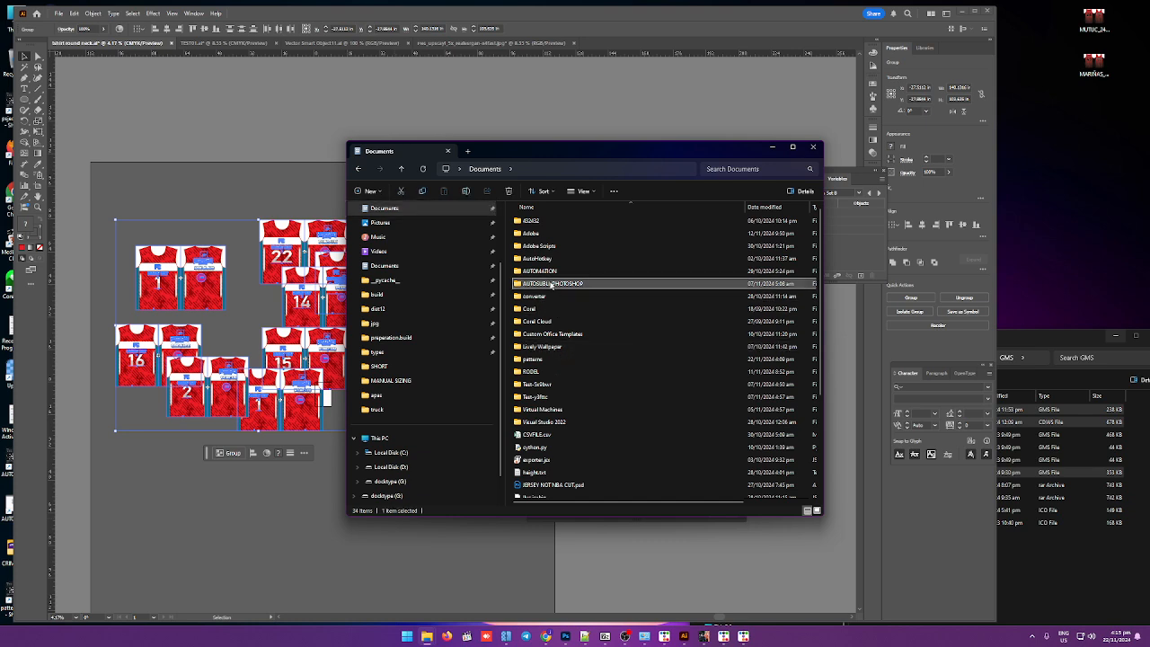
{"action": "scroll", "coordinate": [546, 298], "scroll_direction": "down", "scroll_amount": 1}
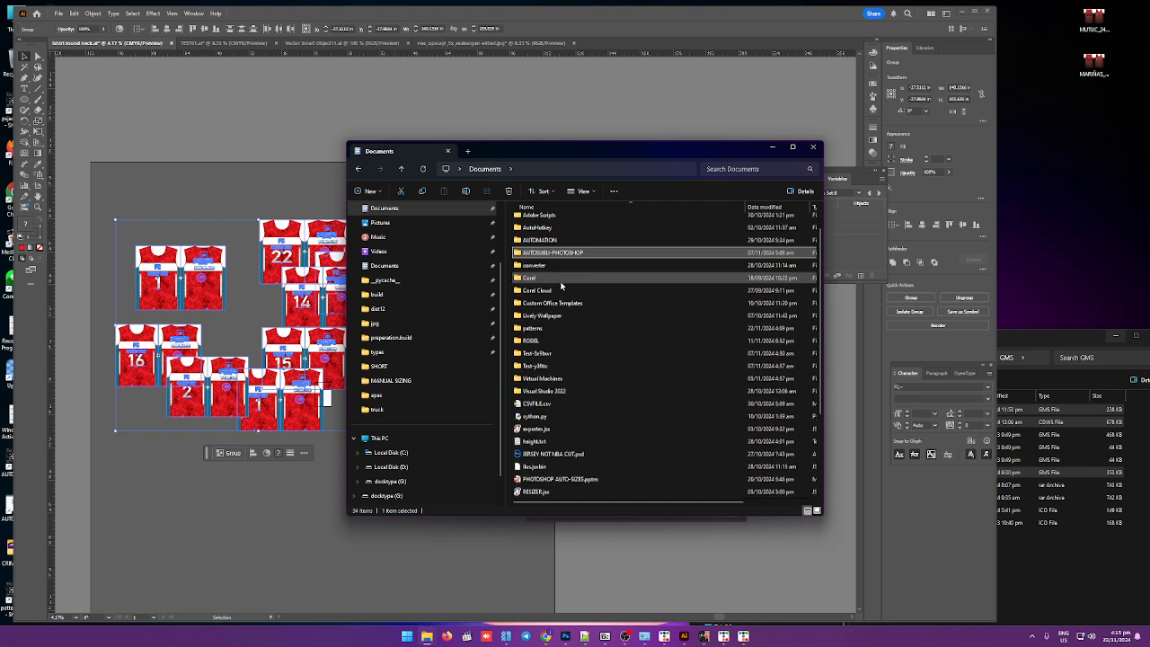
{"action": "double_click", "coordinate": [559, 329]}
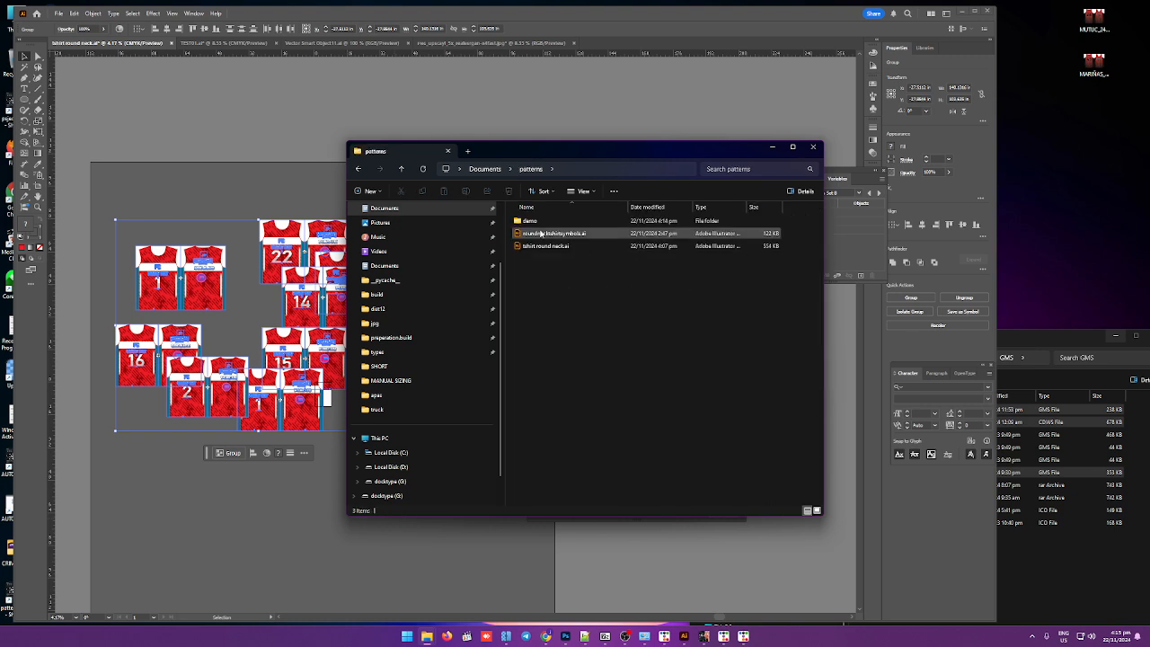
{"action": "double_click", "coordinate": [533, 226]}
{"action": "double_click", "coordinate": [529, 220]}
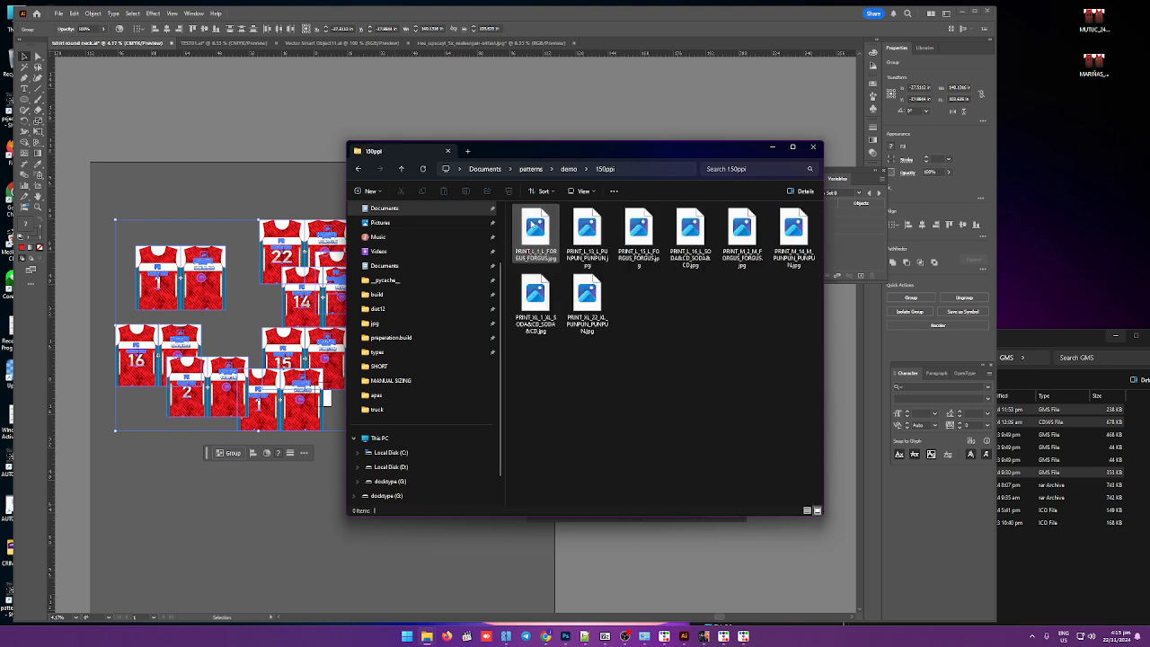